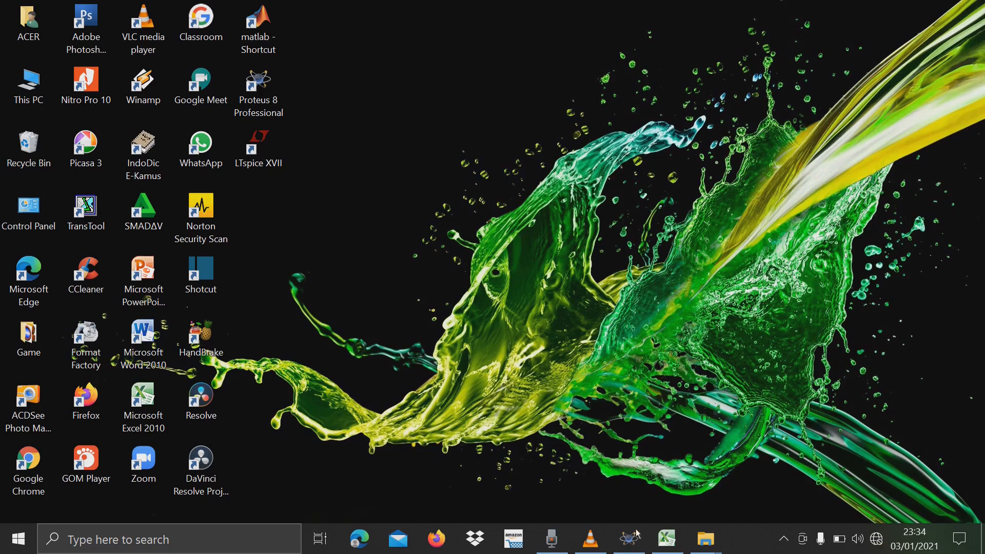
Switch to the Decoder 4to16 workbook in Excel, maximize it and show the whole truth table at 80% zoom.
left_click(631, 547)
left_click(667, 539)
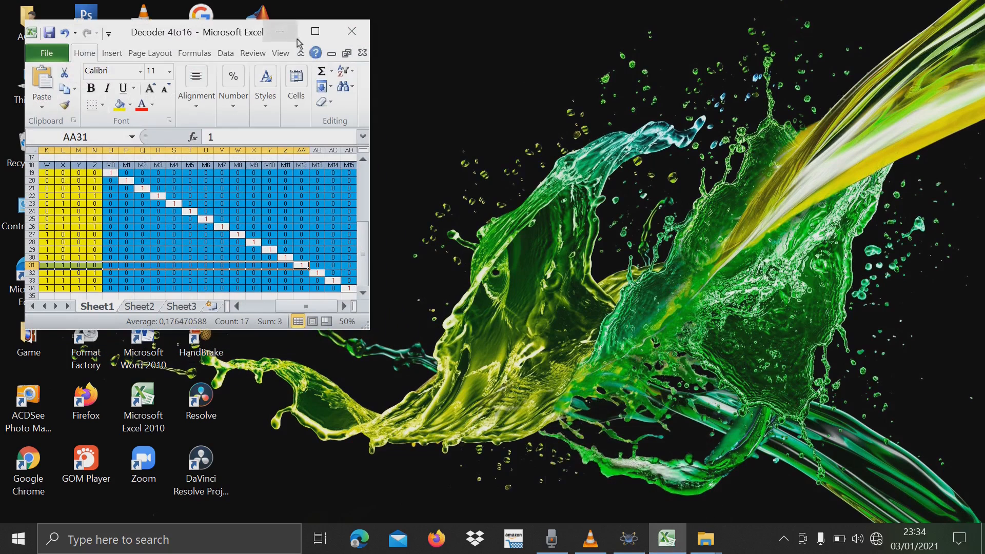
left_click(318, 35)
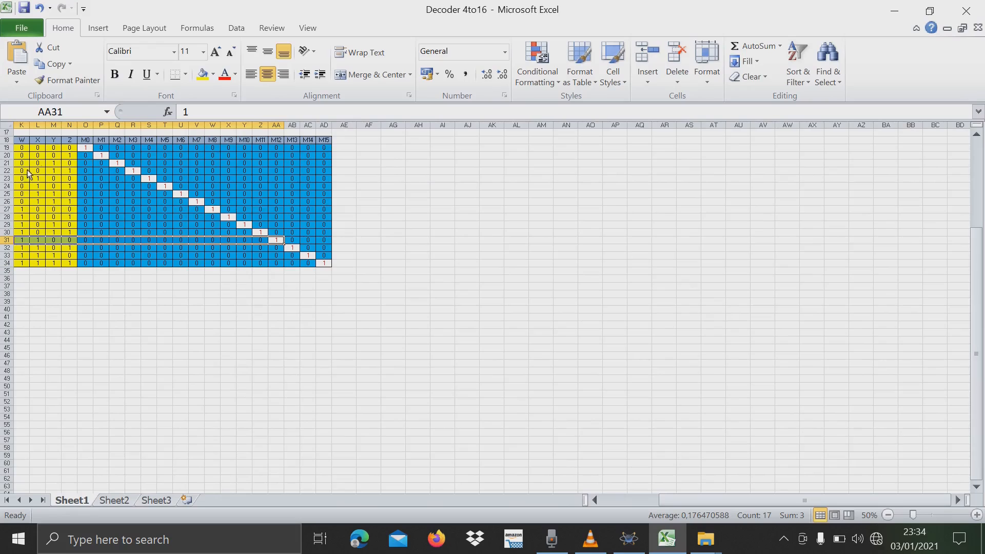
scroll(176, 286, "up", 2)
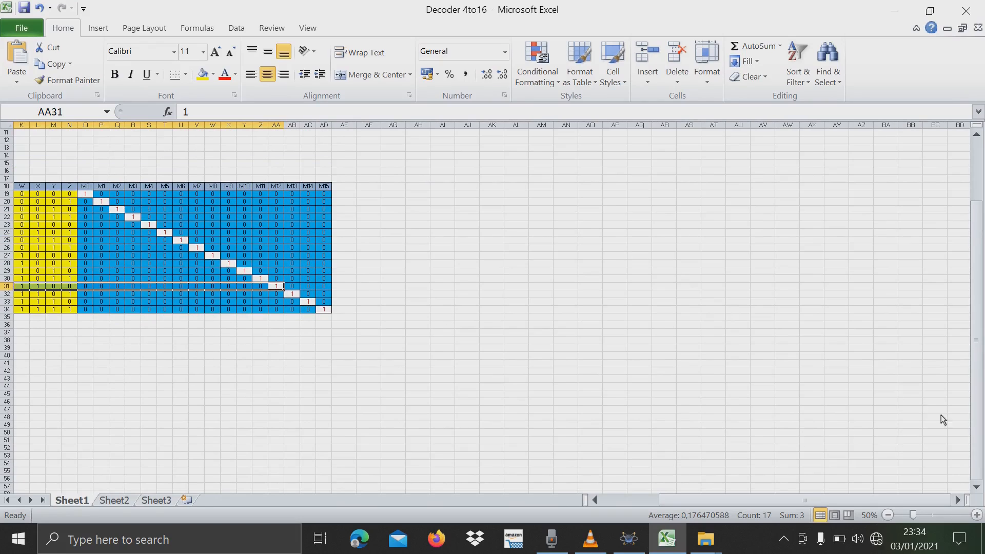
left_click_drag(916, 504, 903, 447)
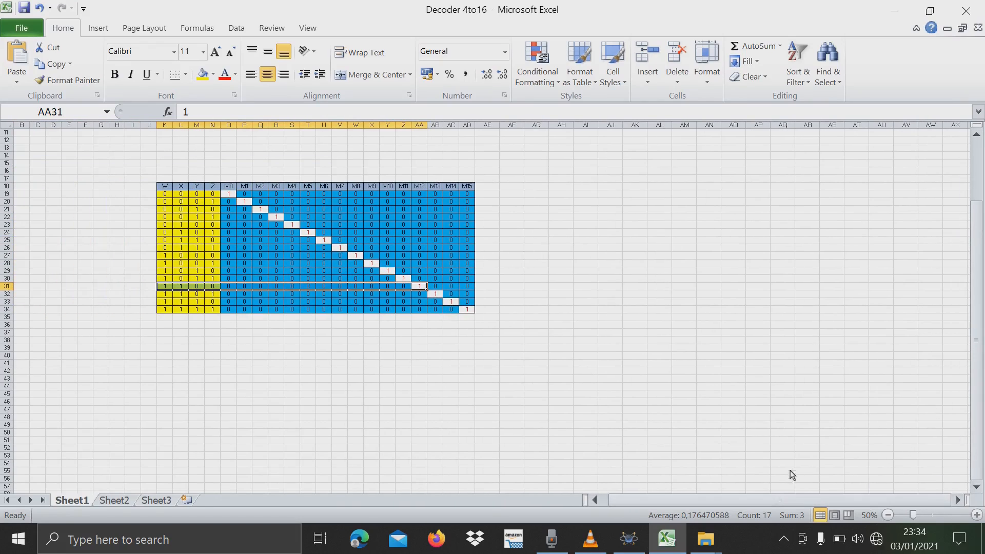
left_click(976, 516)
left_click(977, 515)
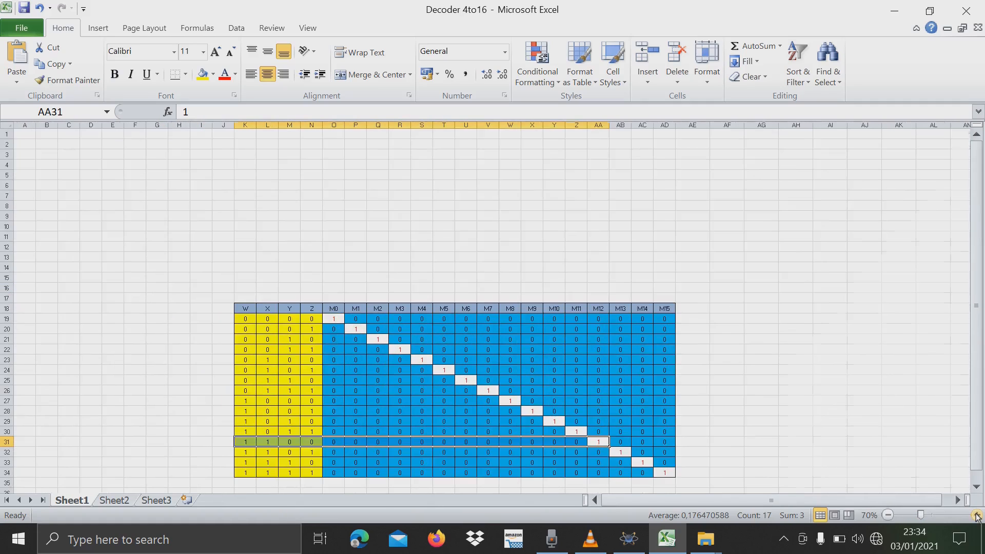
left_click(976, 515)
scroll(892, 474, "down", 6)
scroll(892, 473, "up", 3)
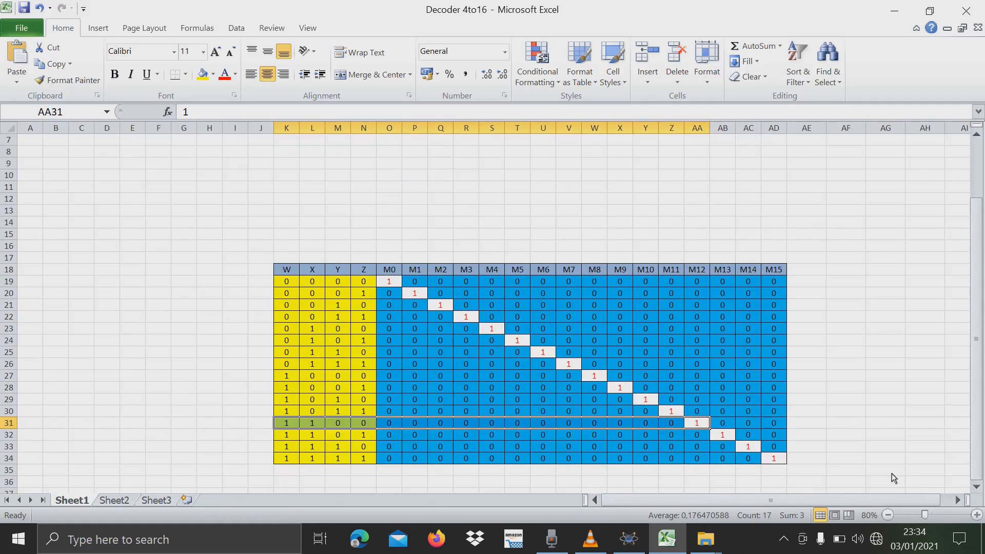
left_click(806, 316)
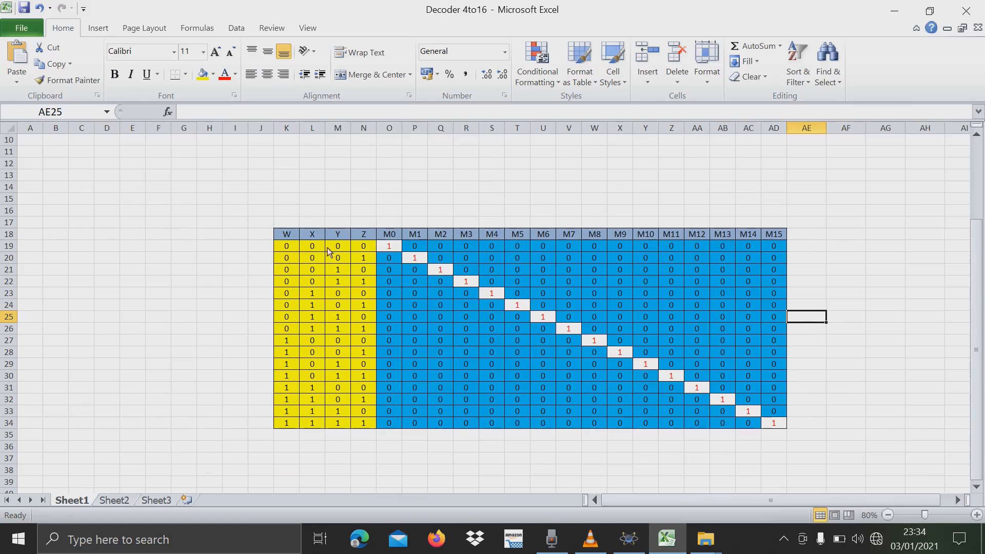
Examine the decoder truth table's input columns W, X, Y, Z and its output columns M0 to M15.
left_click_drag(287, 234, 362, 423)
left_click(324, 400)
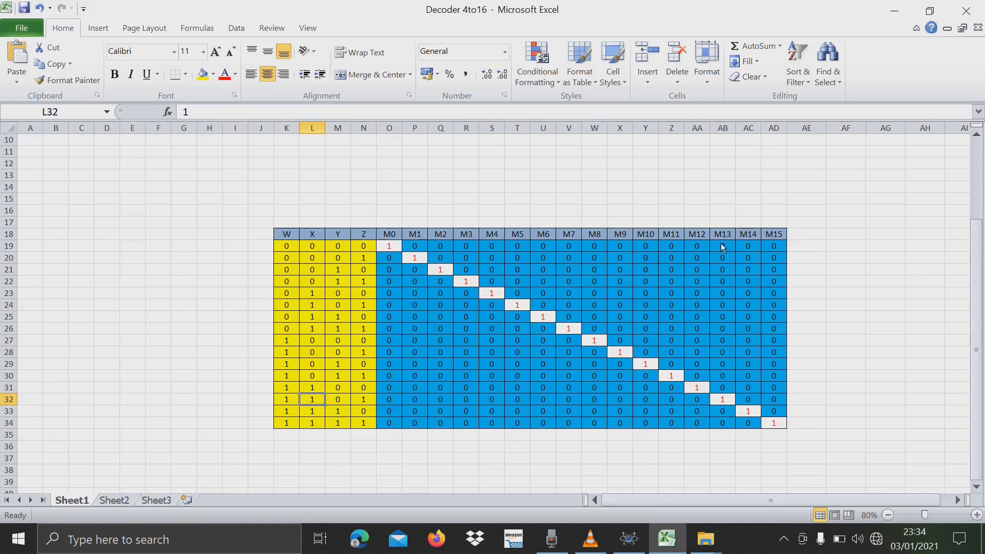
left_click_drag(290, 237, 749, 228)
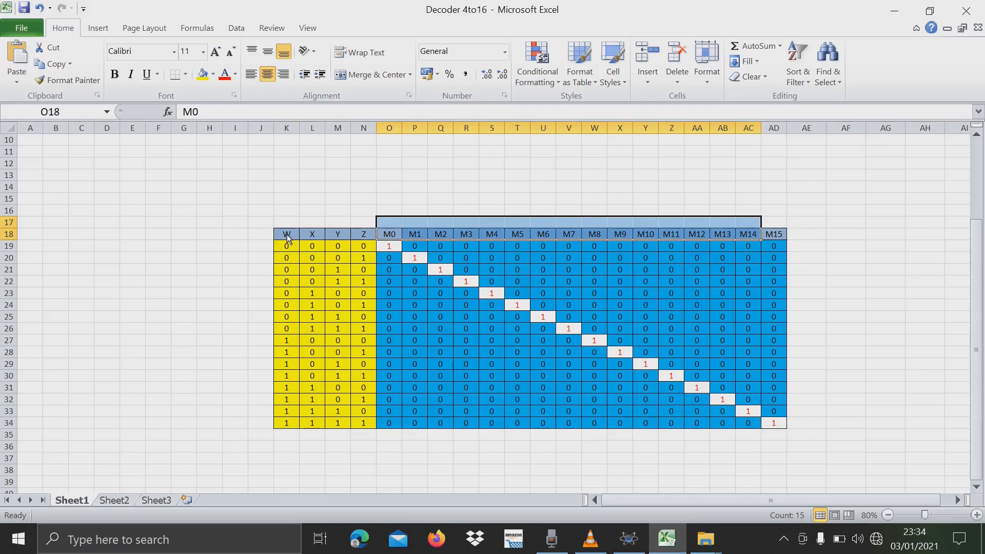
left_click_drag(287, 238, 774, 244)
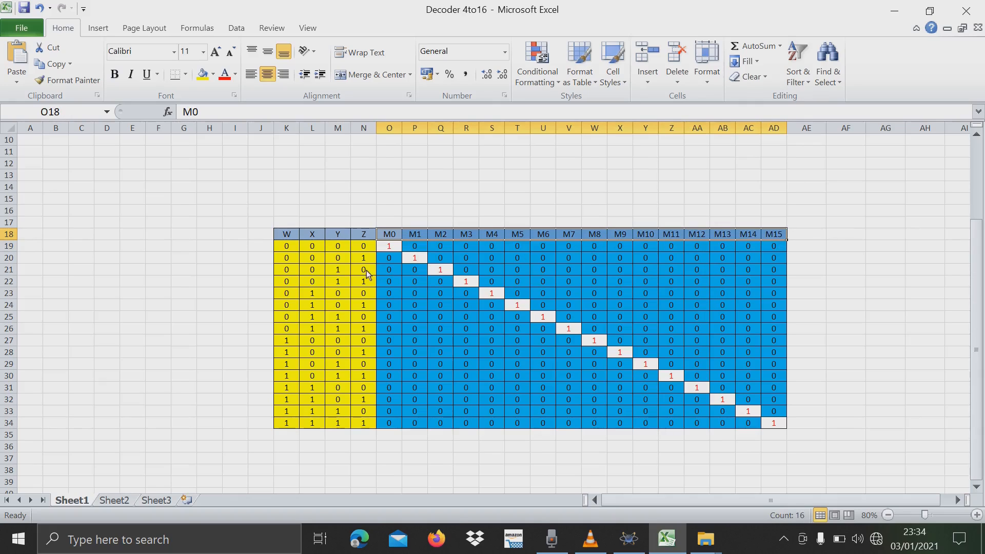
left_click_drag(296, 237, 781, 245)
left_click(545, 292)
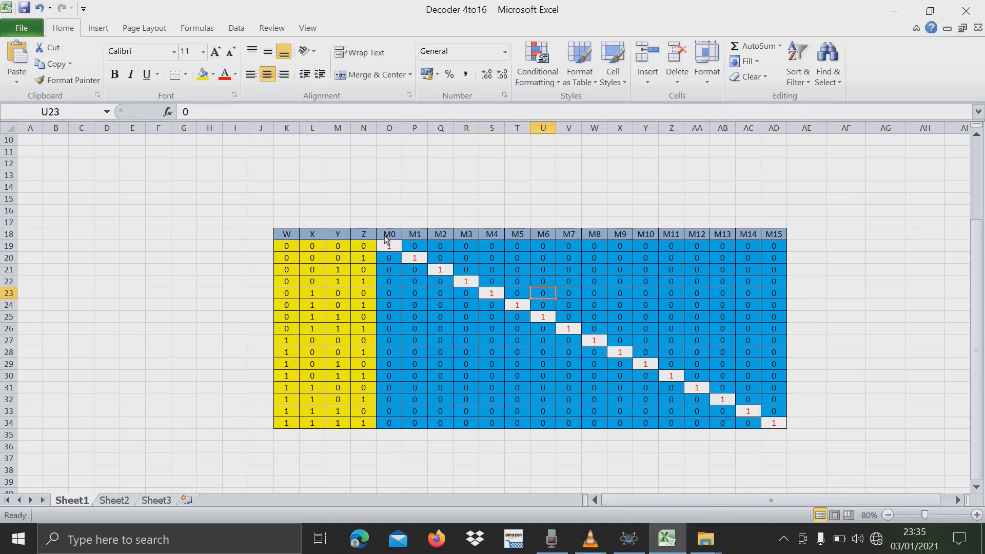
left_click_drag(388, 237, 772, 239)
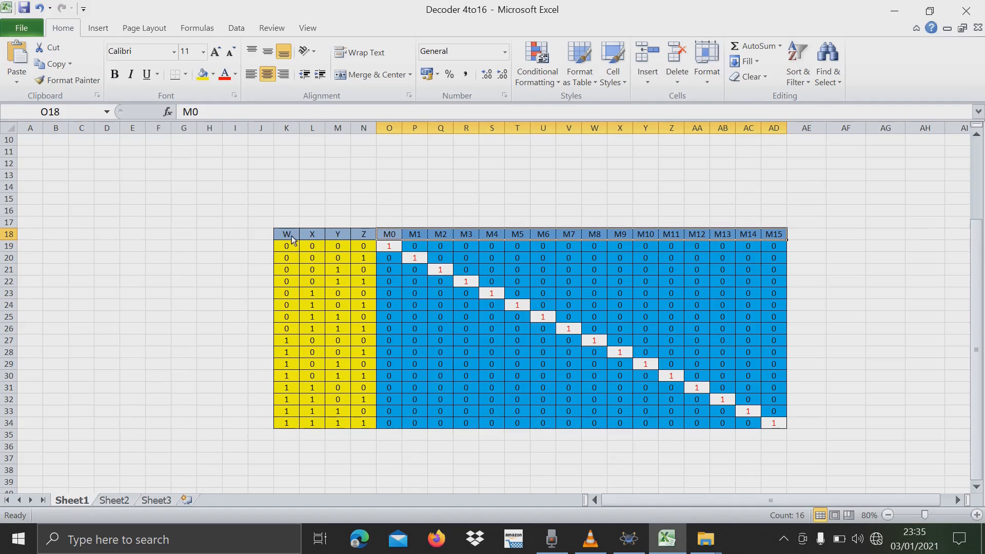
left_click_drag(293, 239, 376, 237)
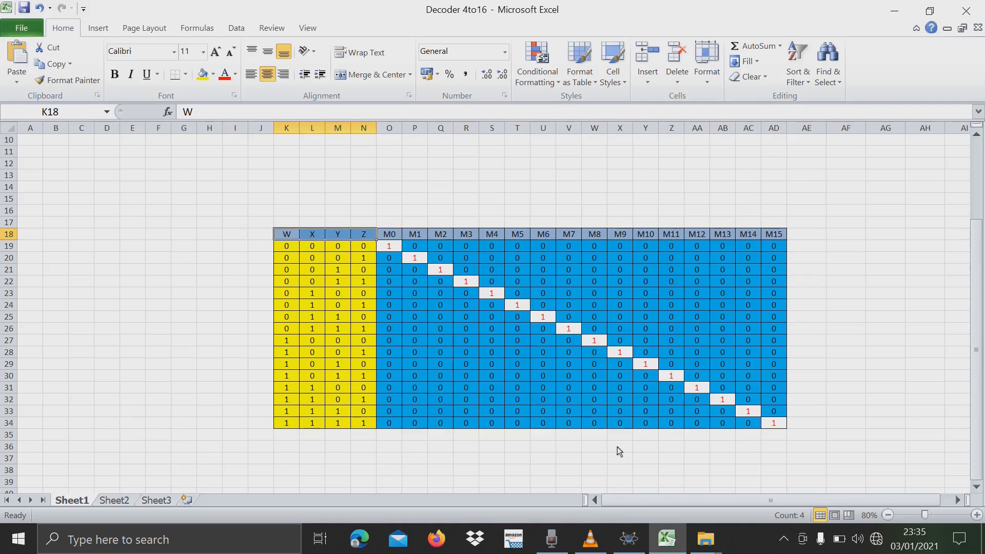
Switch to the decoder schematic in Proteus, search the device library for "and" and add the AND_4 gate to the device list.
mouse_move(631, 538)
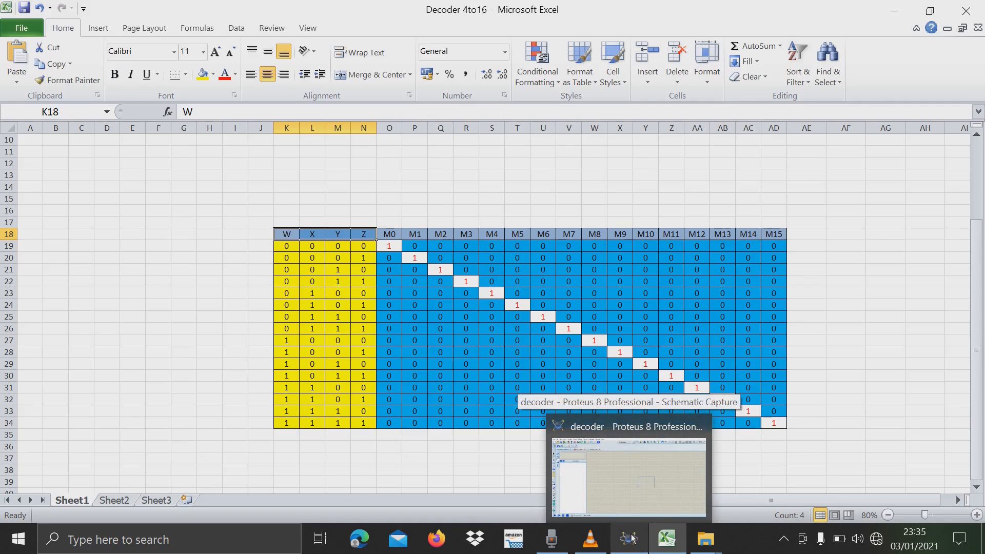
left_click(631, 537)
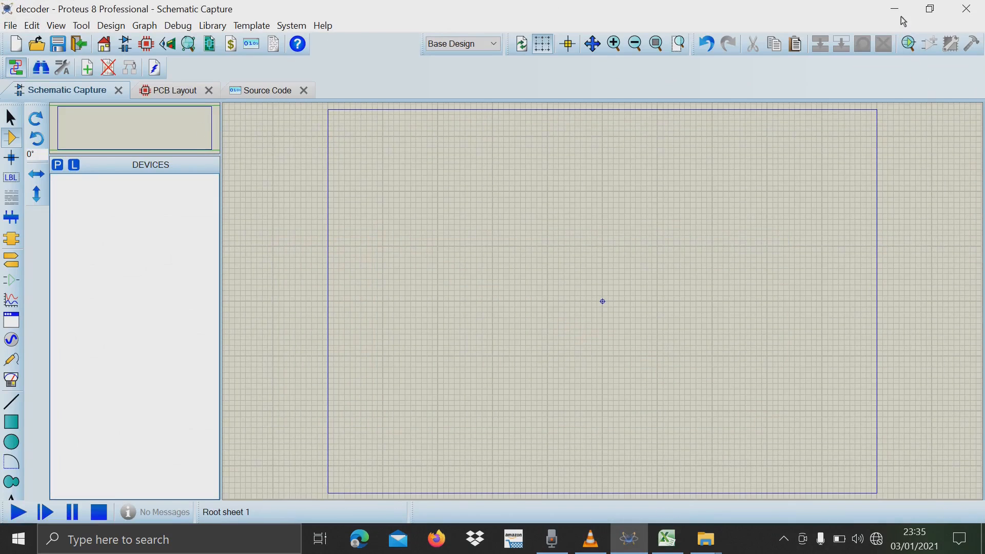
left_click(57, 165)
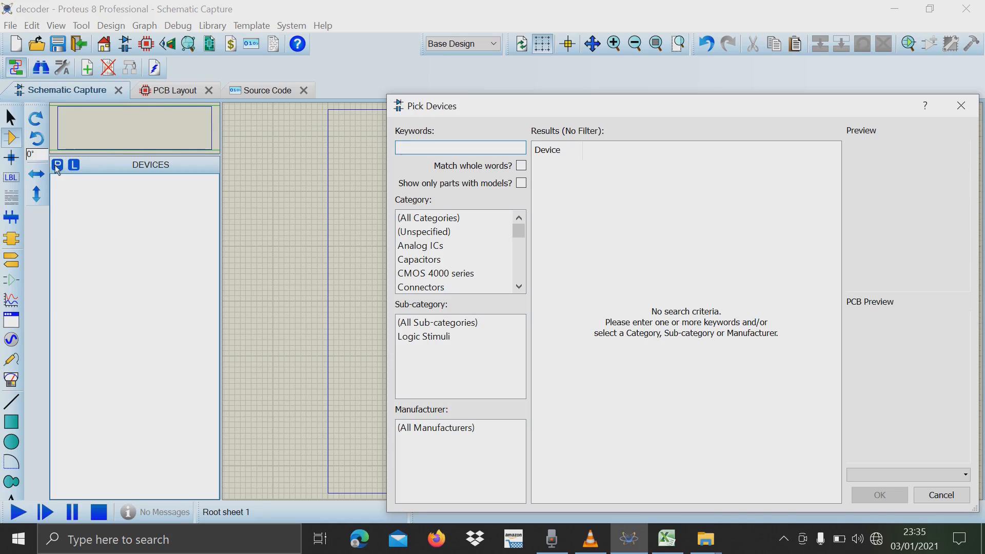
left_click(942, 495)
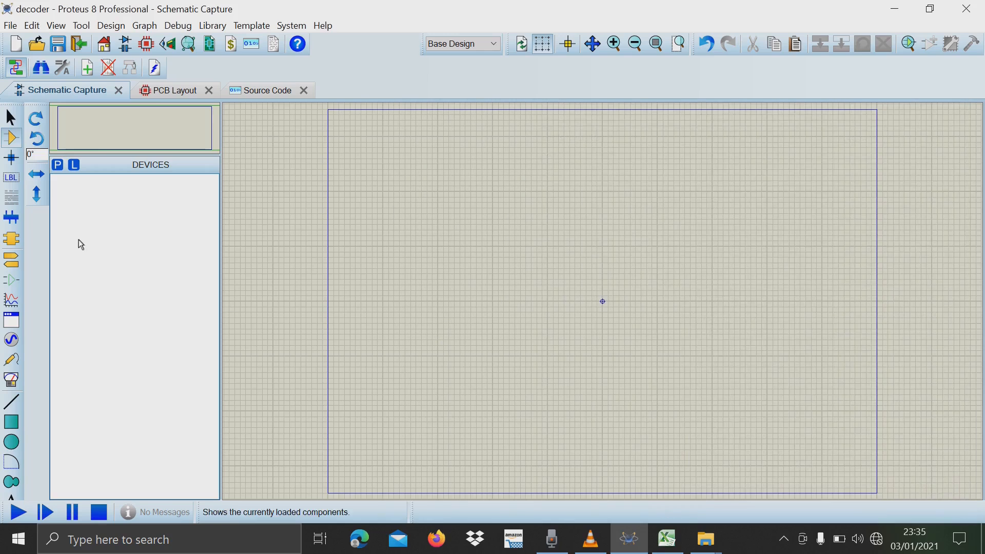
left_click(58, 167)
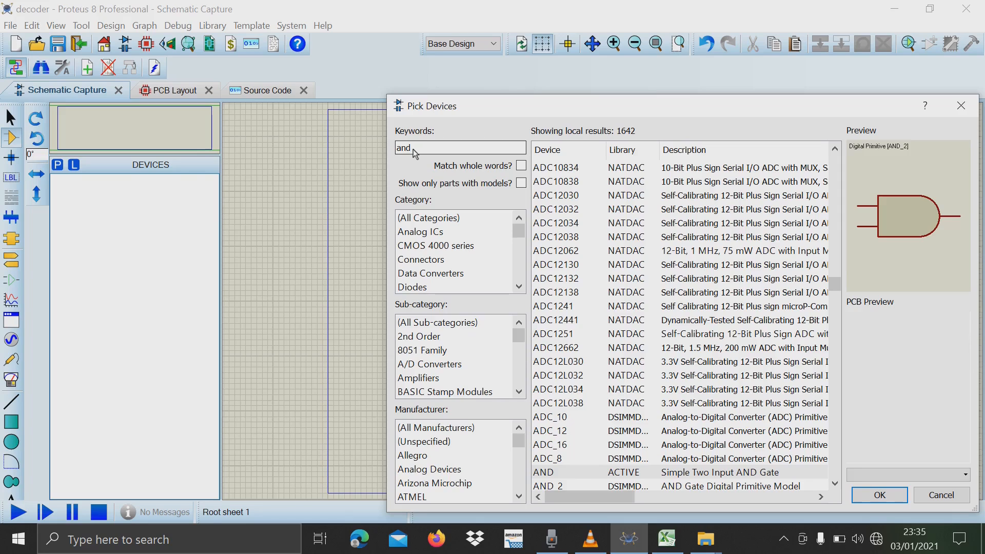
scroll(805, 299, "down", 7)
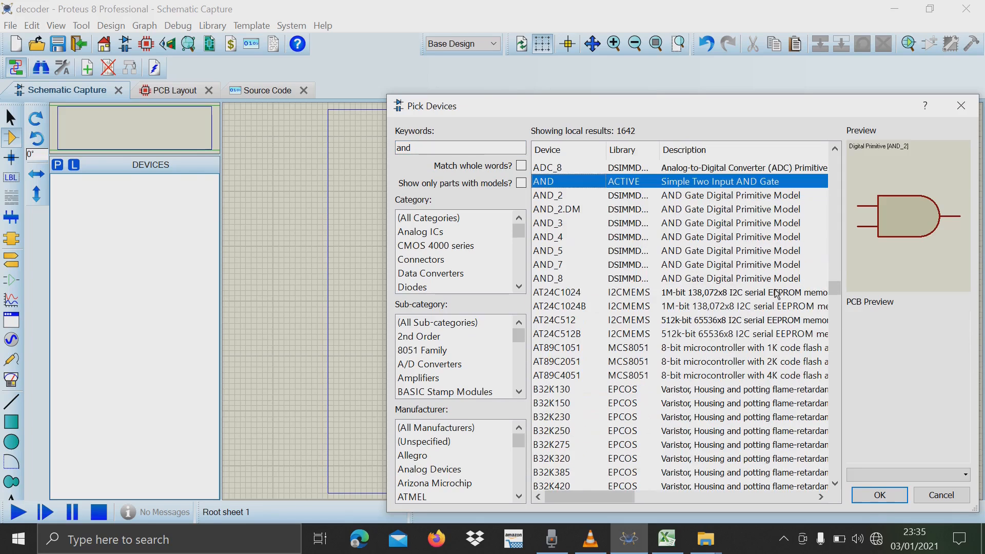
scroll(777, 295, "down", 1)
double_click(558, 197)
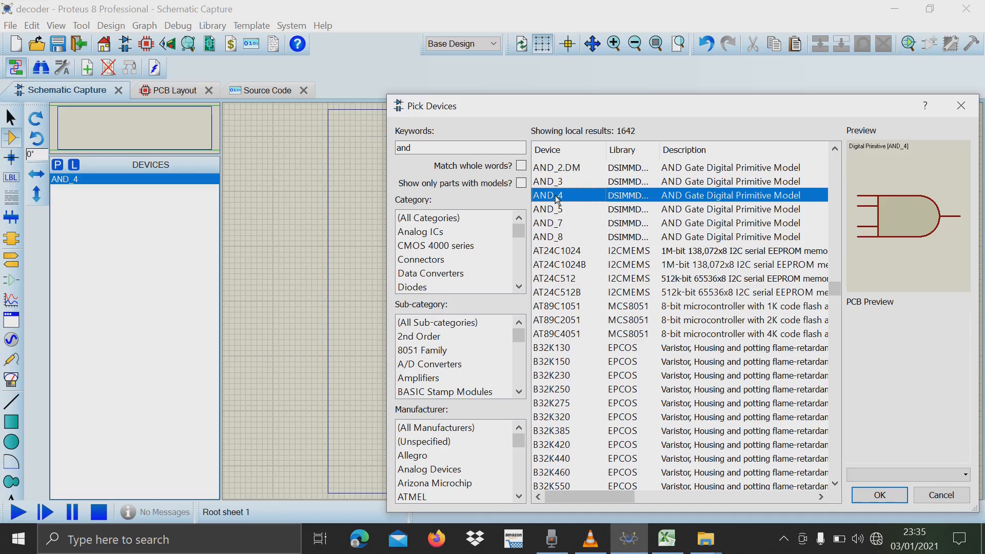
Search the device library for "logicstate" and add the LOGICSTATE source to the device list.
left_click_drag(454, 149, 395, 153)
key("BackSpace")
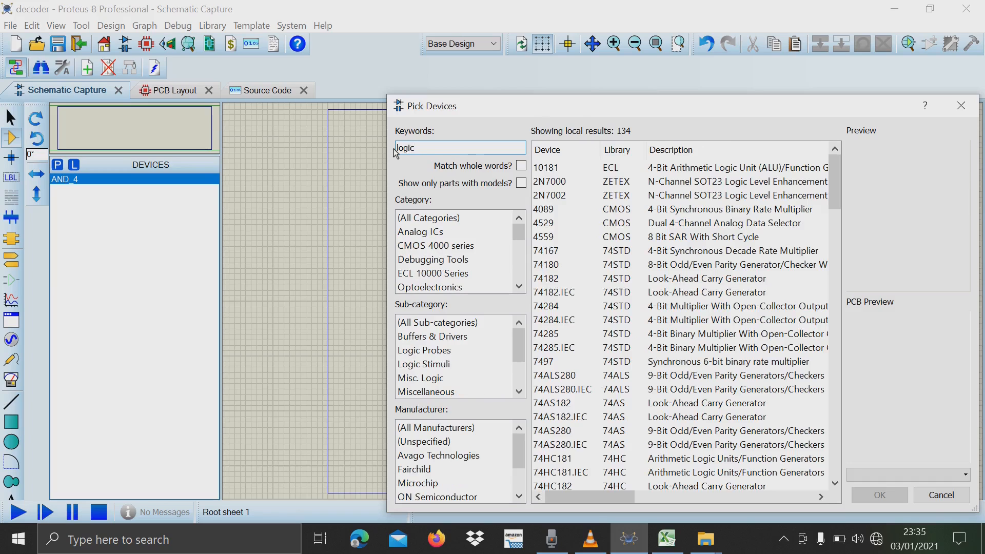
type("logicstate")
double_click(561, 167)
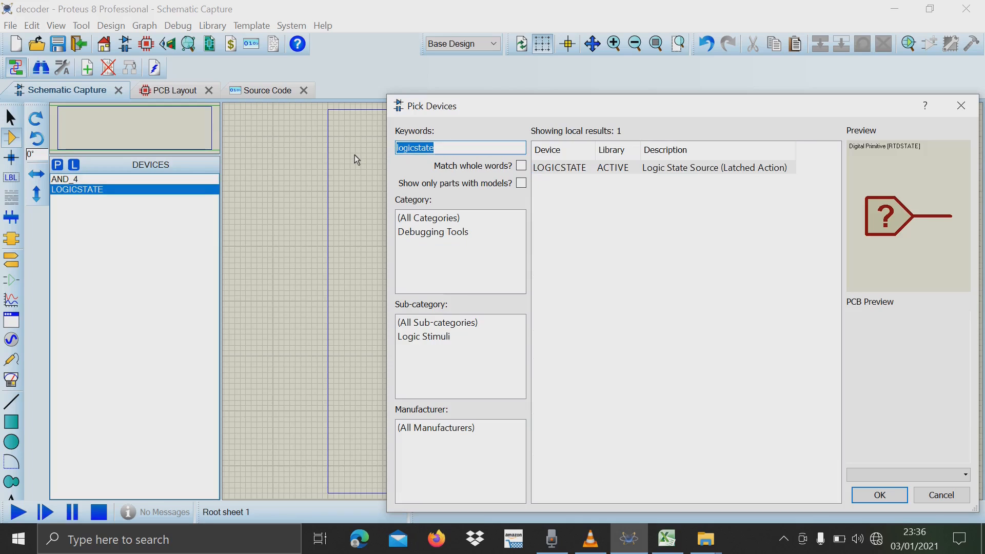
Search the device library for "not", add the NOT inverter to the device list and close the device picker.
key("BackSpace")
type("not")
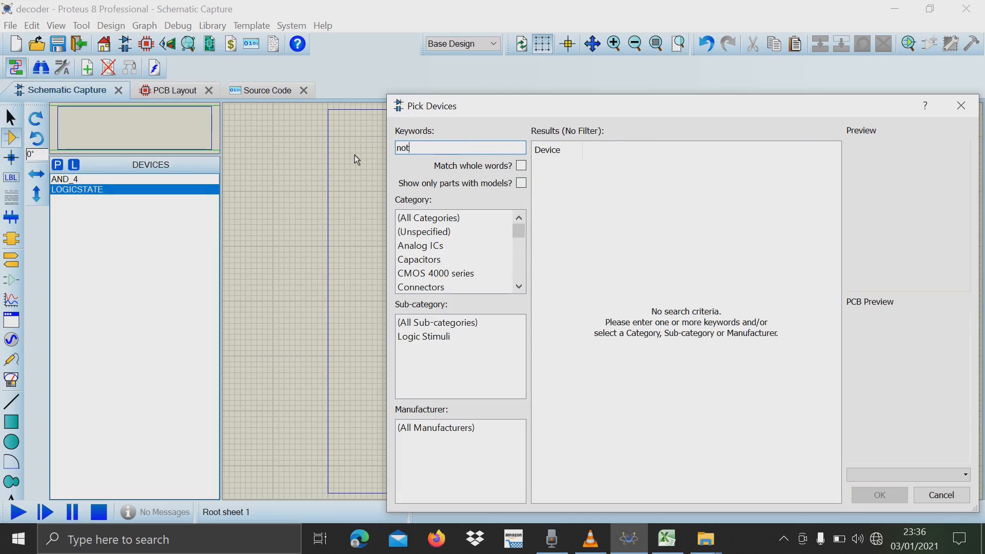
left_click(570, 271)
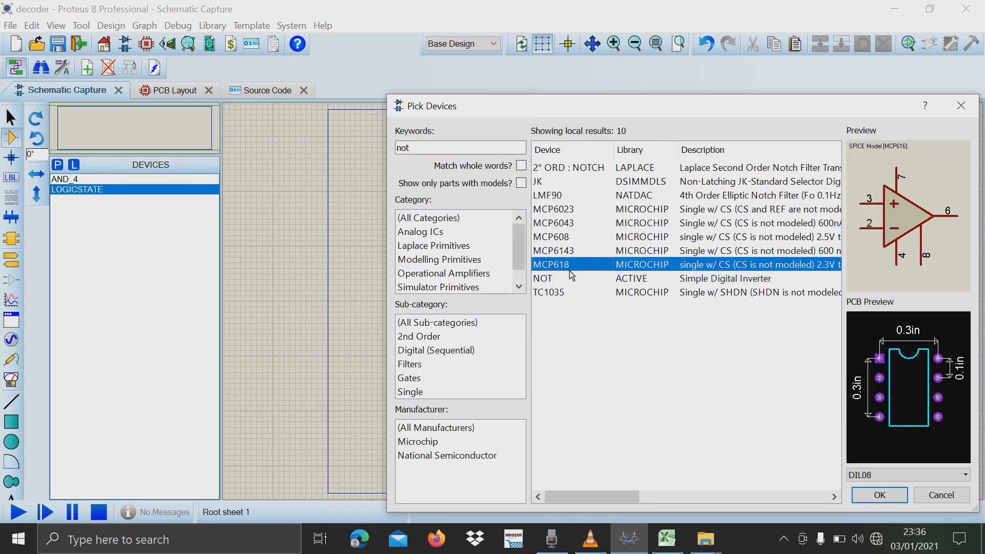
double_click(570, 271)
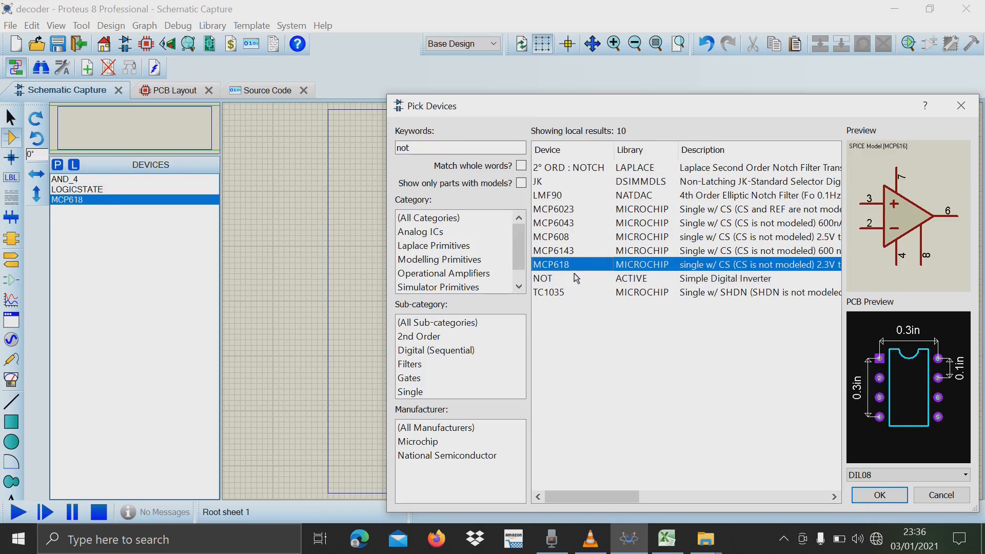
double_click(577, 278)
left_click(106, 199)
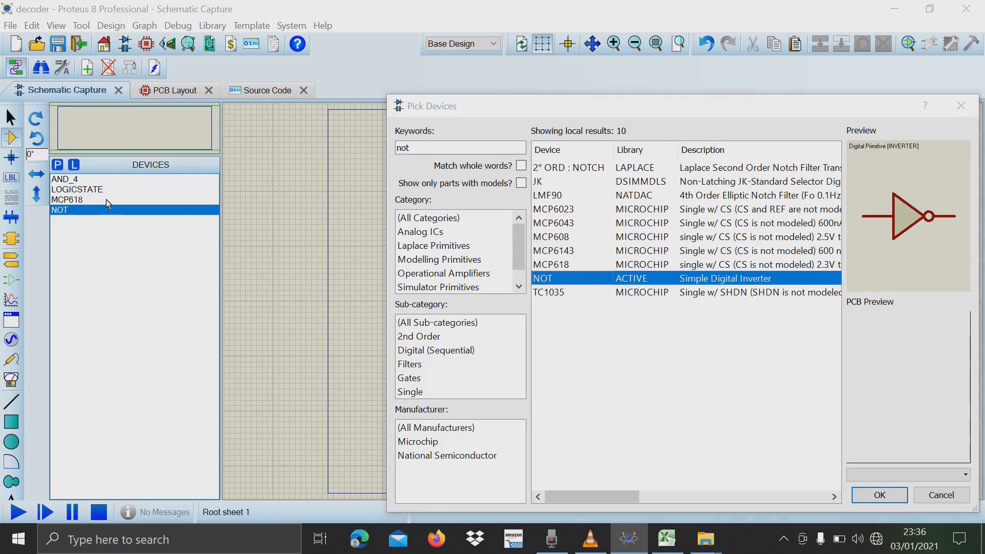
left_click(915, 493)
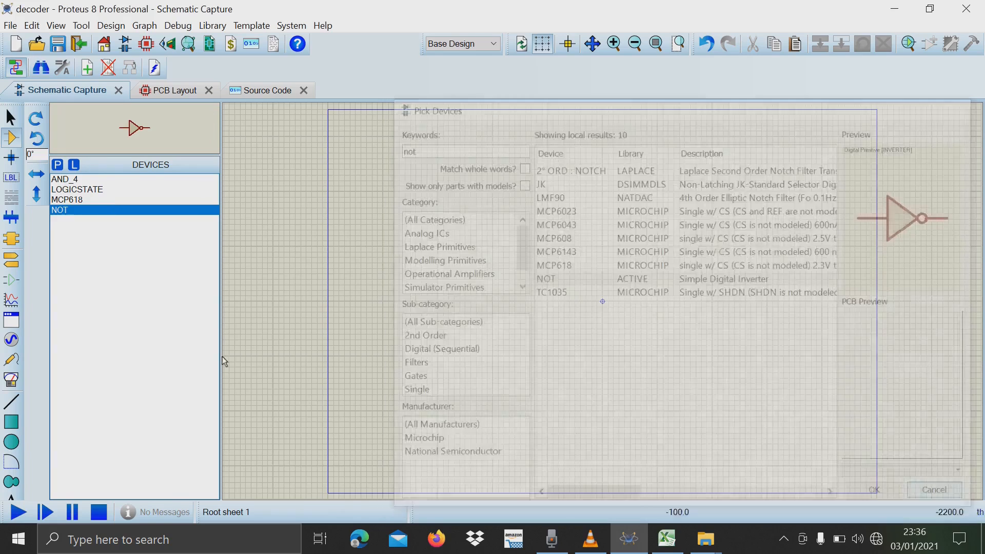
Remove the unneeded MCP618 device from the device list.
right_click(88, 200)
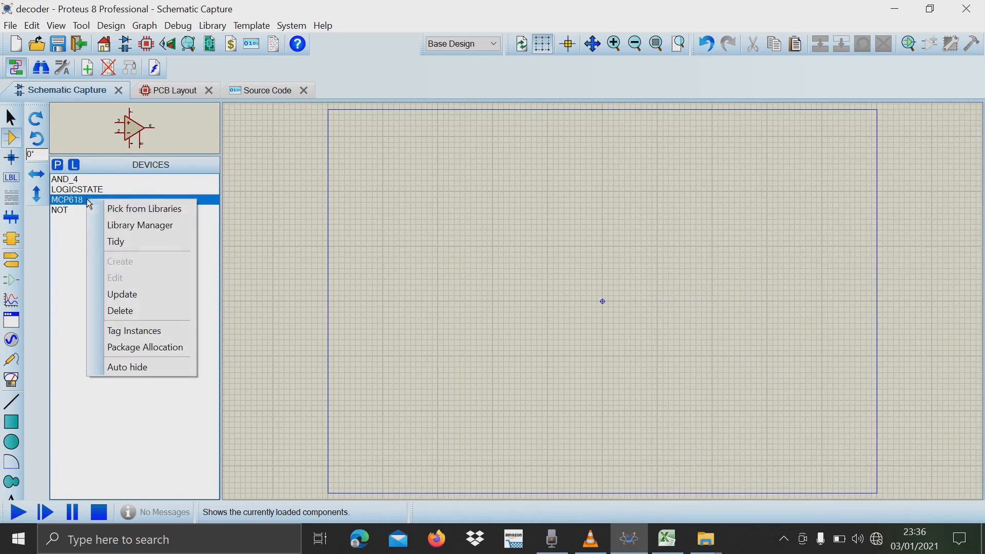
left_click(147, 313)
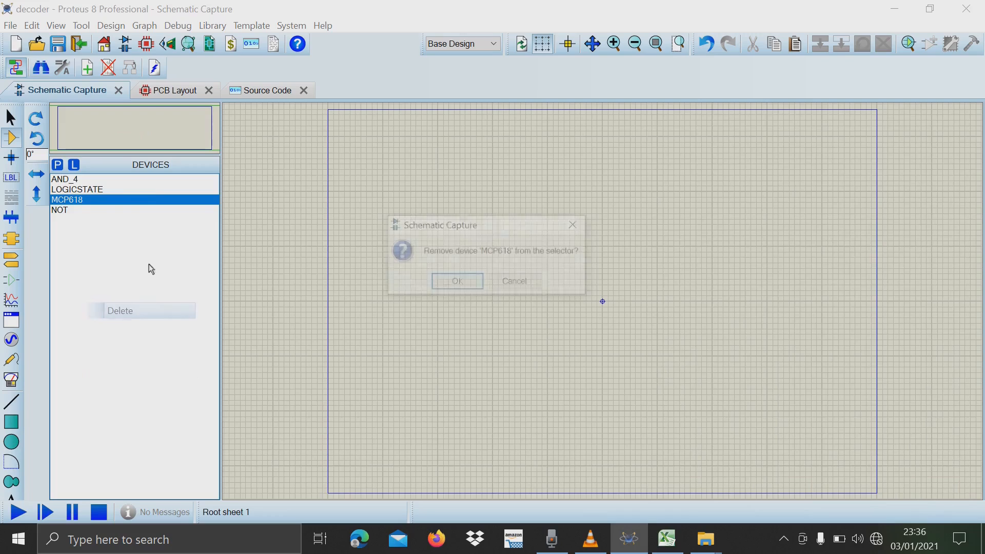
left_click(471, 283)
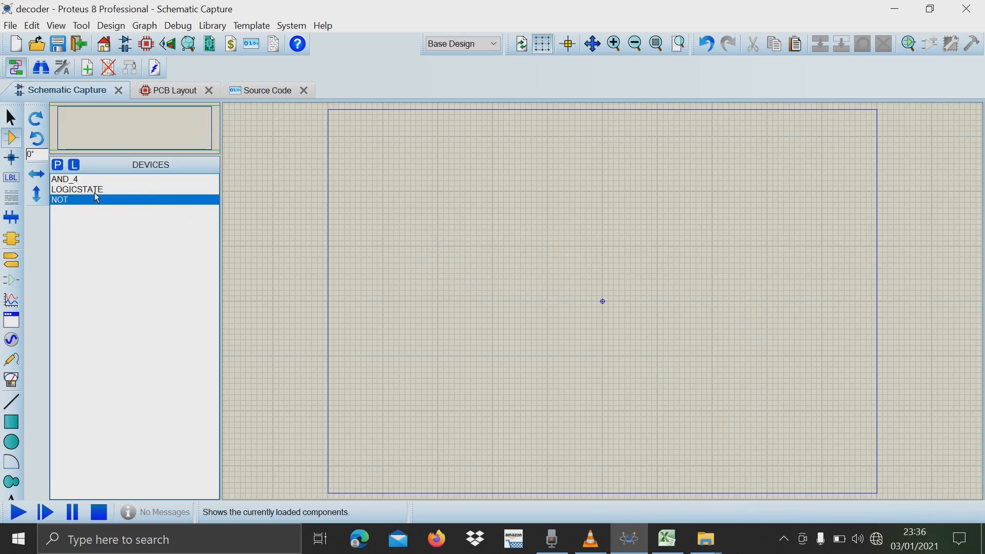
Place four LOGICSTATE sources in a vertical column in the sheet's left half and shift the lower two slightly down.
left_click(77, 191)
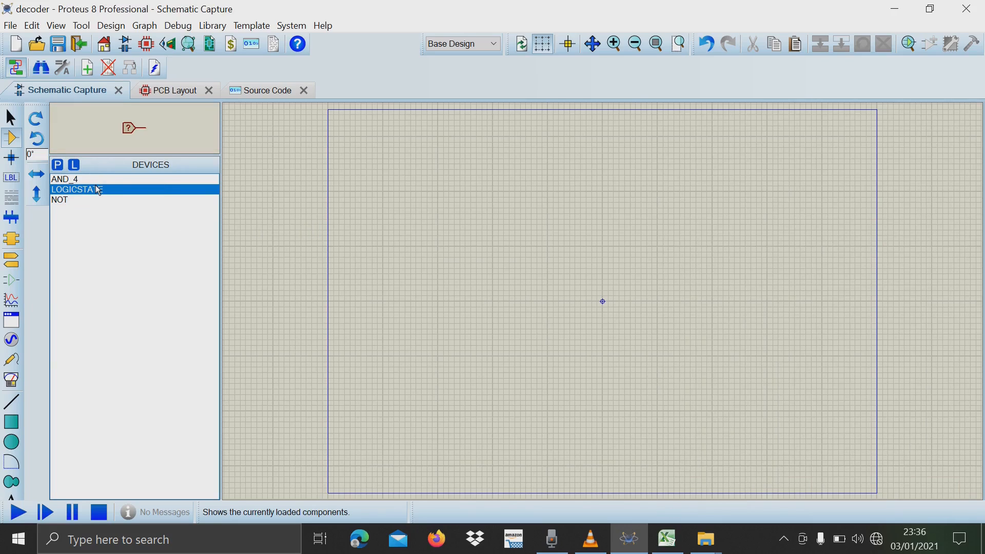
left_click(473, 215)
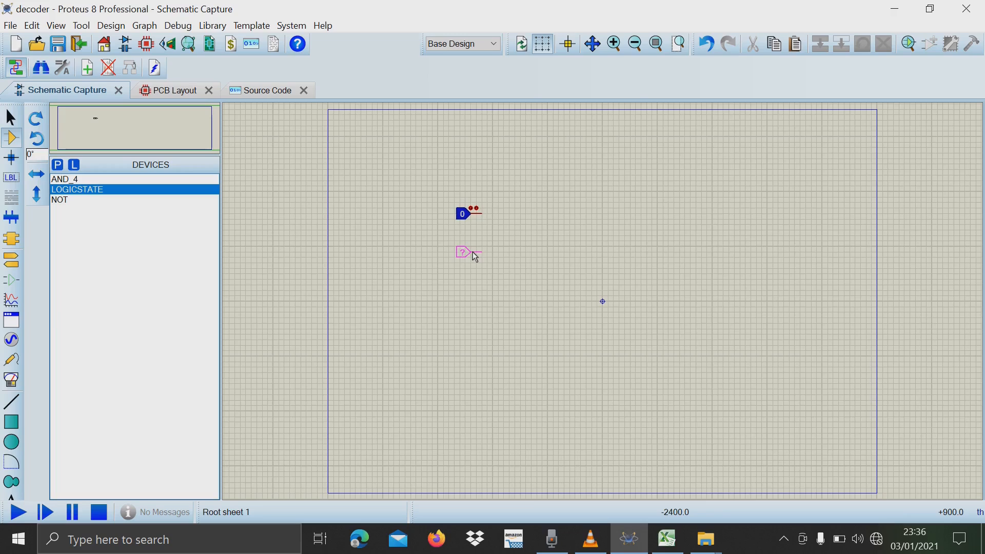
left_click(475, 257)
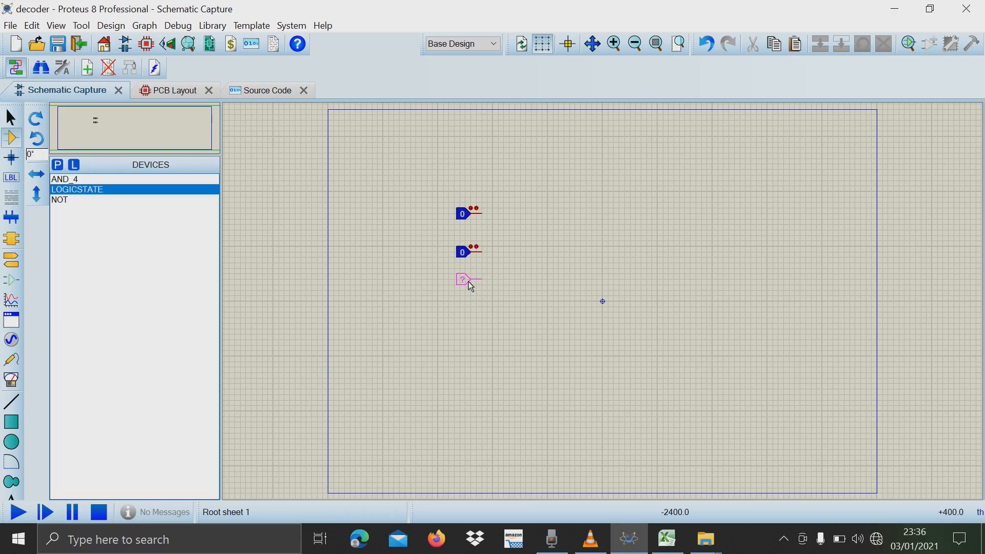
left_click(471, 287)
left_click(476, 320)
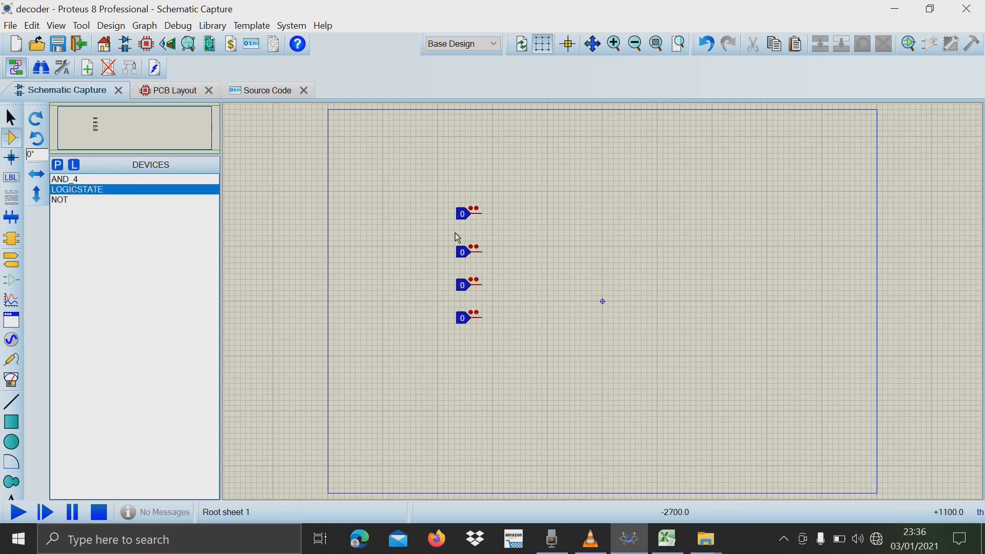
left_click_drag(510, 320, 506, 353)
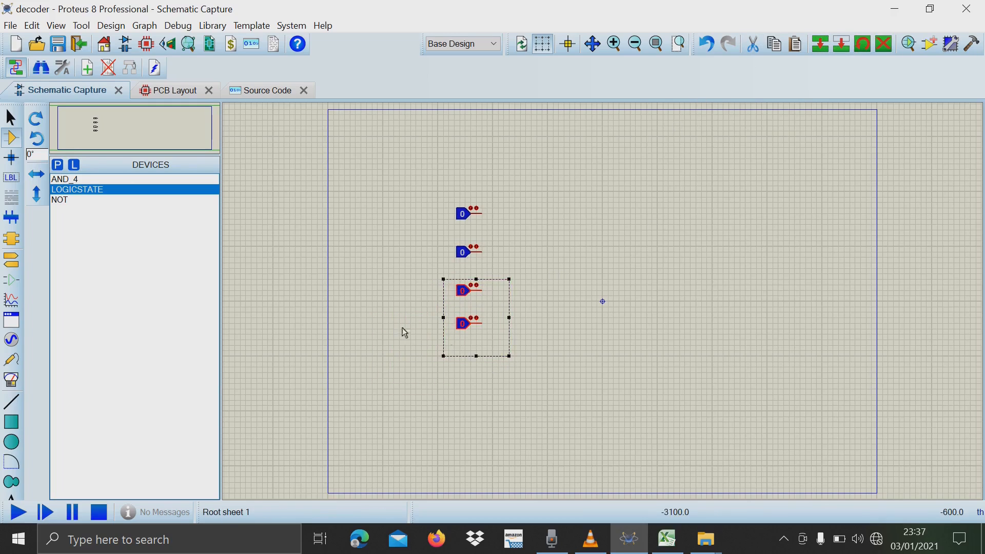
Space the four LOGICSTATE sources evenly in their column by moving the lower ones further down.
left_click_drag(409, 301, 548, 334)
mouse_move(546, 332)
left_mouse_down()
mouse_move(502, 397)
mouse_move(546, 338)
left_mouse_up()
left_click(644, 302)
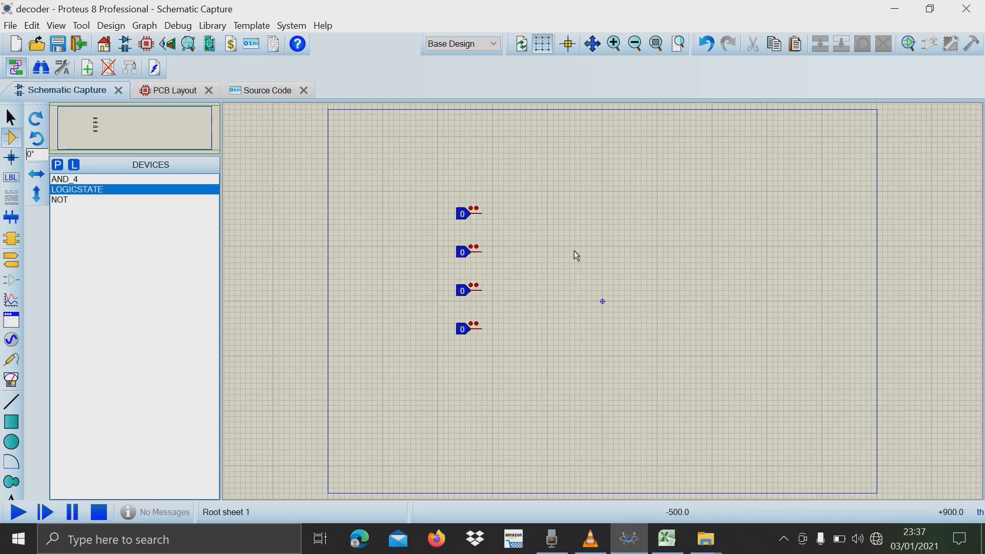
left_click(81, 201)
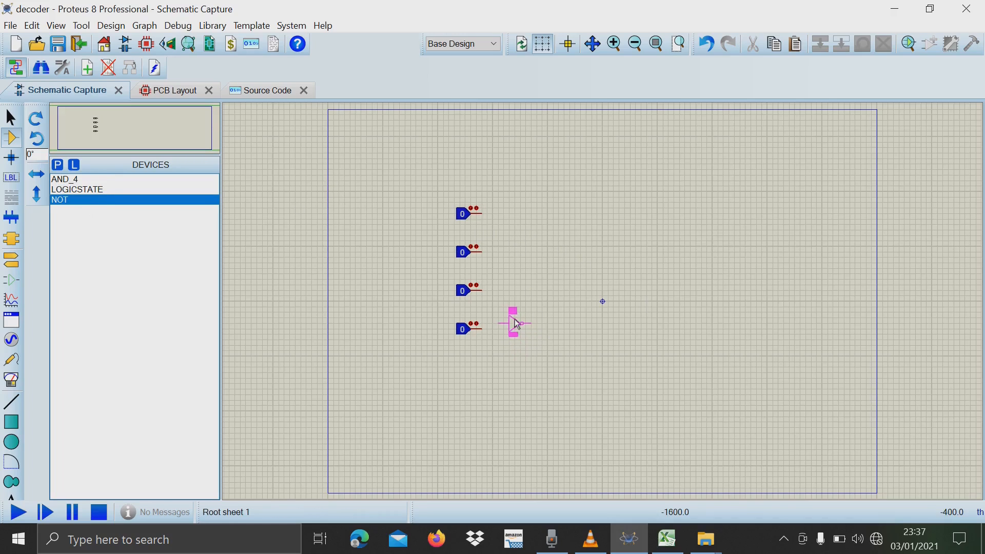
left_click_drag(416, 225, 531, 357)
left_click_drag(531, 356, 531, 372)
left_click_drag(422, 290, 540, 379)
left_click_drag(540, 378, 540, 395)
left_click_drag(415, 345, 537, 430)
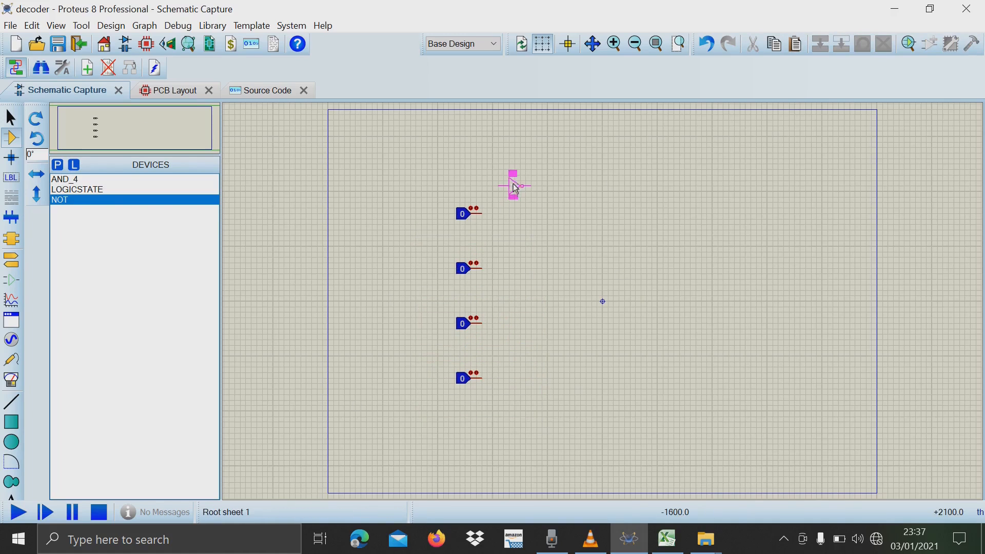
Place four NOT gates in a vertical column, each slightly below and to the right of its LOGICSTATE source.
left_click(520, 236)
left_click(520, 291)
left_click(520, 346)
left_click(520, 405)
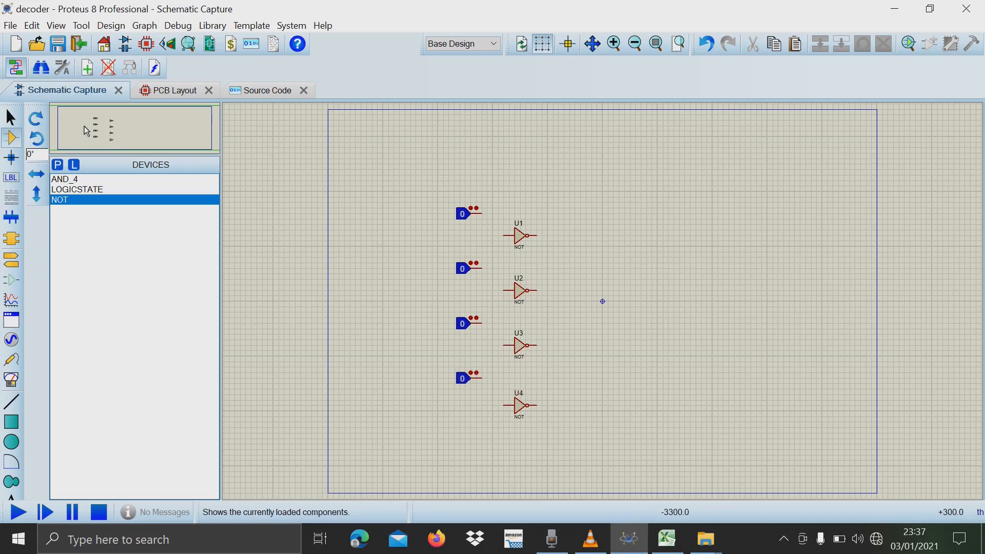
Place AND_4 gates in a vertical column and position the sixteen-gate column along the sheet's right edge.
left_click(64, 179)
left_click(661, 136)
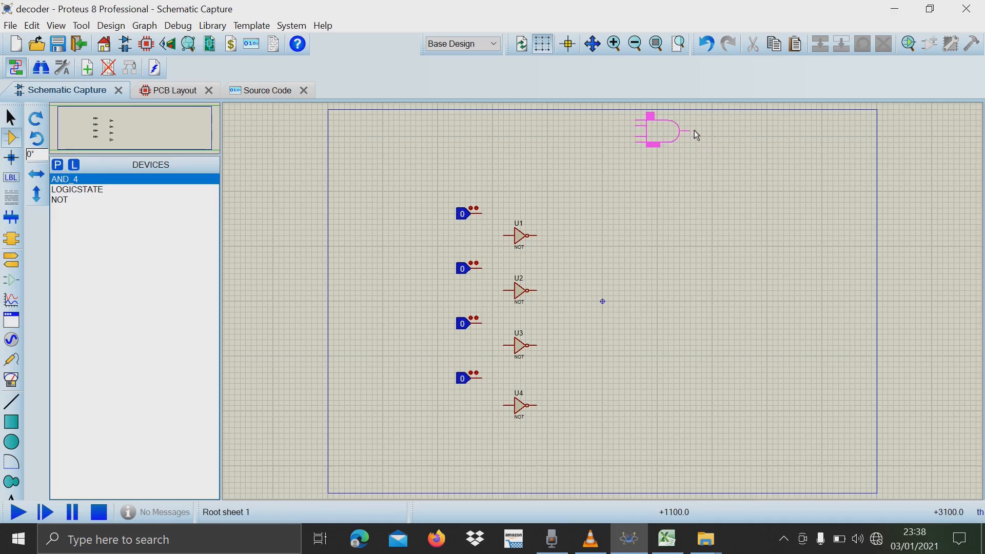
left_click(772, 129)
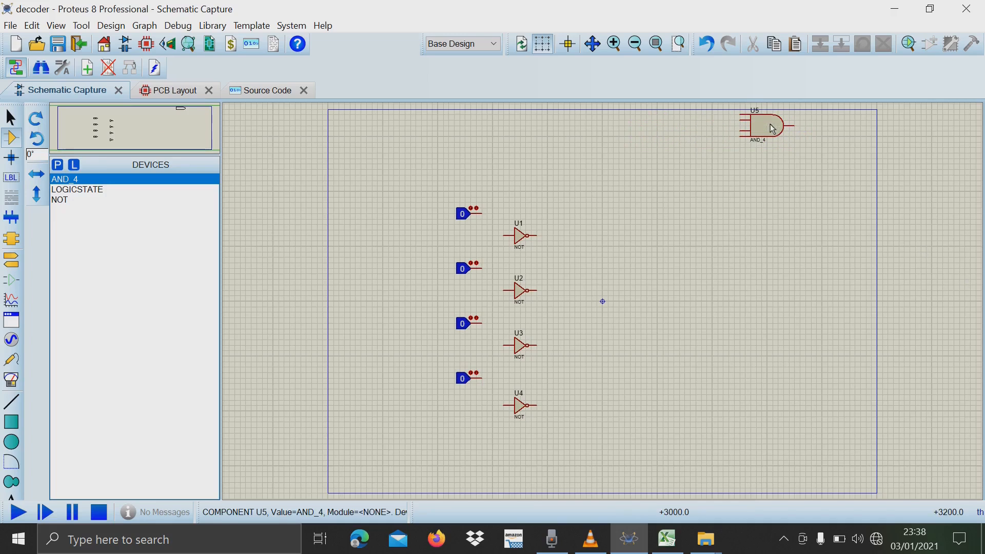
left_click(771, 167)
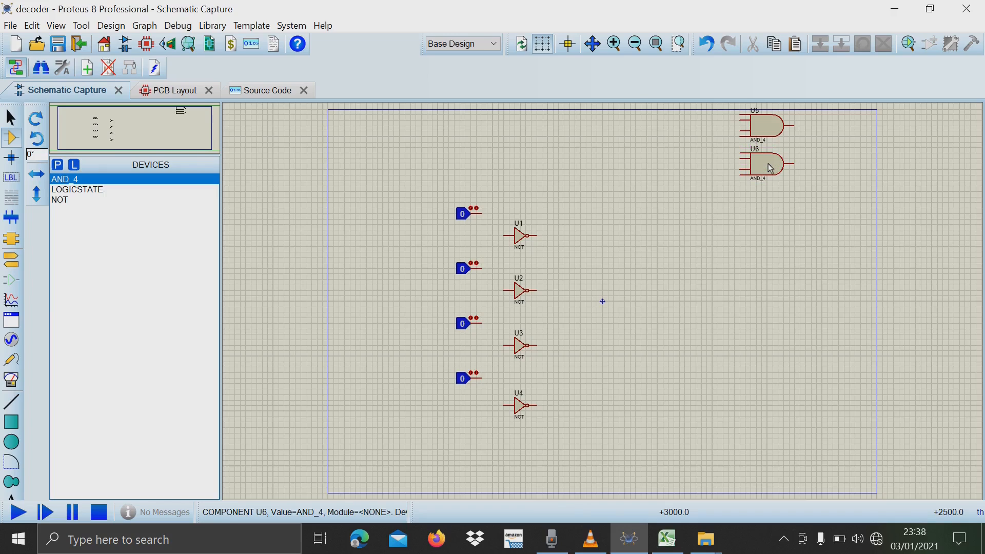
left_click(771, 206)
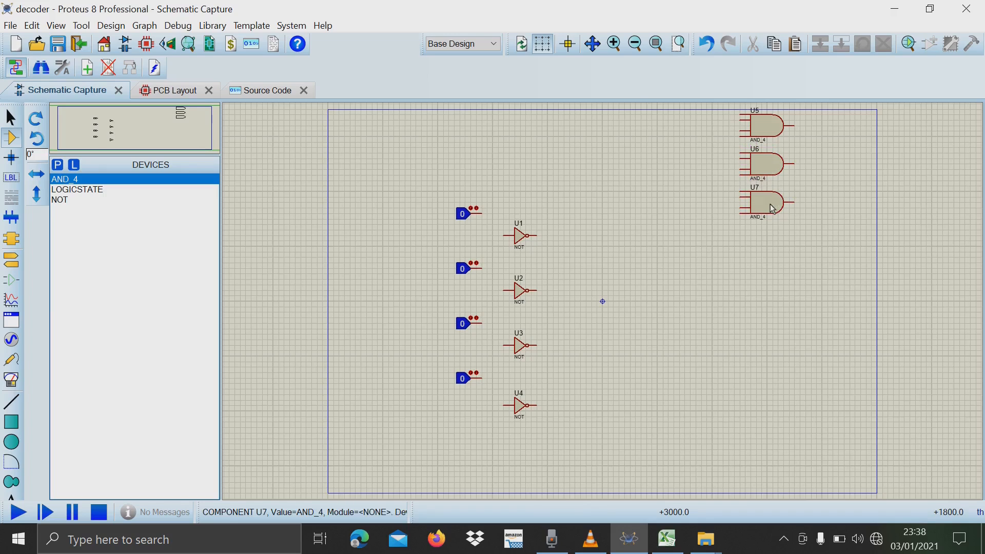
left_click(772, 241)
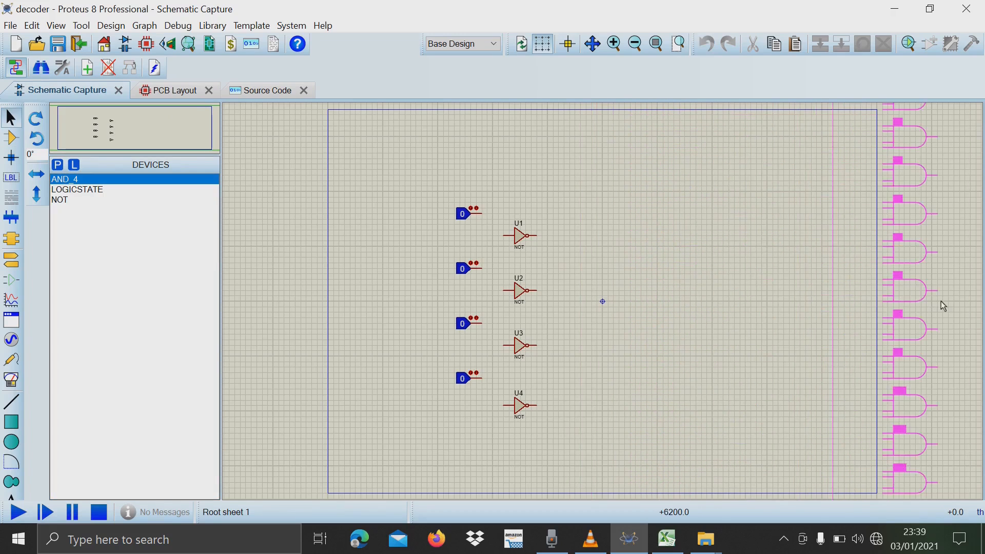
left_click(842, 302)
Wire each of the four LOGICSTATE outputs to the input of its NOT gate, U1 to U4.
scroll(605, 303, "up", 3)
scroll(605, 307, "down", 5)
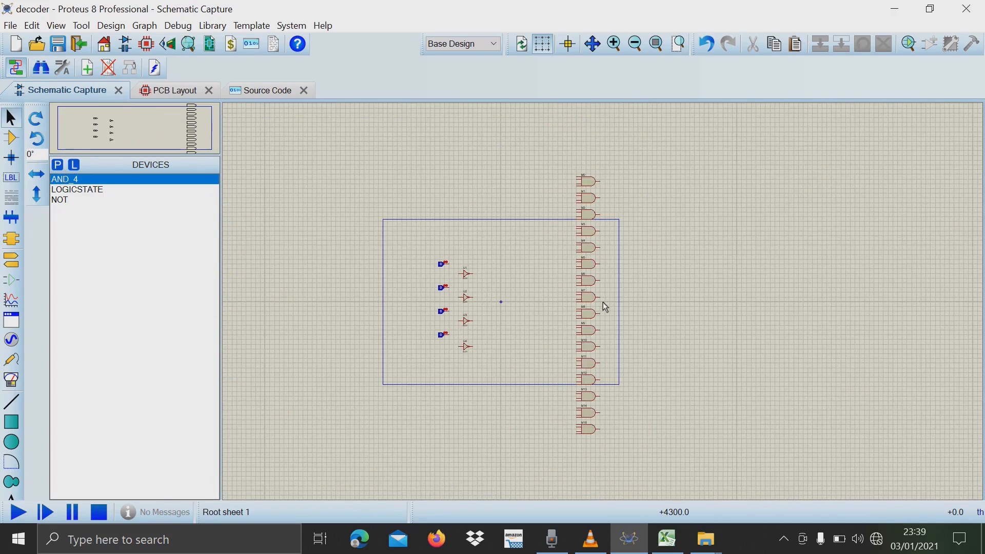
scroll(698, 193, "down", 1)
scroll(603, 302, "up", 2)
scroll(603, 302, "down", 3)
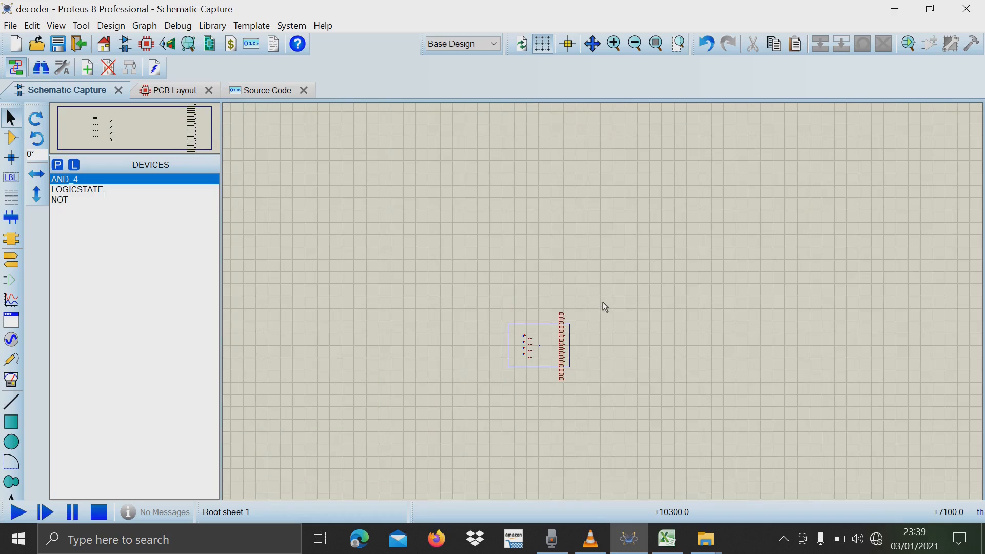
scroll(568, 426, "up", 3)
scroll(602, 302, "down", 4)
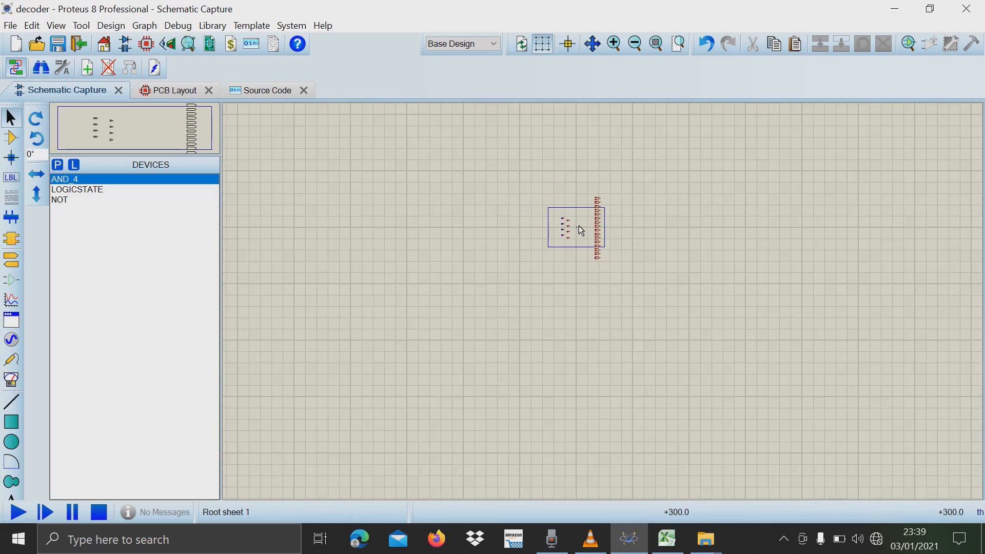
scroll(579, 226, "up", 3)
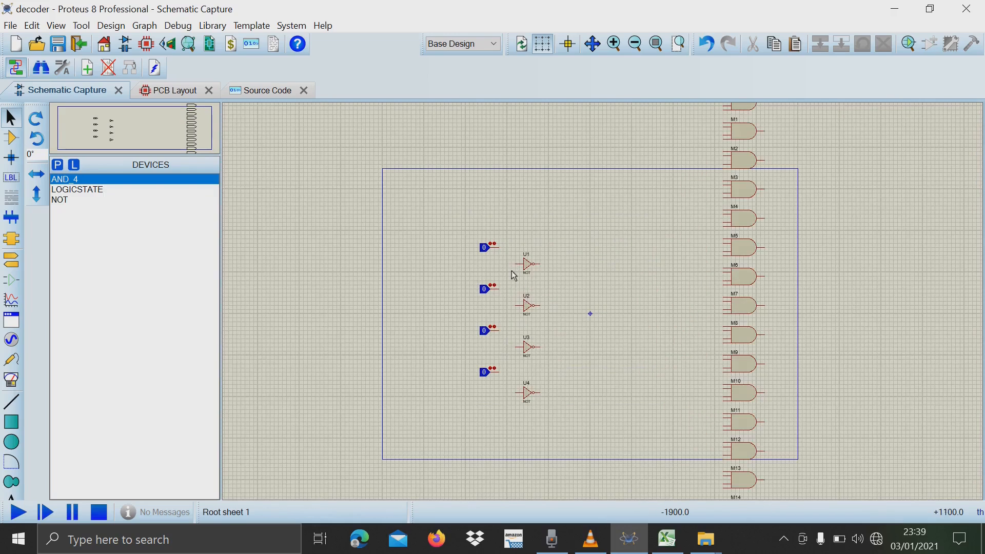
scroll(603, 301, "up", 2)
scroll(602, 302, "down", 1)
scroll(605, 306, "up", 1)
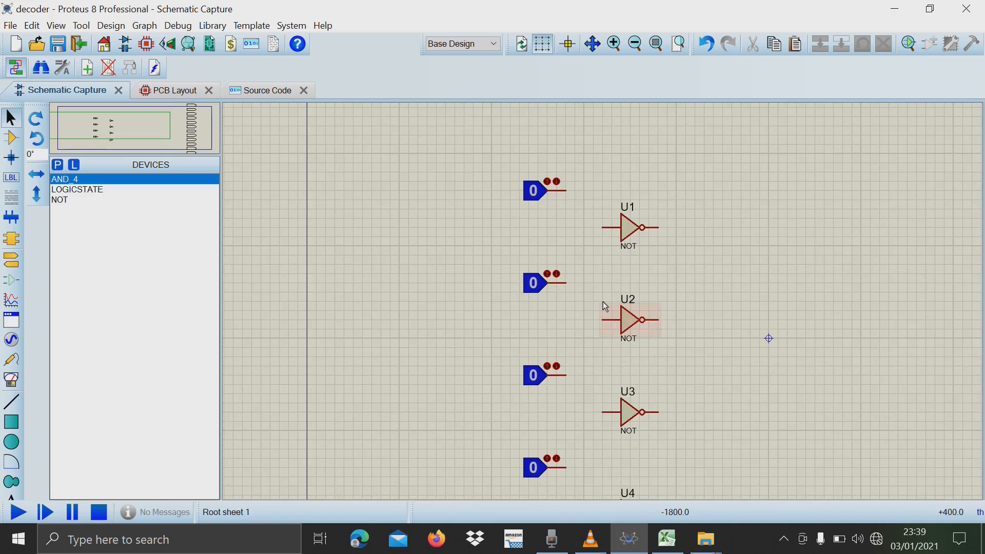
scroll(604, 304, "down", 1)
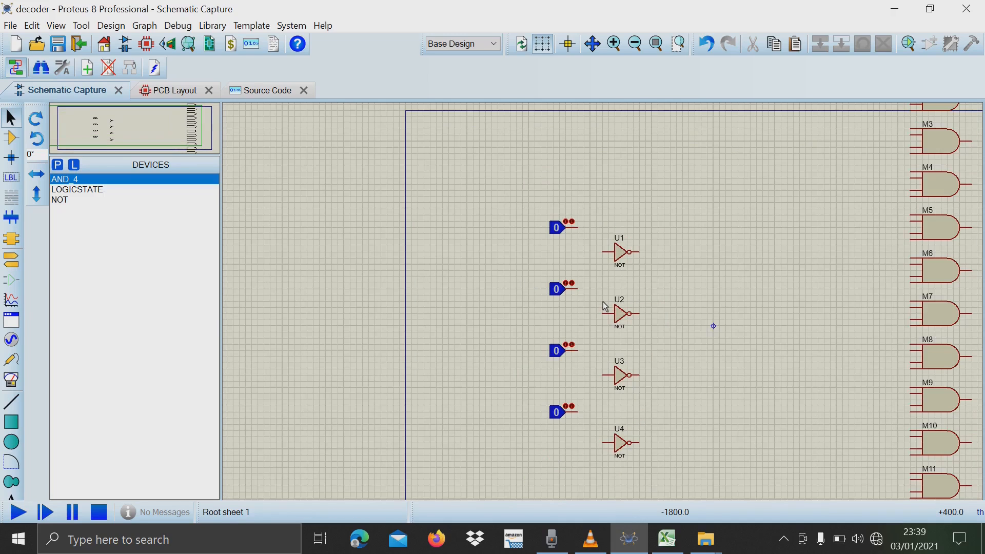
left_click(586, 237)
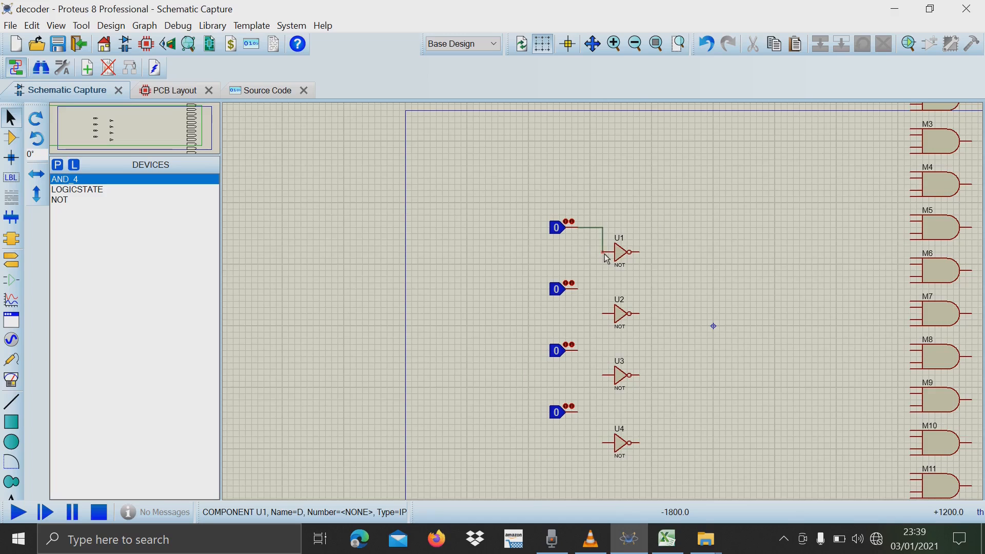
left_click(604, 254)
left_click(578, 290)
left_click(603, 314)
left_click(578, 351)
left_click(603, 375)
left_click(579, 413)
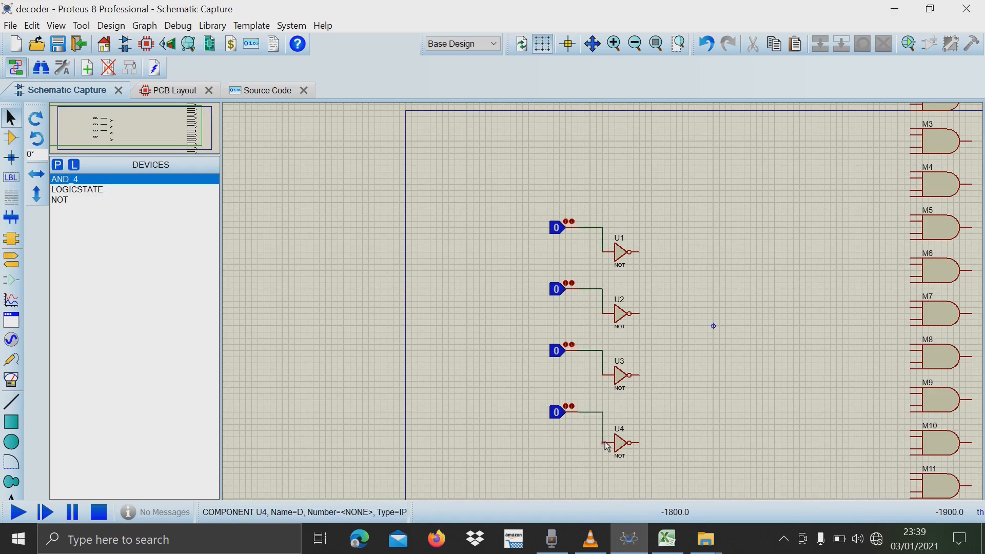
left_click(605, 443)
Examine the column of AND gates from M0 to M15 and its position relative to the NOT gates.
scroll(603, 301, "up", 1)
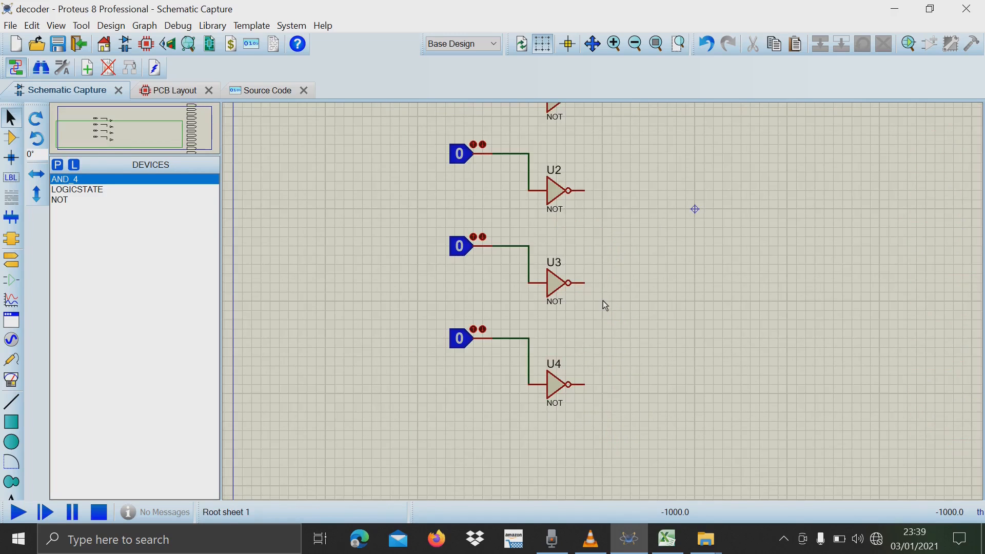
scroll(603, 301, "down", 3)
scroll(754, 232, "up", 4)
scroll(602, 302, "down", 2)
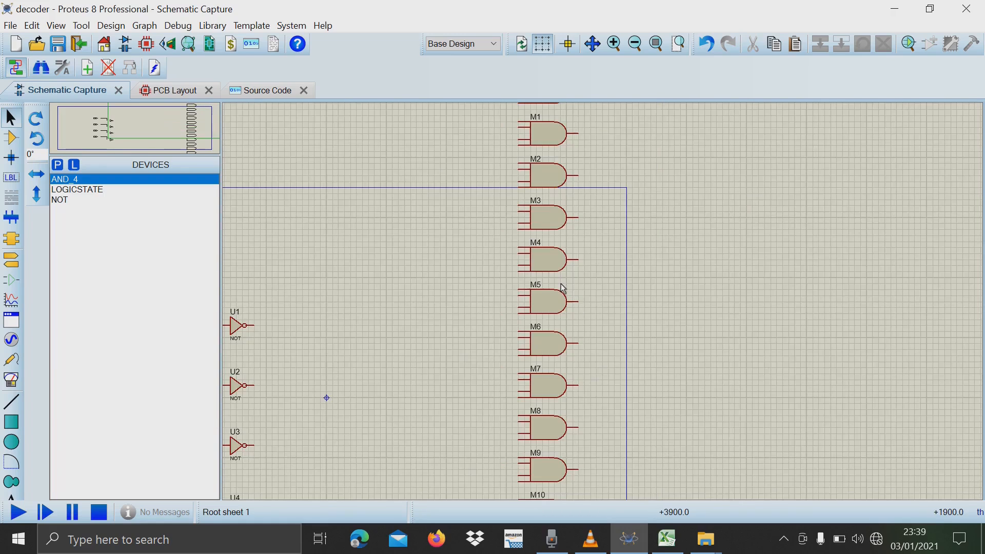
scroll(601, 308, "up", 1)
scroll(604, 308, "down", 3)
scroll(620, 179, "up", 3)
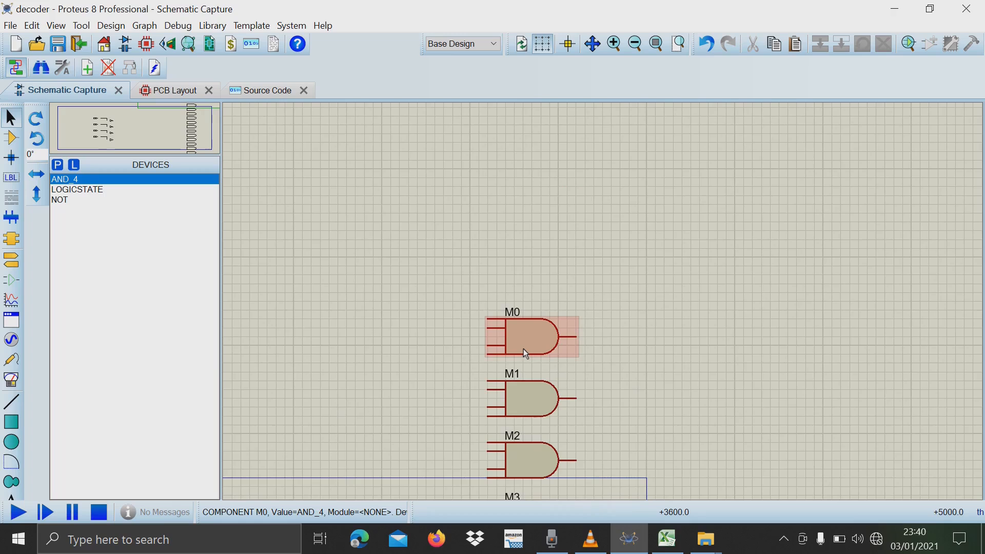
scroll(564, 303, "down", 3)
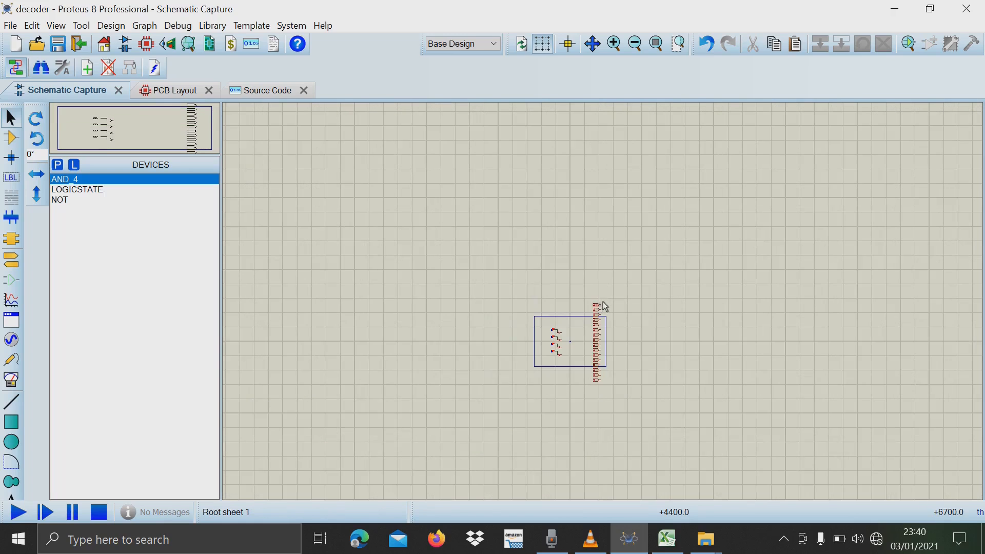
scroll(603, 302, "up", 3)
scroll(602, 302, "down", 3)
scroll(604, 303, "up", 2)
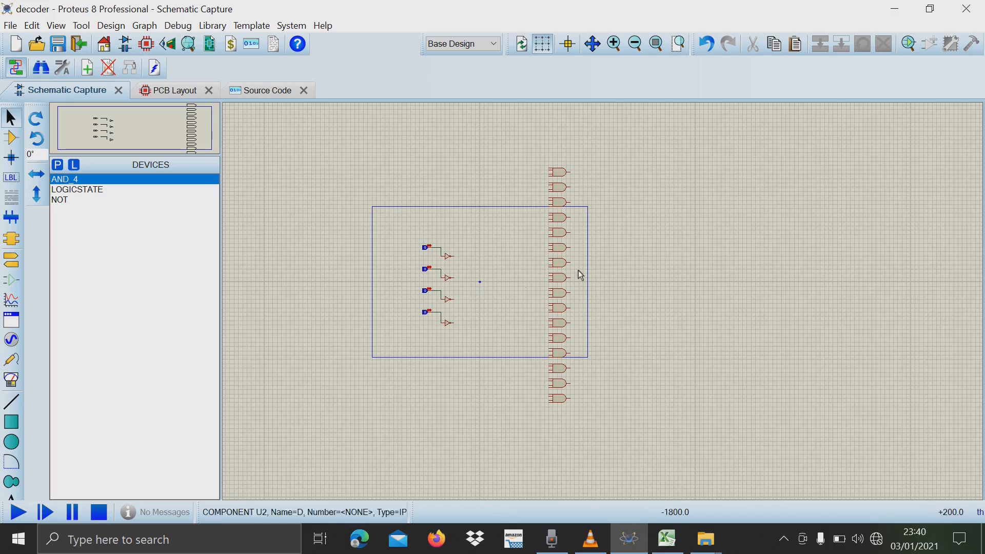
Inspect the labels of the upper AND gates and the four input pins of gate M8 up close.
scroll(608, 301, "up", 2)
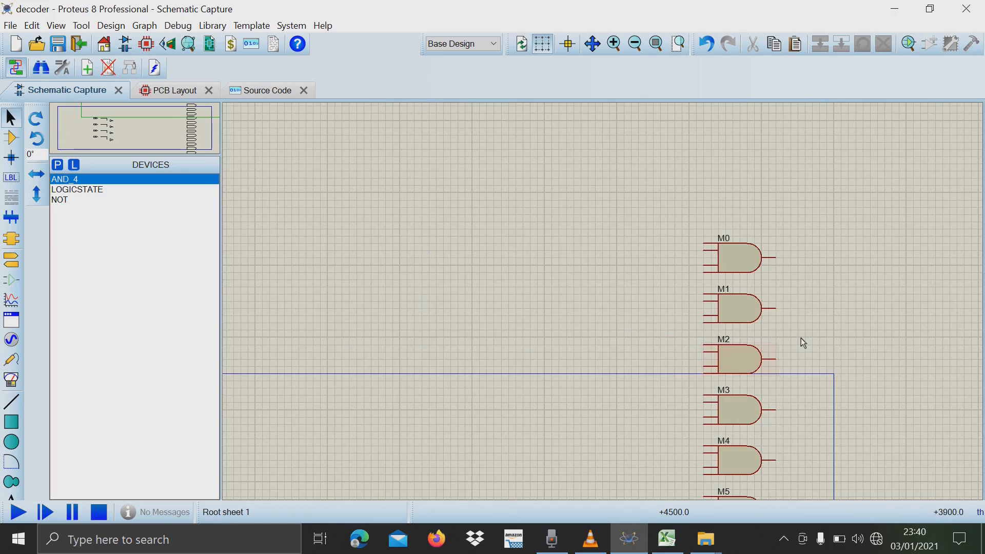
scroll(802, 338, "up", 1)
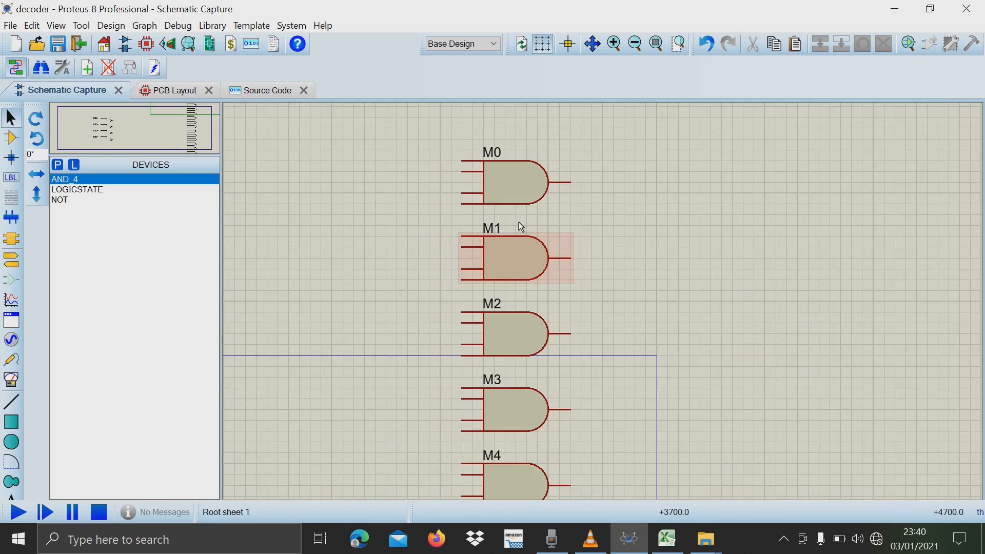
scroll(518, 220, "up", 1)
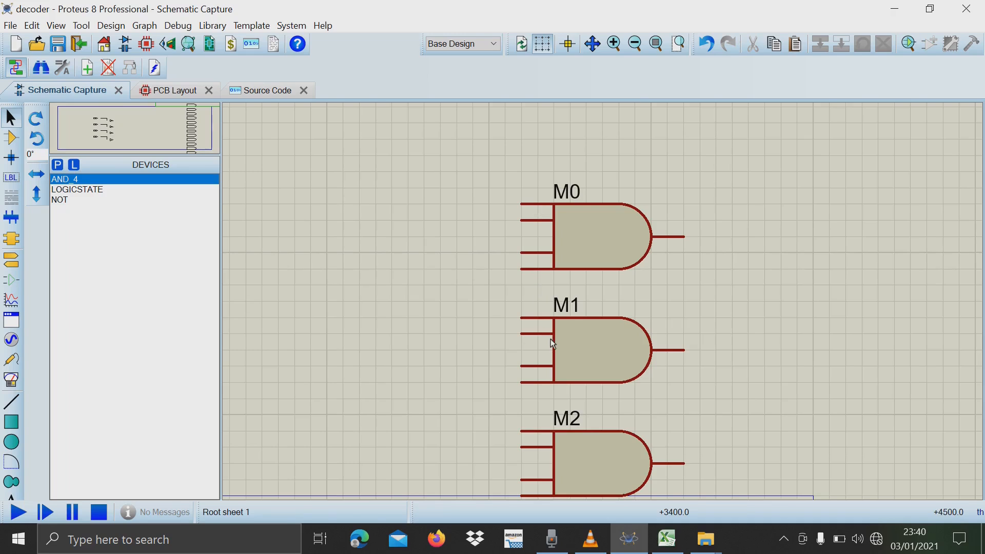
scroll(550, 340, "up", 1)
scroll(602, 302, "down", 3)
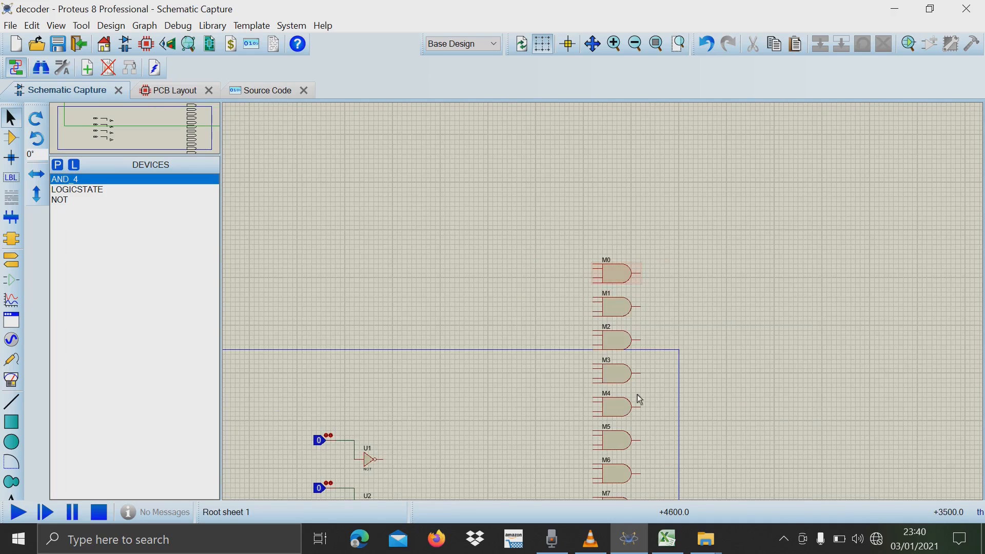
scroll(618, 469, "up", 1)
scroll(603, 297, "down", 1)
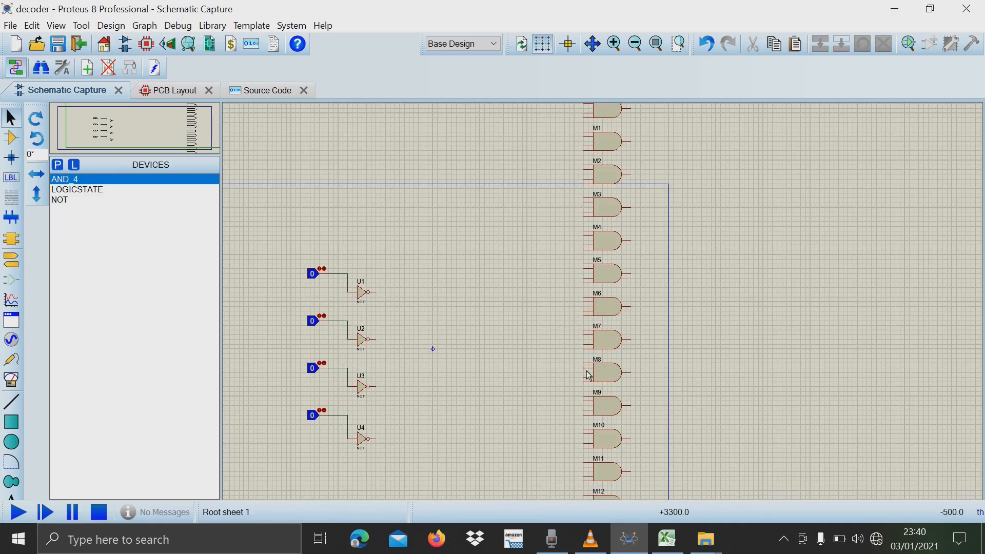
scroll(589, 376, "up", 3)
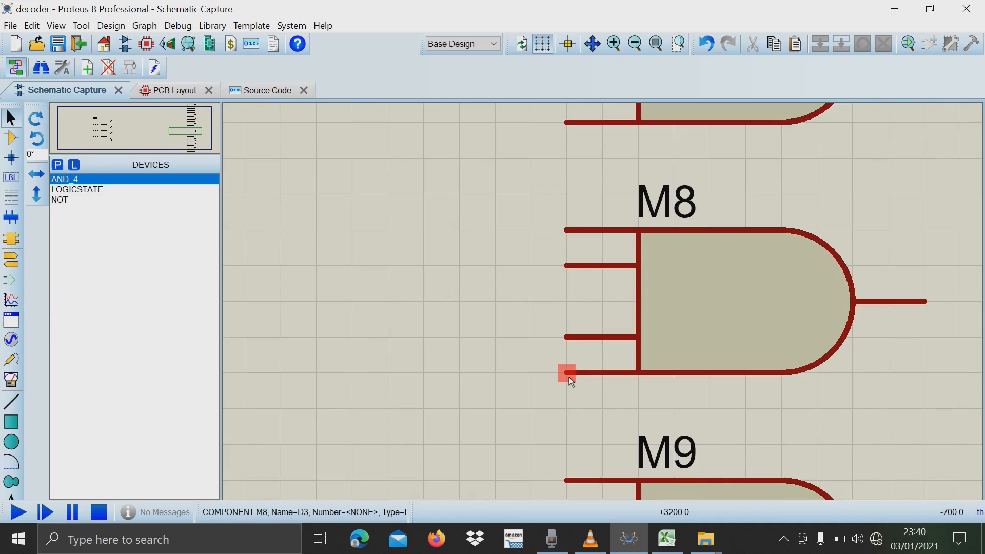
scroll(587, 353, "down", 1)
scroll(605, 306, "down", 3)
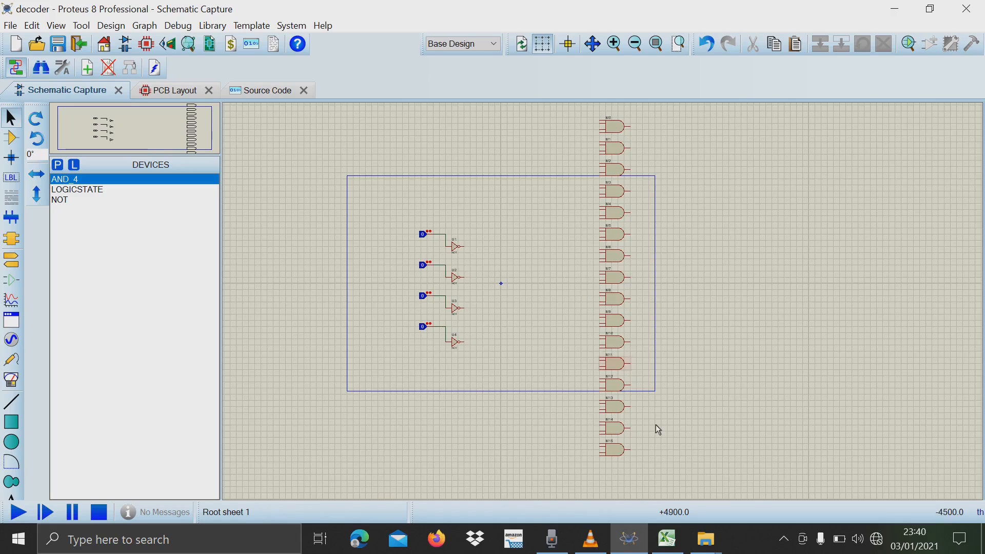
Switch to the Decoder 4to16 workbook in Excel, review the truth table from W to M15, and return to Proteus.
left_click(667, 539)
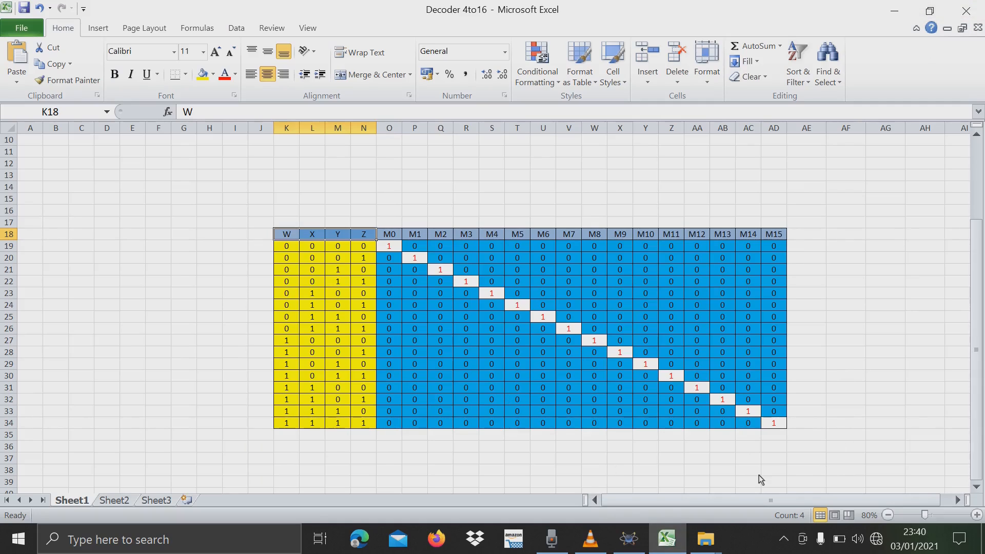
left_click_drag(731, 503, 788, 500)
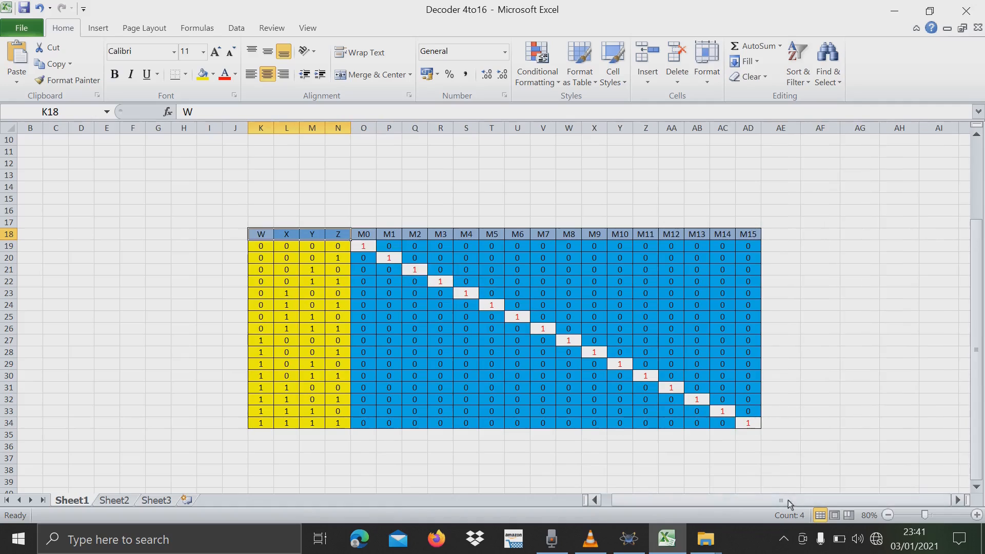
left_click(635, 550)
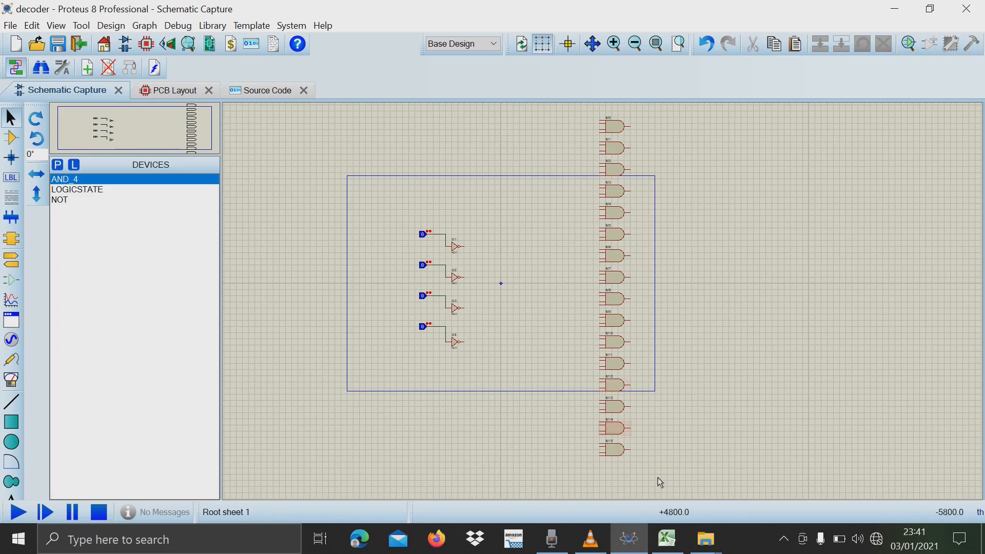
Show Excel as a small window over the Proteus schematic and zoom the sheet out to 50% with columns W to M15 in view.
left_click(667, 539)
left_click(948, 7)
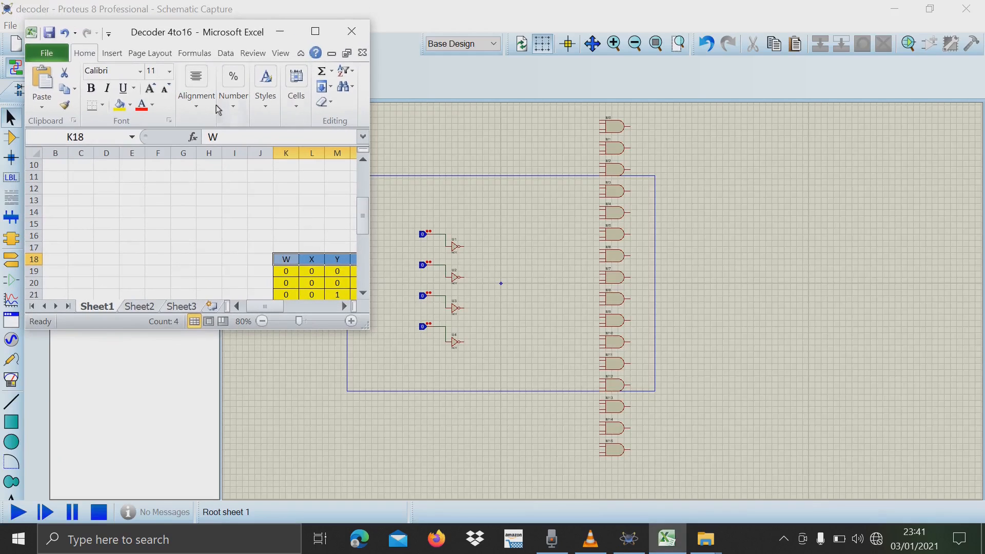
left_click_drag(281, 311, 310, 312)
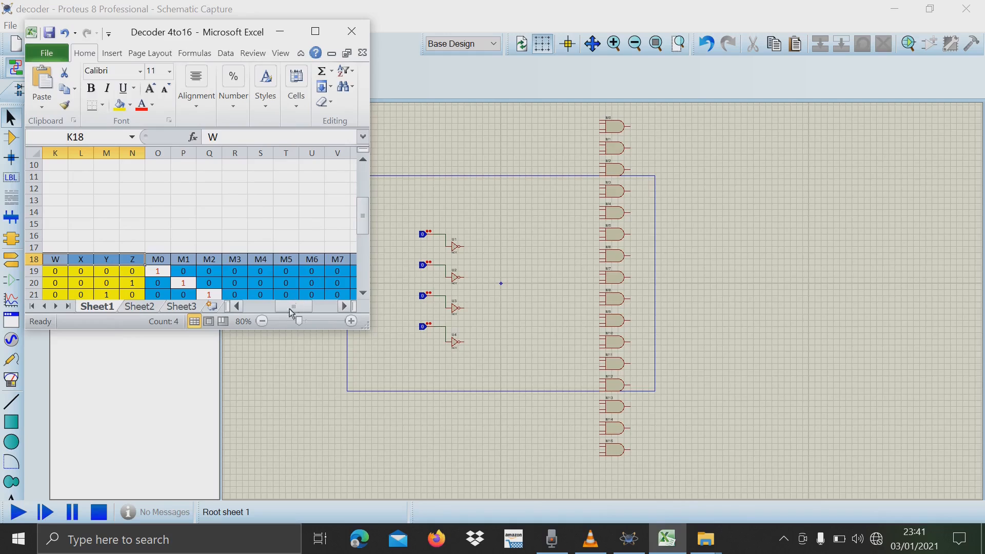
left_click(262, 321)
left_click(262, 321)
mouse_move(286, 310)
left_mouse_down()
mouse_move(299, 313)
mouse_move(288, 310)
left_mouse_up()
left_click(262, 321)
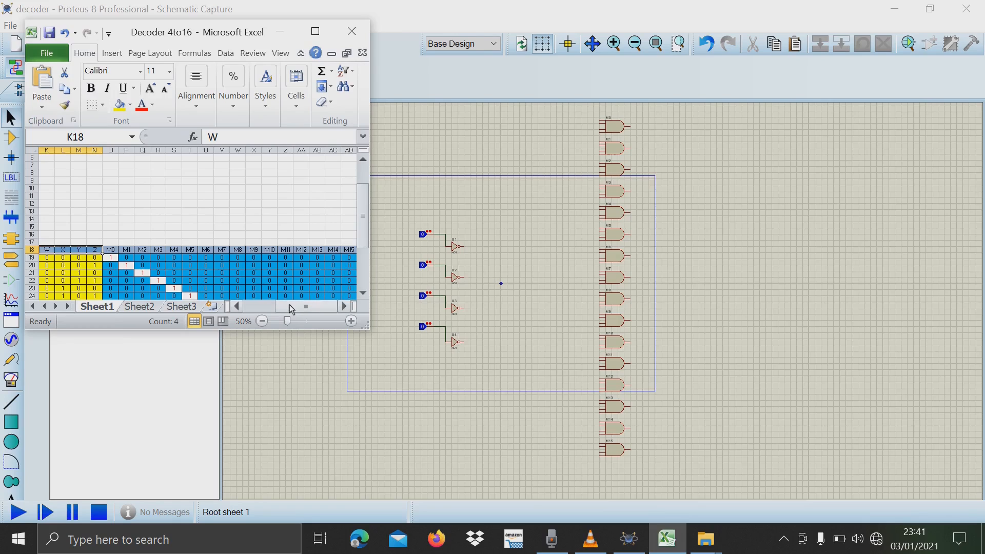
Bring the truth table rows 18 to 34 into view in Excel, and rename Proteus NOT gates U1 and U2 as W and X.
left_click_drag(358, 227, 371, 267)
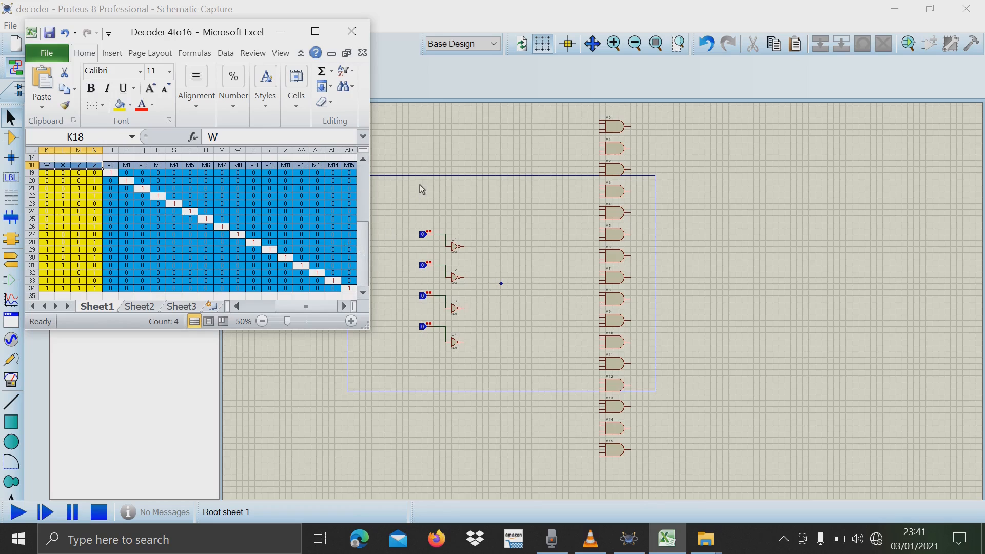
left_click(456, 245)
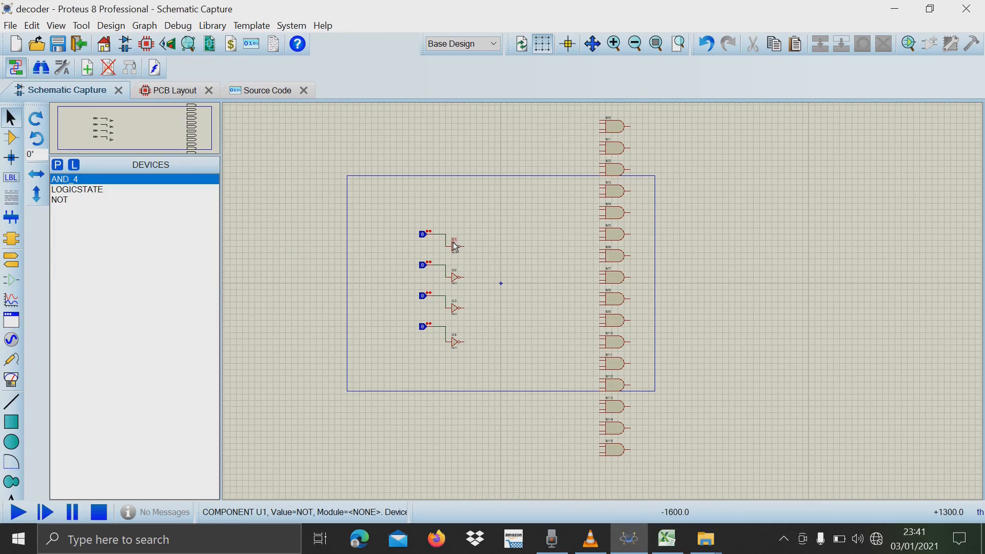
double_click(455, 246)
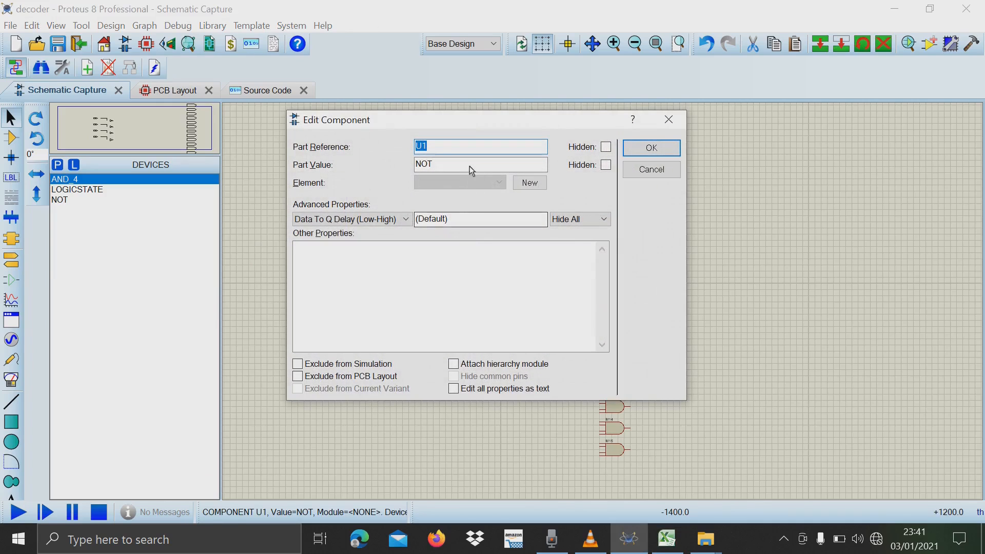
key("BackSpace")
type("W")
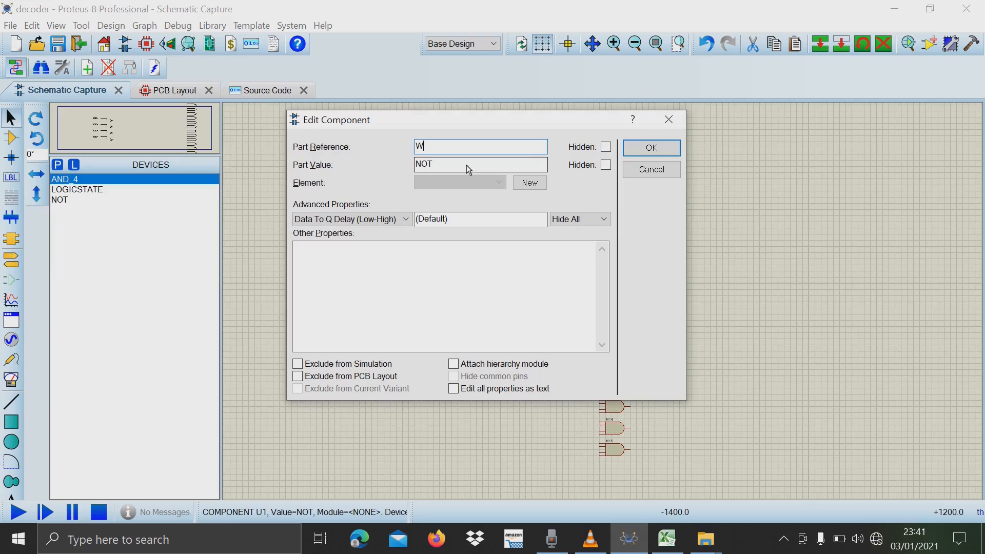
left_click(651, 149)
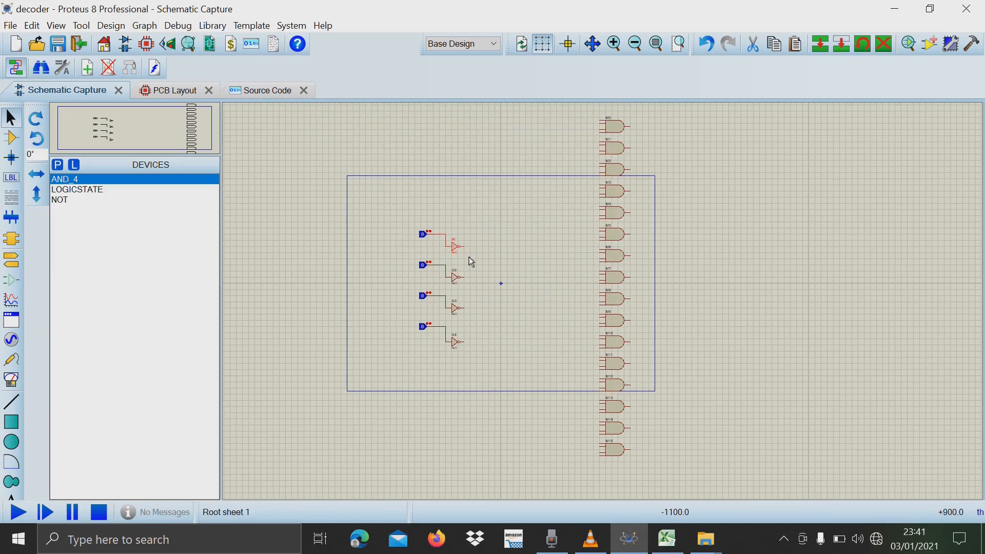
double_click(455, 279)
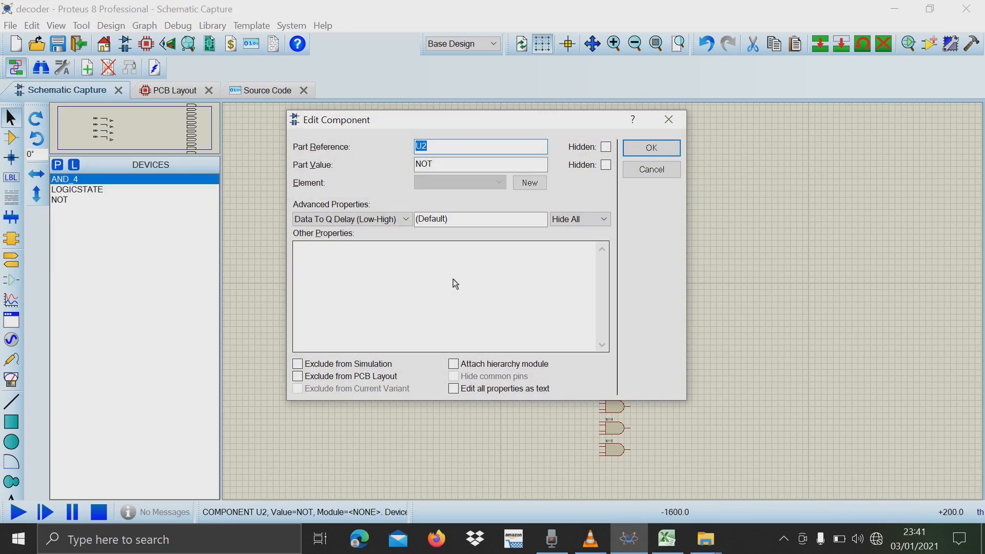
key("BackSpace")
type("X")
left_click(660, 149)
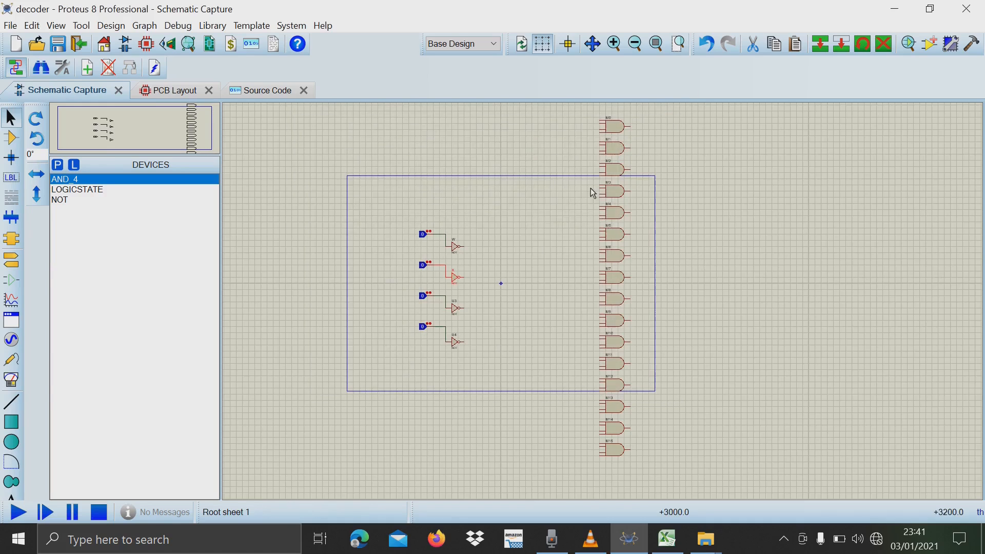
Rename the third NOT gate as Y and the fourth as Z.
double_click(454, 308)
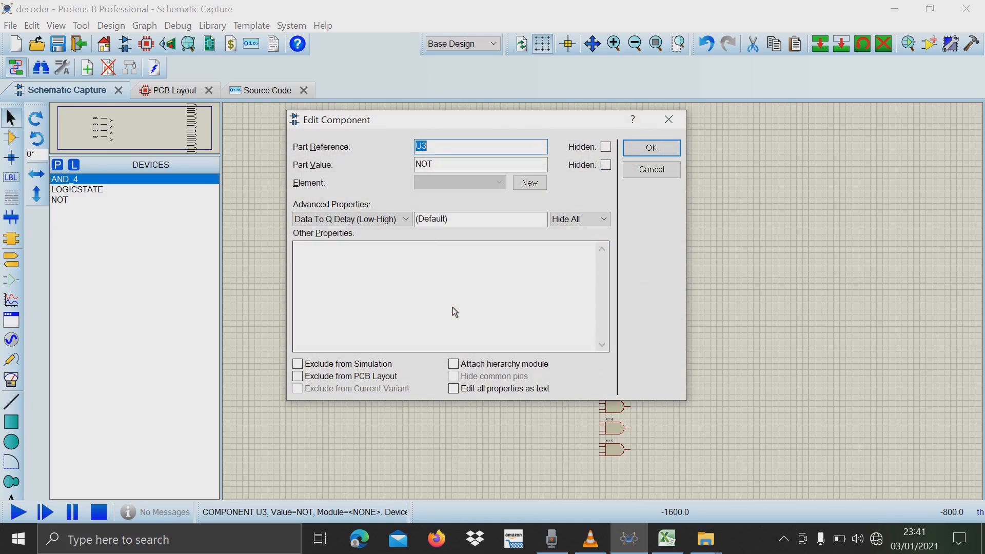
key("BackSpace")
left_click(657, 148)
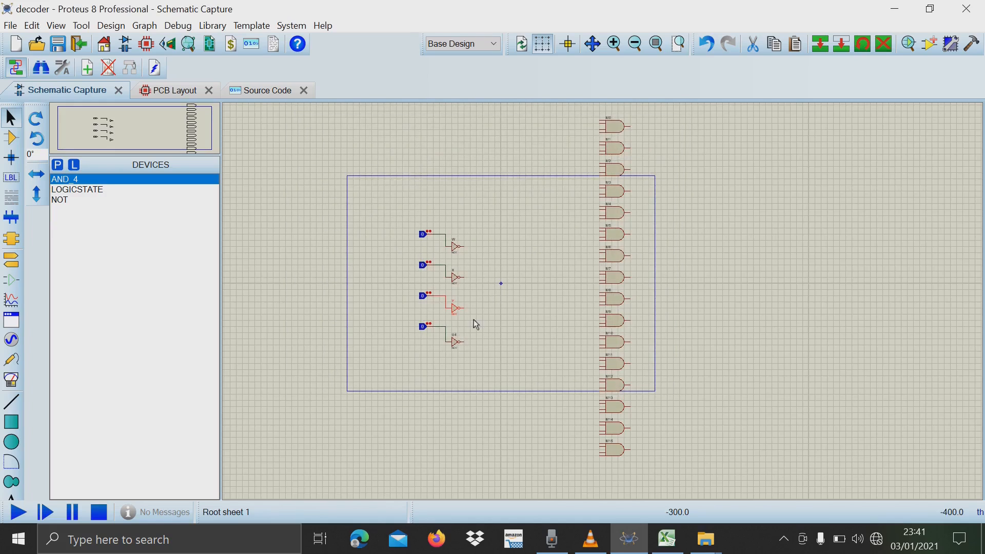
double_click(456, 344)
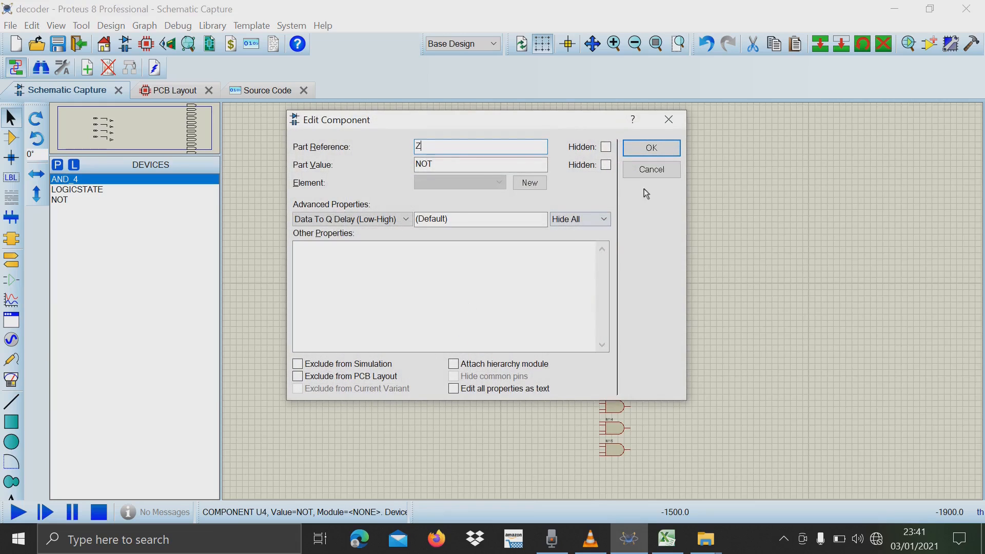
left_click(648, 148)
Check the labels W, X, Y and Z on the four NOT gates up close.
scroll(511, 347, "up", 3)
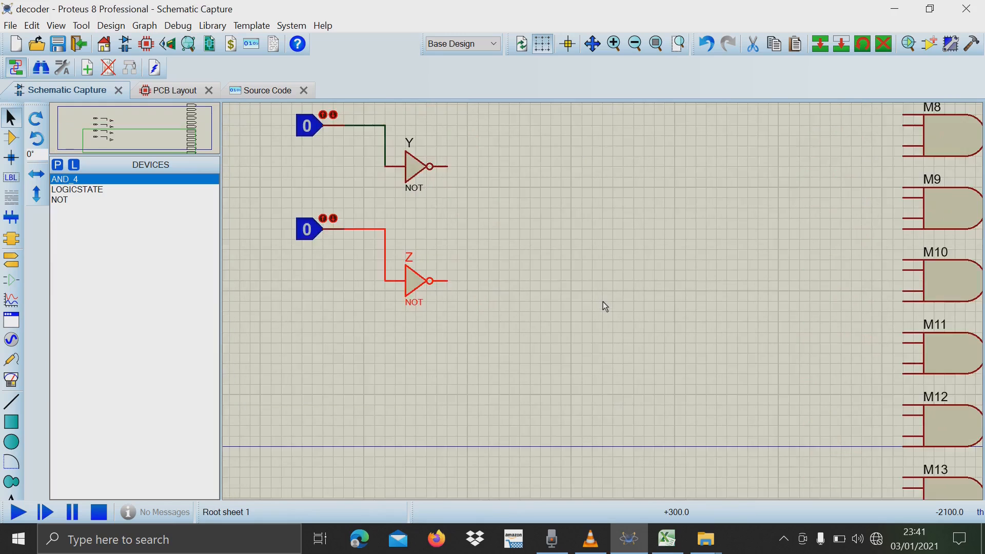
scroll(603, 302, "down", 2)
scroll(603, 301, "up", 2)
scroll(534, 227, "down", 2)
scroll(603, 306, "up", 2)
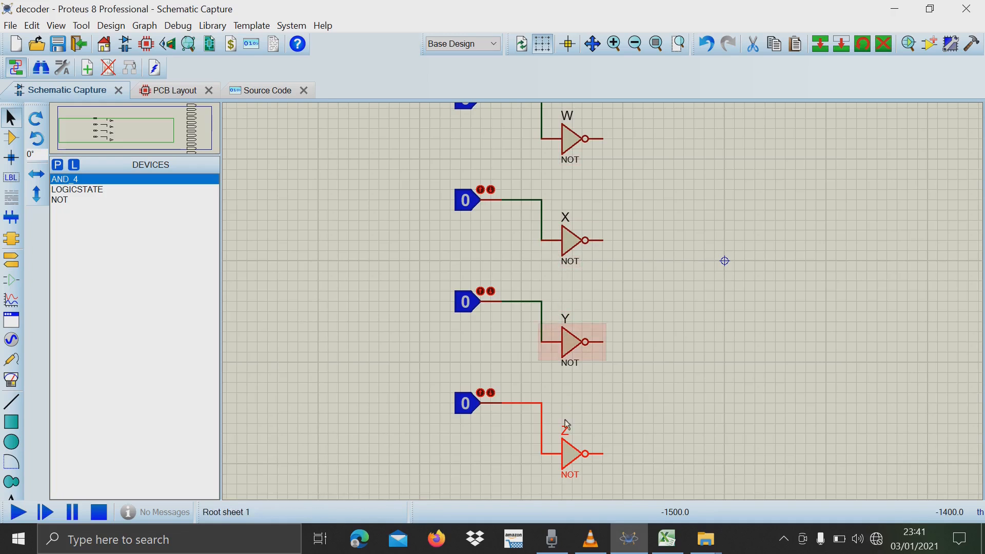
scroll(602, 304, "down", 1)
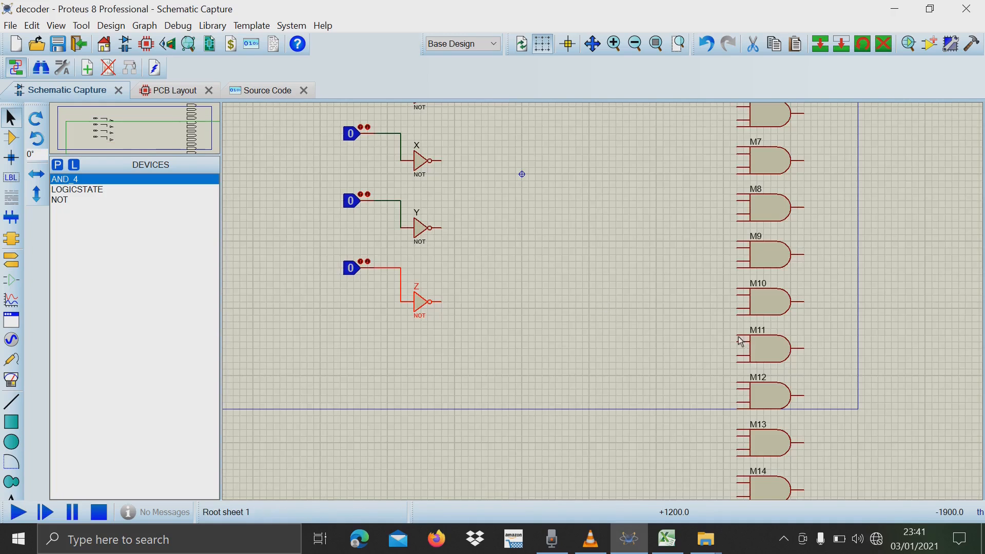
Examine the full AND gate column from M0 down to M15, including the four input pins of M15.
scroll(760, 343, "up", 4)
scroll(594, 188, "down", 4)
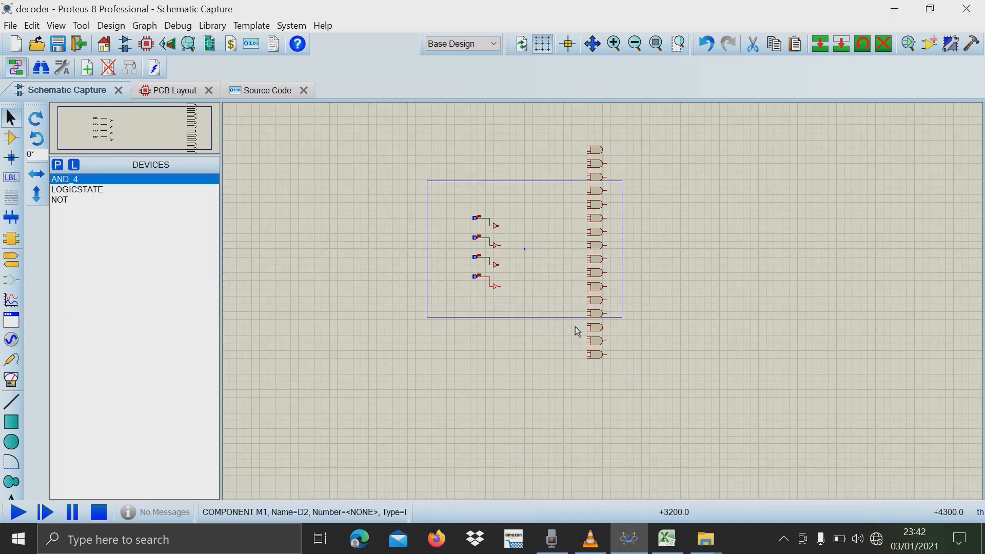
scroll(600, 306, "up", 4)
scroll(602, 304, "down", 2)
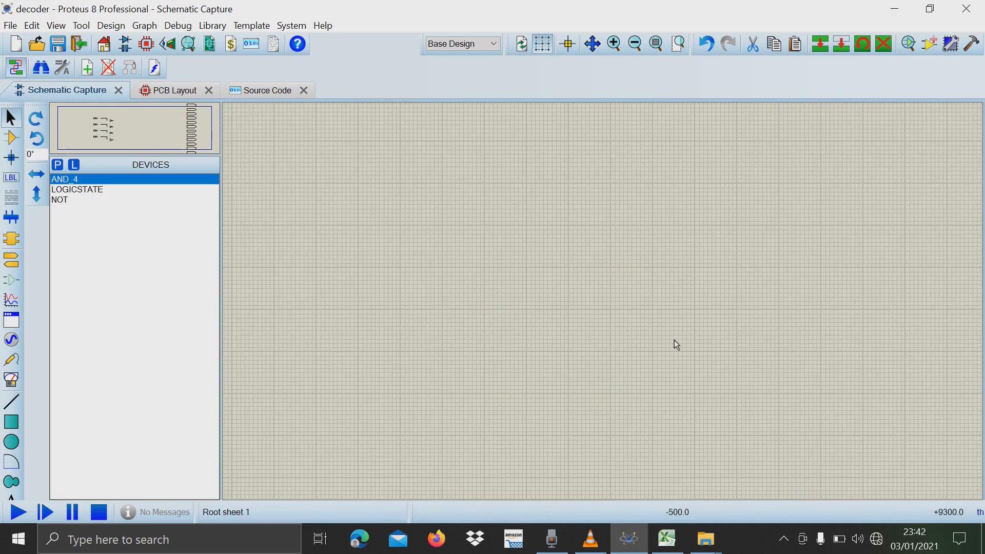
scroll(672, 363, "up", 3)
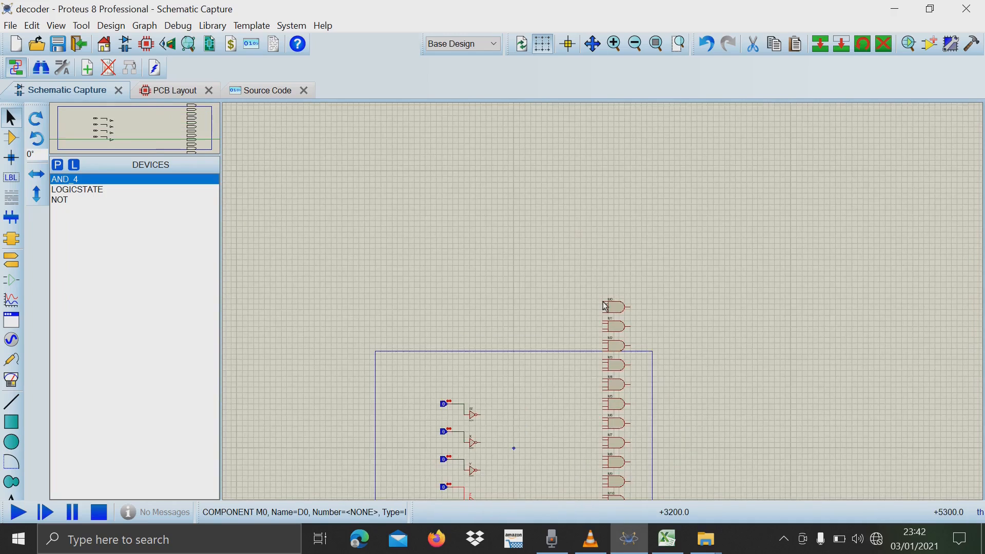
scroll(628, 297, "down", 3)
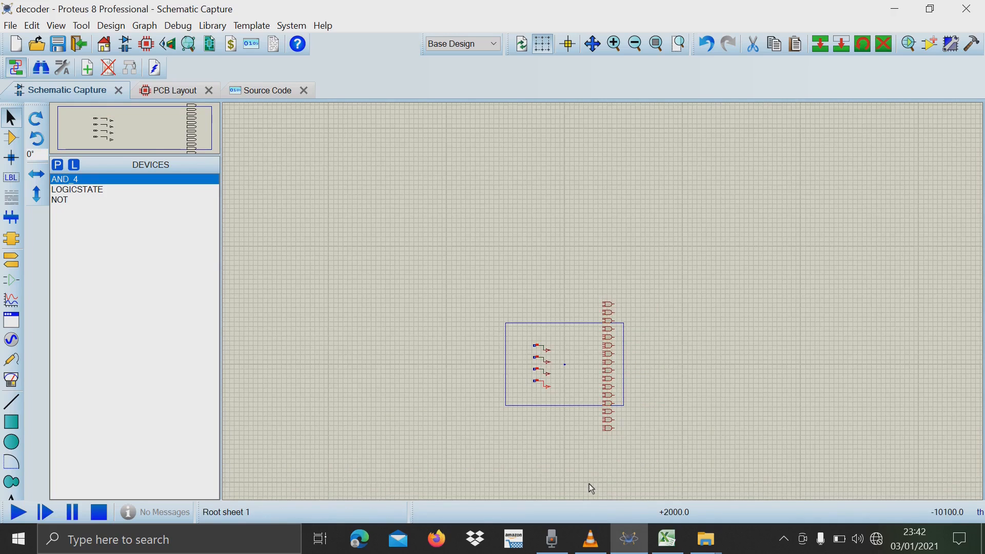
scroll(603, 302, "up", 4)
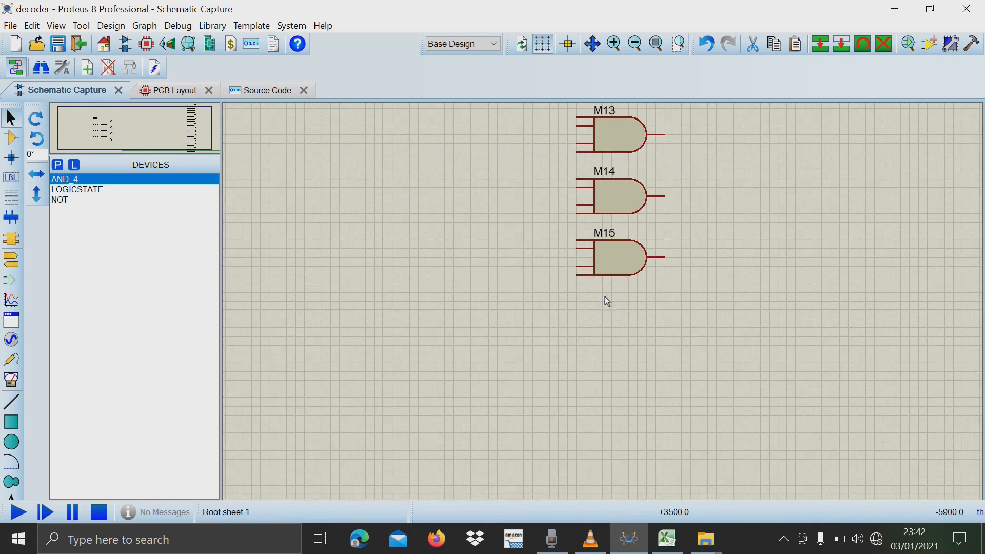
scroll(603, 302, "up", 2)
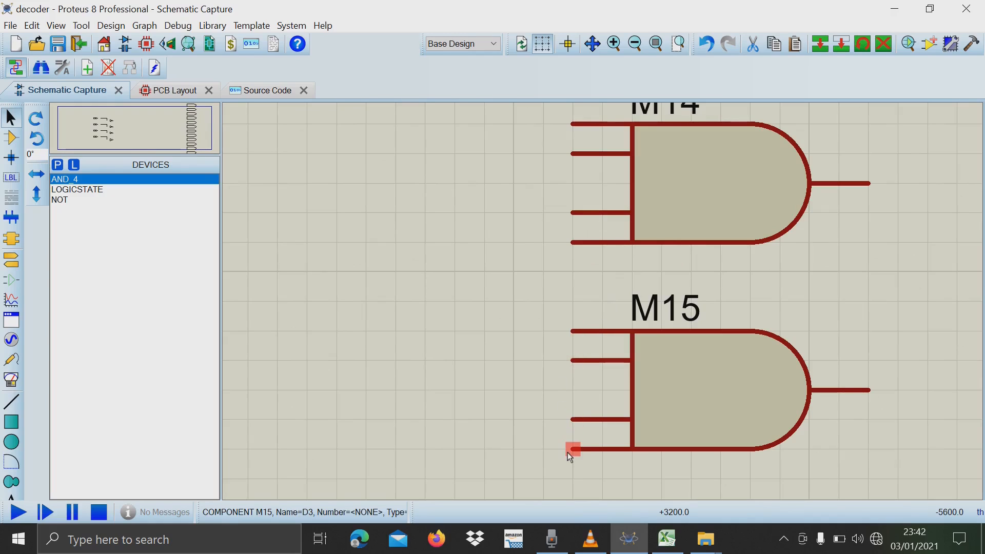
scroll(585, 385, "down", 5)
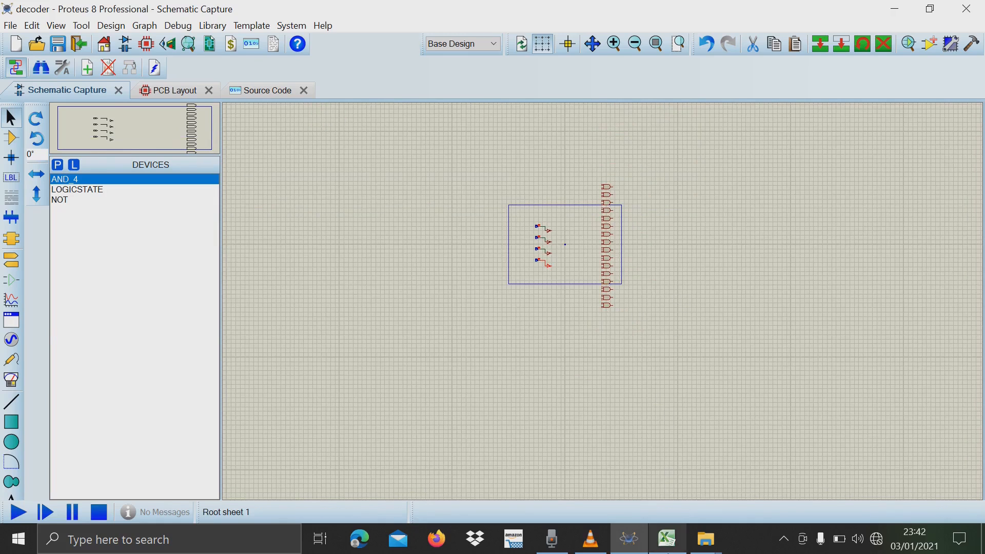
Switch to Excel and highlight the W column's values in the truth table, ending with the zeros in K19:K26.
left_click(668, 539)
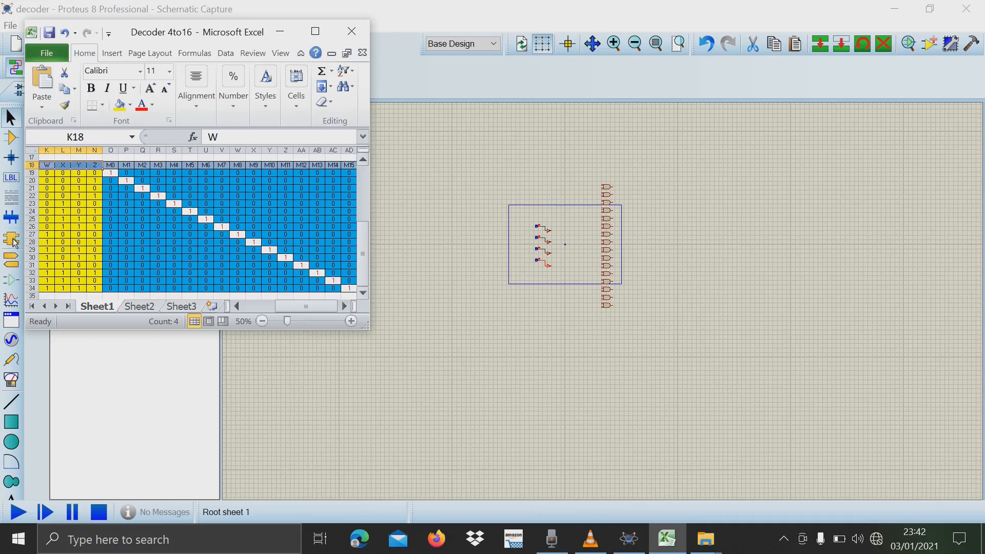
left_click(51, 176)
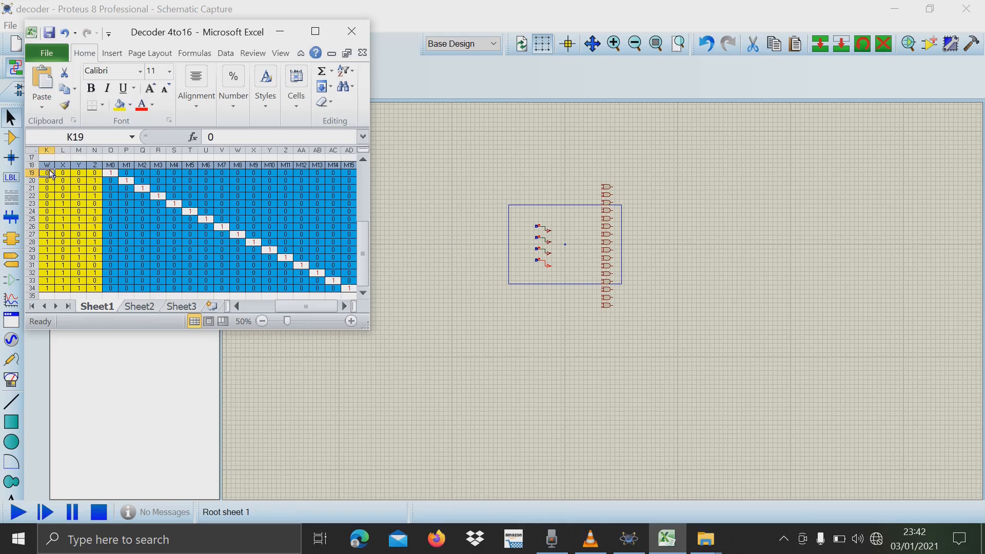
left_click_drag(51, 176, 49, 288)
left_click_drag(49, 173, 50, 227)
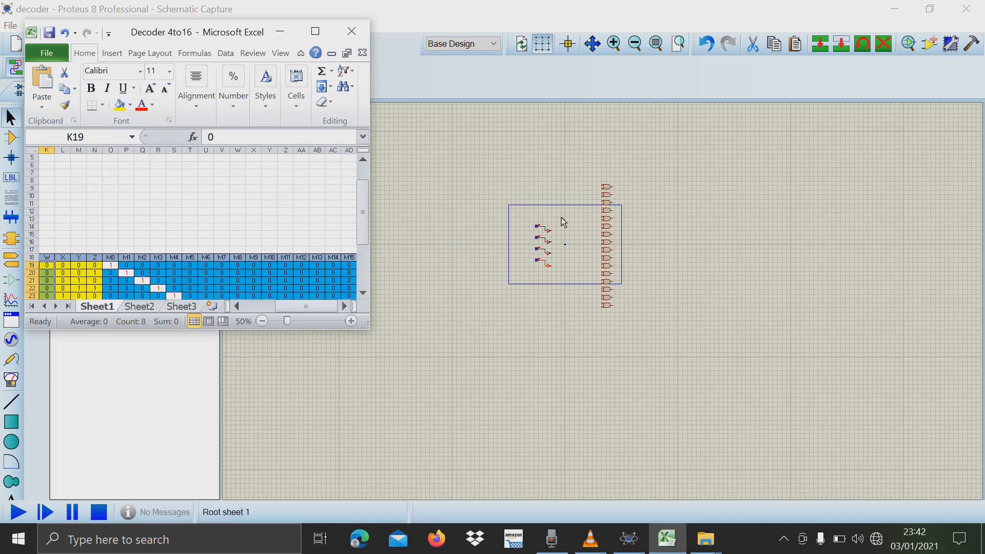
Return to Proteus and try to route a wire from NOT gate W's output toward the upper AND gates.
left_click(491, 278)
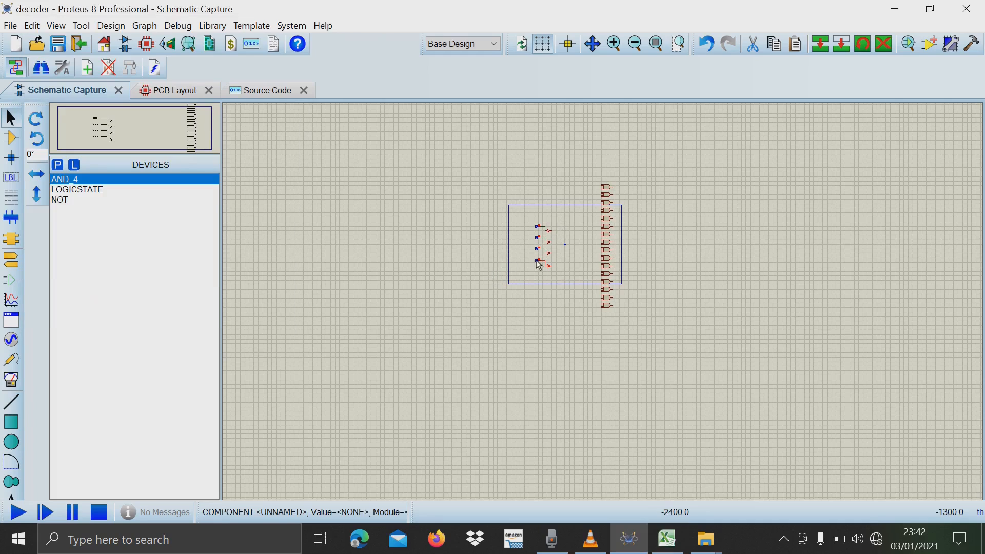
scroll(538, 260, "up", 5)
scroll(953, 202, "down", 1)
scroll(597, 303, "up", 1)
scroll(597, 303, "down", 2)
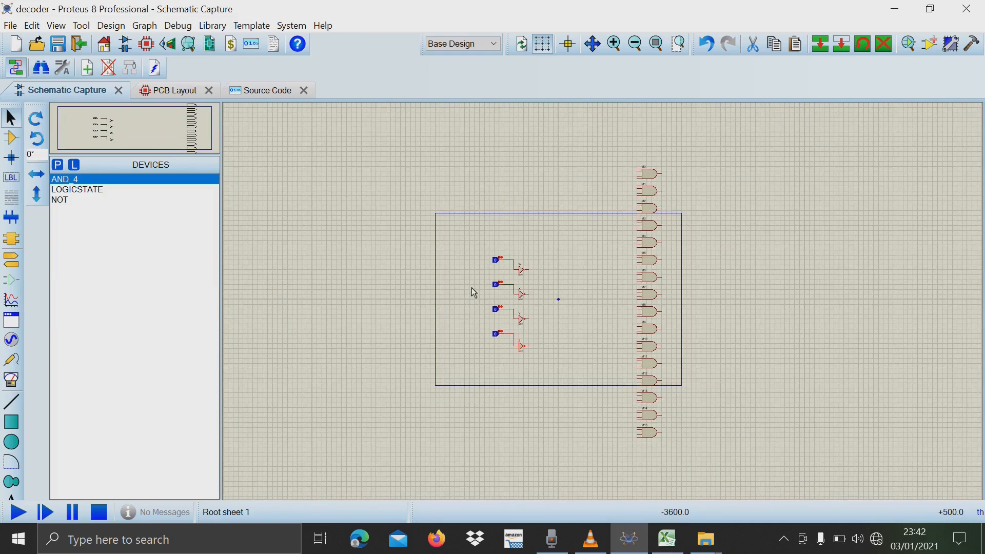
scroll(470, 288, "up", 2)
scroll(748, 272, "down", 1)
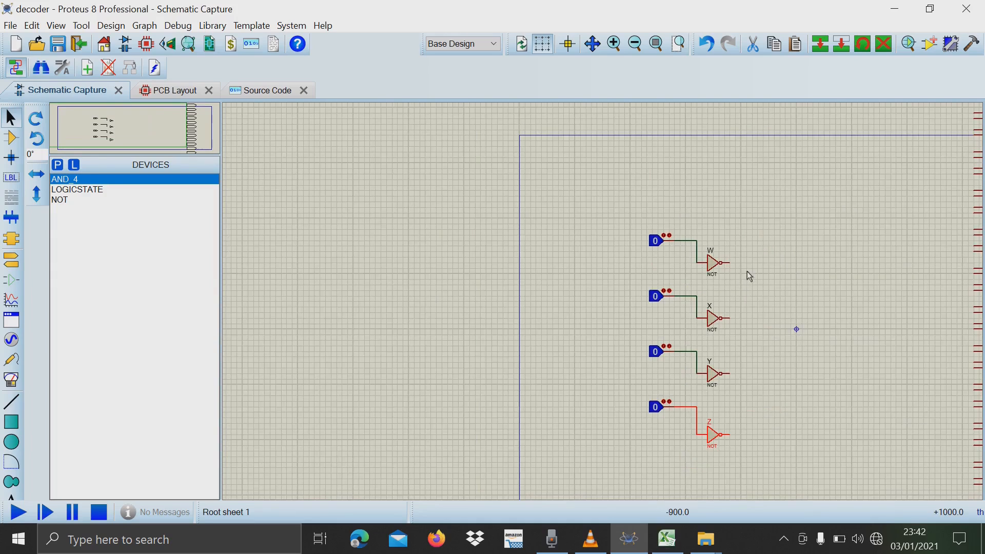
scroll(581, 303, "up", 1)
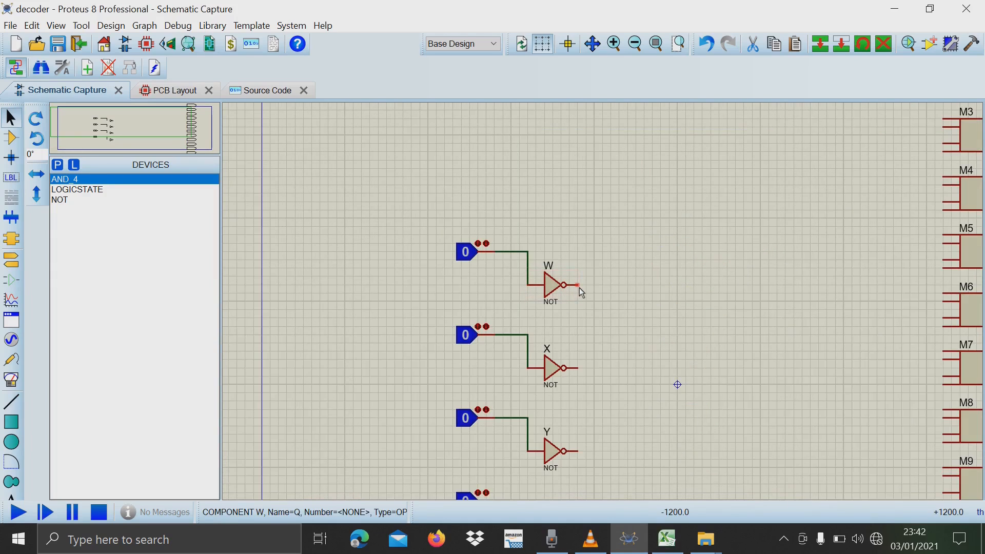
left_click(579, 286)
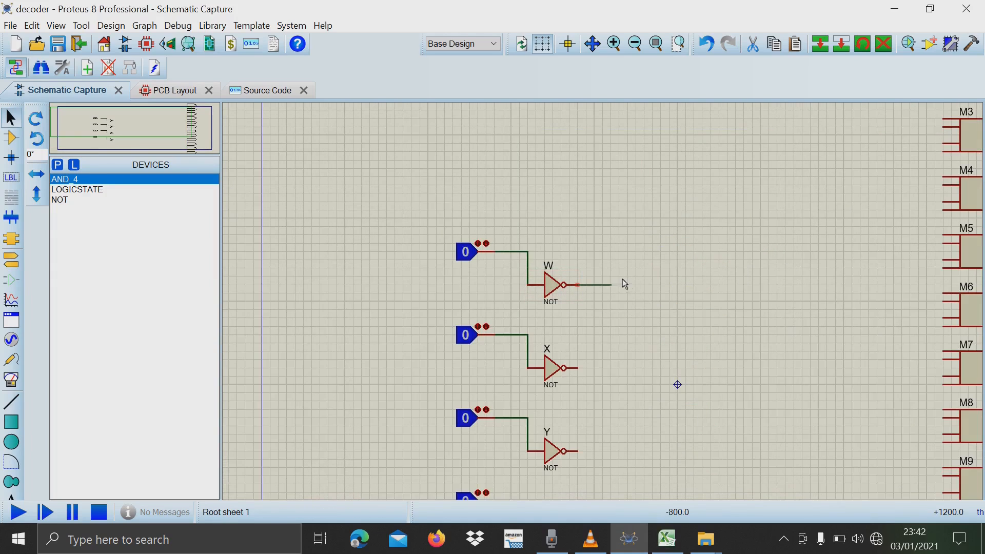
right_click(759, 152)
Switch to Excel and highlight the ones in the truth table's W column, K27:K34.
left_click(667, 539)
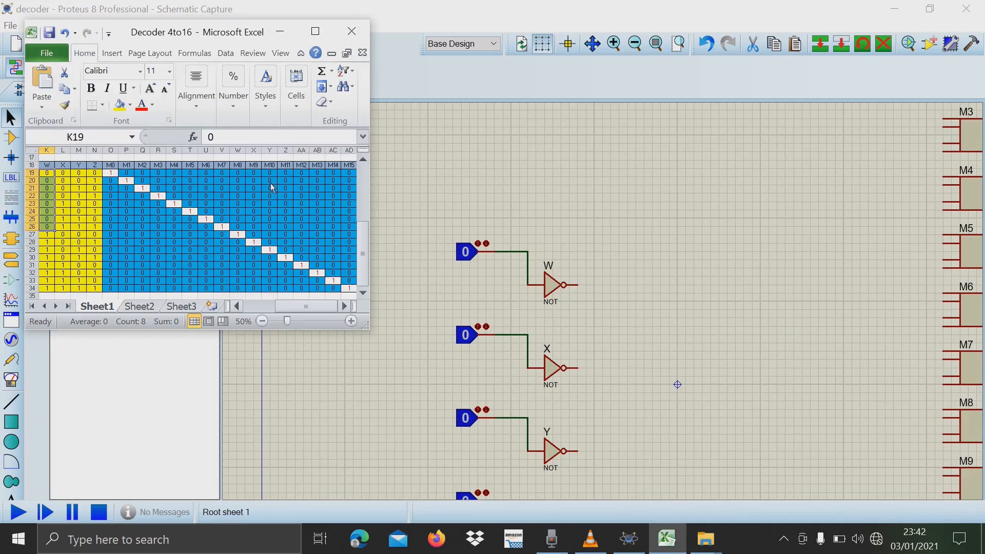
left_click(48, 235)
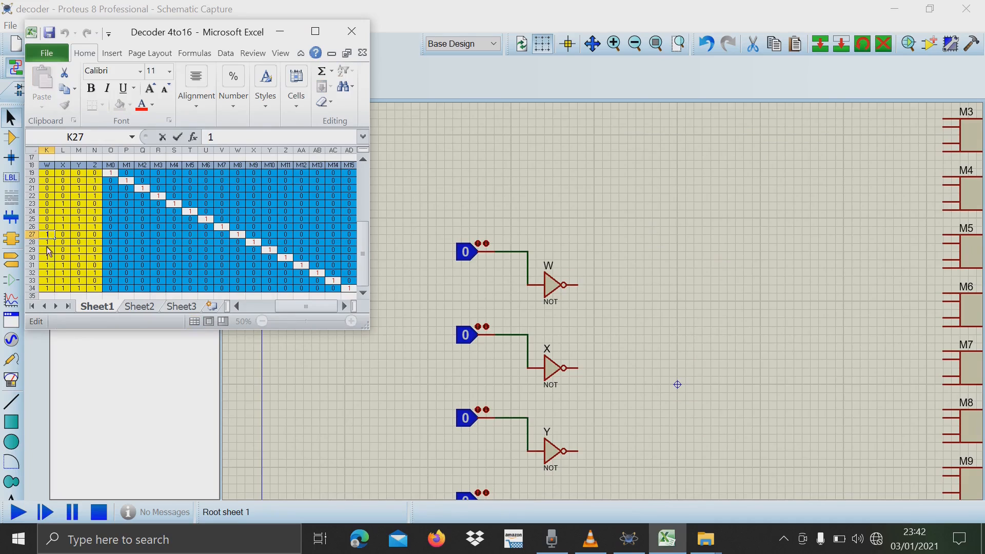
left_click(50, 241)
left_click_drag(49, 235, 50, 289)
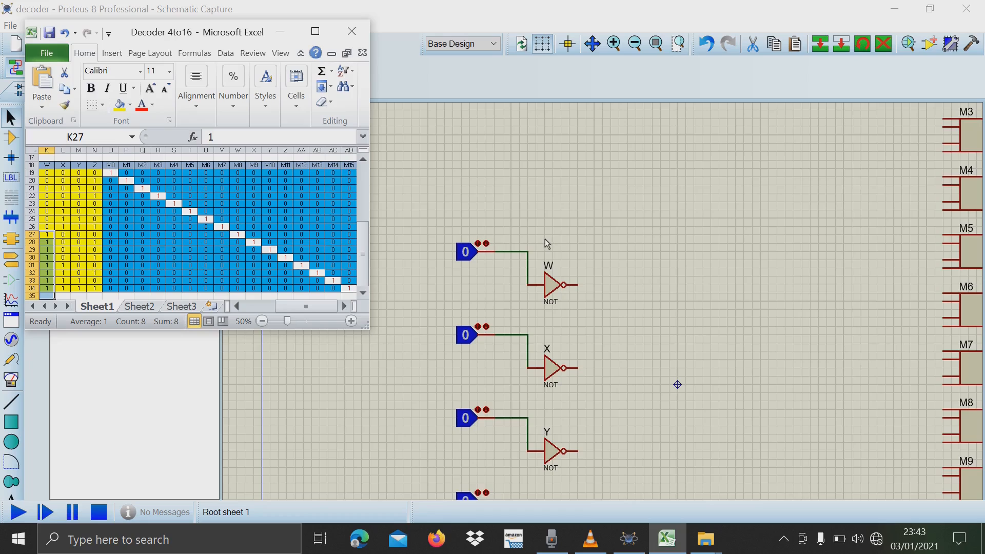
Return to Proteus and try to branch a wire from the non-inverted W input line toward the AND gates.
left_click(529, 245)
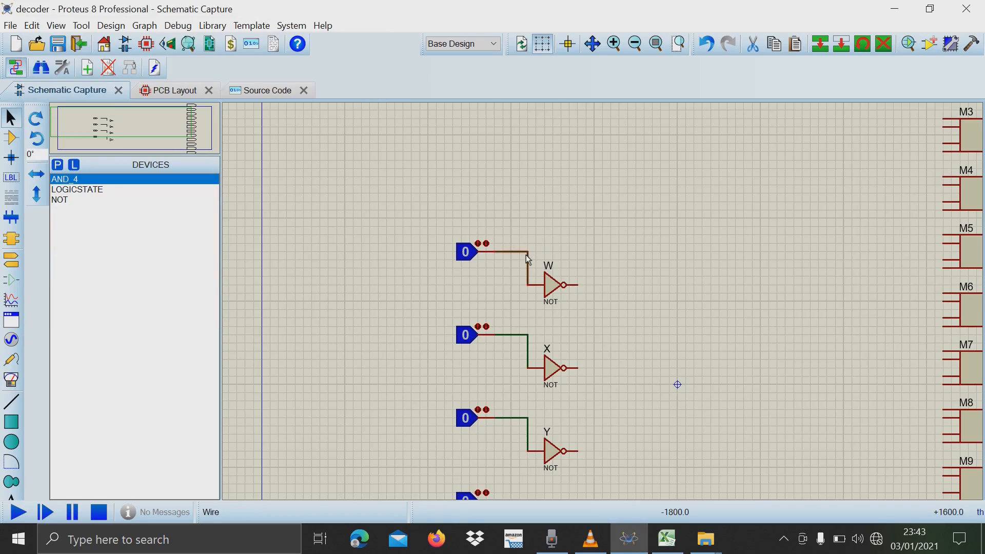
left_click(11, 137)
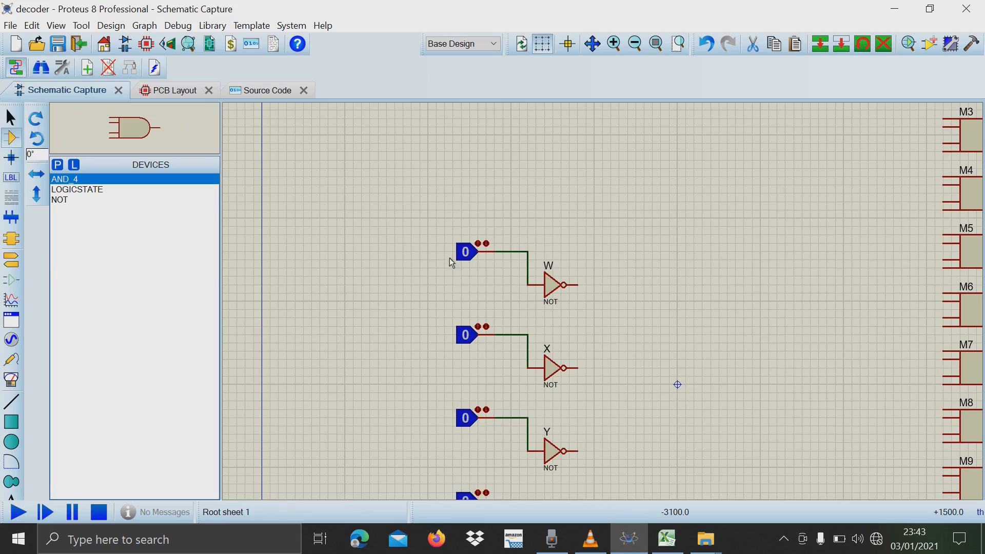
left_click(530, 252)
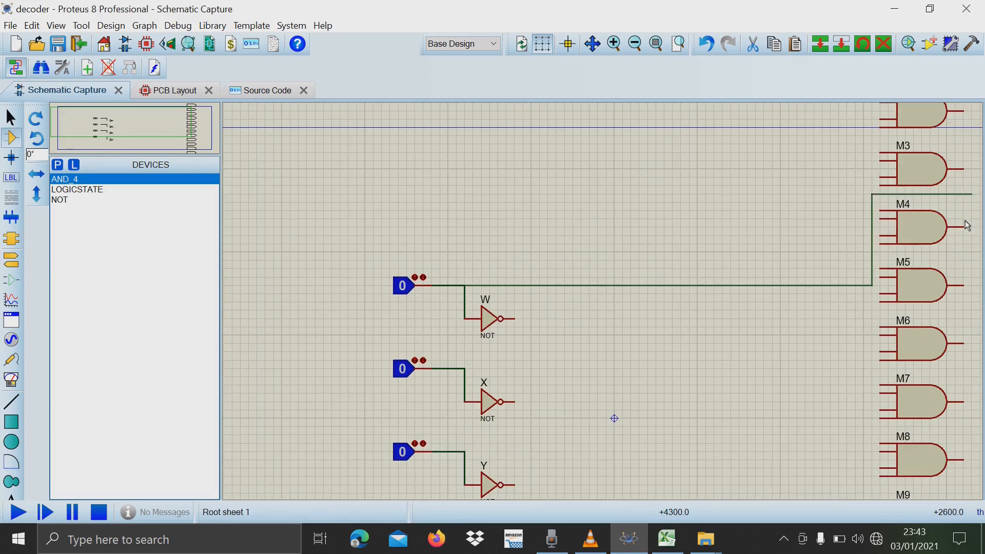
key("Escape")
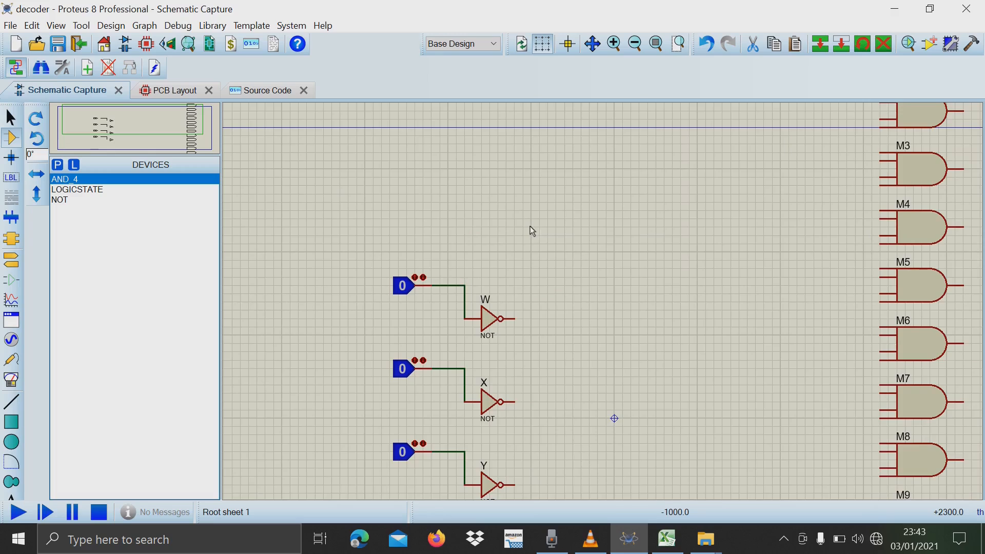
Switch to Excel and highlight the truth-table rows where W is 1, ending with K27:AD34 to cover outputs M8 to M15.
left_click(667, 539)
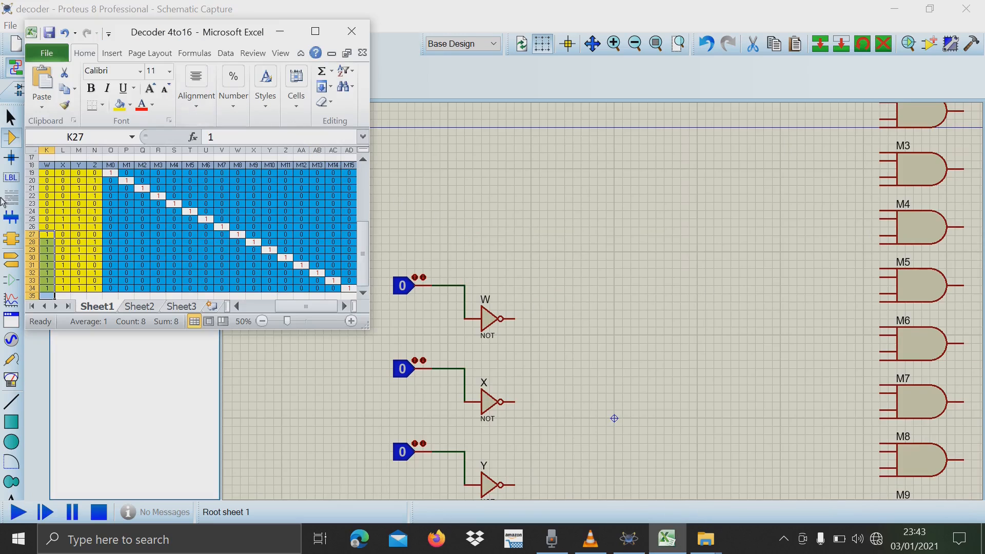
left_click(112, 236)
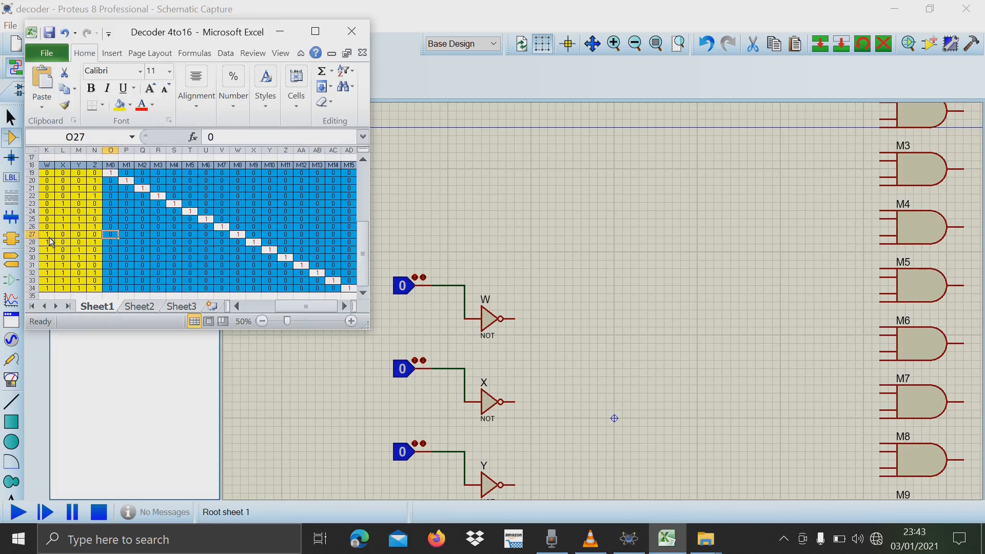
left_click_drag(49, 237, 51, 289)
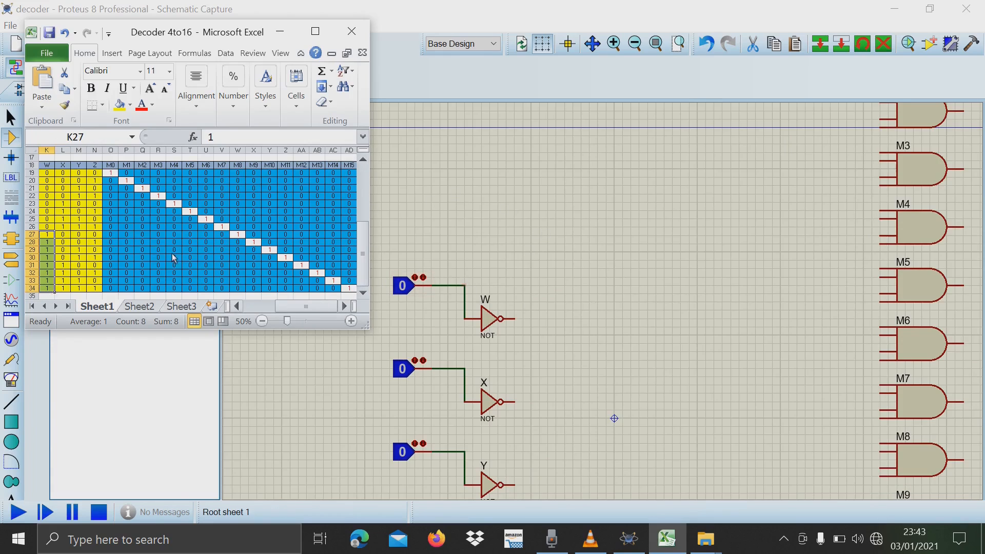
left_click_drag(47, 235, 349, 289)
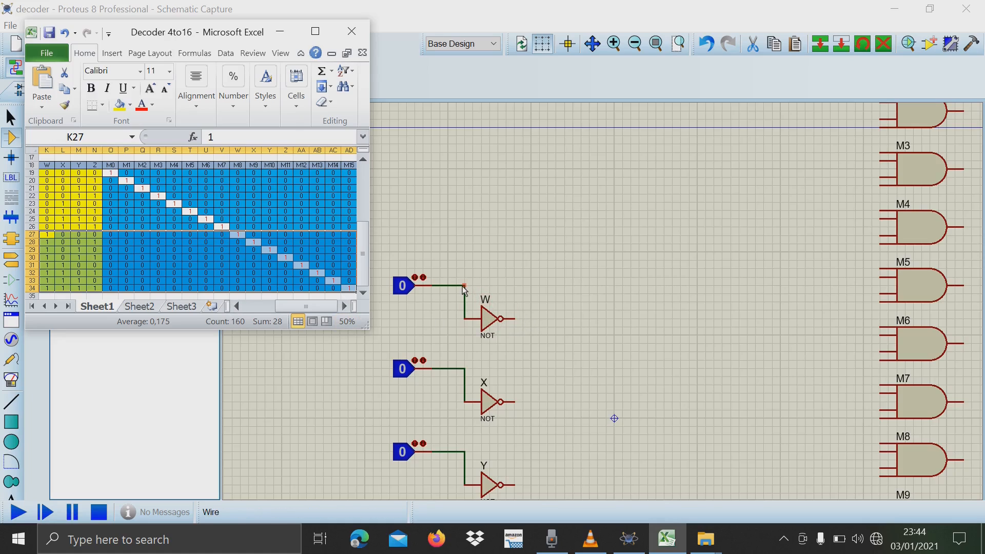
Return to Proteus and set the four logic-state inputs feeding gates W, X, Y and Z to 1.
left_click(402, 291)
left_click(411, 292)
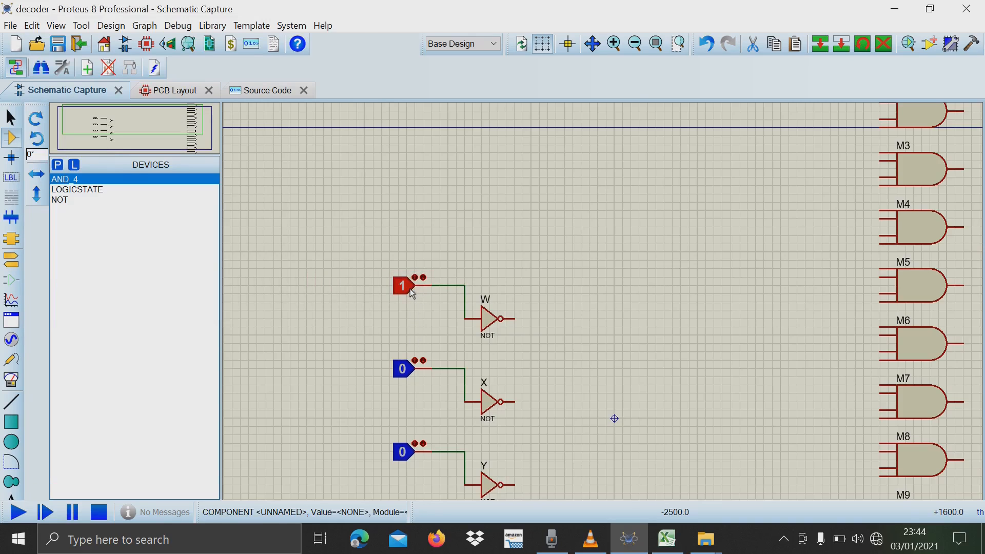
left_click(405, 454)
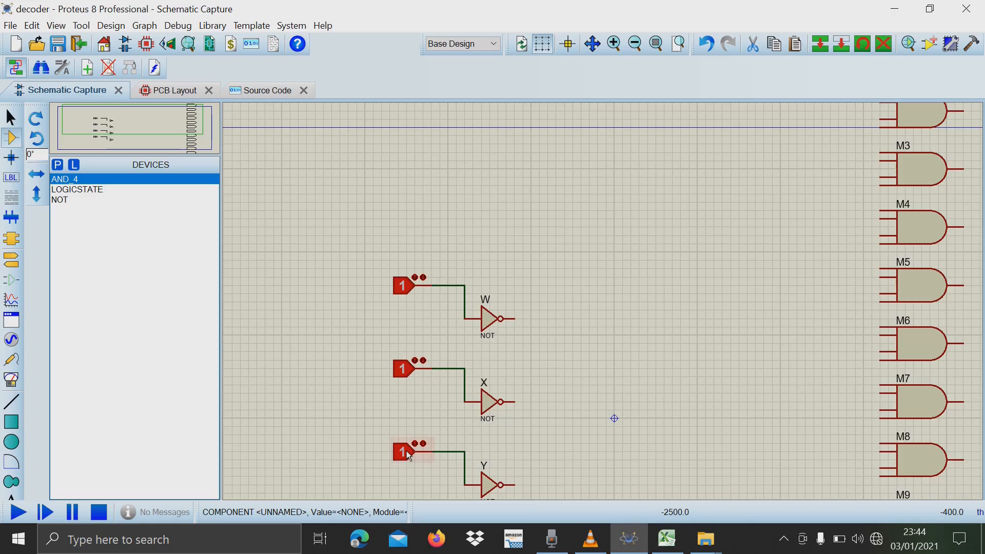
scroll(406, 454, "down", 2)
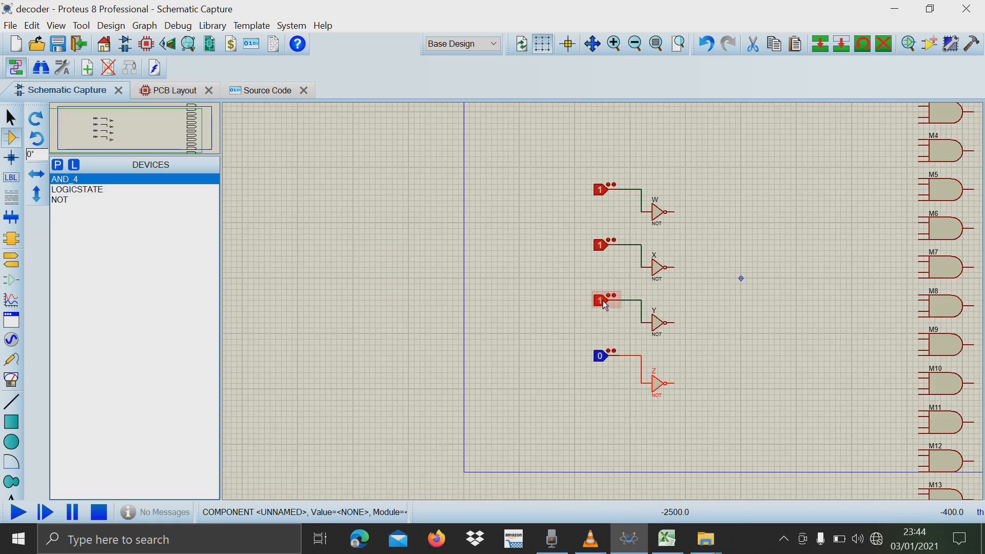
left_click(601, 360)
scroll(621, 344, "up", 2)
scroll(697, 240, "down", 2)
scroll(602, 304, "up", 2)
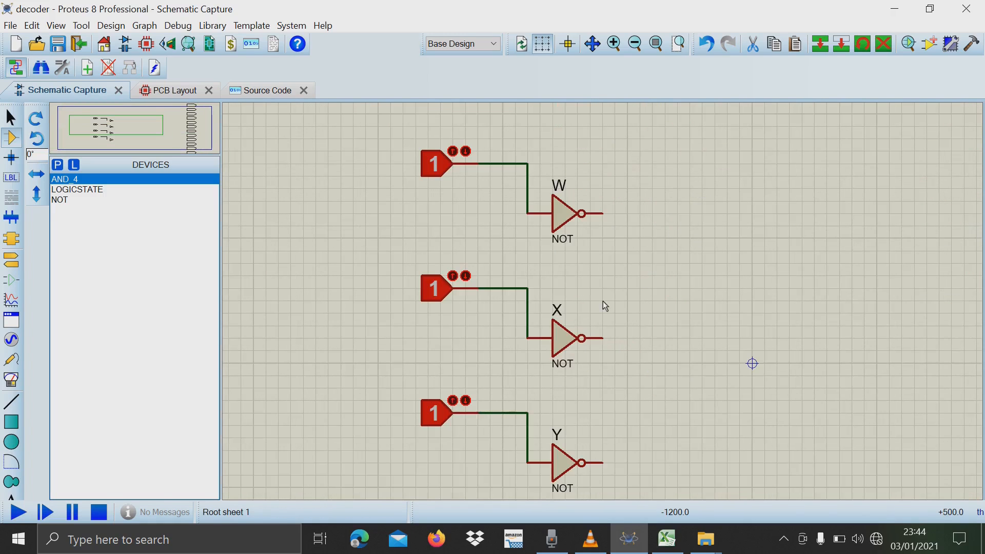
scroll(515, 148, "down", 1)
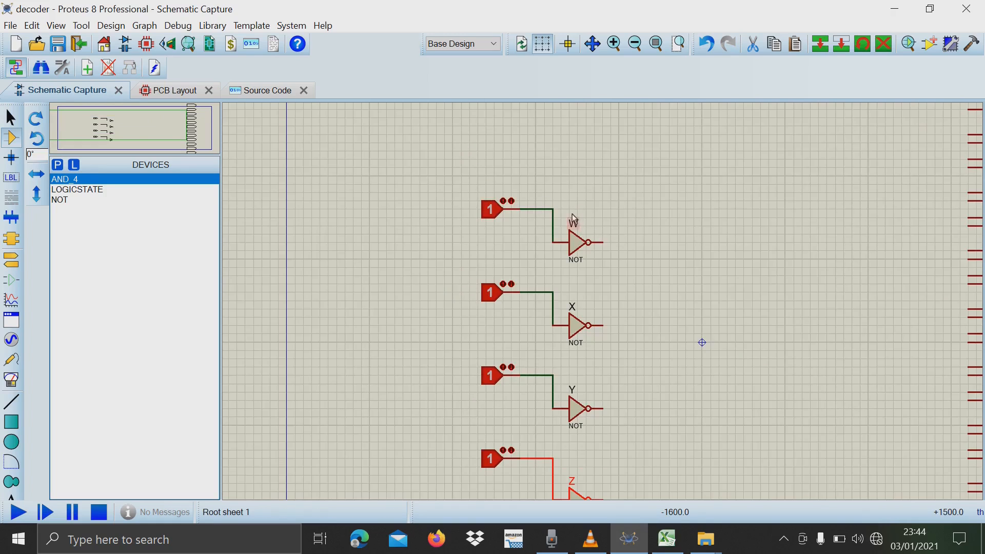
left_click(553, 210)
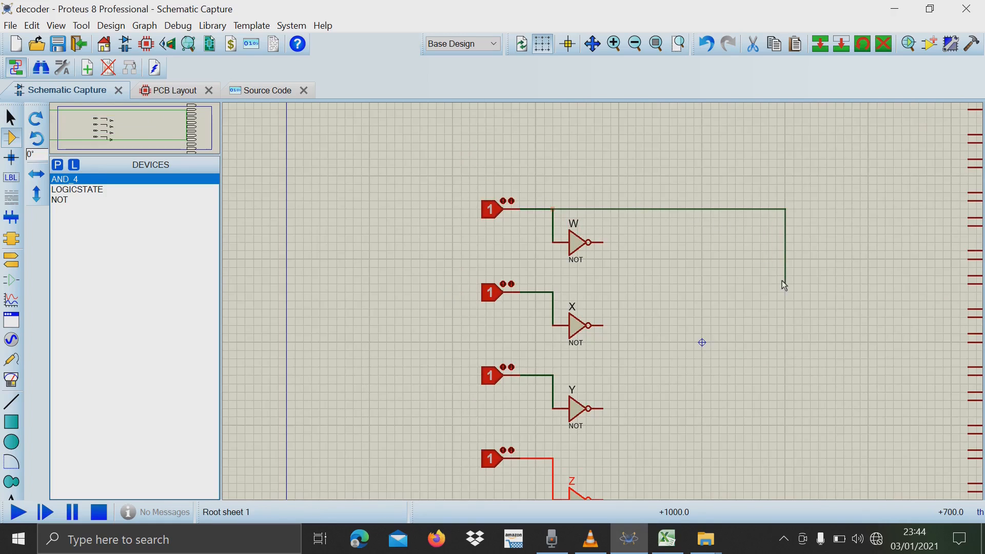
scroll(786, 284, "up", 3)
scroll(603, 300, "down", 5)
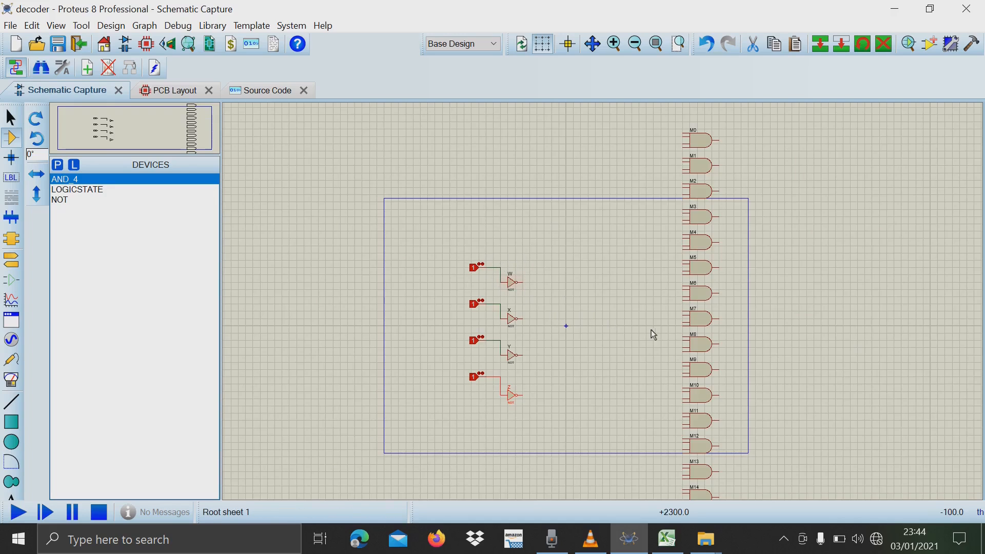
Branch a wire from the non-inverted W input line to the first input (D0) of AND gate M8.
scroll(682, 337, "up", 3)
scroll(605, 306, "up", 2)
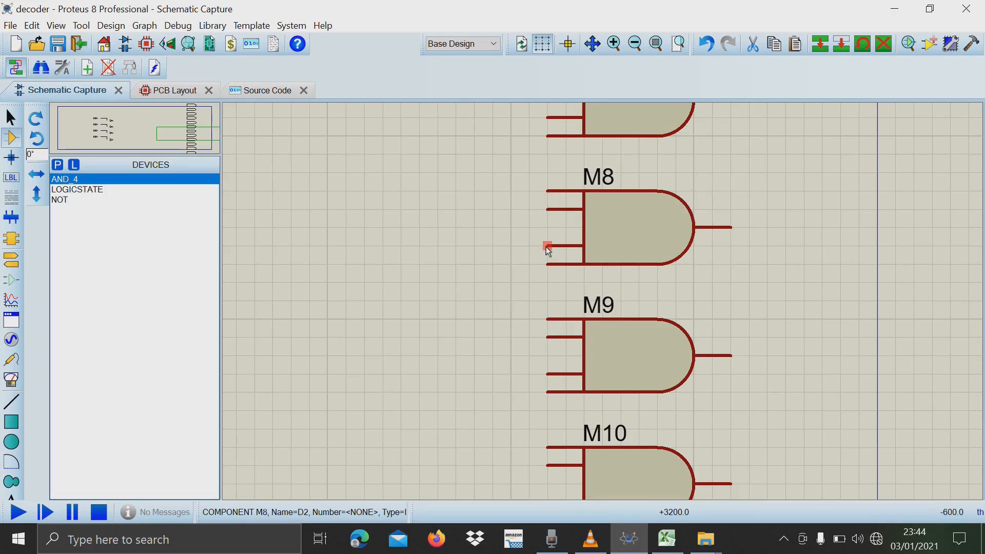
scroll(602, 301, "down", 4)
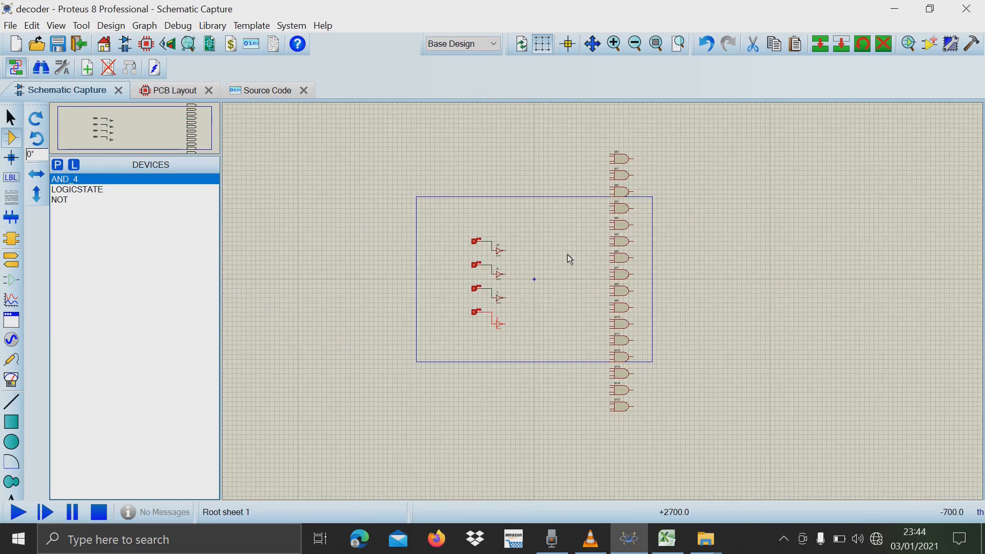
scroll(518, 235, "up", 3)
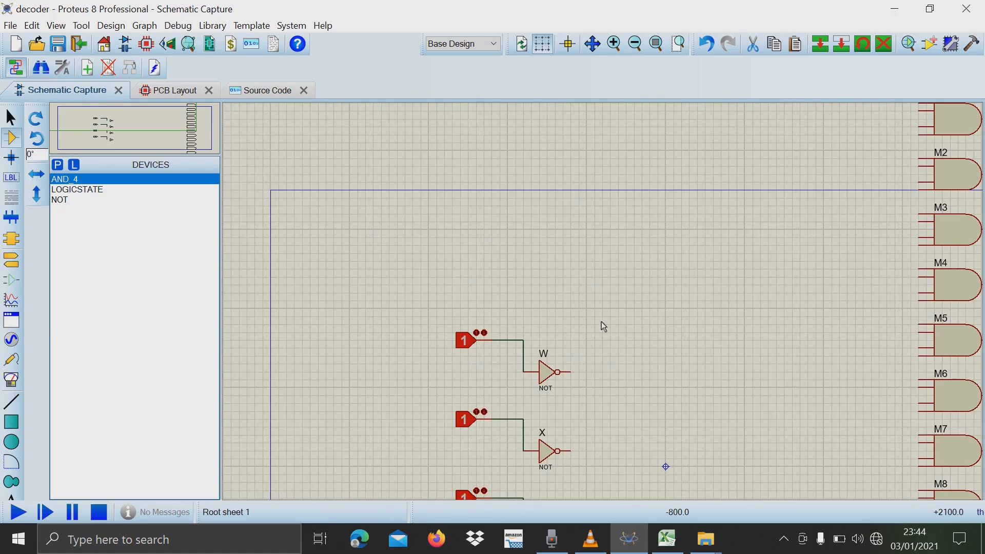
left_click(522, 340)
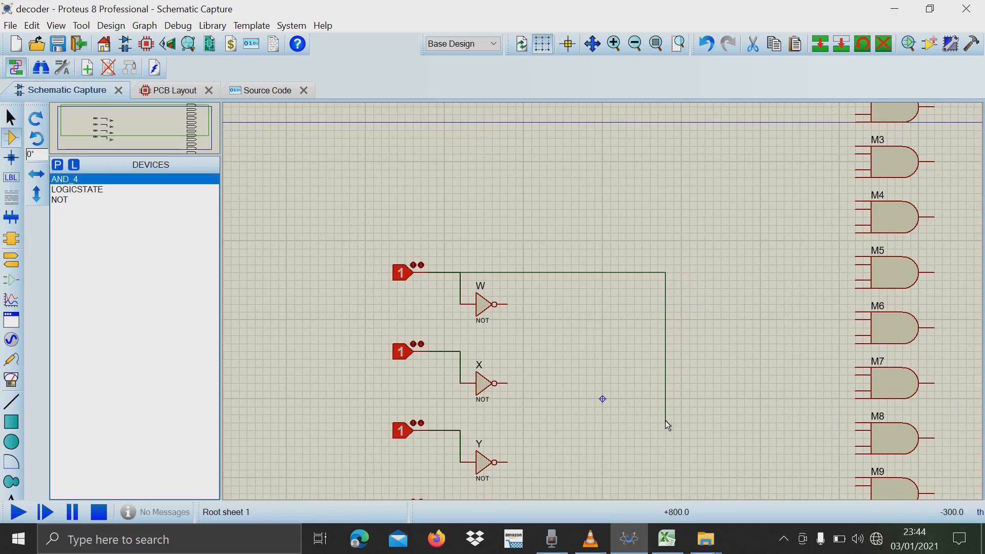
left_click(697, 415)
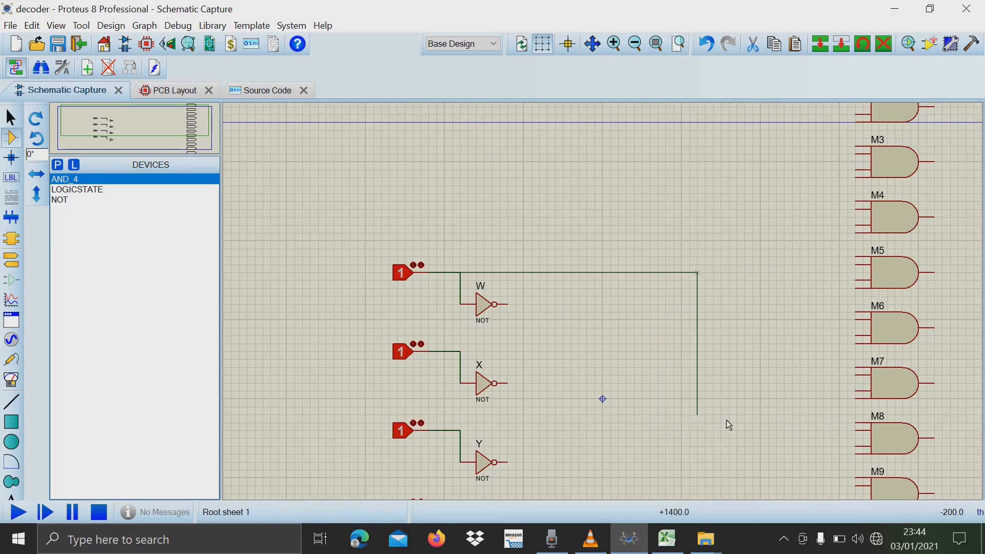
left_click(857, 424)
Extend the W wire from its corner beside M8 down to the first input (D0) of AND gate M15.
scroll(753, 437, "down", 3)
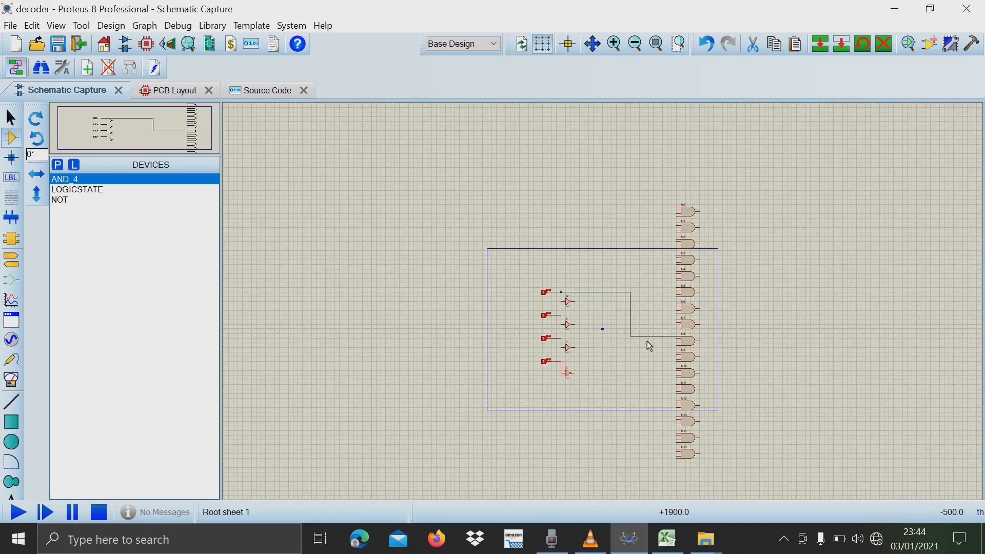
scroll(636, 352, "up", 2)
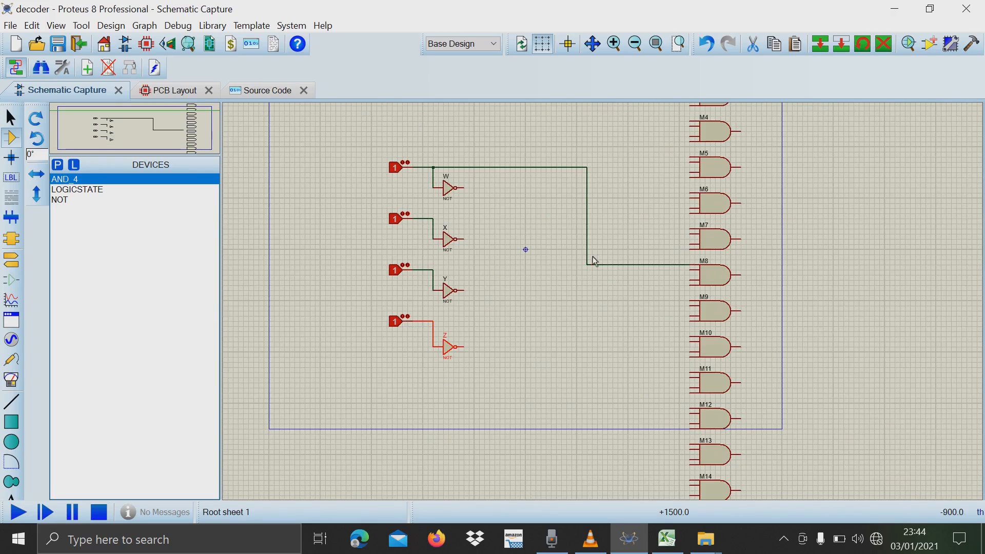
left_click(587, 264)
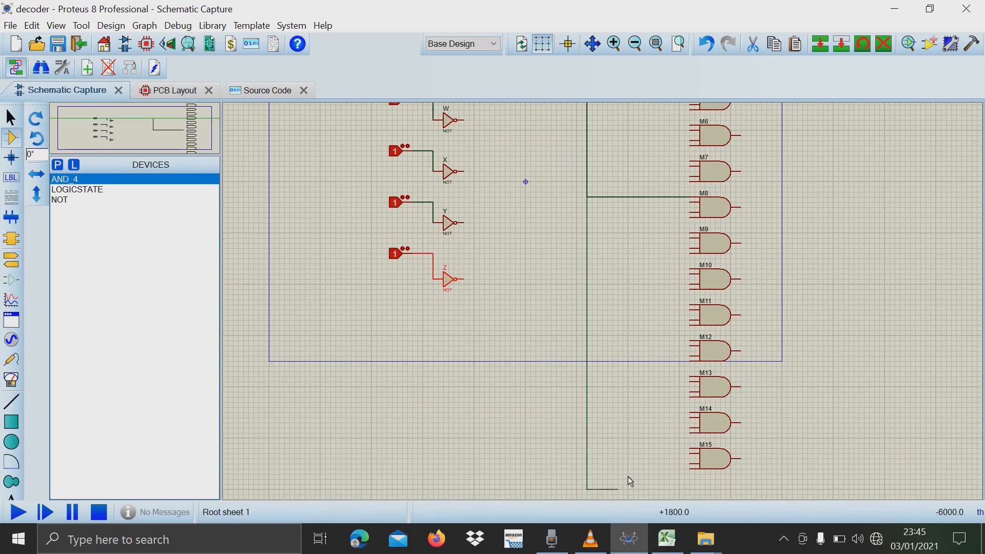
left_click(693, 448)
Connect the first inputs of AND gates M14, M13, M12, M11, M10 and M9 to the vertical W wire.
left_click(690, 416)
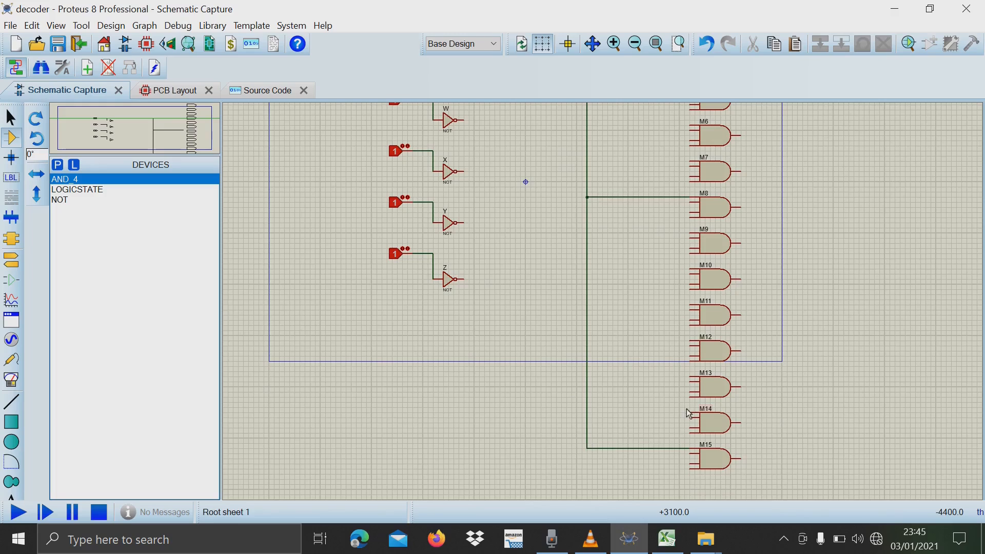
left_click(690, 414)
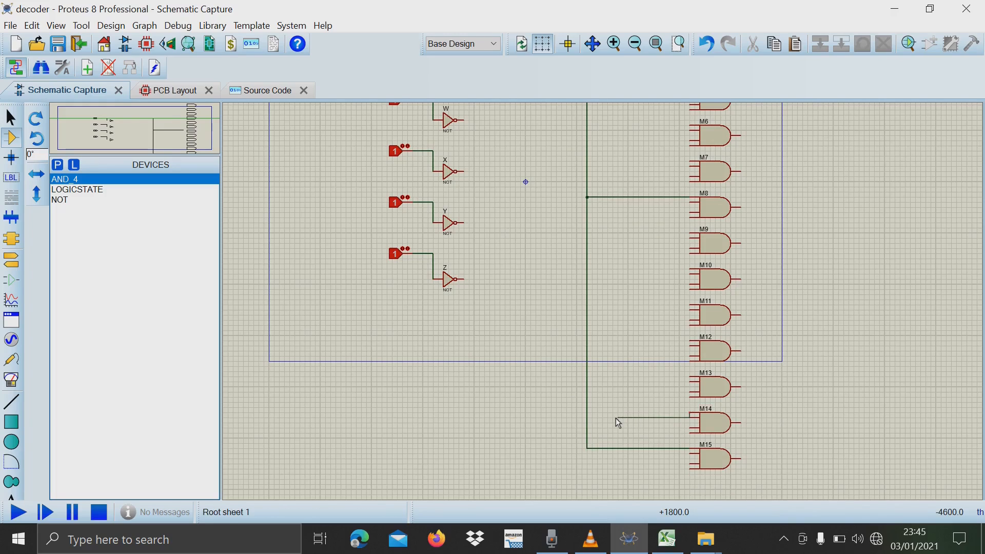
left_click(588, 412)
double_click(691, 377)
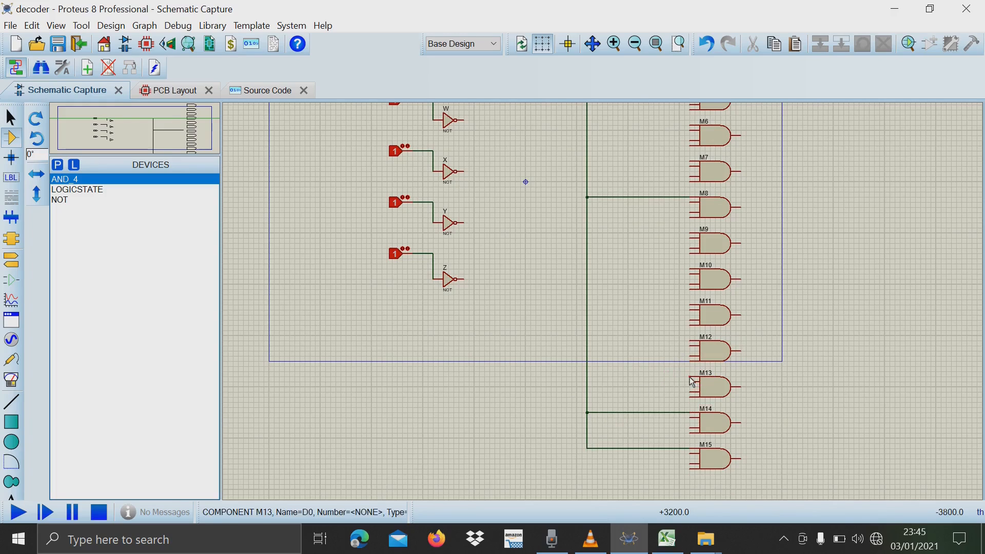
left_click(691, 341)
left_click(588, 341)
double_click(691, 305)
double_click(691, 269)
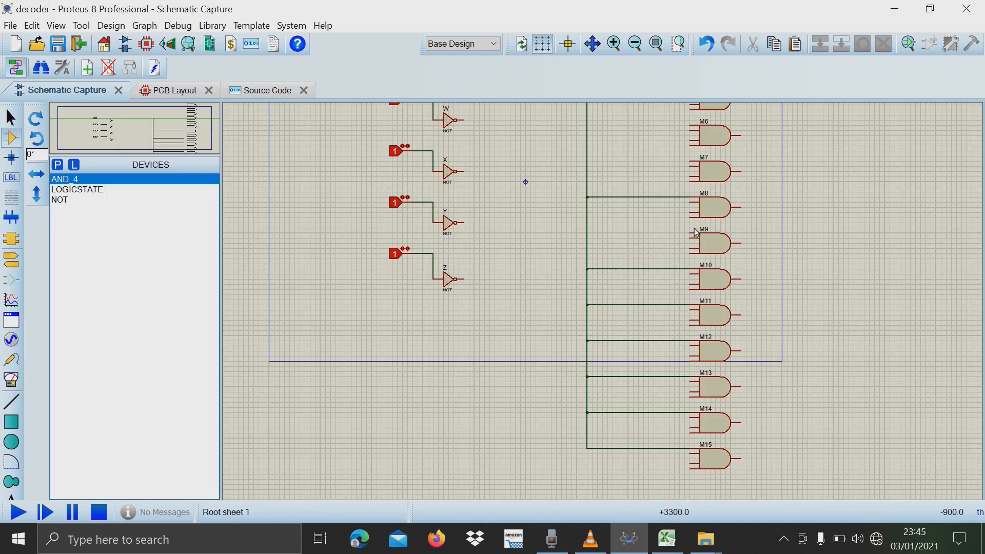
left_click(691, 233)
left_click(587, 233)
scroll(587, 233, "down", 1)
scroll(590, 277, "up", 1)
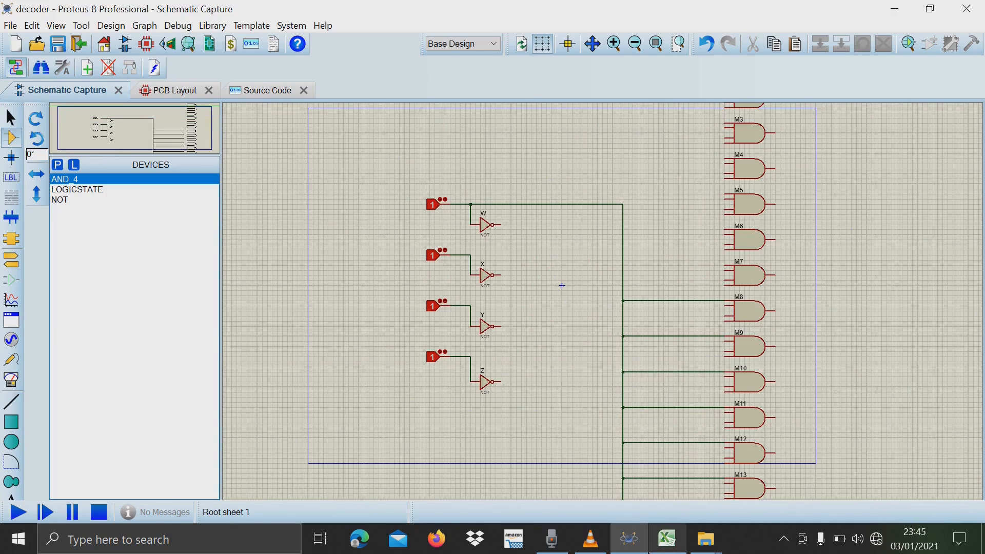
Switch to Excel and highlight the truth table's X column, L18:L34, and the X = 1 block for outputs M4 to M7, starting at L23.
left_click(667, 539)
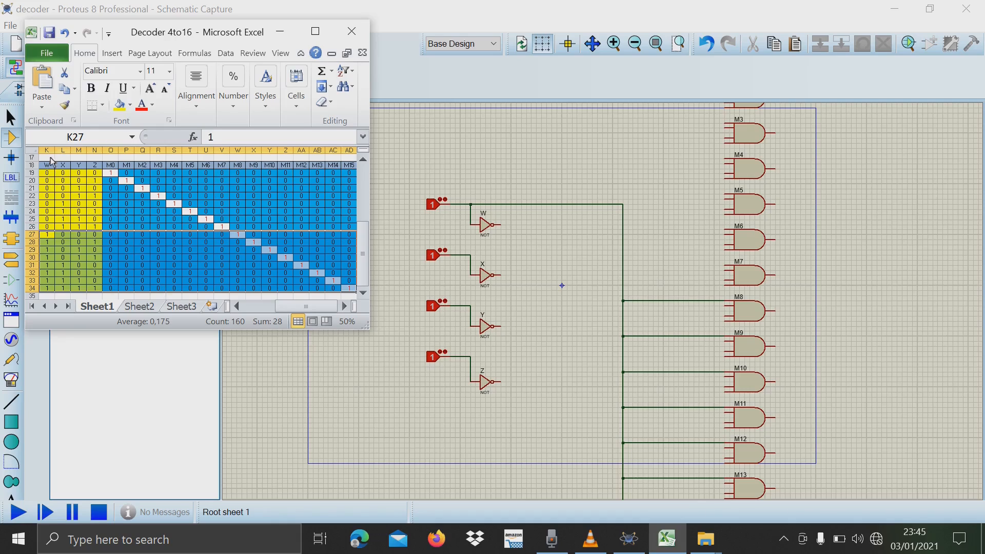
left_click(94, 219)
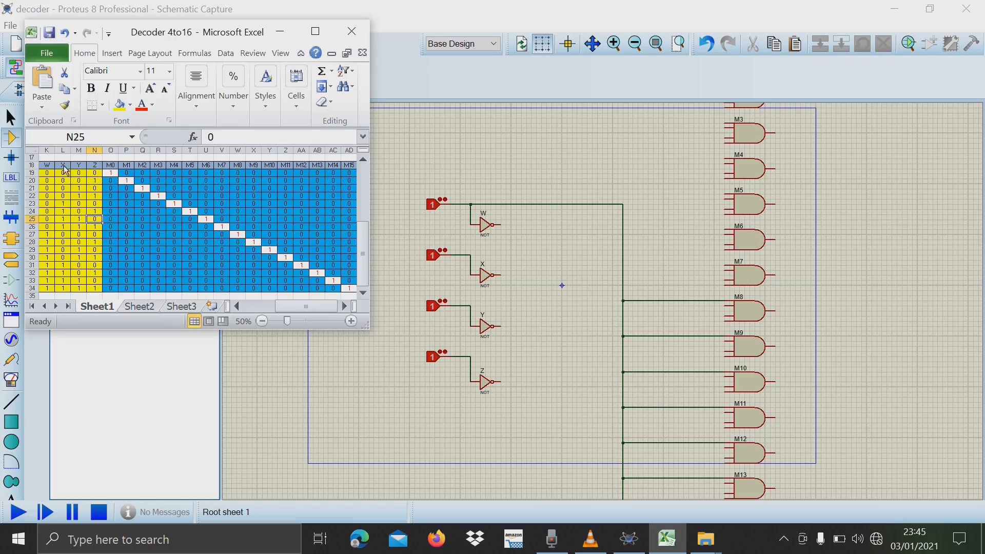
left_click_drag(62, 165, 67, 289)
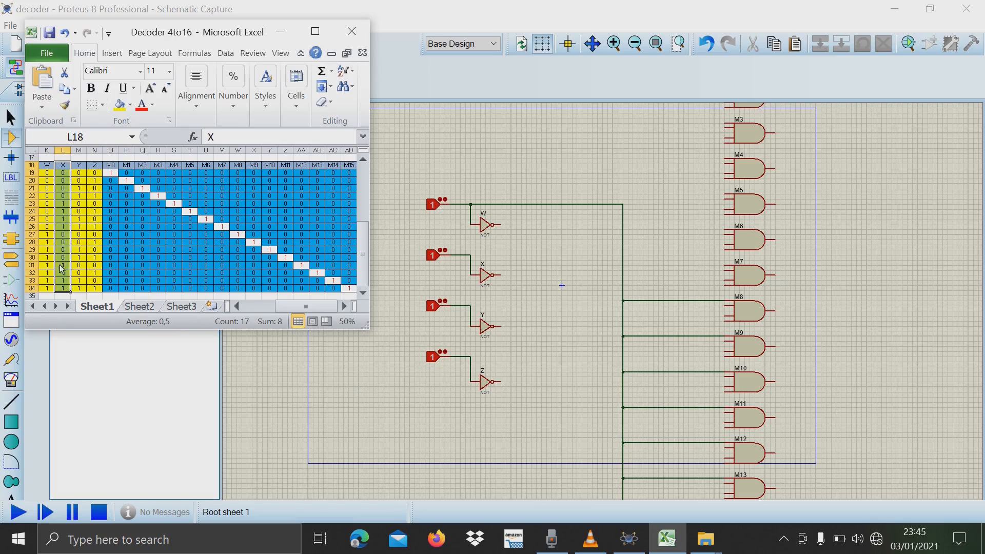
left_click(63, 204)
left_click_drag(65, 207, 236, 232)
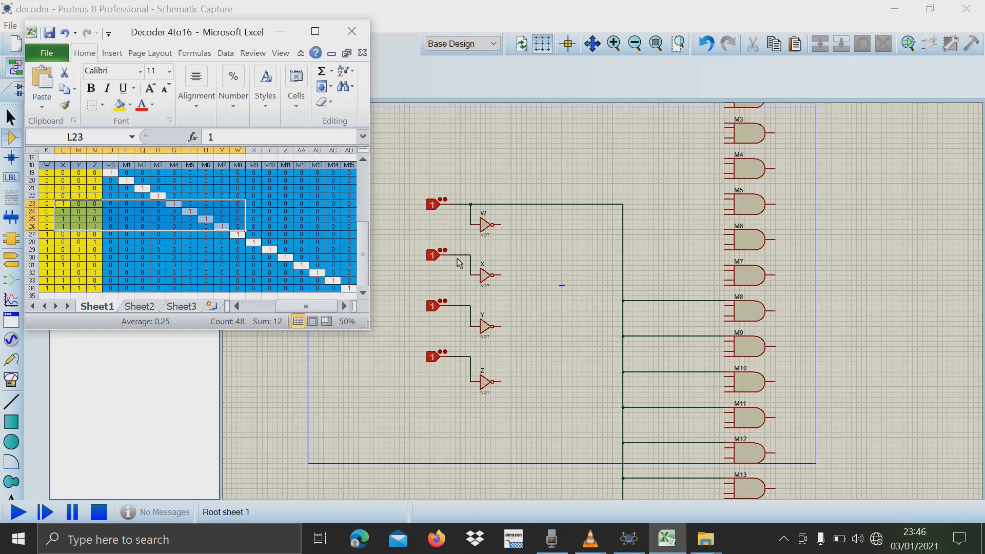
Return to Proteus and branch a wire from the non-inverted X input line to the first input of AND gate M4.
left_click(473, 260)
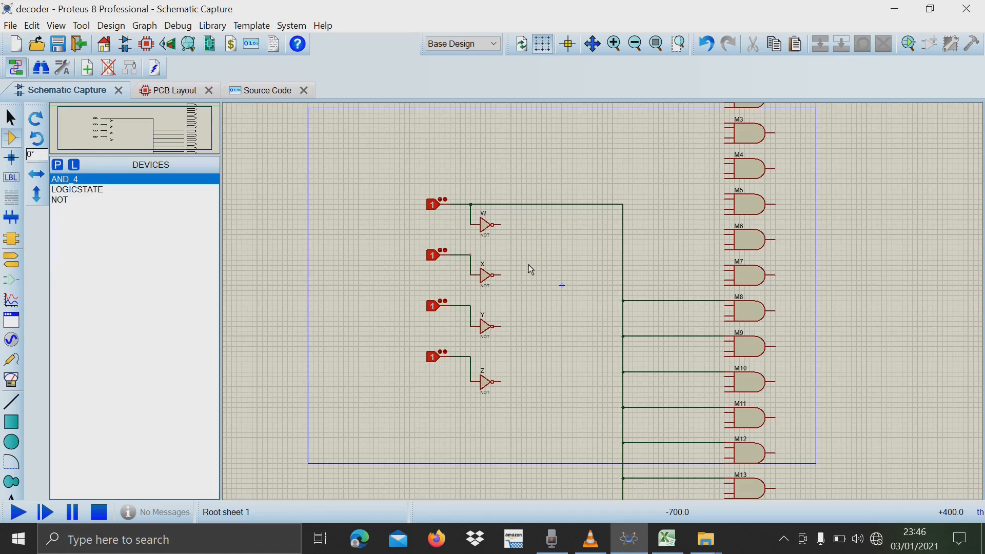
left_click(470, 255)
left_click(613, 204)
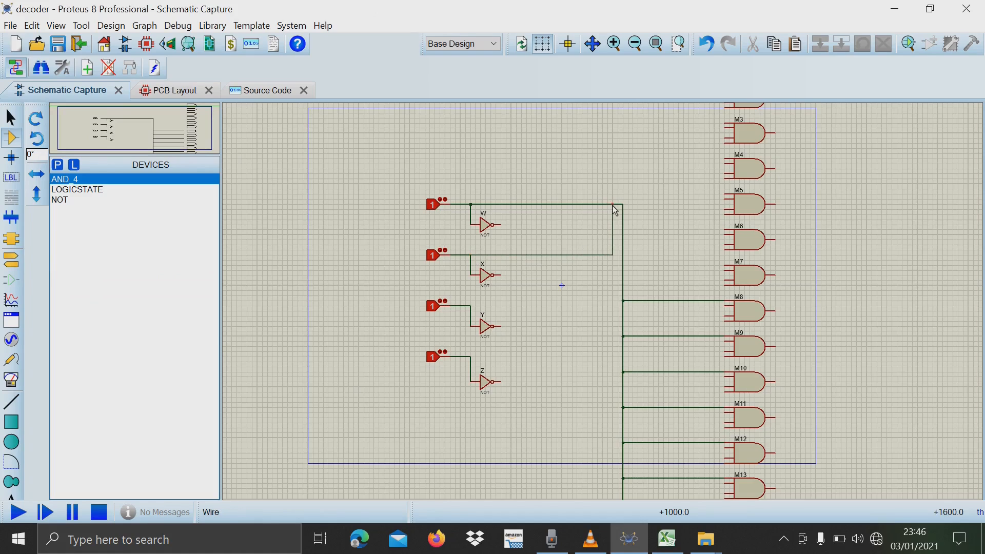
left_click(618, 163)
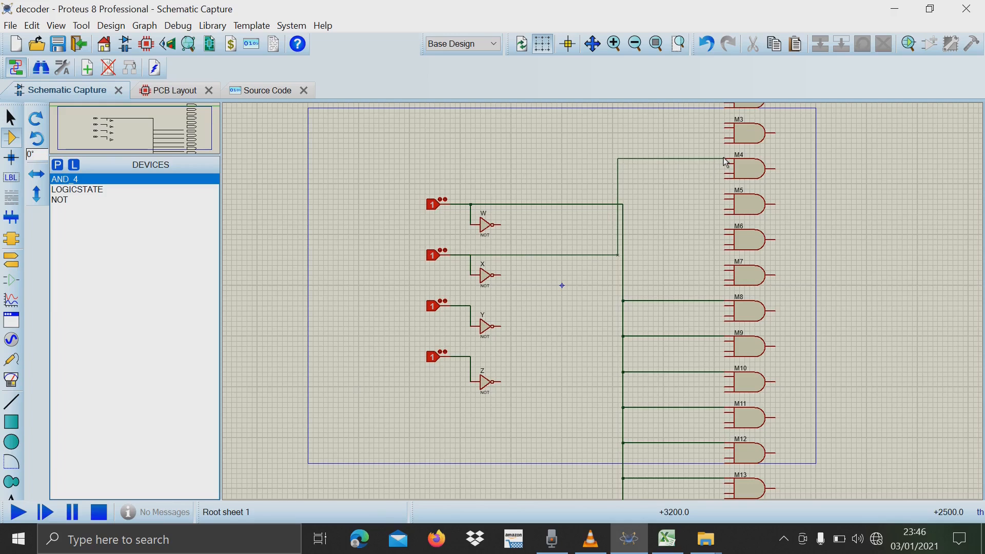
left_click(725, 159)
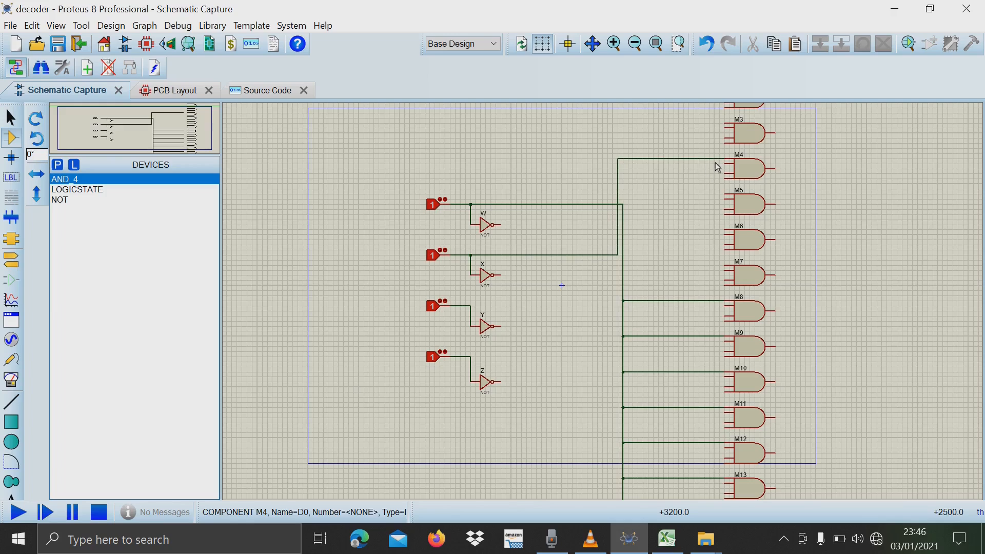
Branch the X wire from its corner down to the second input of AND gate M7.
left_click(618, 260)
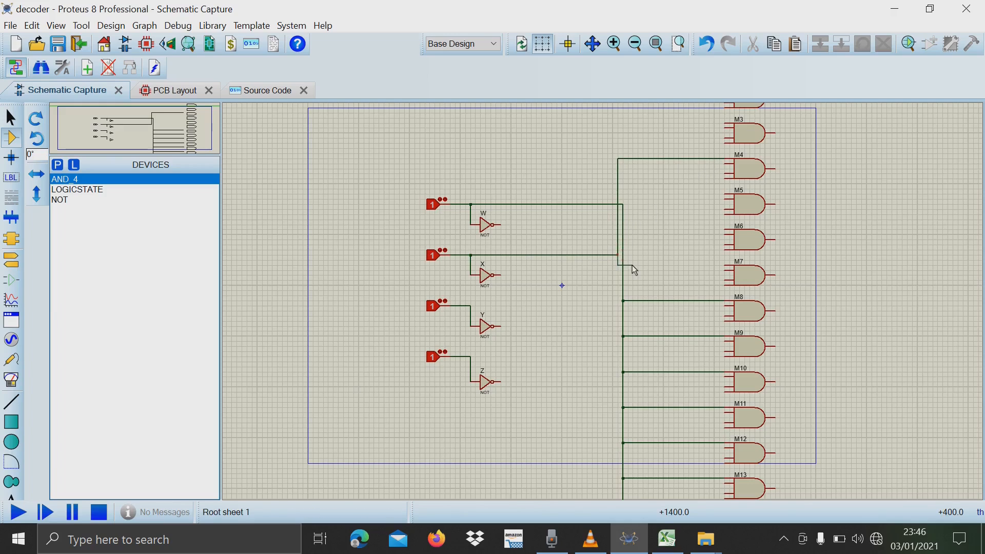
left_click(726, 270)
Replace the X wire at M4's first input with a wire from M4's second input to the X line's junction.
left_click_drag(608, 128, 689, 199)
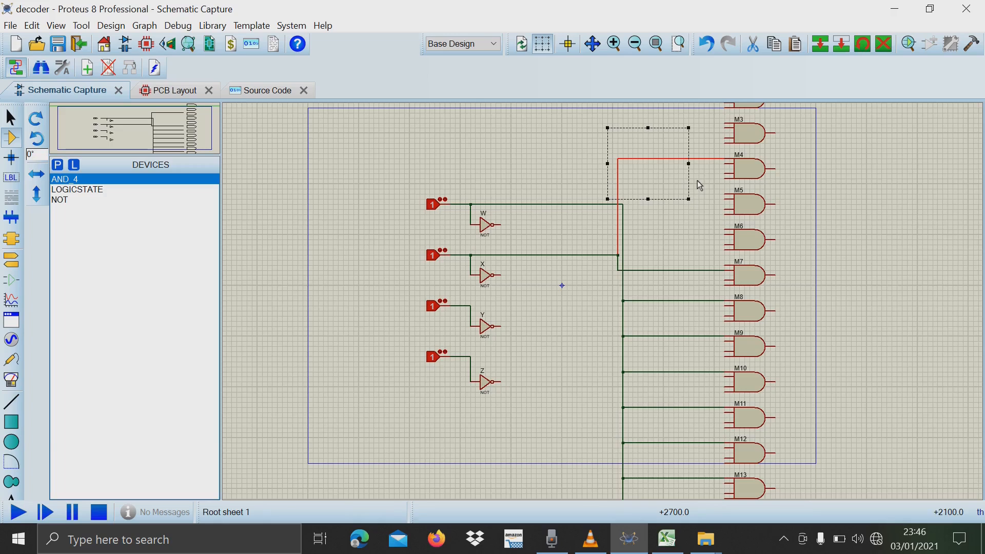
key("Delete")
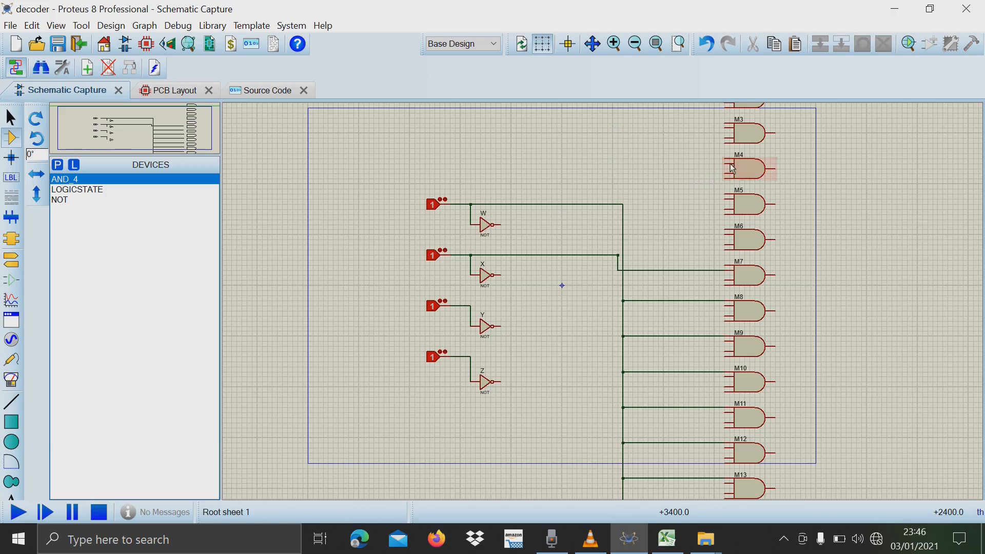
left_click(724, 167)
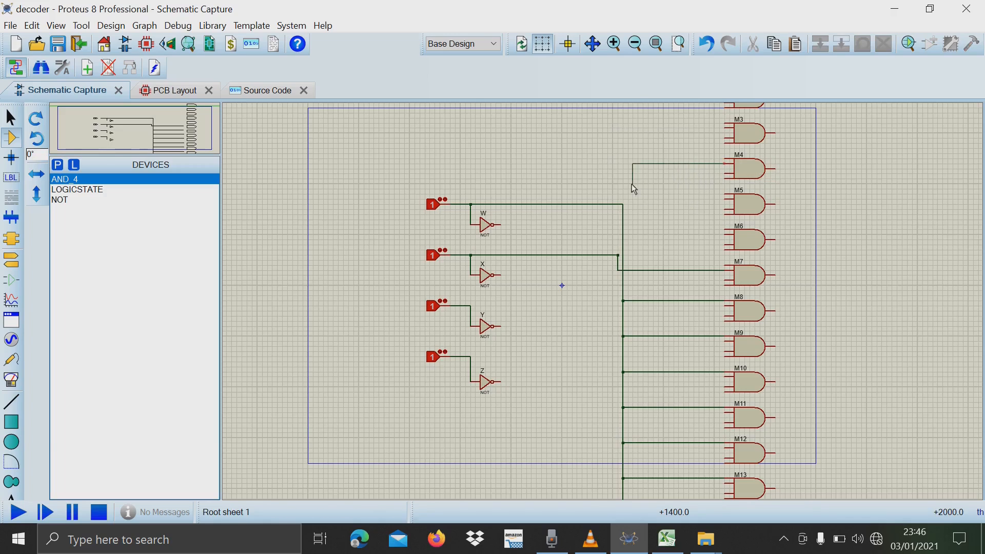
left_click(619, 256)
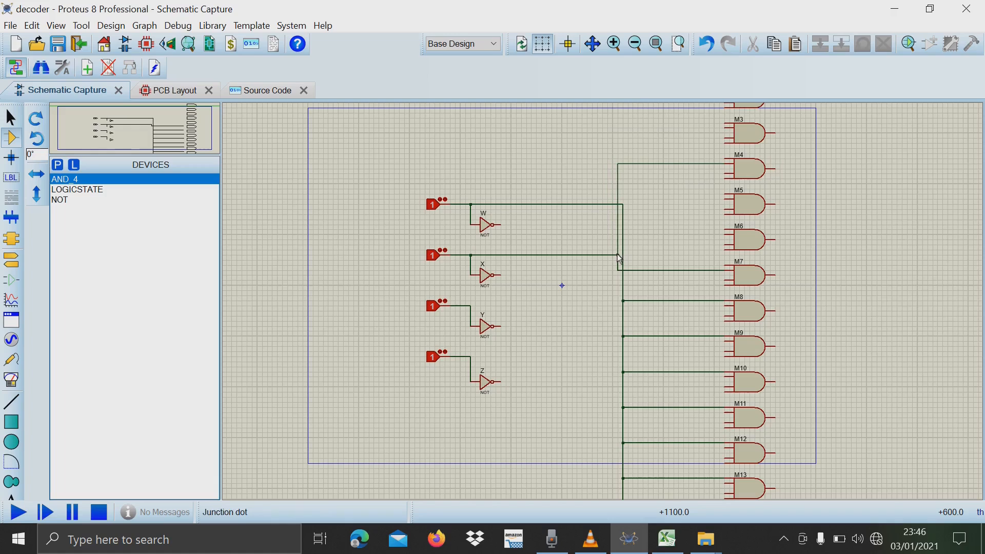
Wire the second inputs of AND gates M5 and M6 to the non-inverted X line.
left_click(727, 200)
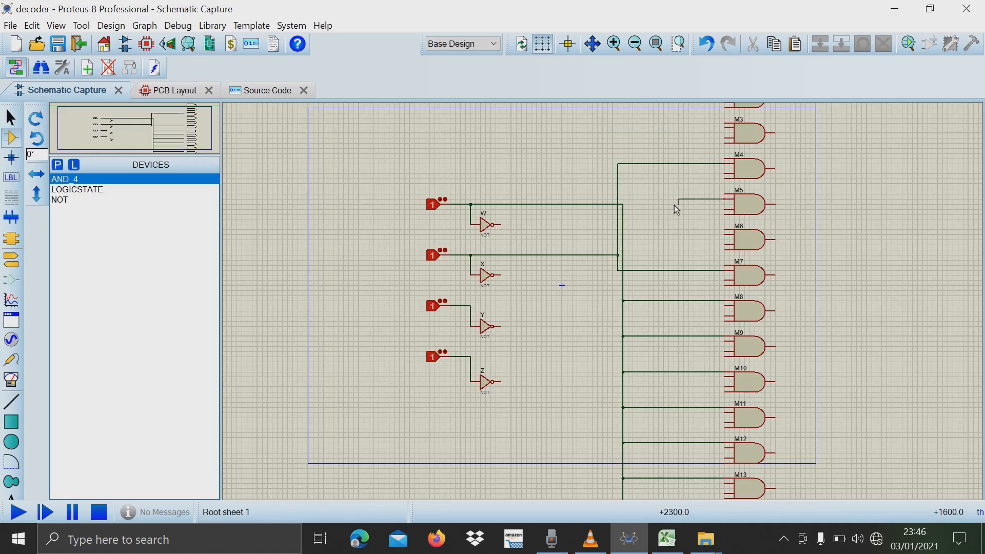
left_click(619, 200)
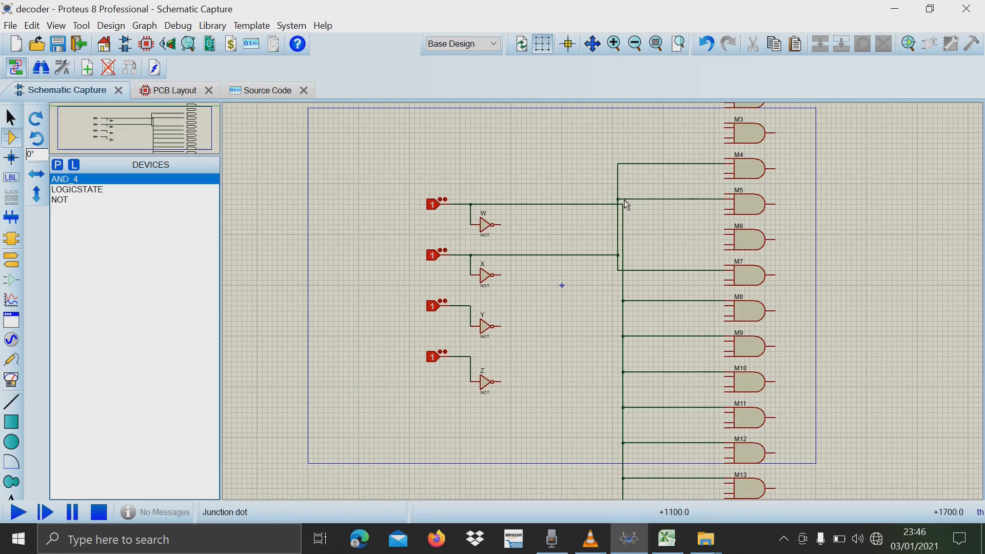
left_click(725, 235)
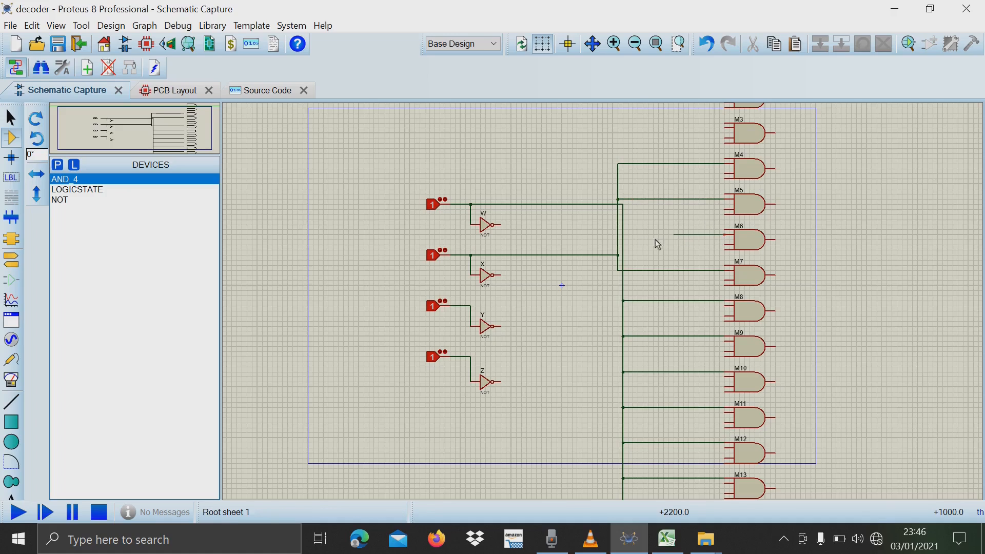
left_click(619, 235)
Switch to Excel and highlight the truth table's X = 1 block for outputs M12 to M15, starting at L31.
left_click(667, 539)
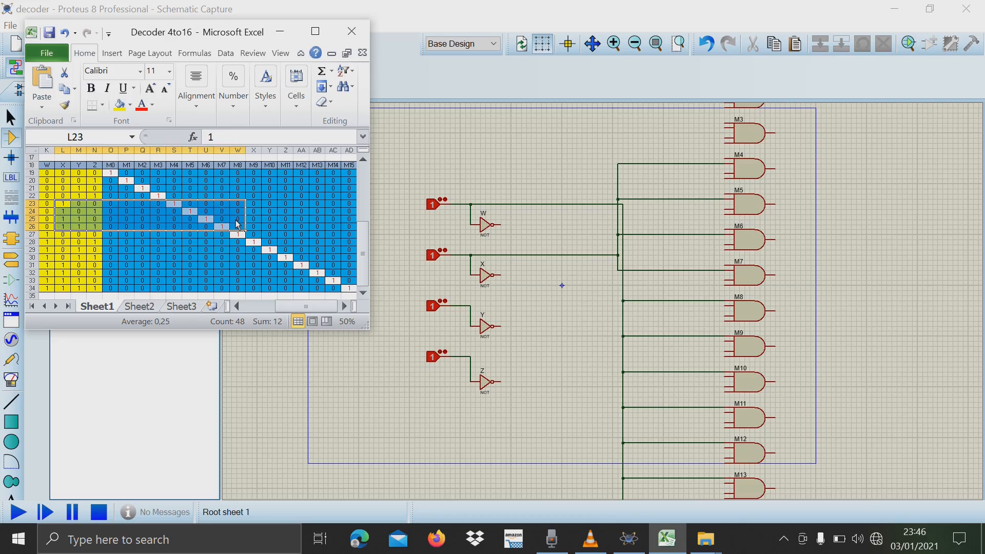
left_click(63, 266)
left_click(80, 282)
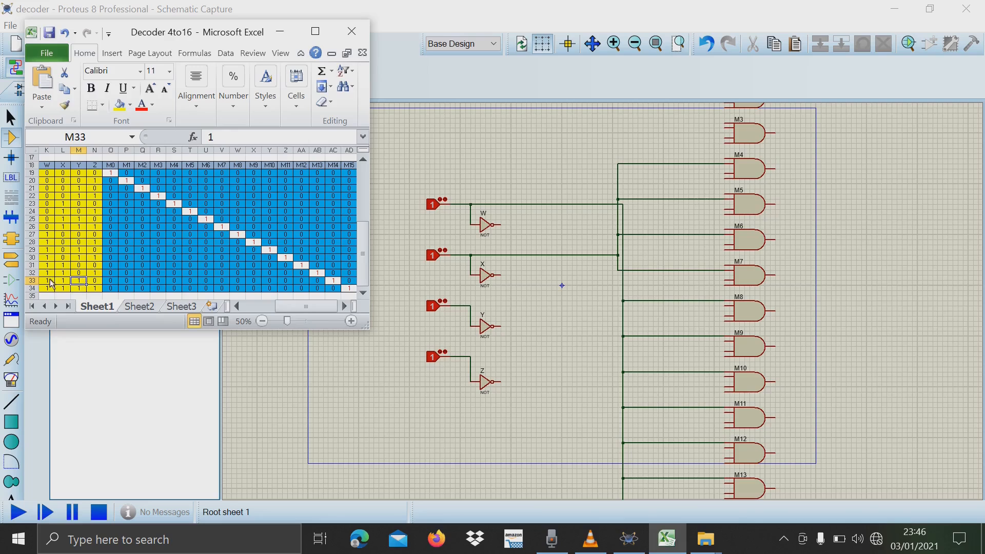
left_click_drag(65, 268, 349, 288)
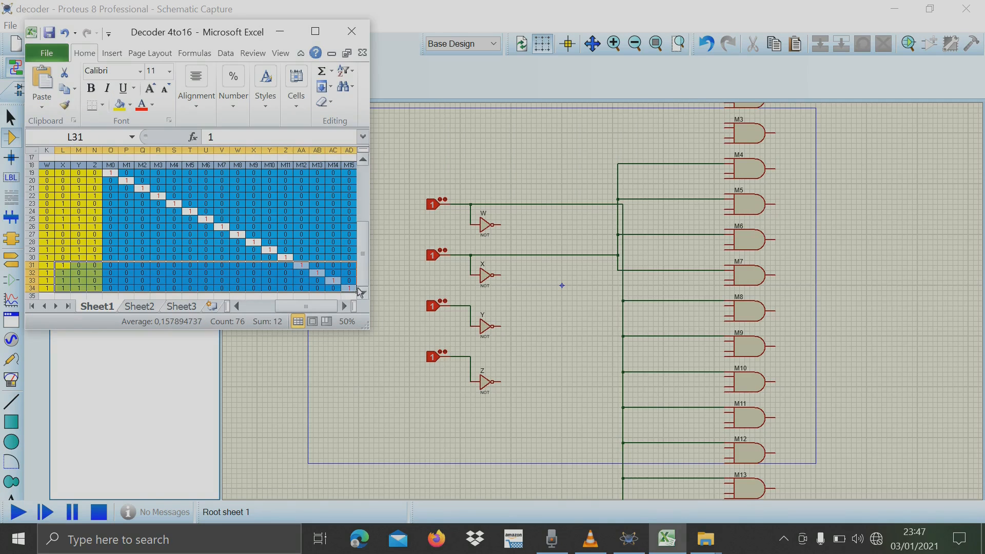
Return to Proteus, extend the X line down to M15's second input, and branch it to the second inputs of M12, M13 and M14.
left_click(618, 270)
left_click(680, 544)
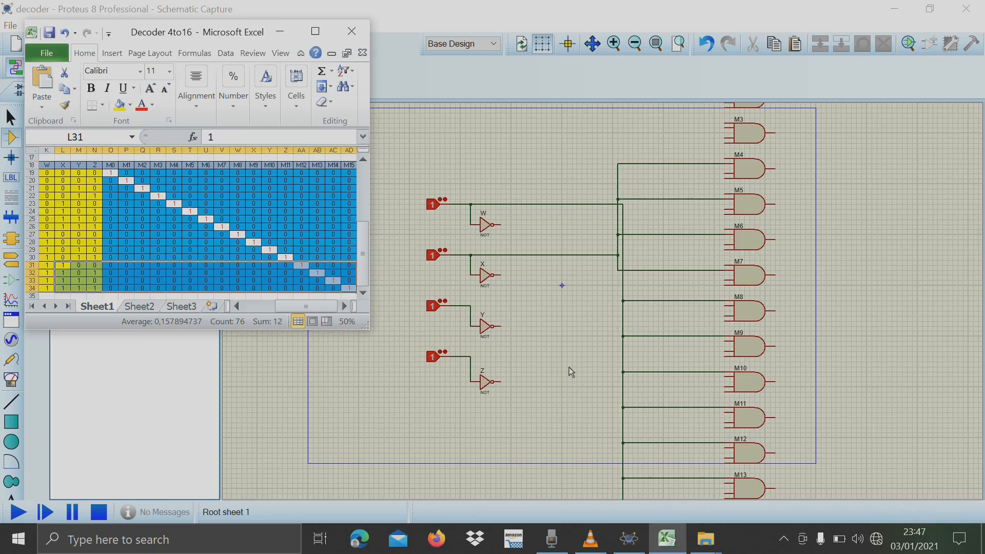
left_click(619, 272)
scroll(619, 359, "down", 2)
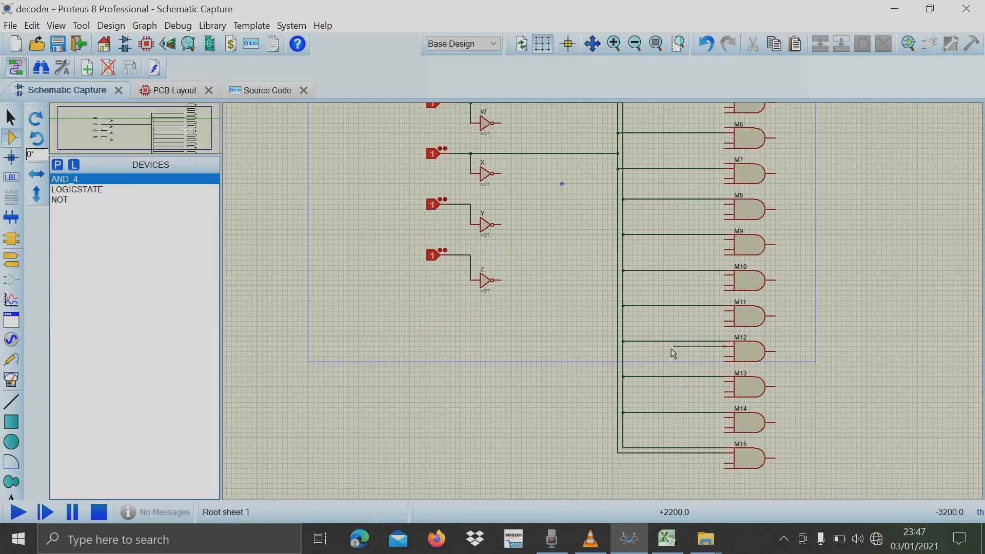
left_click(618, 347)
left_click(726, 382)
left_click(618, 382)
left_click(725, 419)
left_click(618, 418)
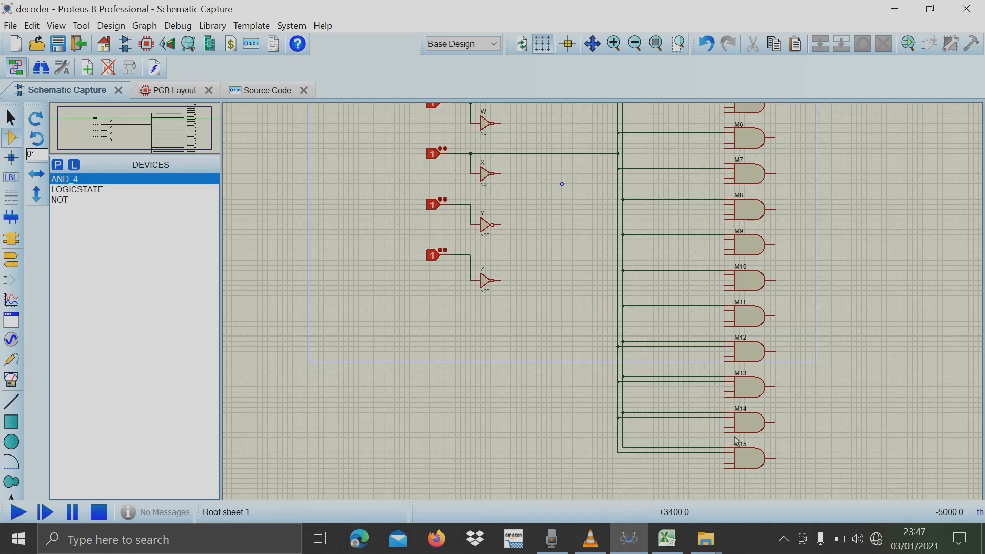
Switch to Excel and highlight the truth table's Y column and the Y = 1 blocks for outputs M2, M3, M6 and M7.
scroll(611, 445, "down", 3)
scroll(658, 327, "up", 2)
left_click(667, 539)
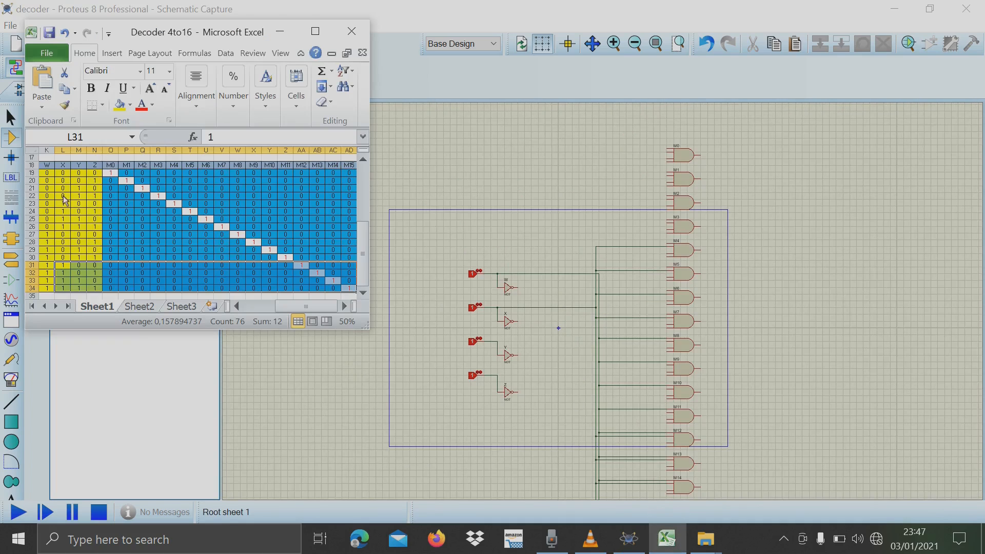
left_click_drag(79, 165, 79, 296)
left_click_drag(79, 188, 187, 197)
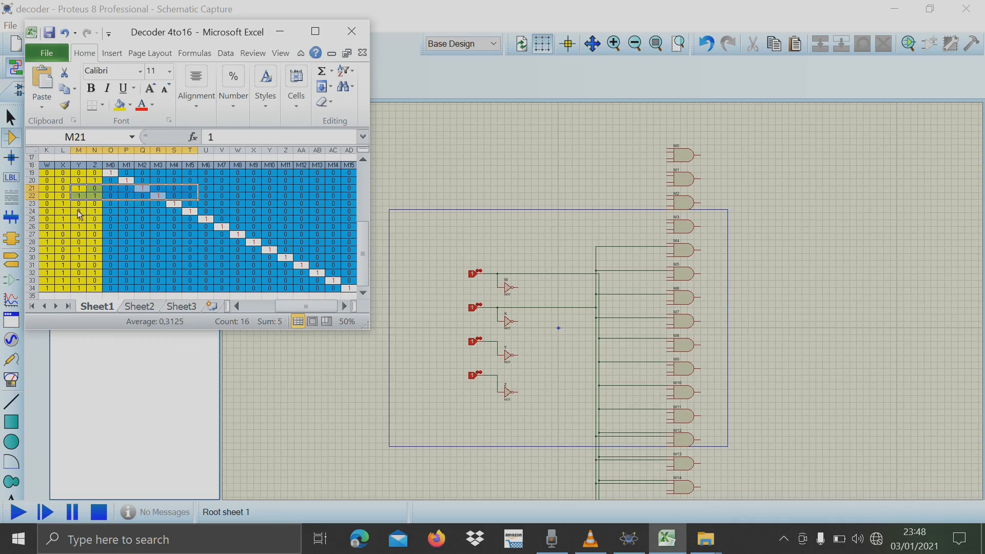
left_click_drag(78, 219, 222, 226)
left_click_drag(79, 188, 188, 197)
Return to Proteus and wire the non-inverted Y input line to the third inputs of AND gates M2, M3, M6 and M7.
left_click(498, 341)
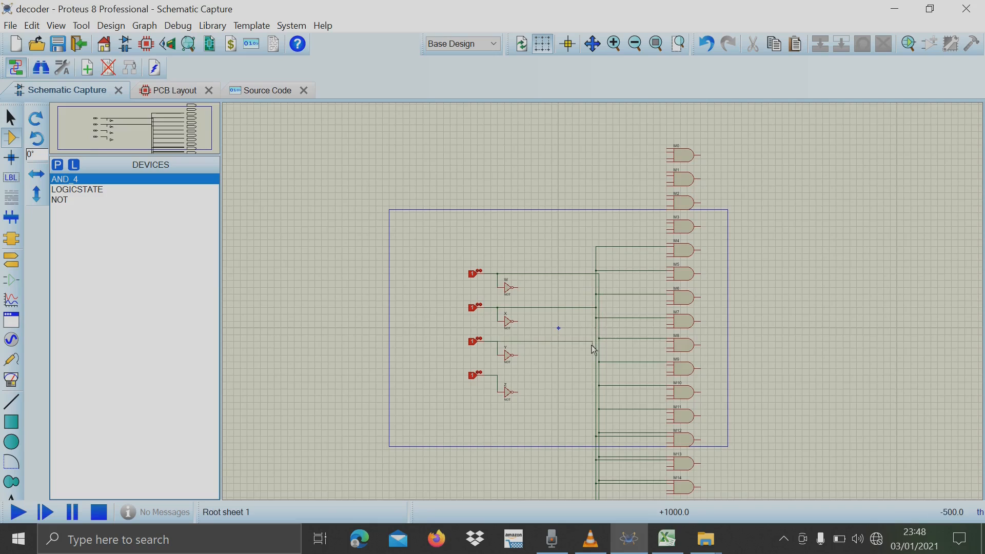
left_click(666, 207)
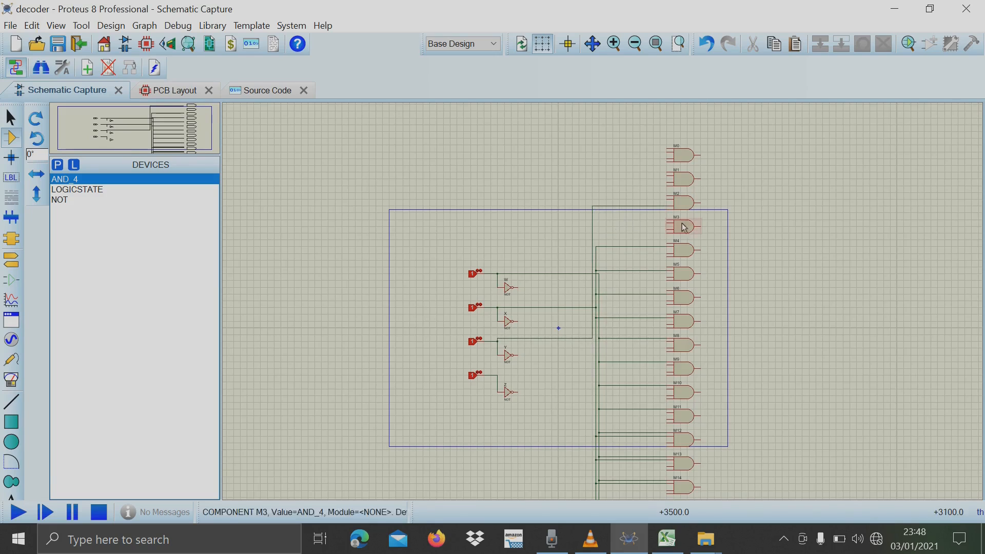
left_click(668, 230)
left_click(593, 229)
left_click(667, 300)
left_click(596, 300)
left_click(667, 325)
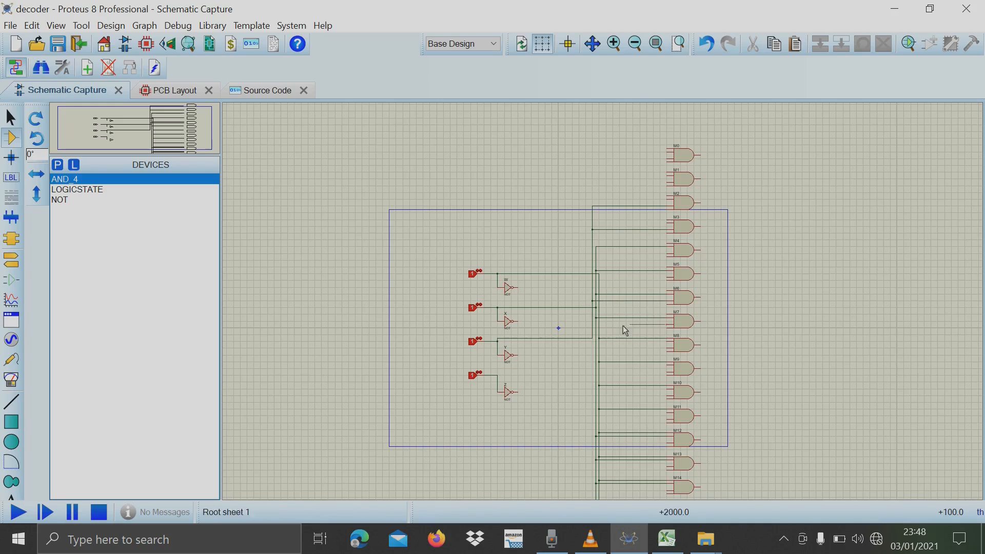
left_click(592, 324)
Extend the non-inverted Y line downward and connect it to the third inputs of M10, M11, M14 and M15.
left_click(593, 339)
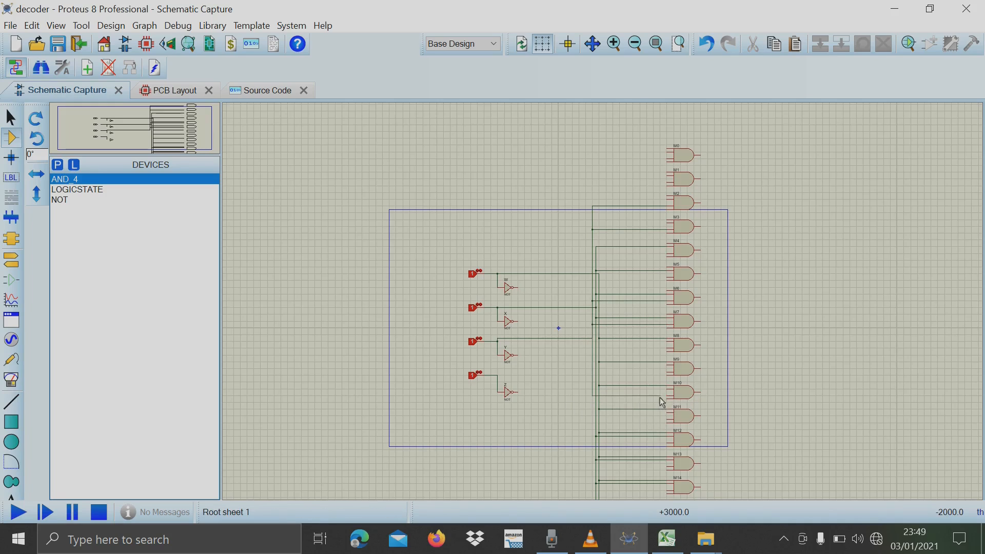
left_click(667, 418)
scroll(684, 474, "up", 2)
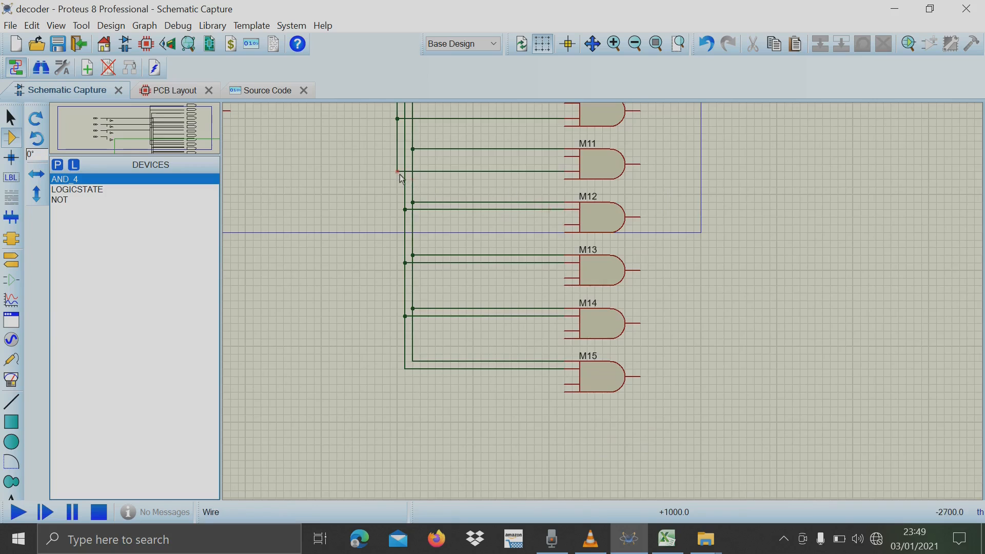
left_click(397, 171)
left_click(564, 332)
left_click(563, 385)
scroll(604, 305, "down", 3)
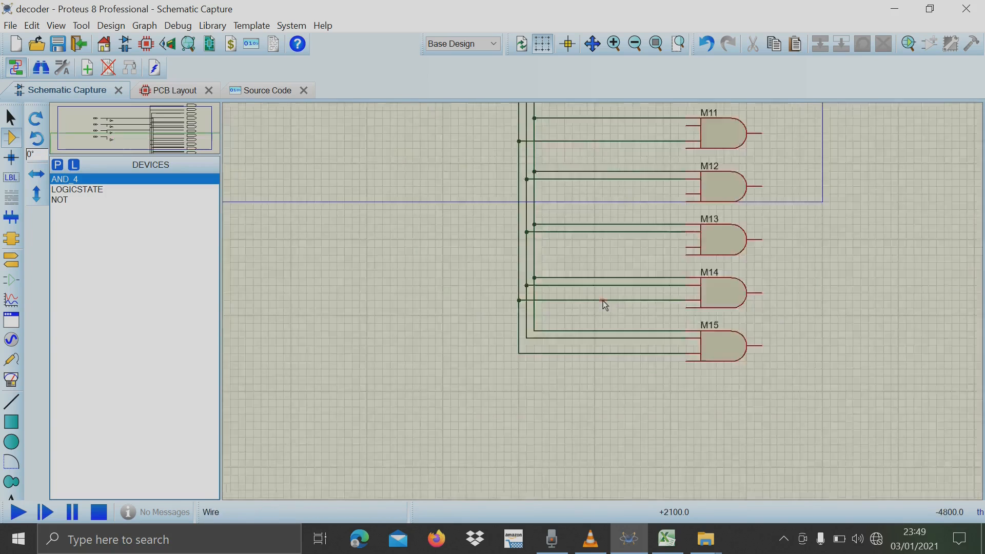
Switch to Excel, highlight the truth table's Z column from N20 to N34, and return to Proteus.
key("alt+Tab")
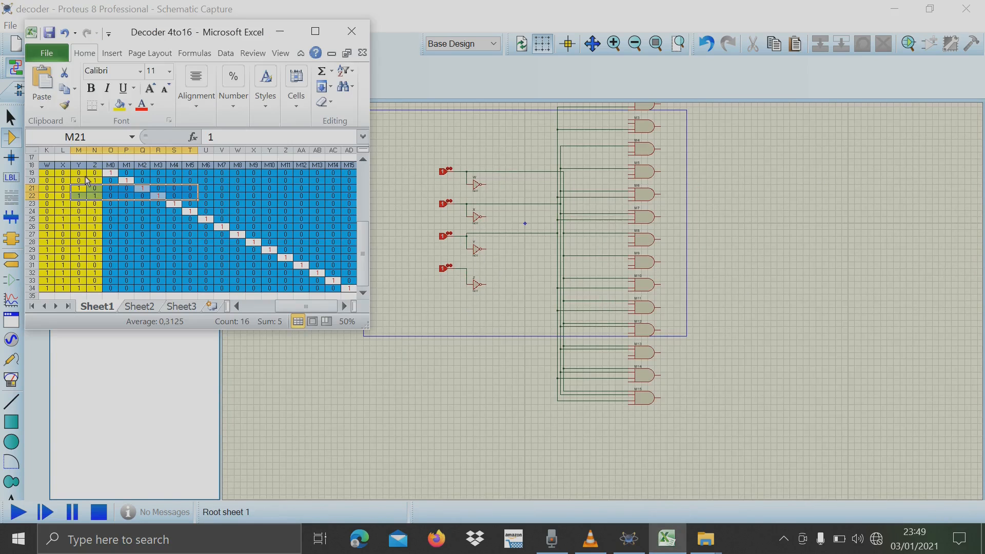
left_click_drag(94, 181, 94, 289)
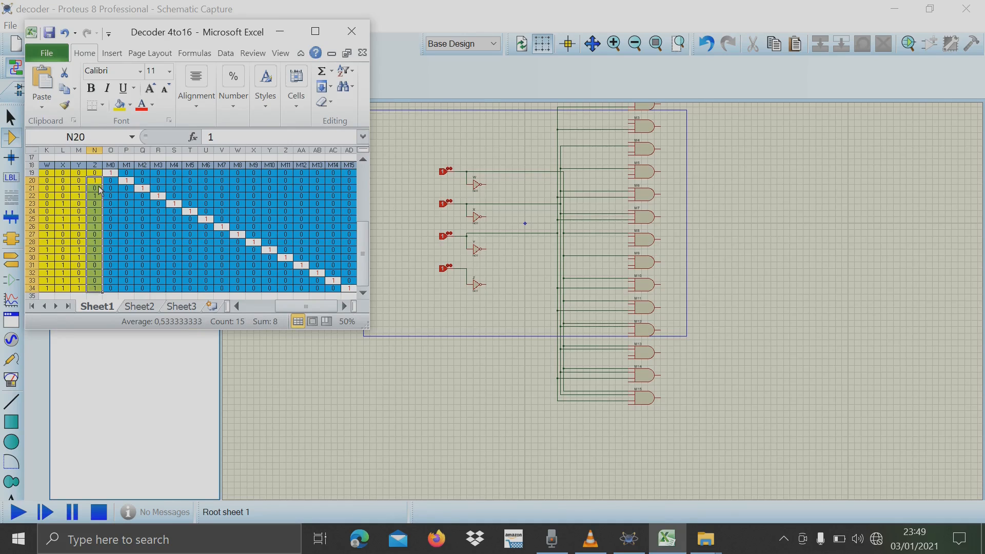
key("alt+Tab")
Wire the non-inverted Z input line up to M1's fourth input and branch it down to M15's fourth input.
left_click(466, 268)
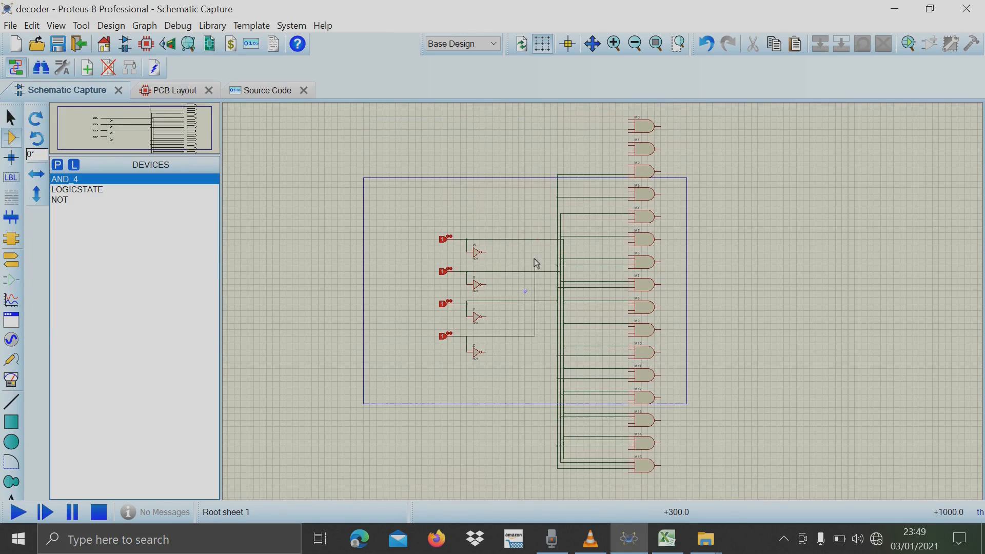
left_click(630, 155)
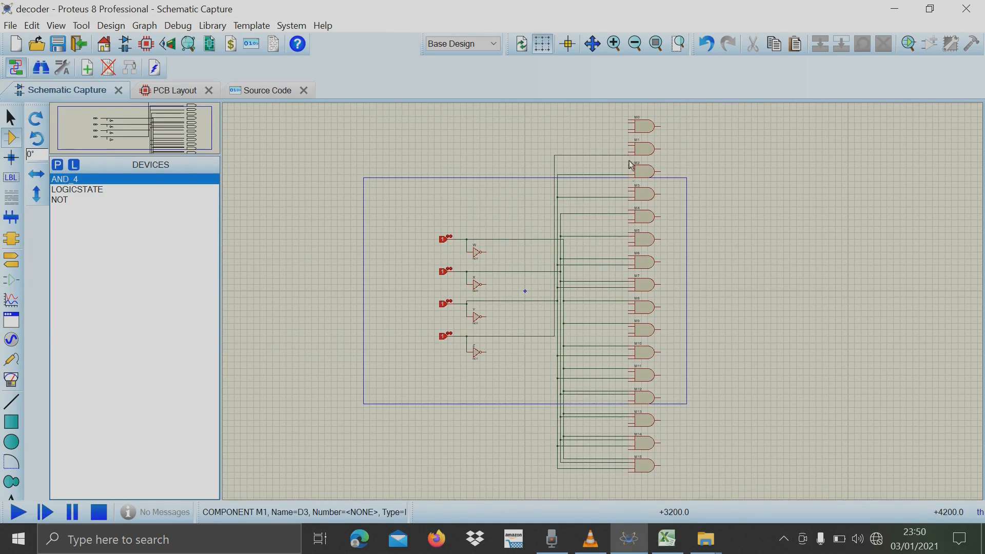
left_click(554, 336)
left_click(630, 472)
Connect the fourth inputs of AND gates M13, M11 and M9 to the non-inverted Z line.
scroll(634, 426, "up", 2)
left_click(624, 235)
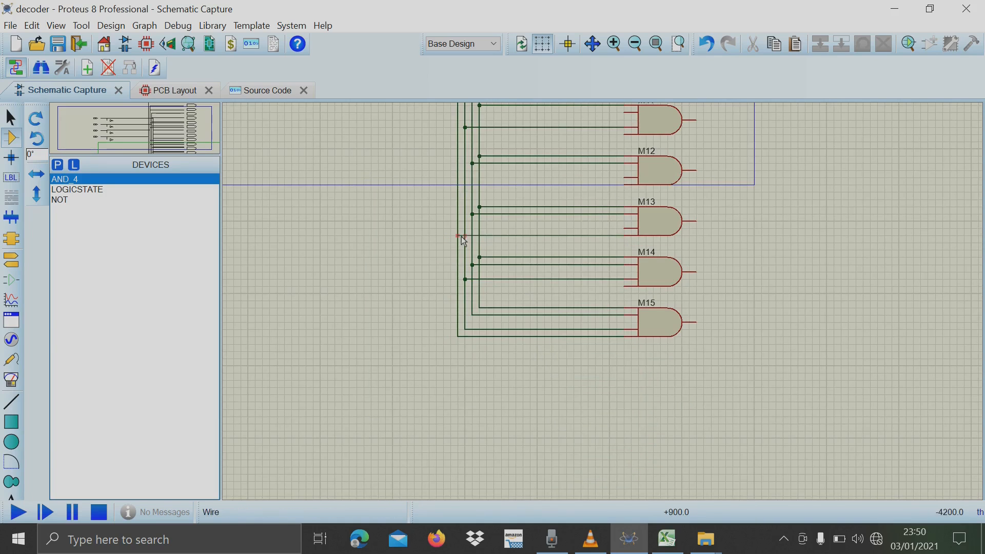
left_click(461, 237)
left_click(623, 135)
left_click(458, 134)
scroll(545, 192, "up", 2)
scroll(686, 125, "down", 1)
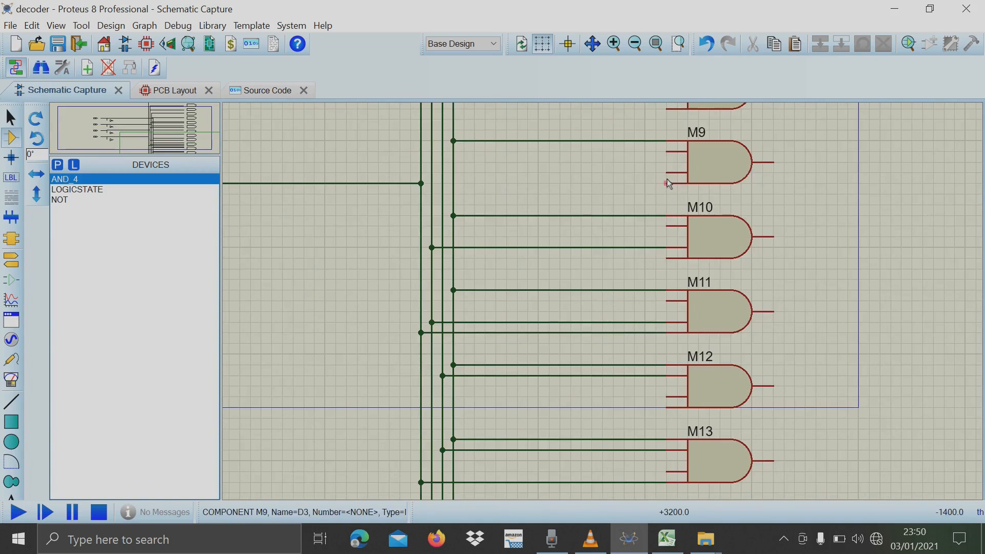
left_click(668, 182)
left_click(421, 183)
Connect the fourth inputs of AND gates M7, M5 and M3 to the non-inverted Z line.
scroll(527, 193, "up", 2)
scroll(602, 301, "down", 3)
left_click(698, 186)
scroll(536, 200, "down", 1)
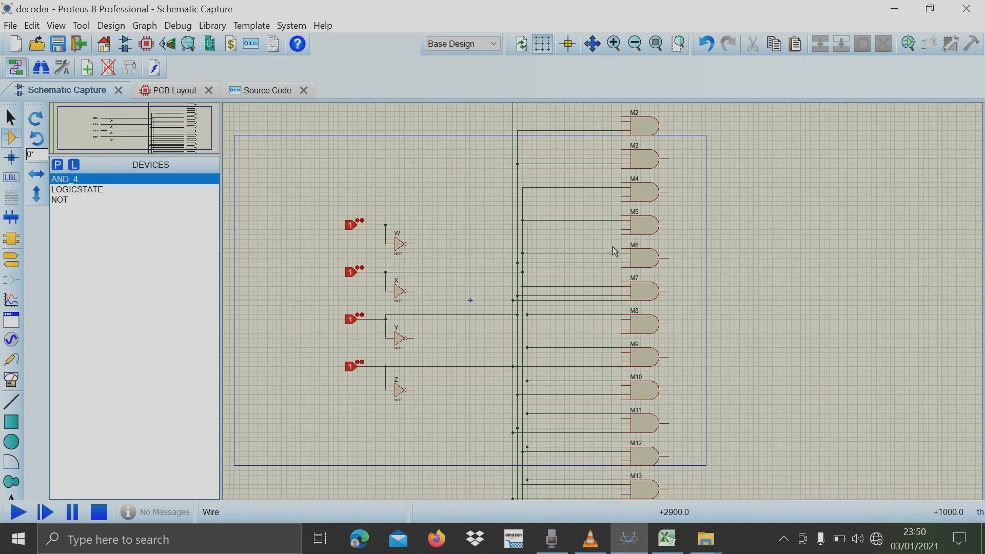
left_click(513, 236)
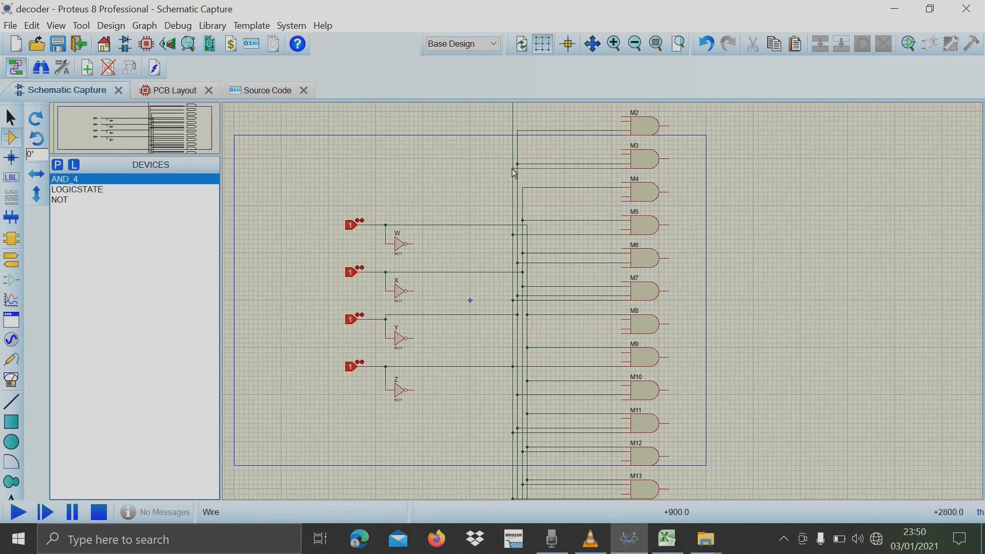
scroll(565, 175, "down", 1)
scroll(624, 315, "down", 1)
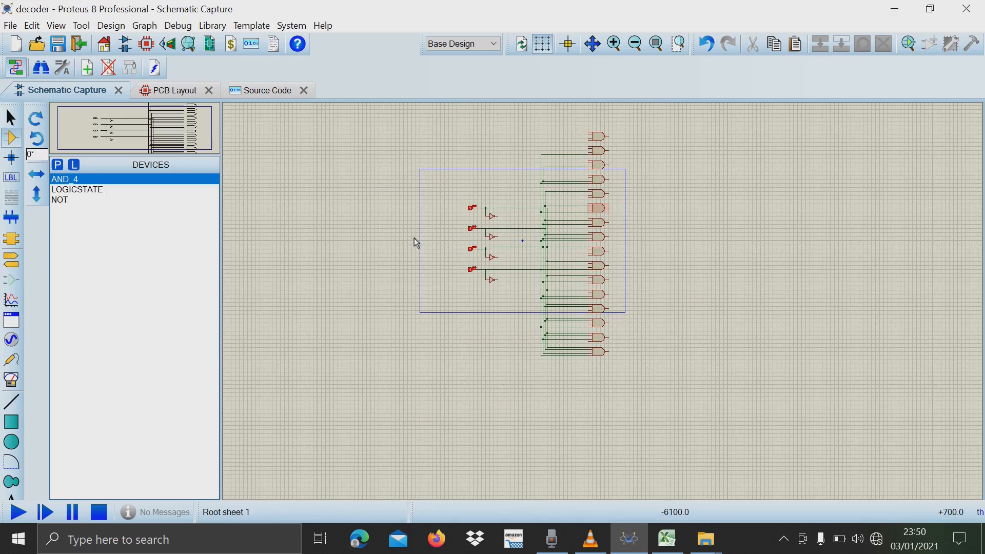
scroll(416, 239, "up", 1)
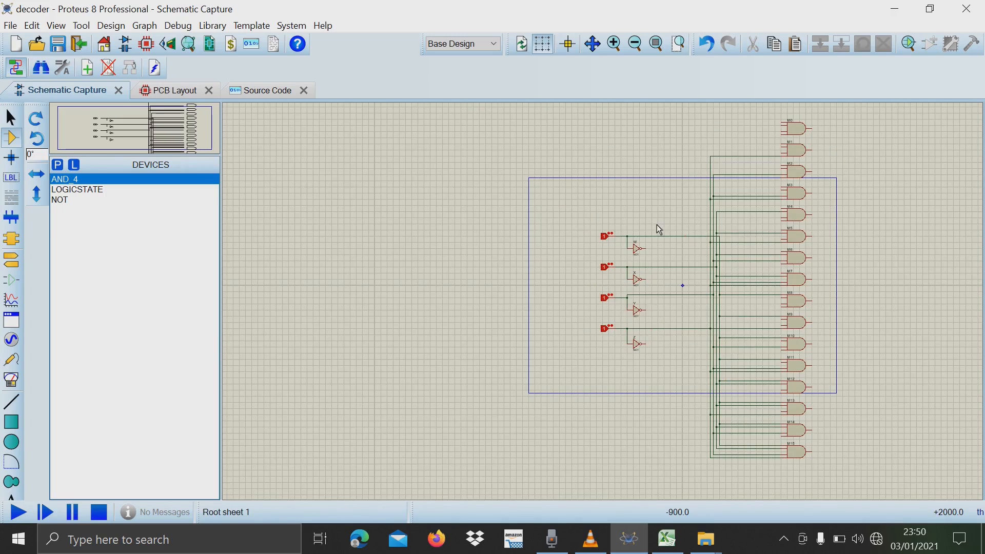
left_click_drag(660, 229, 689, 379)
mouse_move(659, 125)
left_mouse_down()
mouse_move(700, 194)
mouse_move(769, 476)
left_mouse_up()
left_click(842, 310)
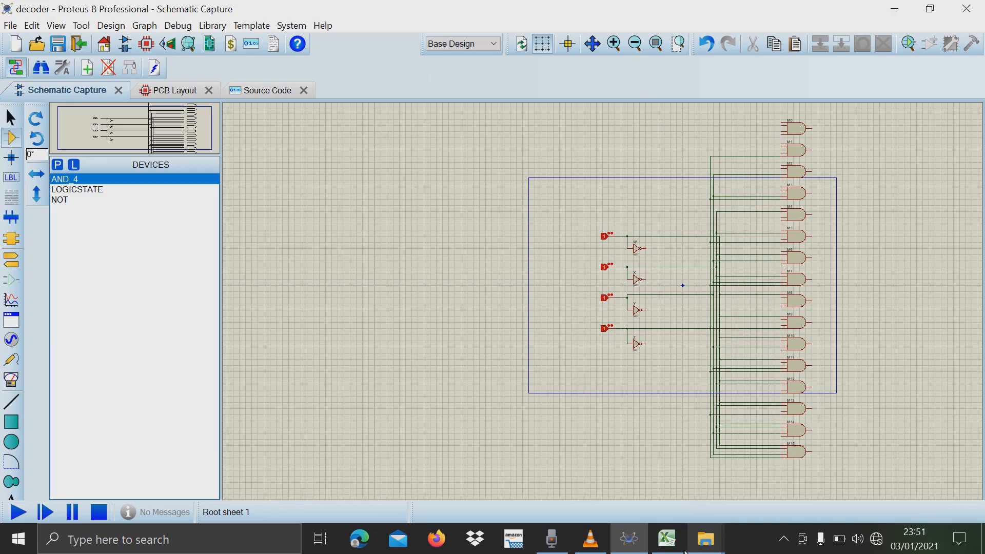
Switch to Excel and highlight the truth table's W = 0 block for outputs M0 to M7, K19:V26.
left_click(668, 539)
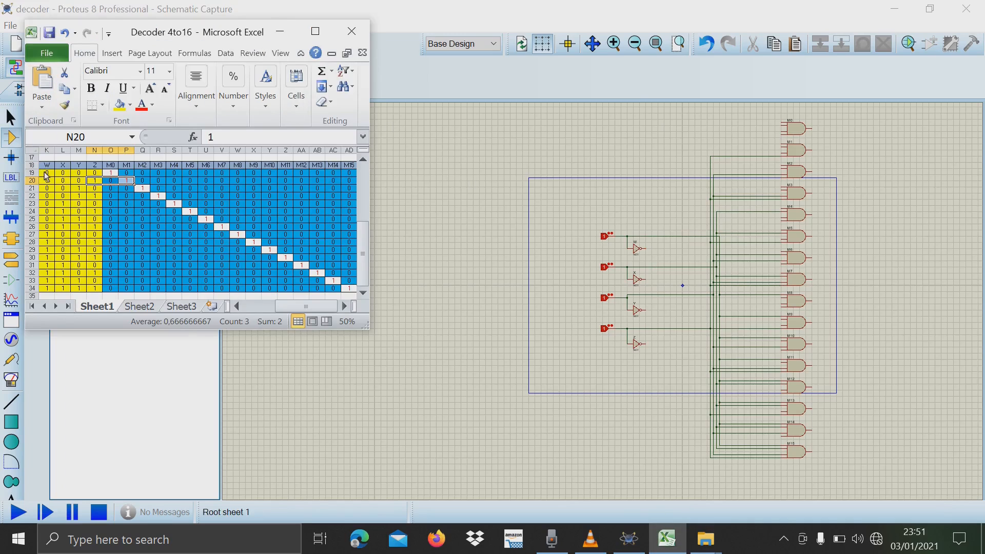
left_click_drag(46, 176, 230, 232)
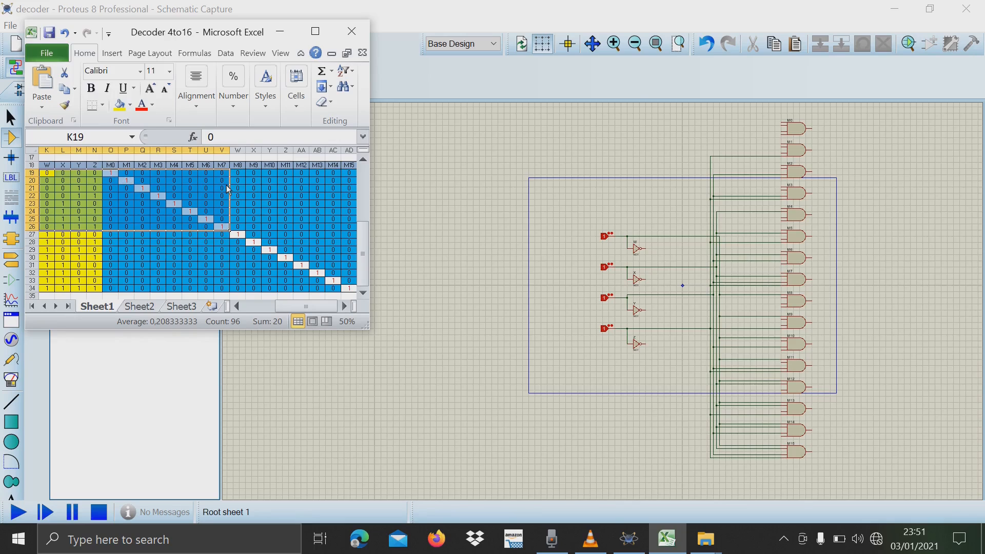
Return to Proteus and wire NOT gate W's output to M0's first input, branching it down to M7's first input.
left_click(647, 249)
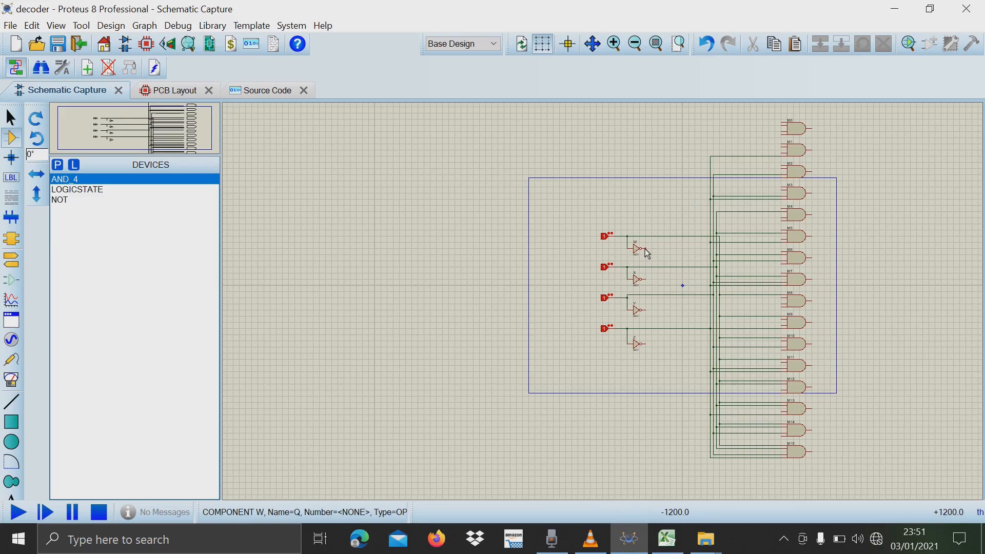
left_click(674, 248)
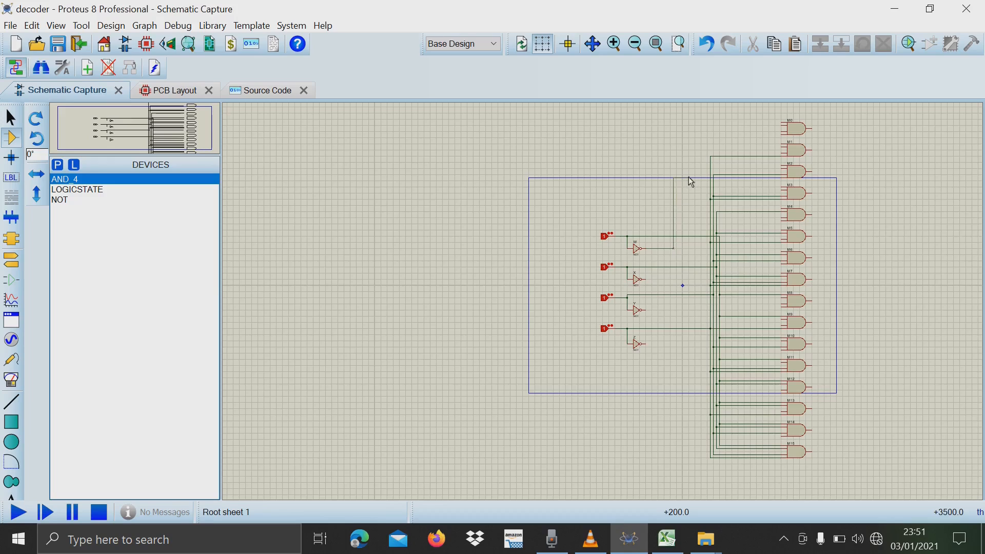
left_click(783, 127)
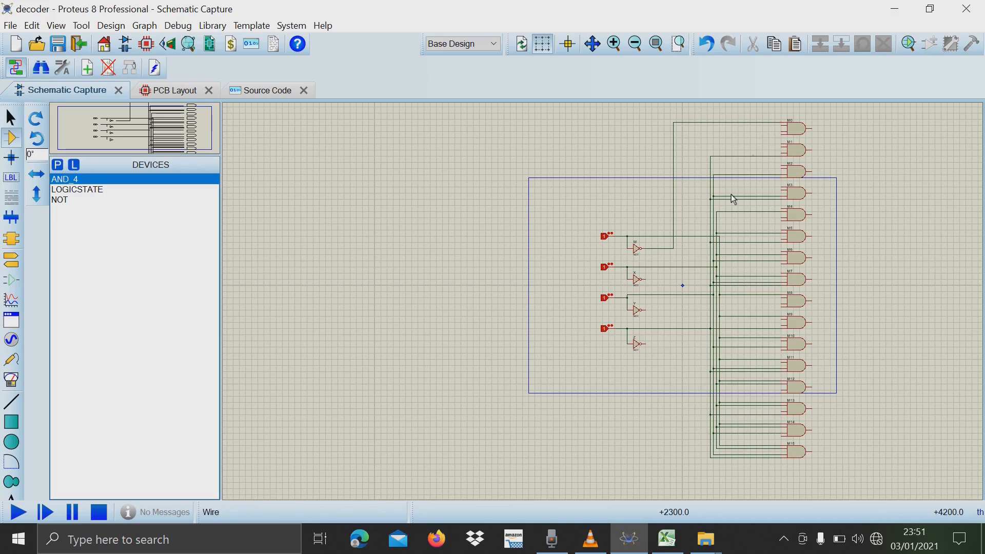
left_click(675, 249)
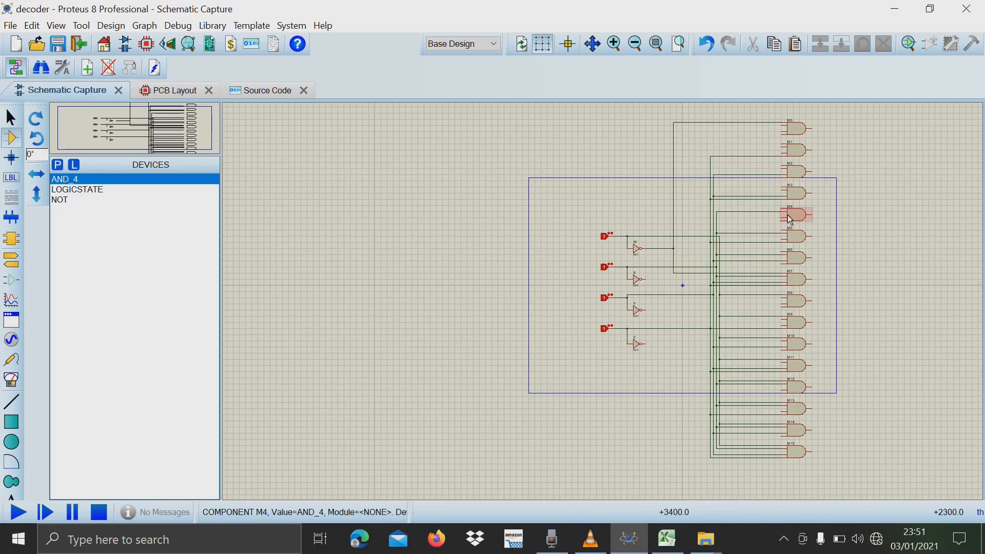
Connect the first inputs of AND gates M6, M5, M4 and M3 to the inverted W line.
left_click(782, 254)
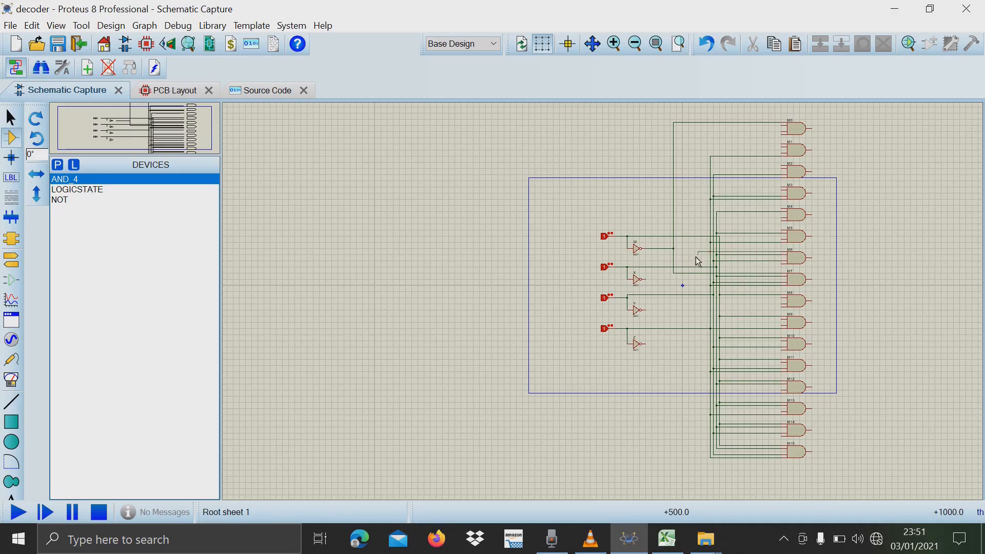
left_click(674, 230)
left_click(781, 208)
left_click(673, 208)
left_click(781, 186)
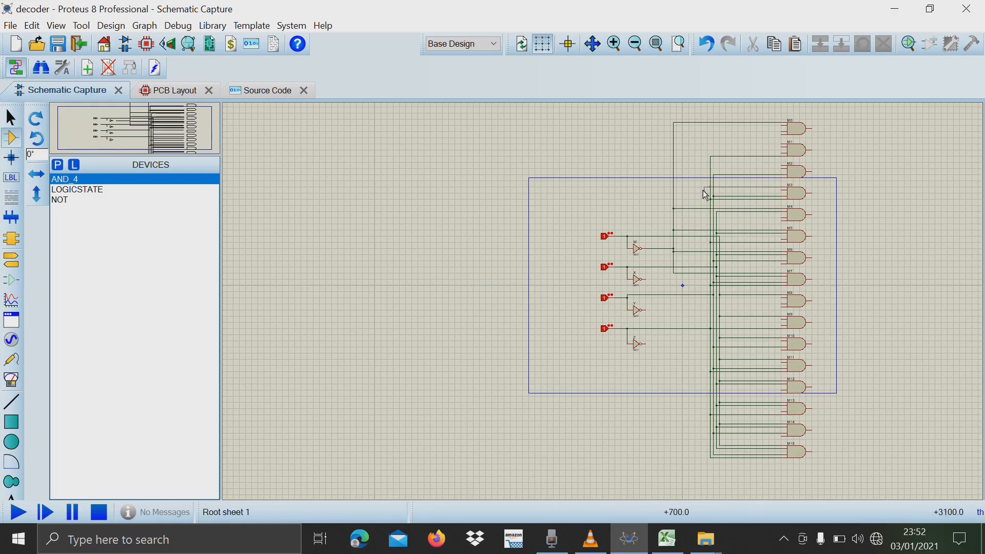
left_click(673, 187)
Connect the first inputs of AND gates M1 and M2 to the inverted W line, redoing the M1 wire once.
left_click(782, 143)
left_click(673, 144)
left_click(706, 44)
left_click(782, 143)
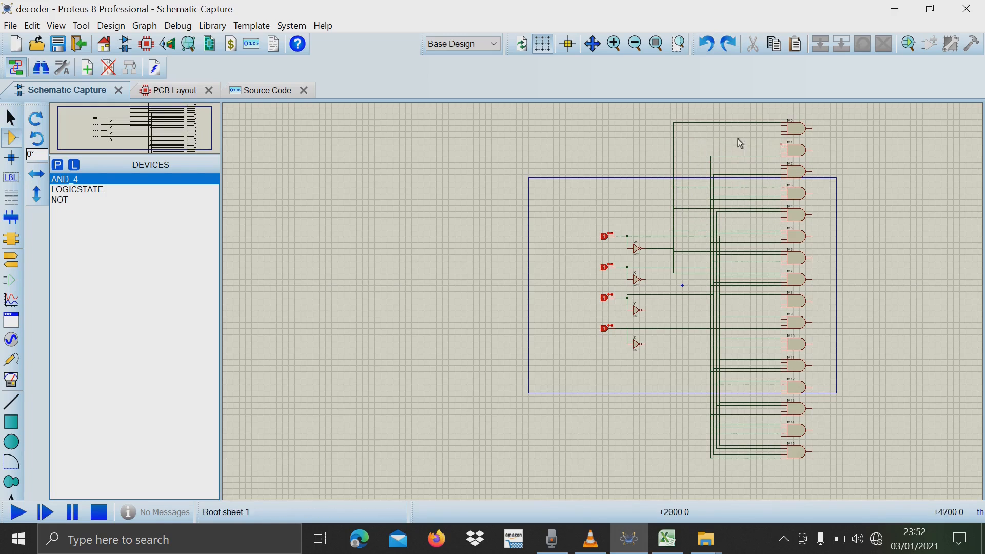
left_click(673, 144)
left_click(781, 165)
left_click(674, 165)
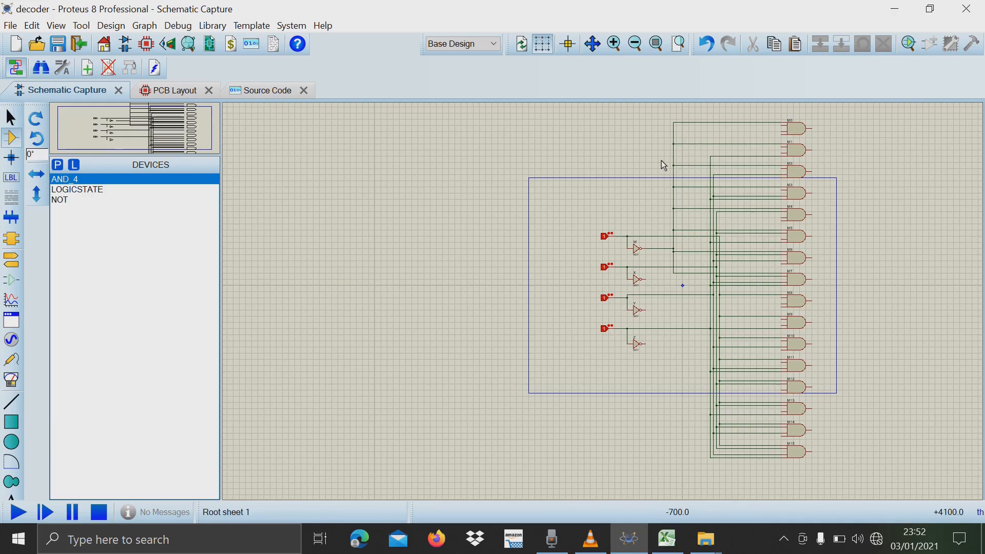
Highlight truth table cells L19:S22 in Excel, and in Proteus wire NOT gate X's output to the second inputs of M0 to M3.
left_click(679, 541)
left_click_drag(66, 173, 175, 196)
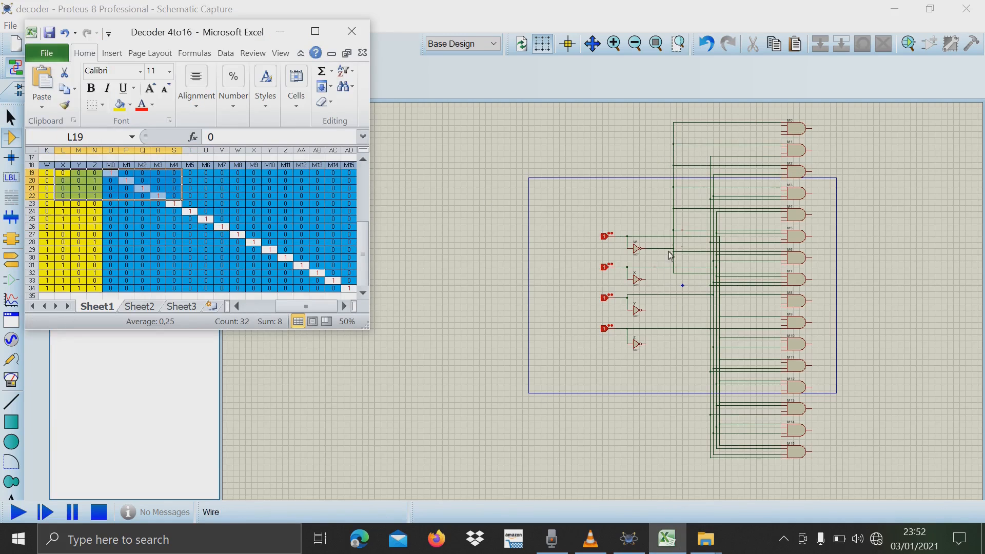
left_click(646, 279)
left_click(671, 279)
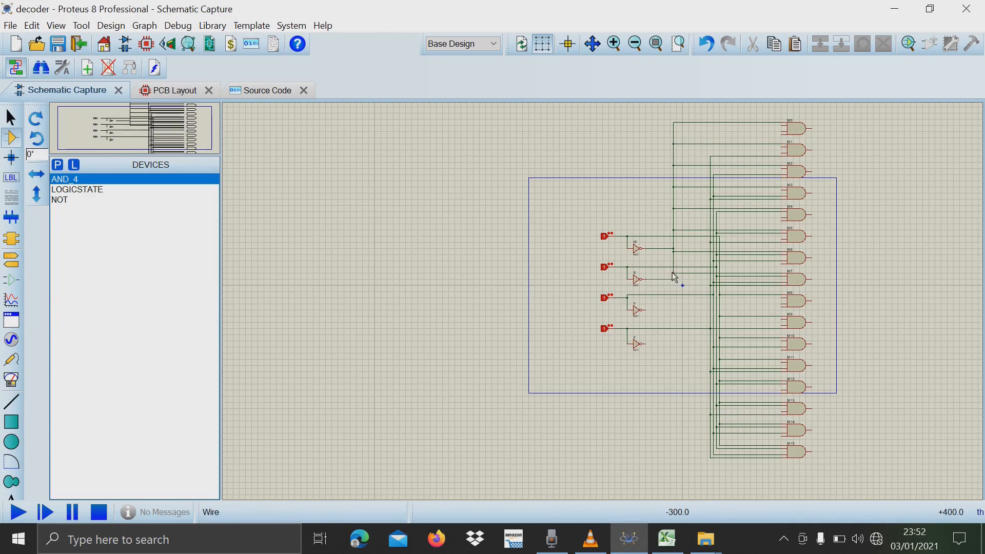
left_click(782, 126)
left_click(697, 190)
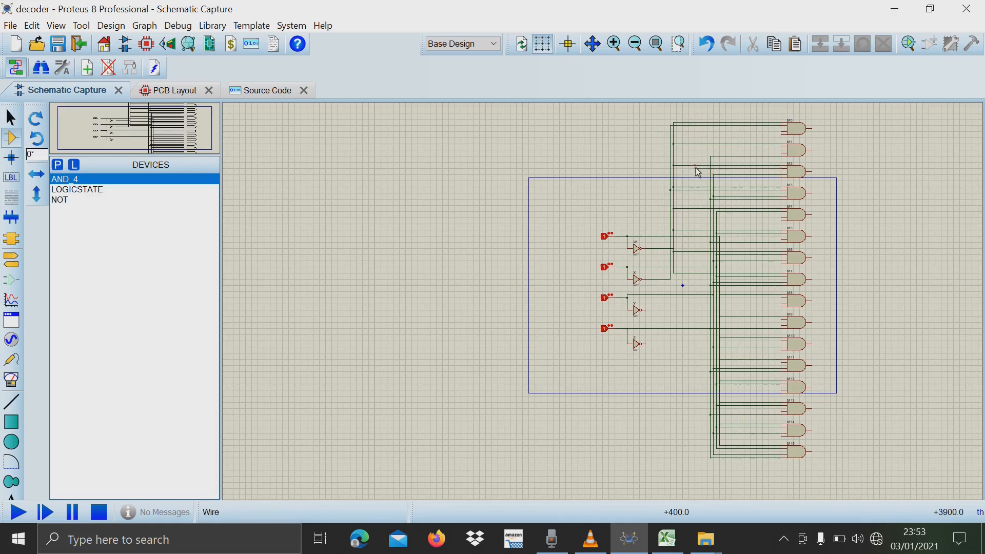
left_click(782, 146)
left_click(671, 146)
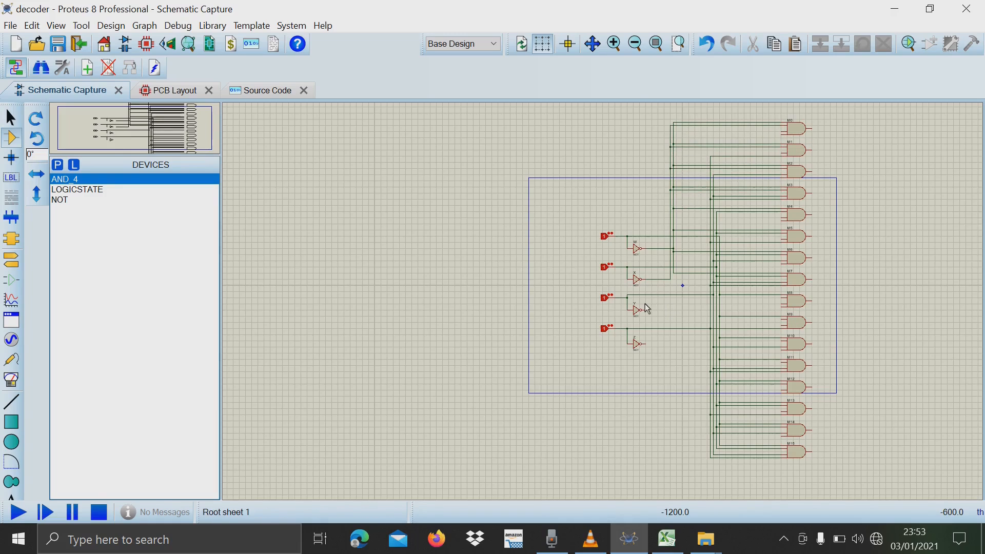
Highlight truth table cells L27:Z30 in Excel, and in Proteus branch the inverted X line to the second inputs of M8 to M11.
key("alt+Tab")
left_click_drag(62, 234, 290, 258)
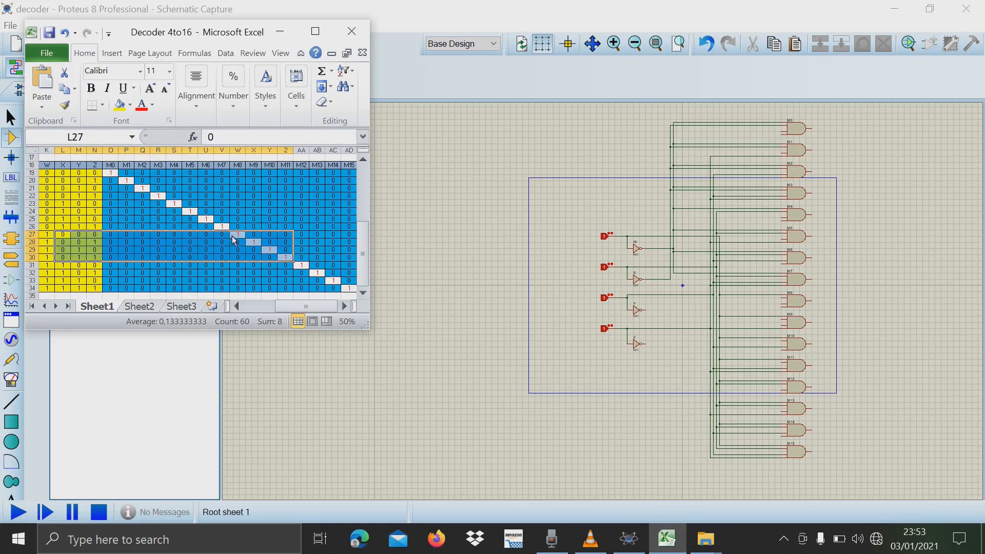
key("alt+Tab")
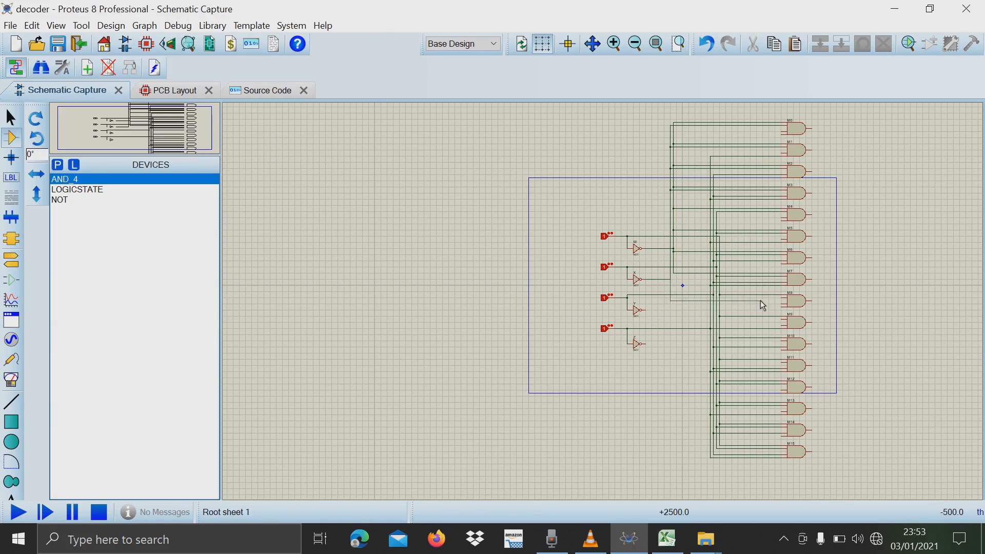
key("ctrl+z")
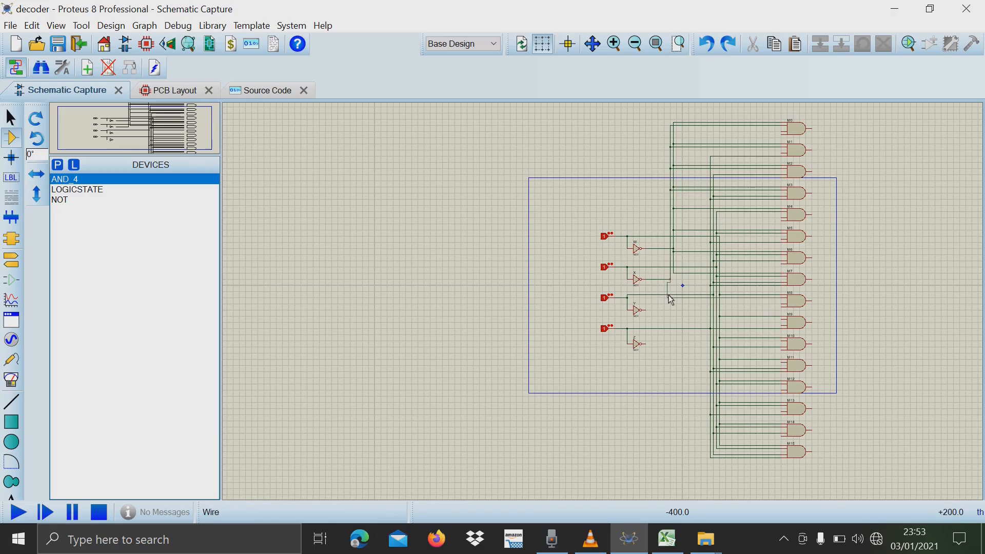
left_click(671, 280)
left_click(781, 362)
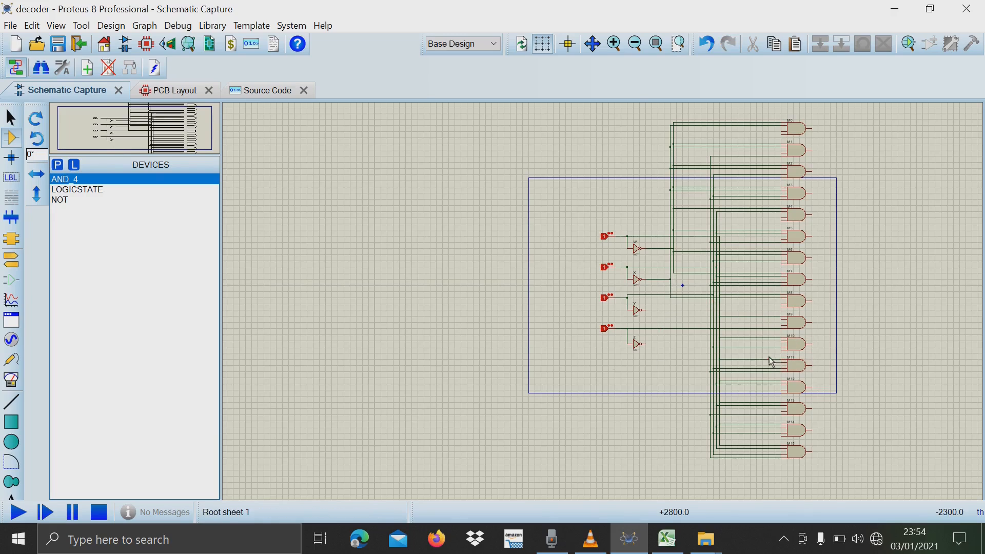
left_click(671, 319)
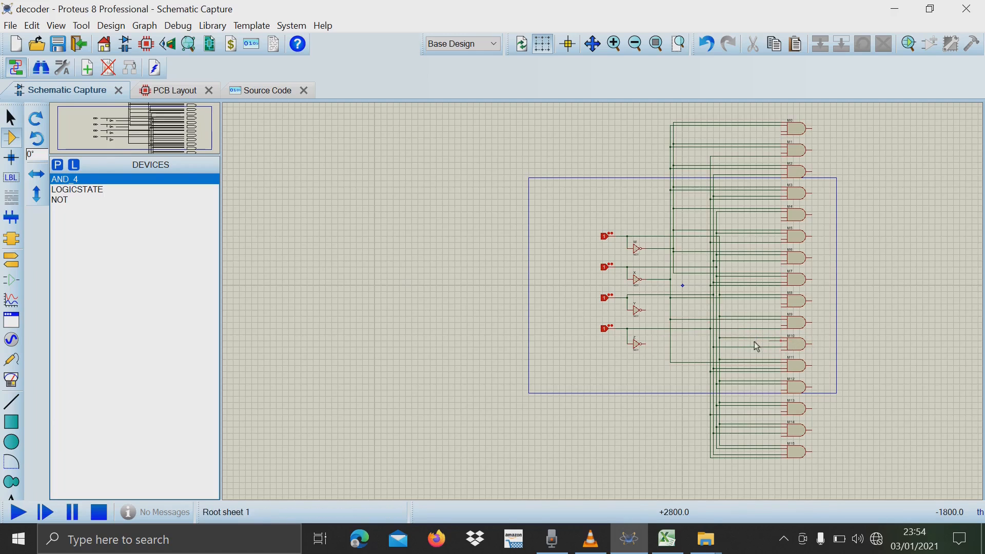
Wire NOT gate Y's output to M0's third input and branch it with a straight wire to M1's third input.
left_click(668, 539)
left_click(646, 311)
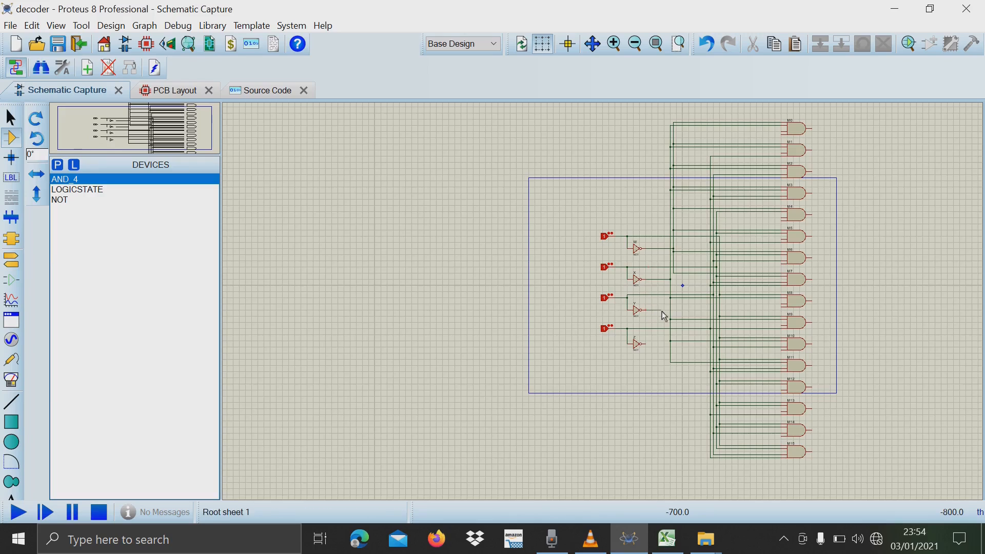
left_click(668, 311)
left_click(668, 135)
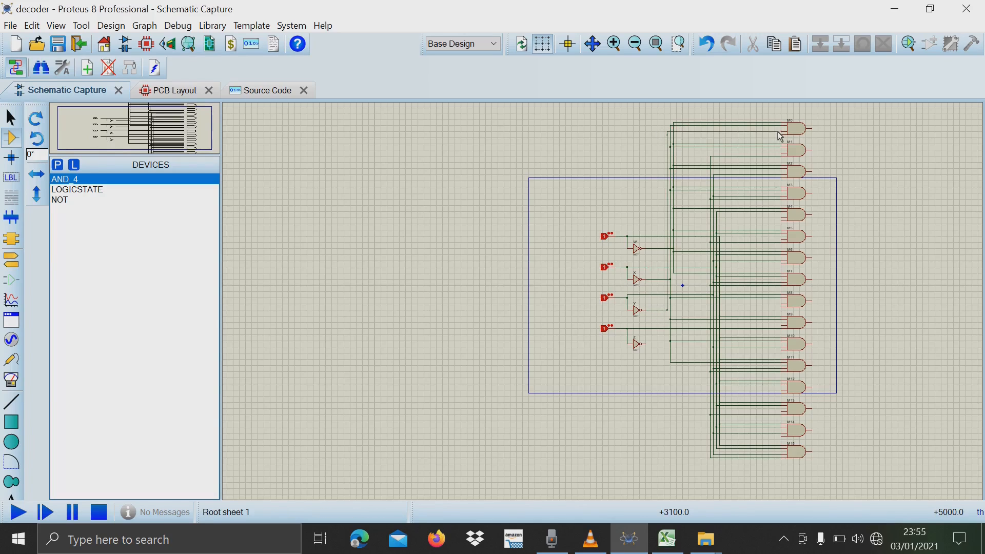
left_click(785, 153)
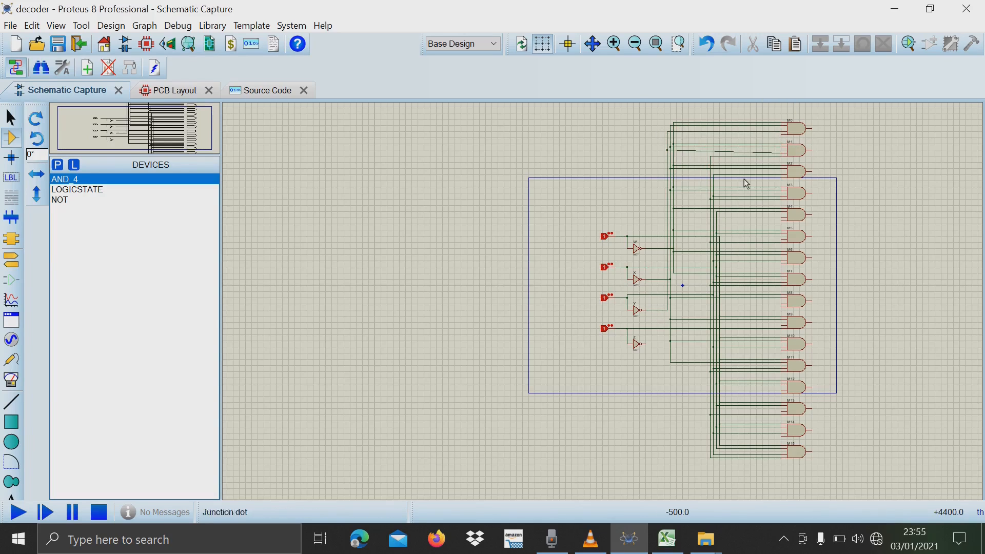
left_click(707, 44)
left_click(781, 153)
left_click(668, 153)
Connect the third inputs of AND gates M4, M5, M8 and M9 to the inverted Y line.
left_click(782, 218)
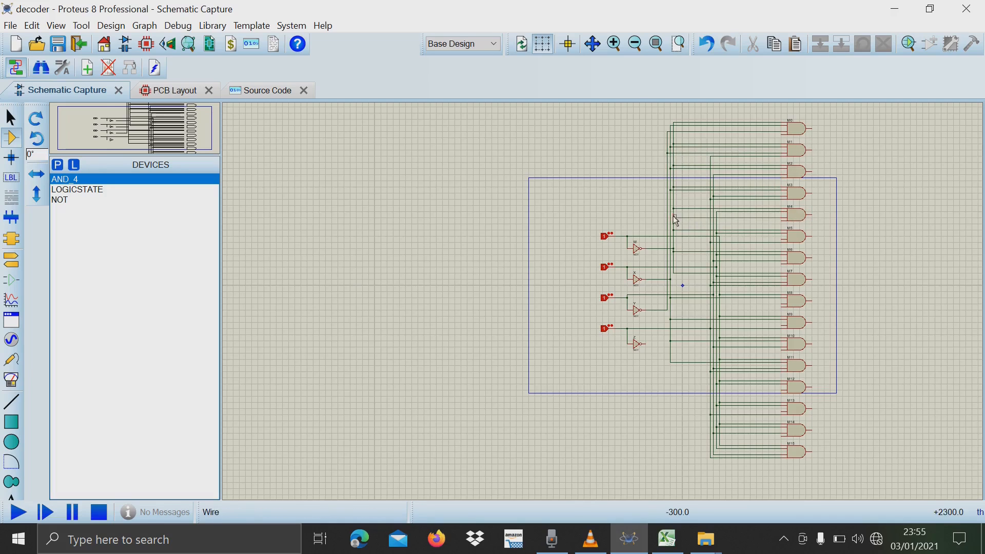
left_click(668, 218)
left_click(781, 239)
left_click(668, 240)
scroll(815, 270, "up", 1)
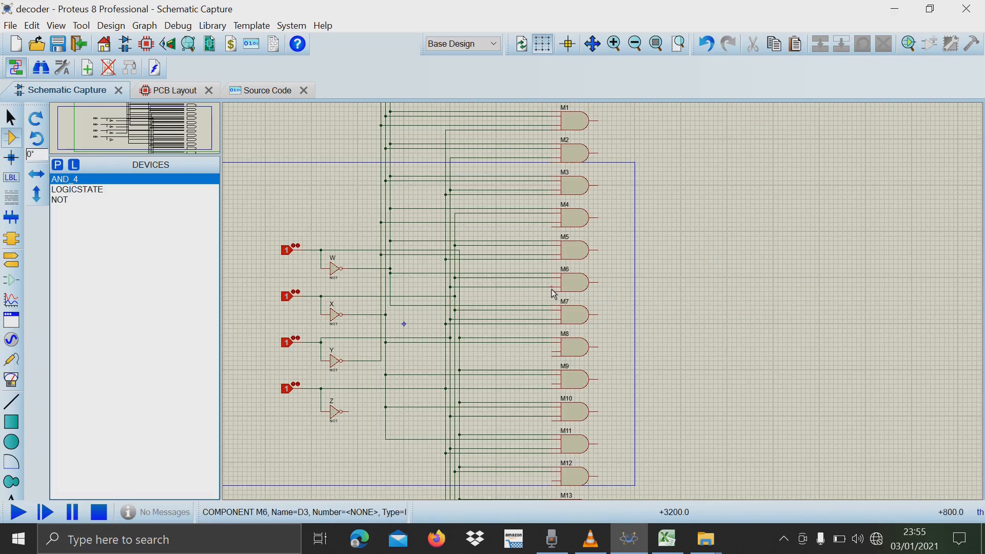
left_click(553, 352)
left_click(381, 352)
left_click(552, 384)
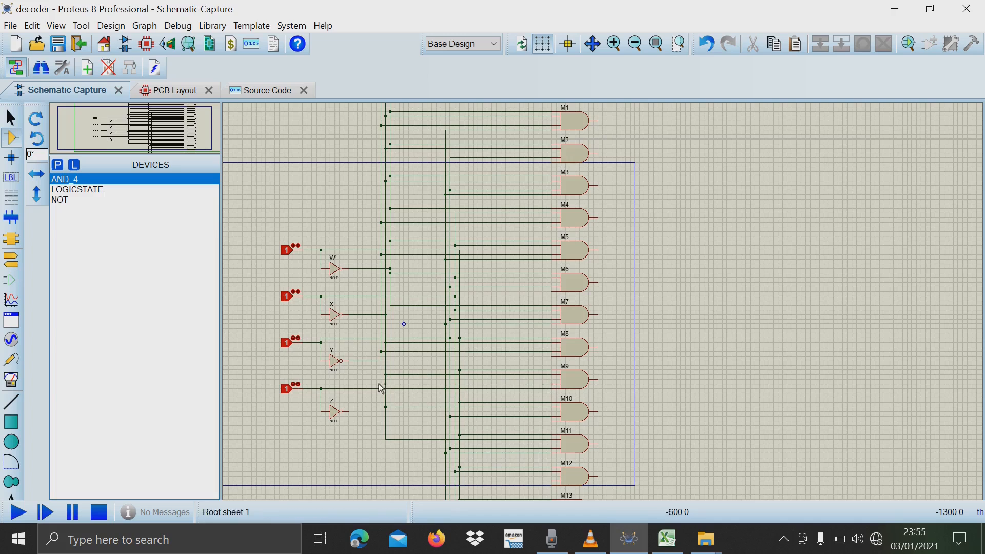
left_click(381, 361)
Extend the inverted Y line down to the third inputs of AND gates M12 and M13.
scroll(557, 476, "up", 2)
scroll(603, 297, "down", 1)
left_click(340, 163)
left_click(595, 308)
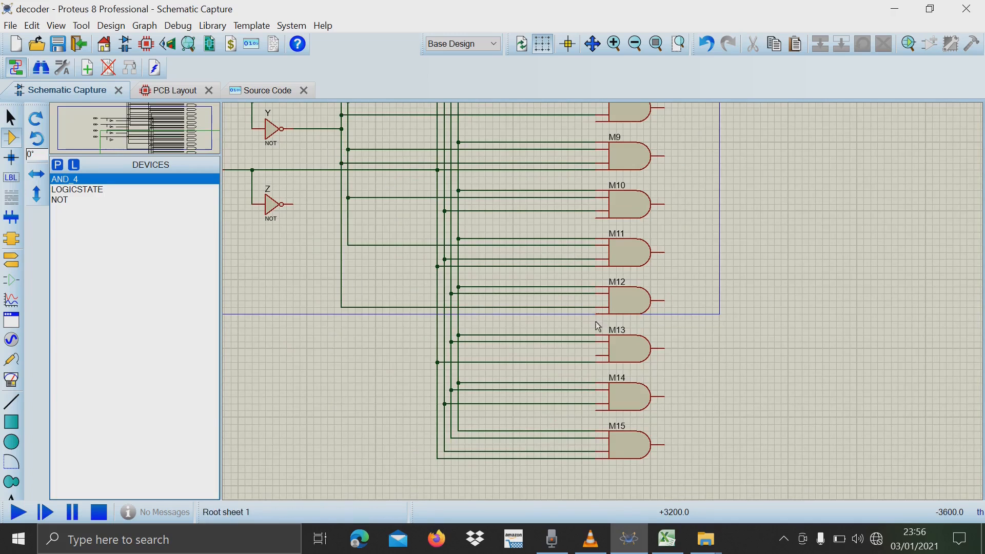
left_click(596, 356)
left_click(340, 318)
Check the Z column of the Excel truth table, and in Proteus wire NOT gate Z's output to the fourth inputs of M0, M2 and M4.
key("alt+Tab")
left_click_drag(95, 174, 110, 176)
key("alt+Tab")
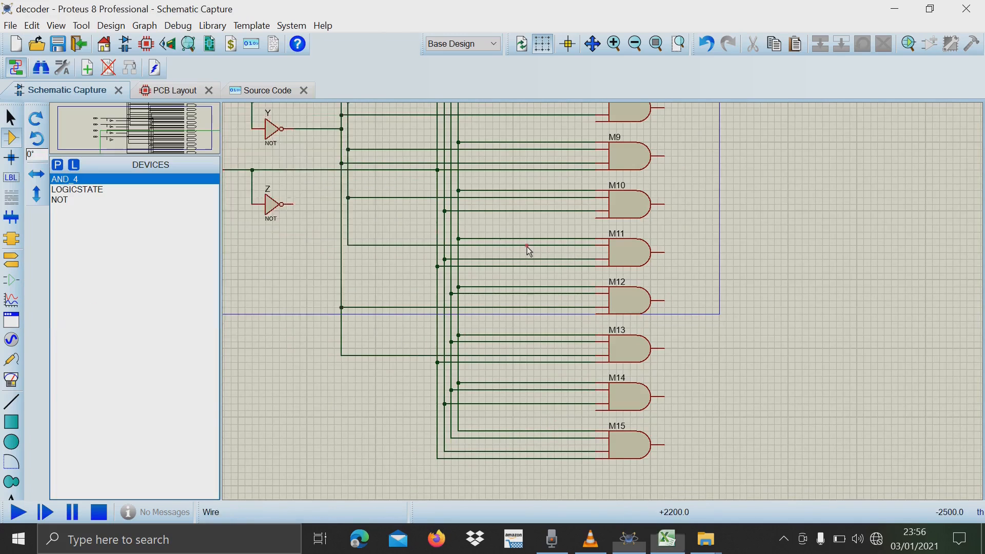
scroll(527, 250, "down", 2)
left_click(498, 280)
scroll(595, 144, "up", 1)
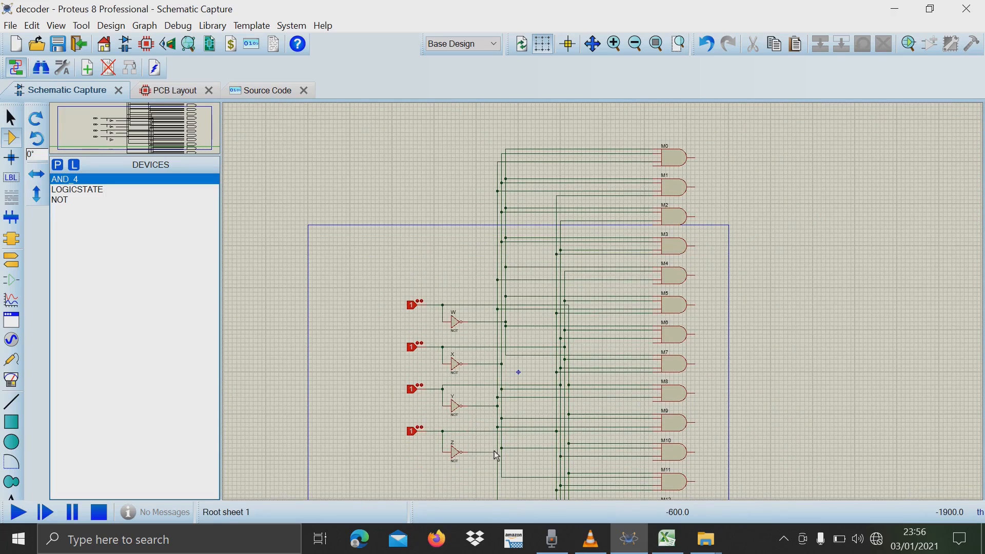
left_click(655, 165)
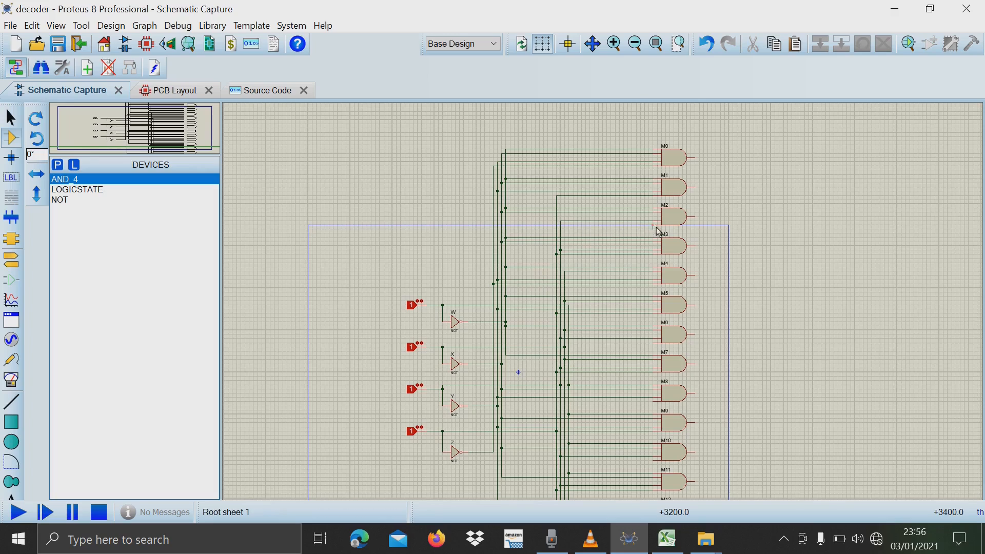
Connect the fourth inputs of AND gates M6, M8, M10, M12 and M14 to the inverted Z line.
double_click(653, 343)
left_click(632, 403)
left_click(499, 405)
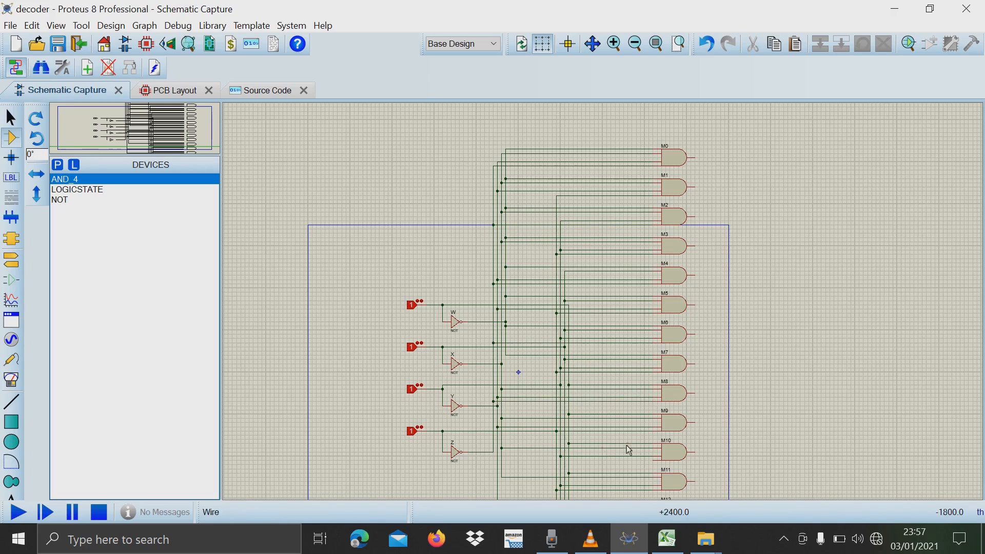
left_click(654, 460)
left_click(493, 453)
left_click(493, 458)
left_click(654, 409)
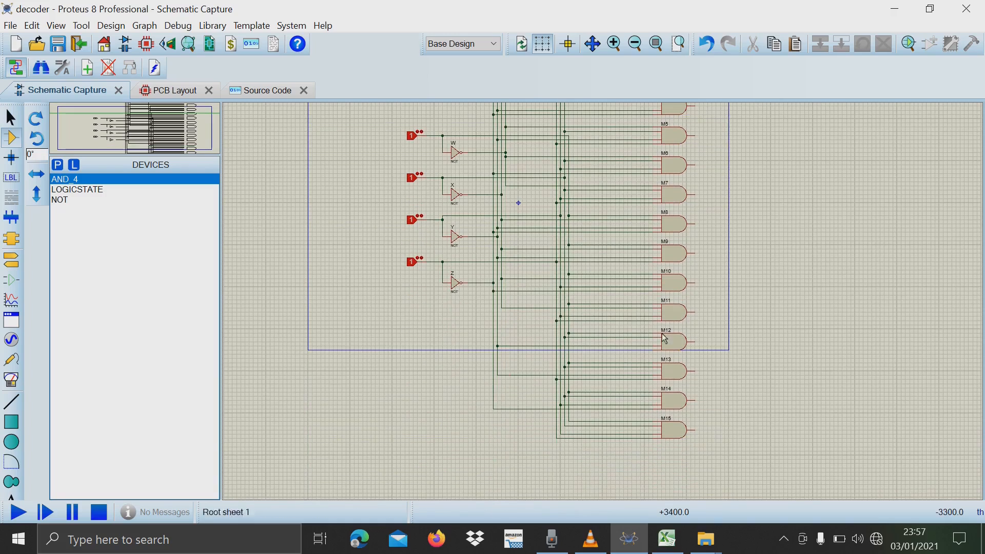
Search the device library for "logic state" and add LOGICPROBE to the project's devices.
scroll(830, 472, "down", 1)
scroll(831, 221, "up", 1)
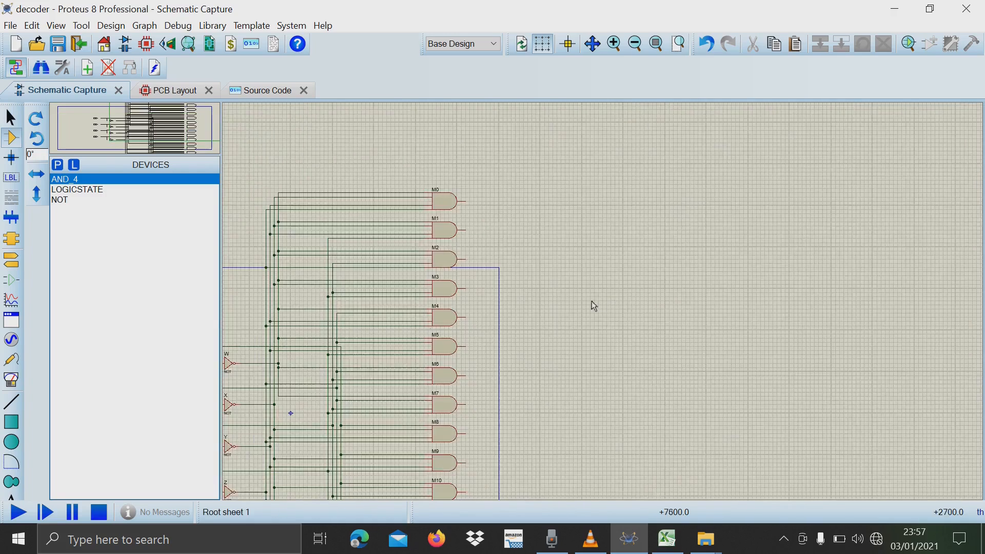
scroll(595, 302, "down", 2)
scroll(689, 178, "up", 1)
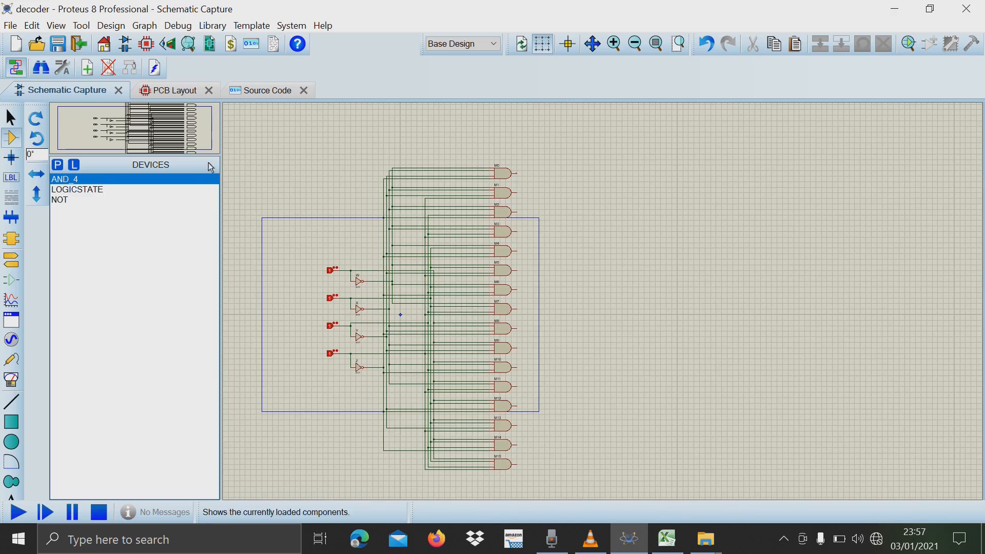
left_click(57, 164)
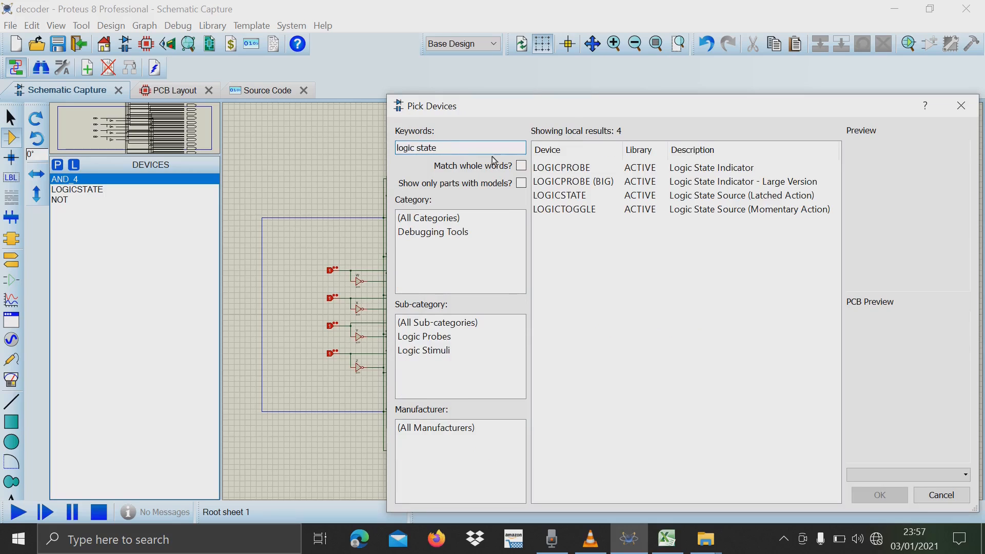
double_click(608, 169)
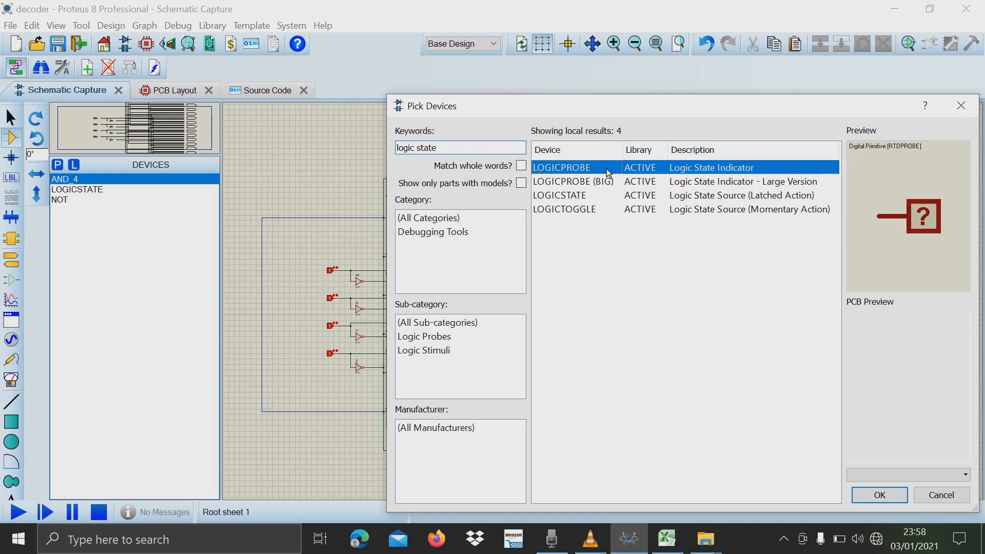
left_click(877, 494)
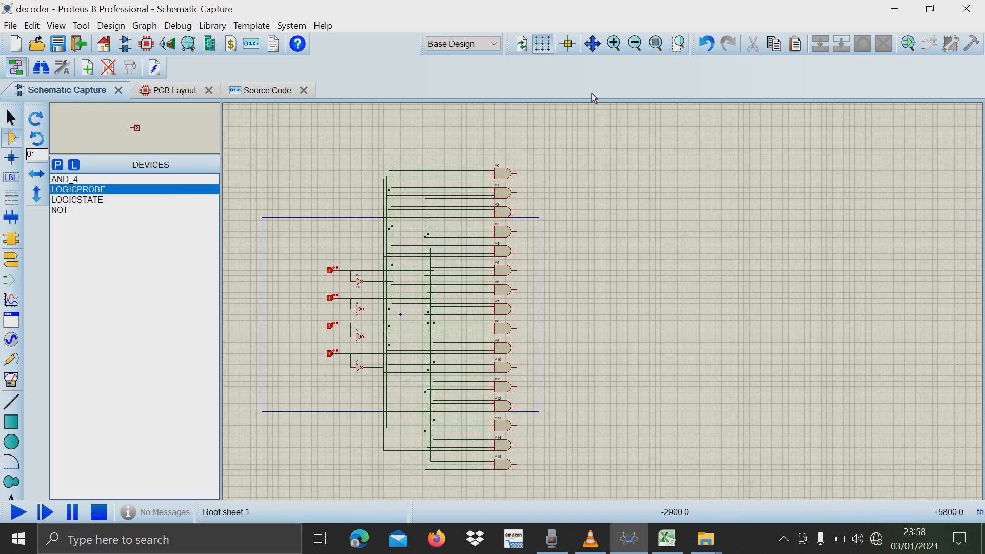
Place a column of logic probes level with the outputs of AND gates M0 to M3.
scroll(553, 191, "up", 4)
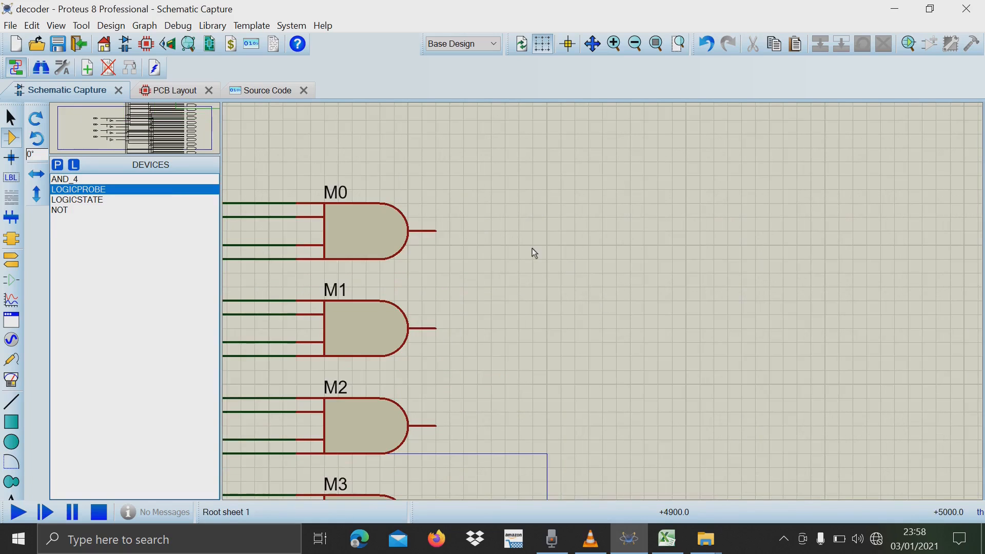
left_click(534, 236)
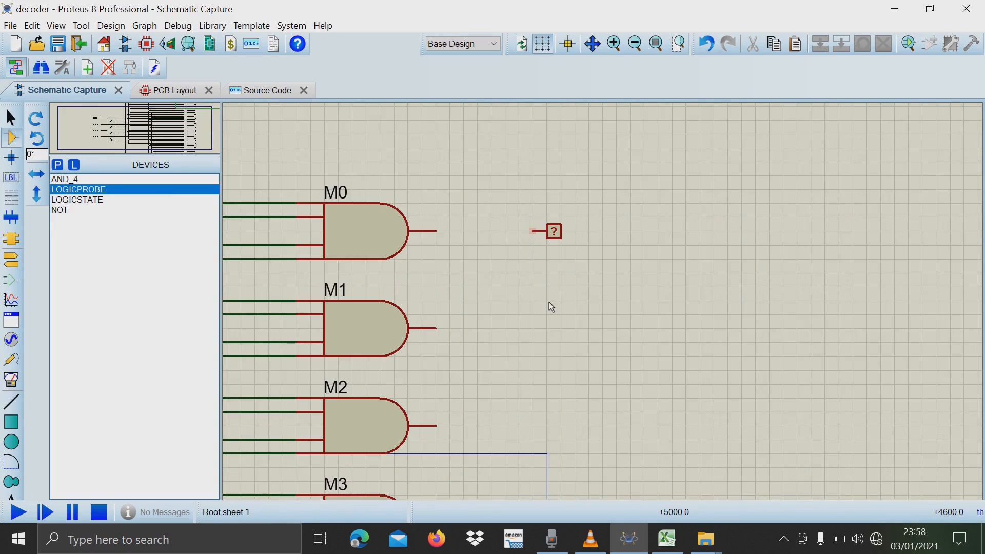
left_click(546, 334)
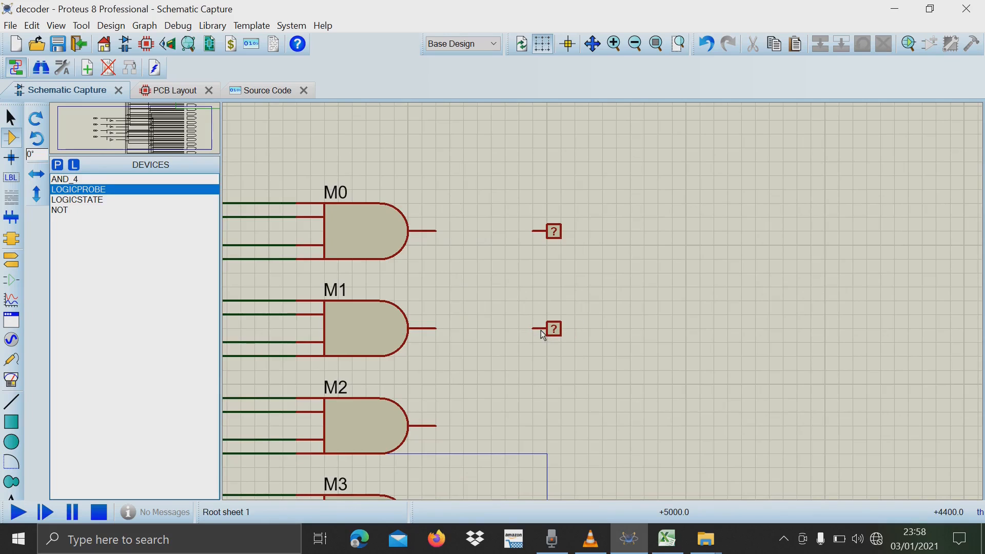
left_click(550, 433)
Copy the block of four logic probes and paste it level with the outputs of M4 to M7.
scroll(549, 433, "down", 2)
left_click(690, 250)
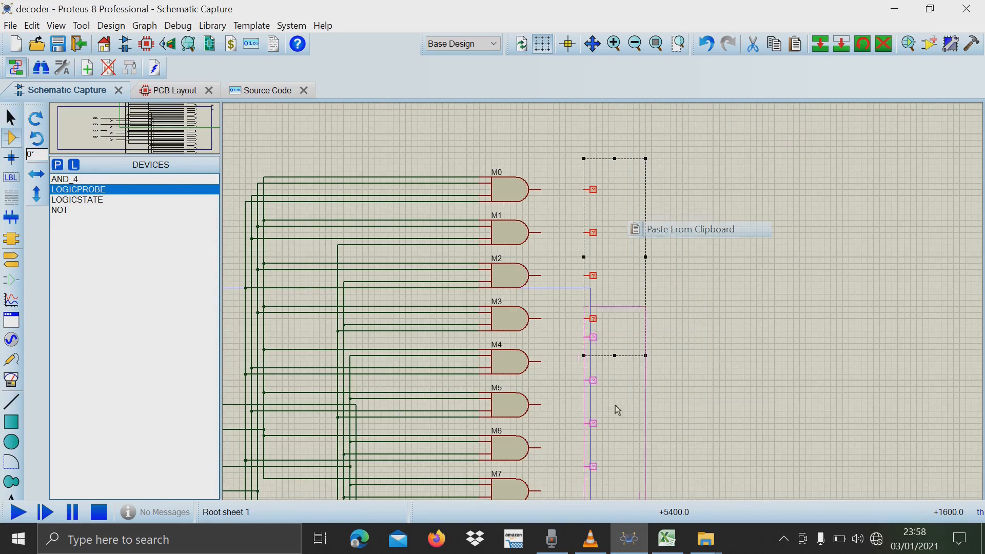
scroll(613, 430, "down", 3)
Copy the block of eight logic probes and paste it level with the outputs of AND gates M8 to M15.
left_click_drag(665, 403, 653, 402)
right_click(632, 345)
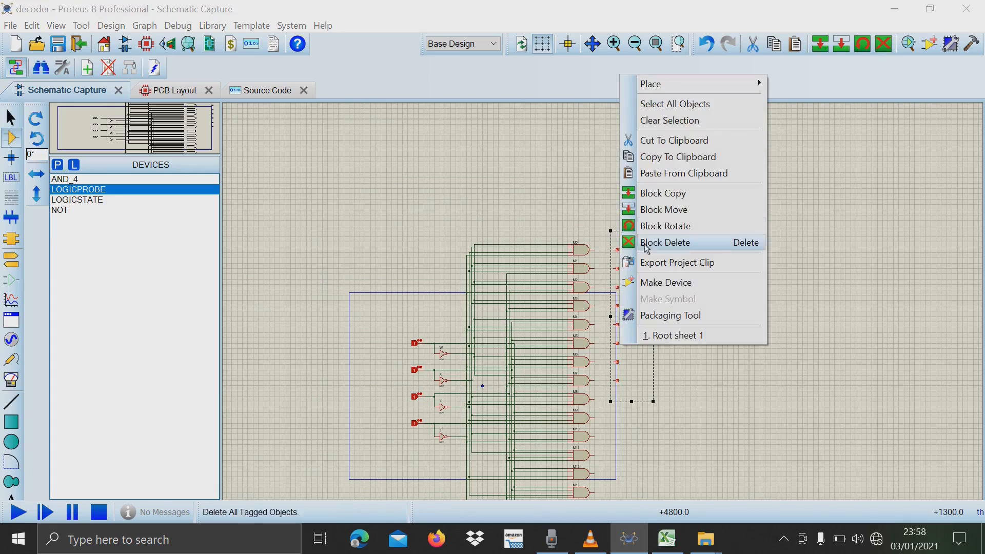
left_click(669, 157)
right_click(644, 437)
left_click(701, 264)
left_click(633, 466)
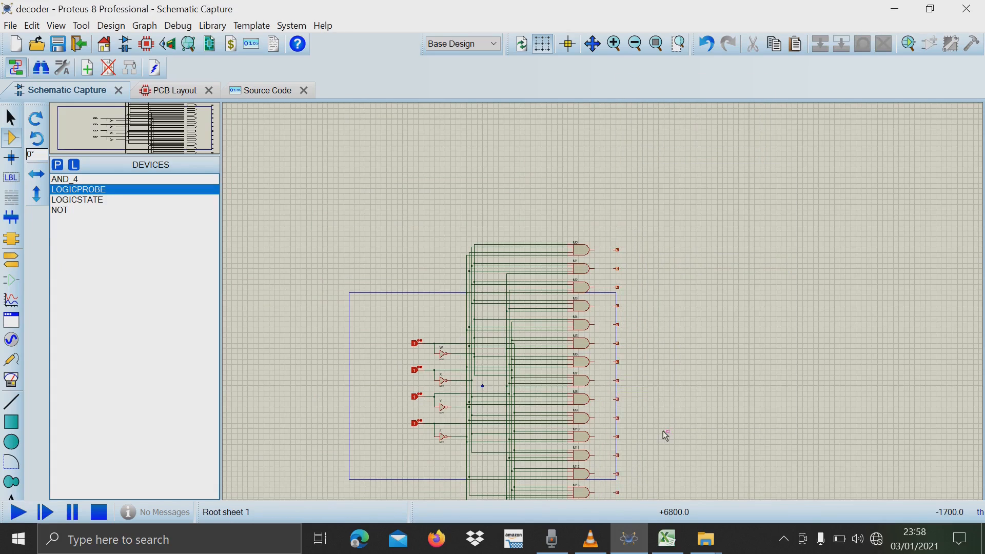
Wire the outputs of AND gates M15, M14, M13 and M12 to the logic probes level with them.
scroll(665, 437, "up", 1)
scroll(503, 429, "up", 1)
left_click(603, 313)
left_click(644, 312)
left_click(603, 272)
left_click(644, 271)
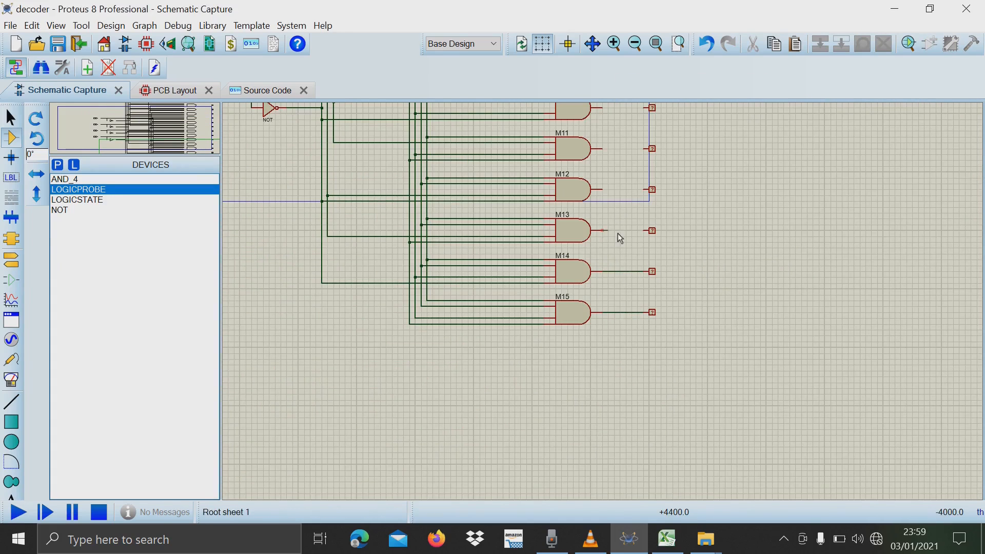
left_click(603, 231)
left_click(644, 230)
left_click(603, 190)
left_click(645, 189)
Wire the outputs of AND gates M11, M10, M9 and M8 to their logic probes.
scroll(605, 149, "up", 1)
left_click(603, 149)
left_click(644, 148)
left_click(543, 205)
left_click(602, 205)
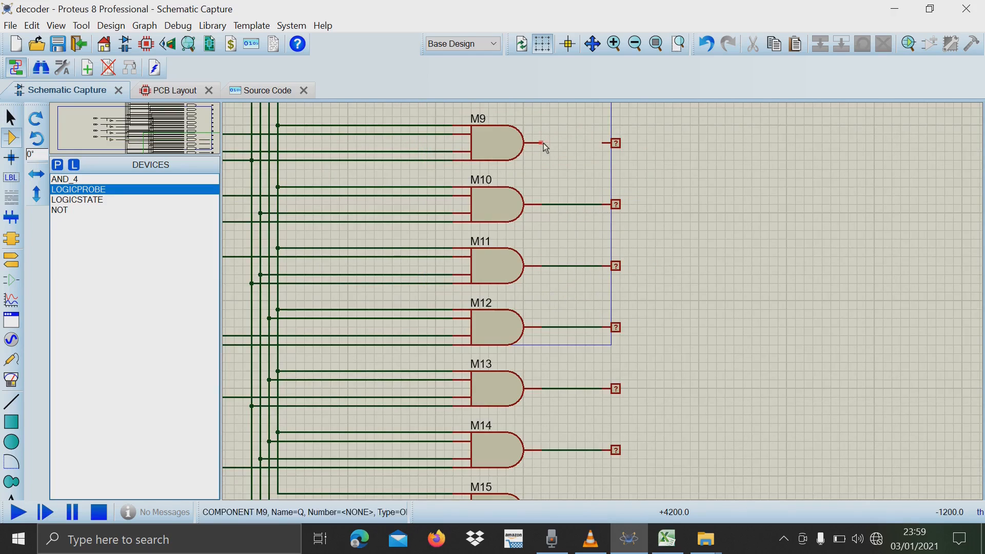
left_click(543, 144)
left_click(603, 144)
scroll(629, 171, "up", 1)
scroll(604, 303, "down", 4)
scroll(588, 218, "up", 2)
left_click(570, 418)
left_click(612, 418)
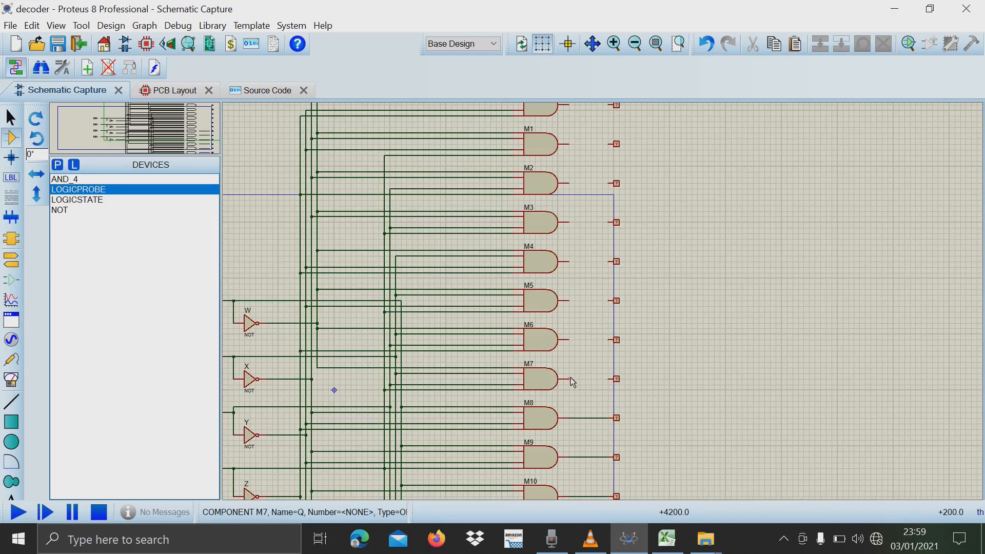
Wire the outputs of AND gates M7, M6, M5 and M4 to their logic probes.
left_click(569, 378)
left_click(612, 379)
left_click(569, 340)
left_click(611, 340)
left_click(569, 300)
left_click(612, 300)
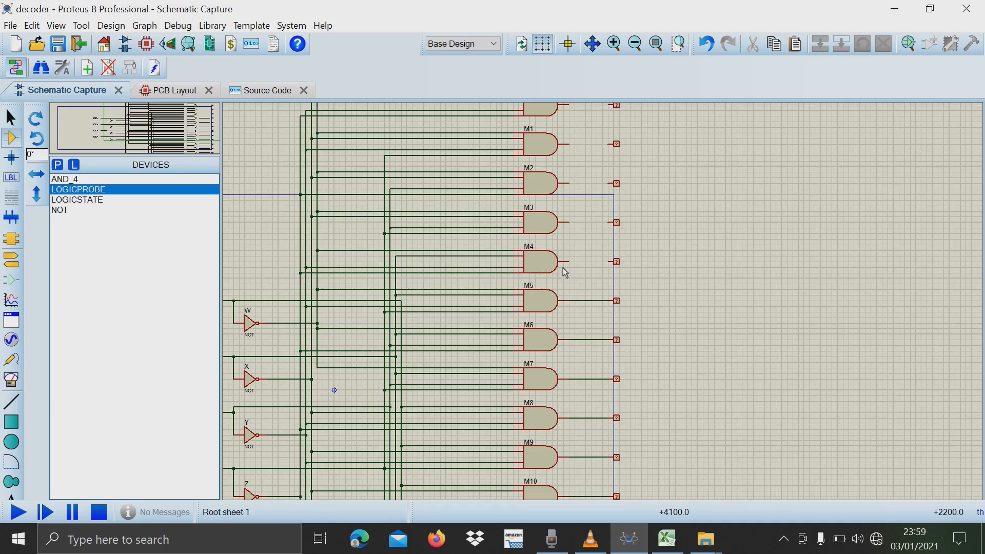
left_click(570, 262)
left_click(612, 261)
Wire the outputs of AND gates M3, M2, M1 and M0 to their logic probes.
left_click(569, 222)
left_click(612, 223)
left_click(569, 183)
left_click(611, 183)
left_click(569, 144)
left_click(610, 144)
scroll(611, 145, "up", 1)
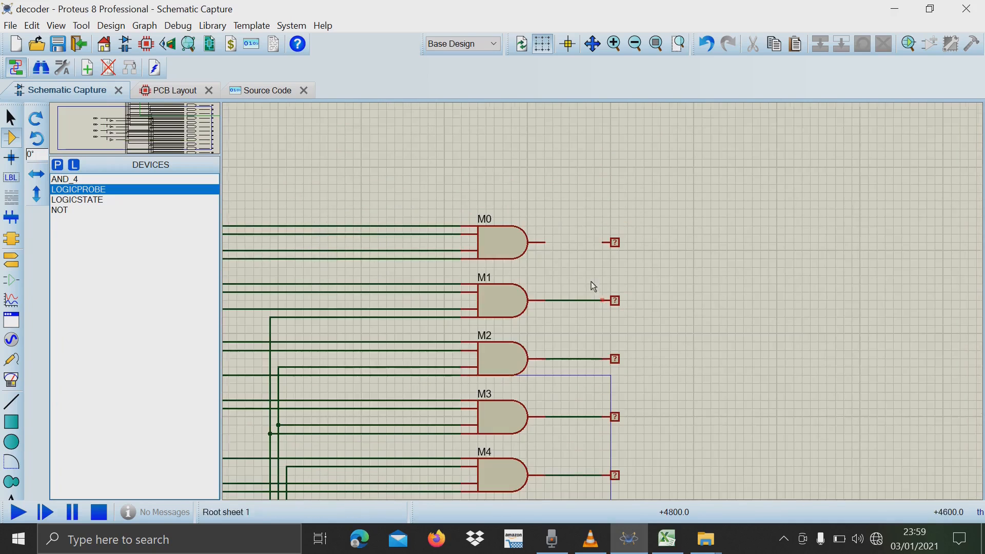
left_click(543, 242)
left_click(603, 242)
Set the four input logic states W, X, Y and Z to 0.
scroll(603, 242, "down", 5)
scroll(606, 308, "up", 3)
scroll(603, 302, "down", 1)
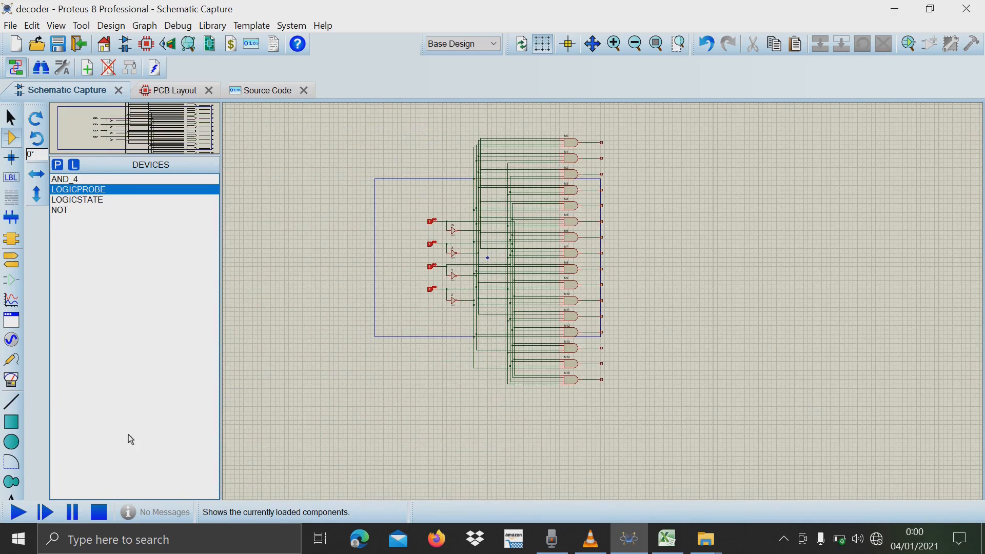
left_click(432, 222)
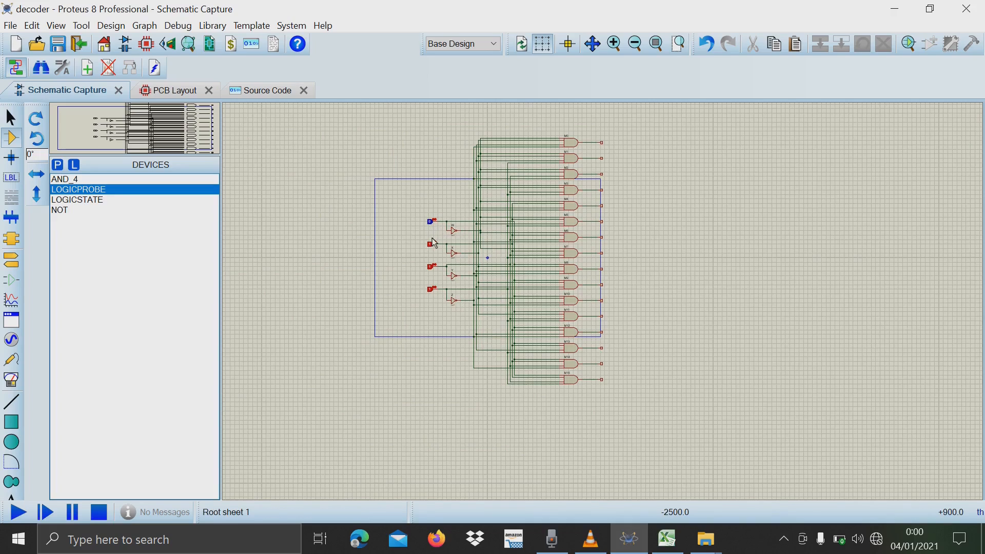
left_click(431, 245)
left_click(432, 266)
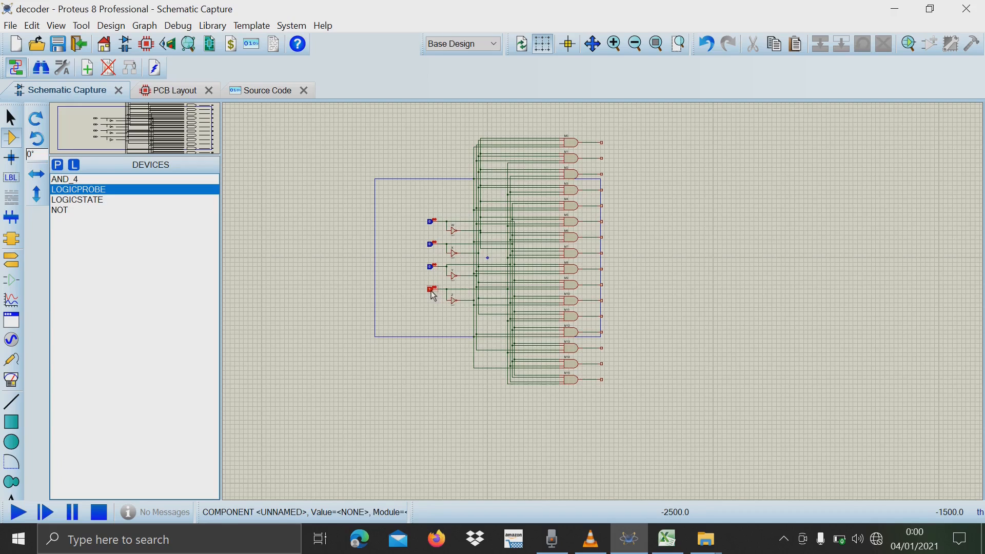
left_click(432, 290)
Restore the Proteus window to a smaller size so the schematic sits beside the Excel truth table.
left_click(930, 8)
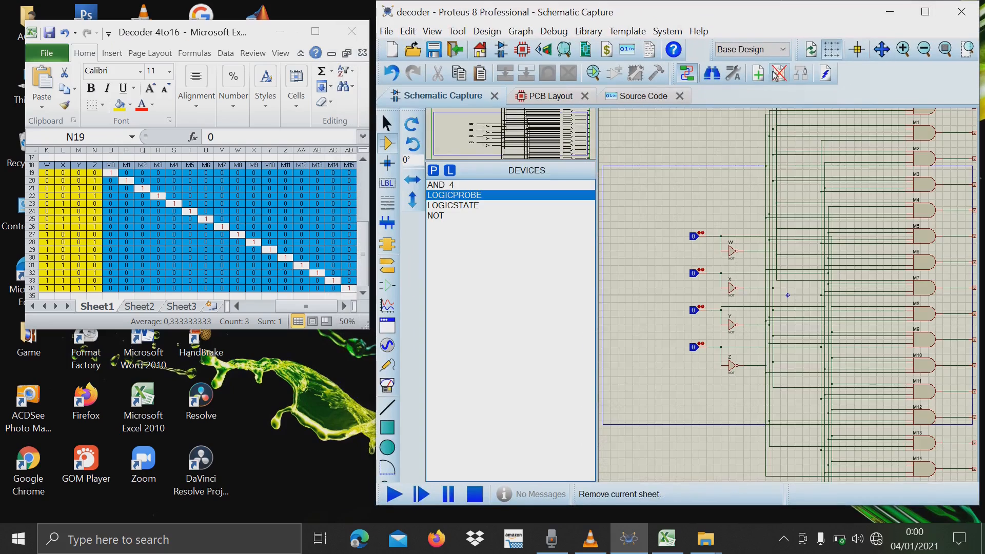
scroll(791, 300, "down", 1)
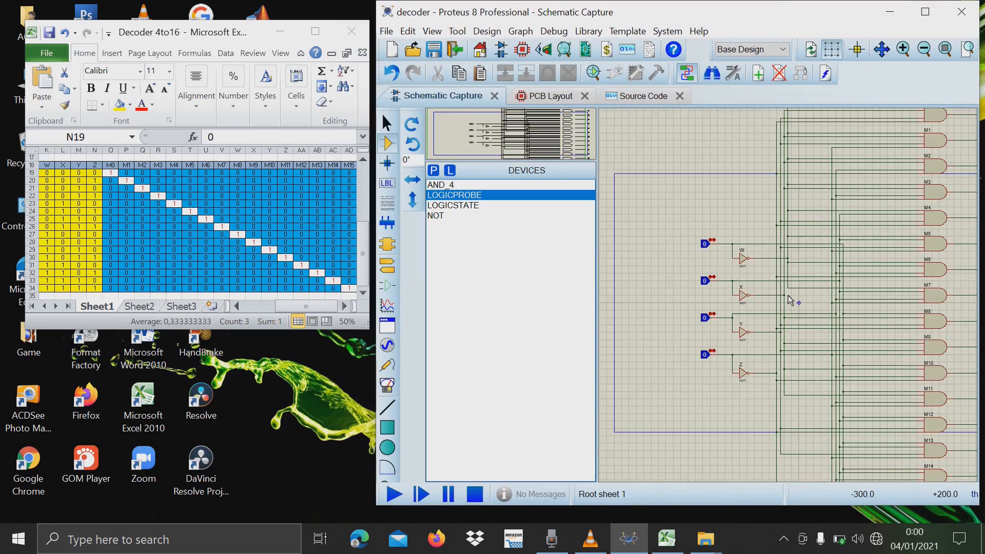
left_click(883, 50)
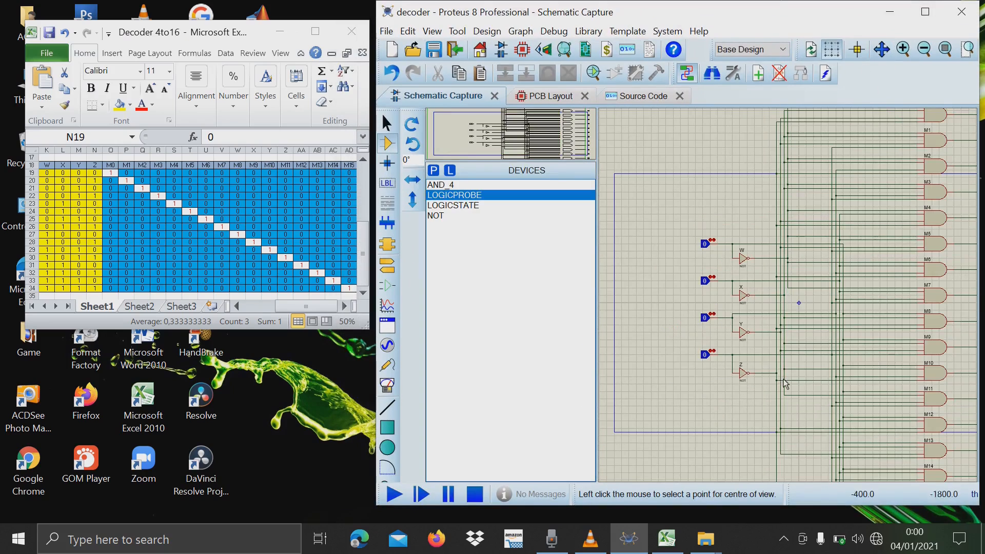
left_click(907, 323)
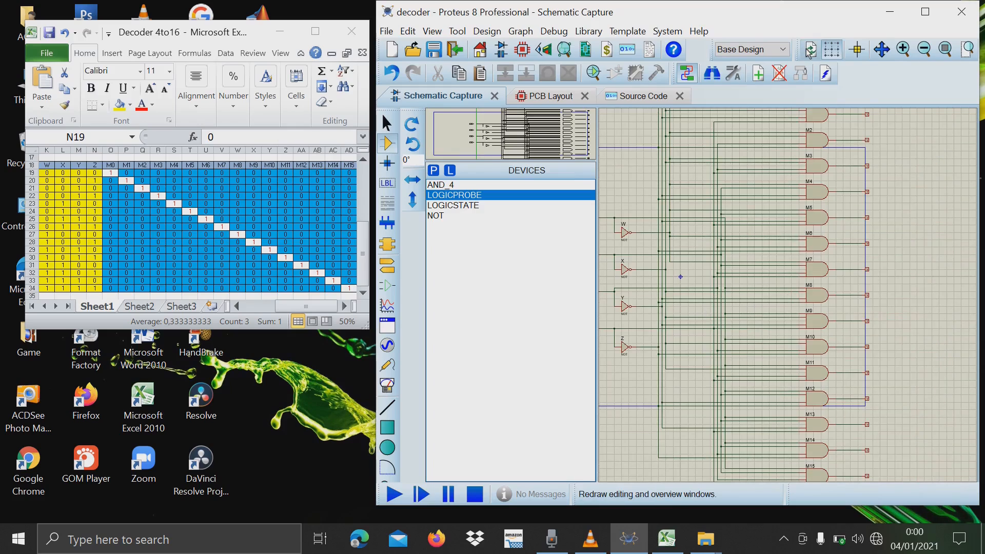
scroll(758, 370, "up", 1)
scroll(788, 296, "down", 1)
scroll(790, 300, "down", 1)
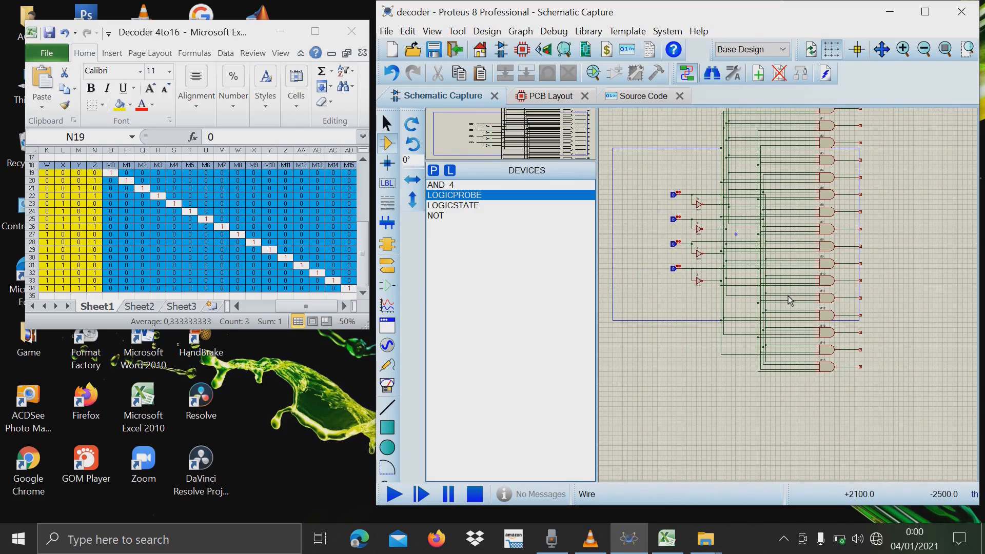
scroll(805, 235, "up", 1)
scroll(789, 296, "down", 1)
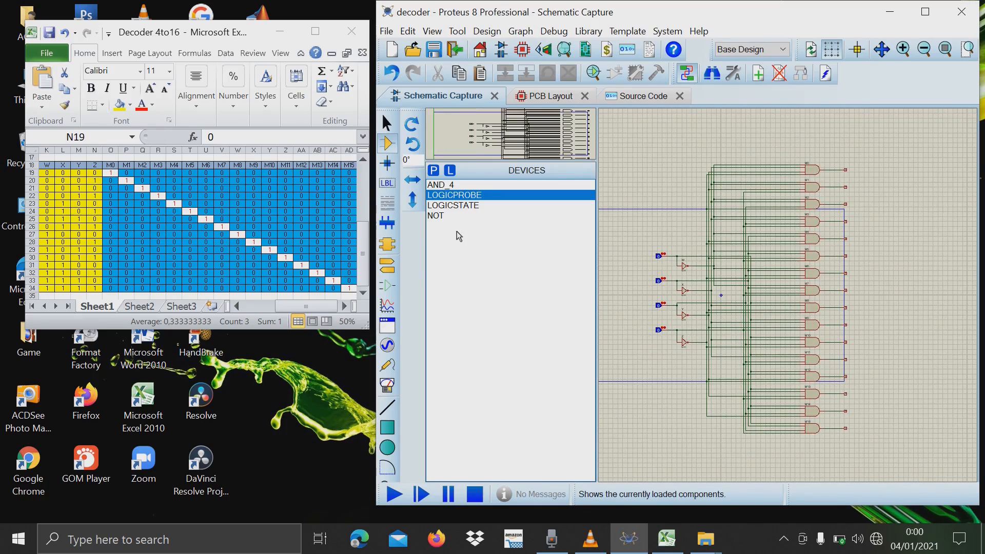
Move the entire decoder circuit as one block into the empty area to the right of the sheet border.
left_click_drag(640, 131, 921, 448)
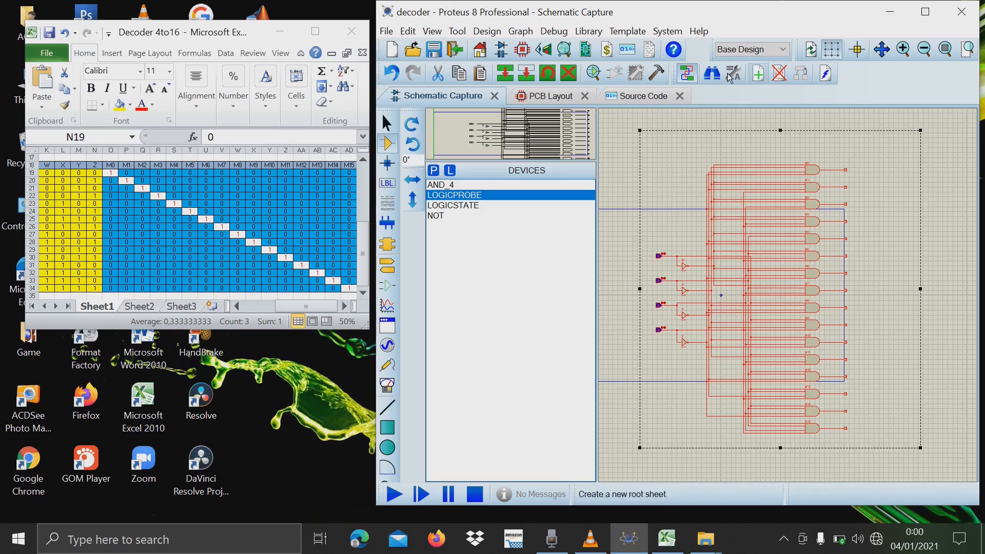
left_click(526, 73)
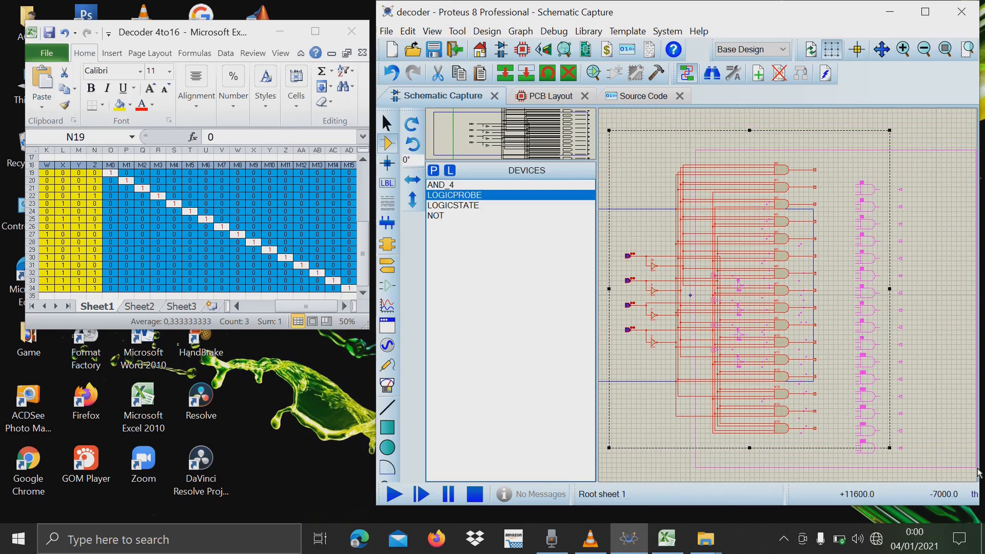
left_click(978, 472)
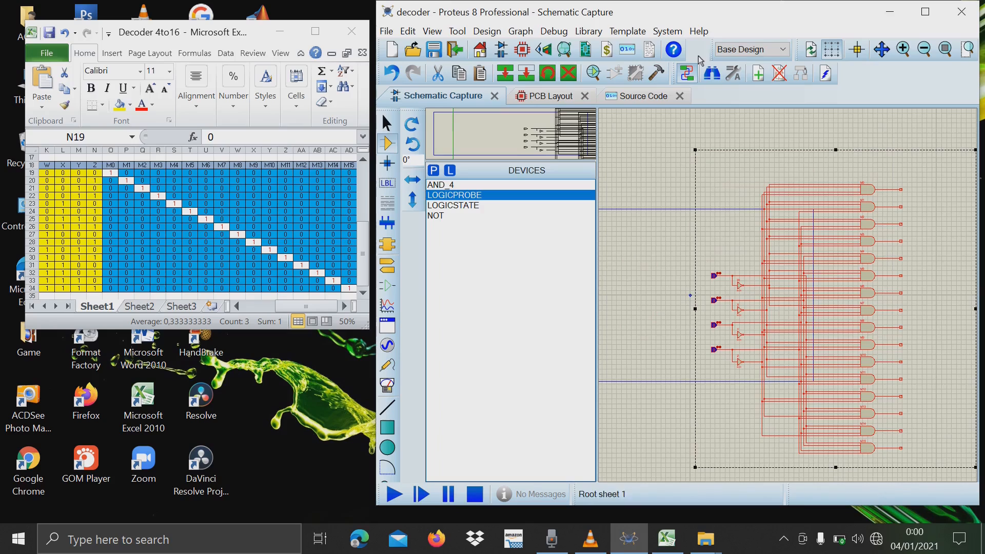
left_click(882, 49)
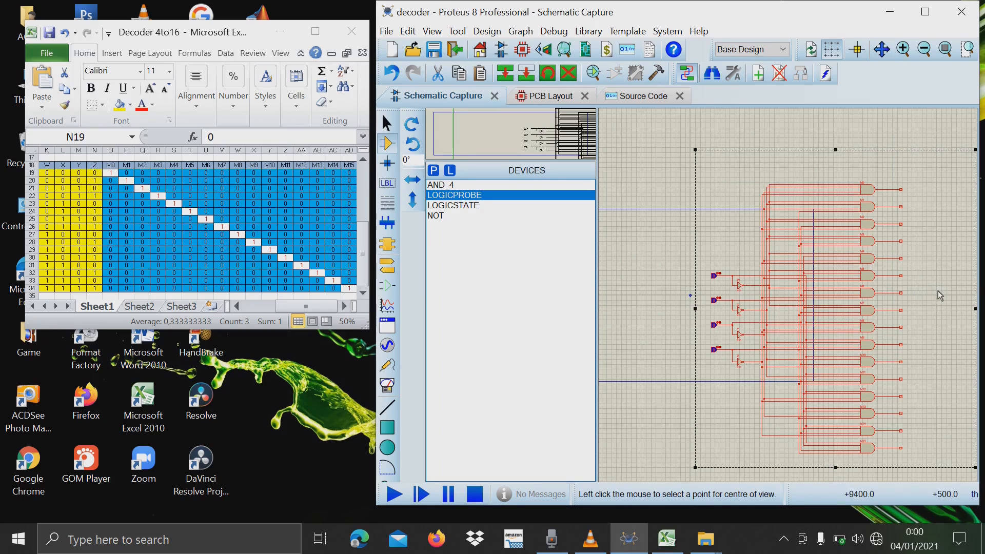
left_click(940, 291)
left_click(527, 73)
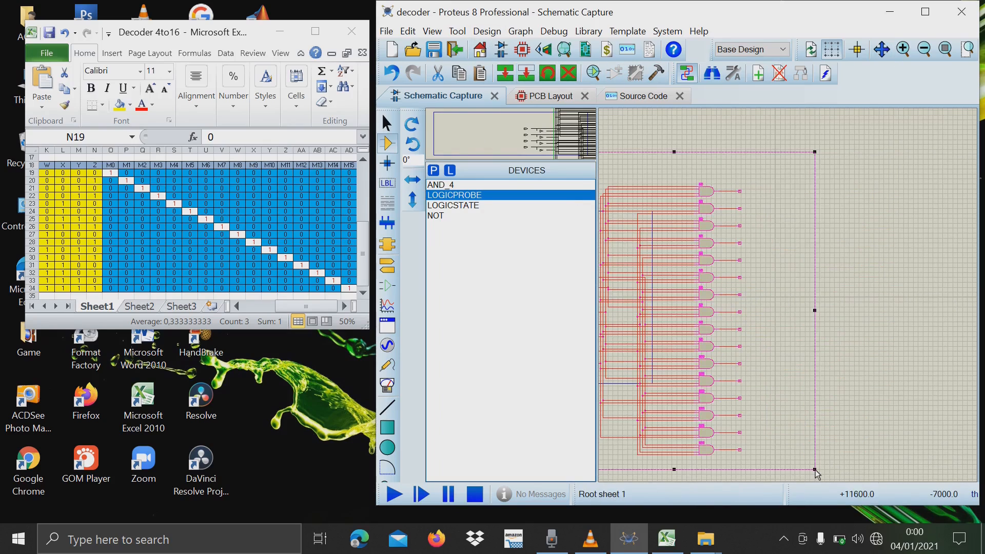
left_click(949, 424)
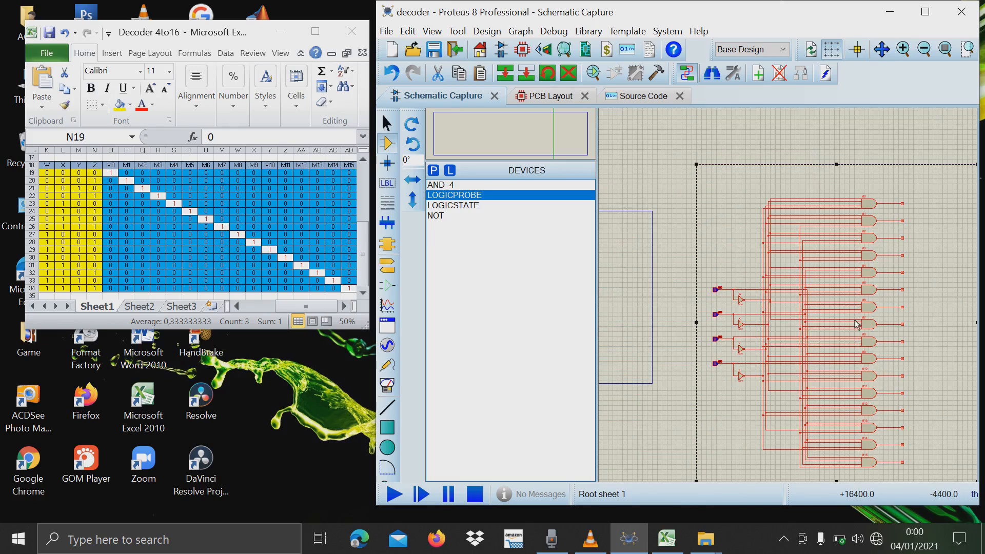
left_click(794, 158)
Select the first W, X, Y, Z combination, K19:N19, in the Excel truth table and start the simulation in Proteus.
scroll(884, 342, "up", 2)
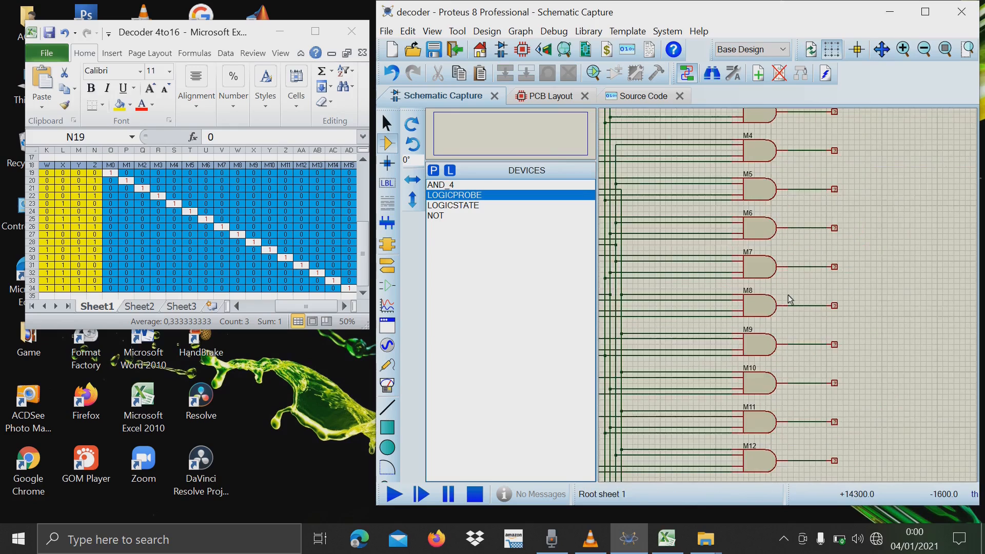
scroll(790, 301, "down", 3)
scroll(791, 300, "up", 3)
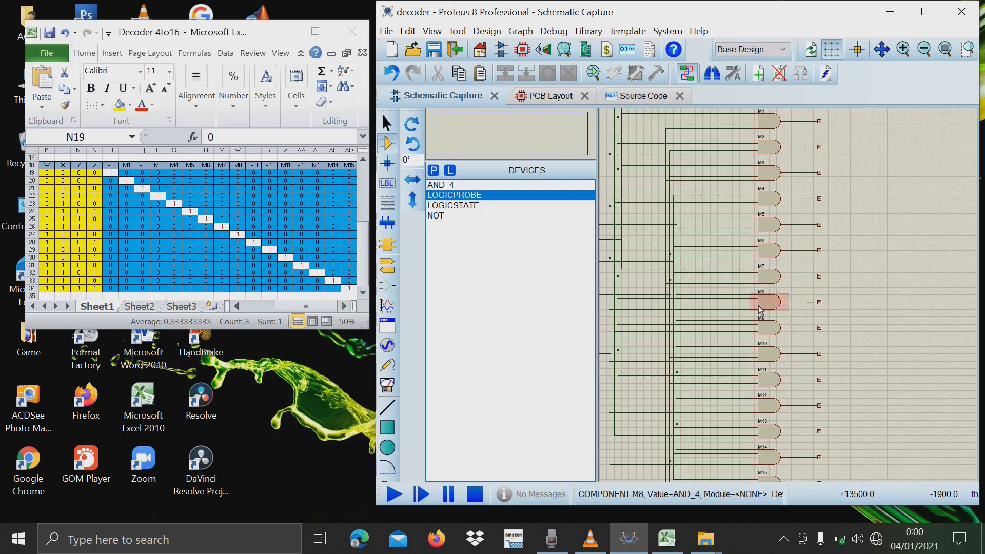
scroll(769, 305, "down", 2)
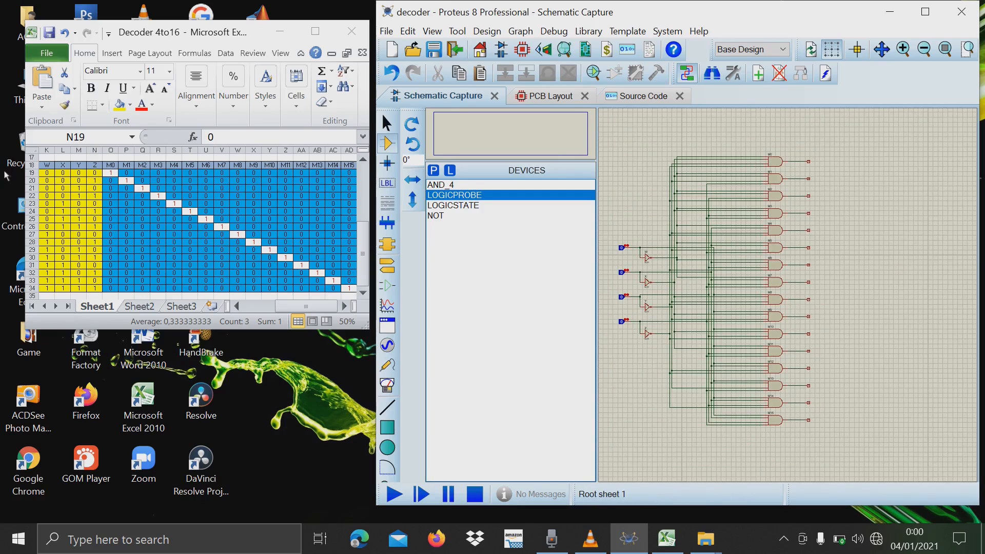
left_click(50, 175)
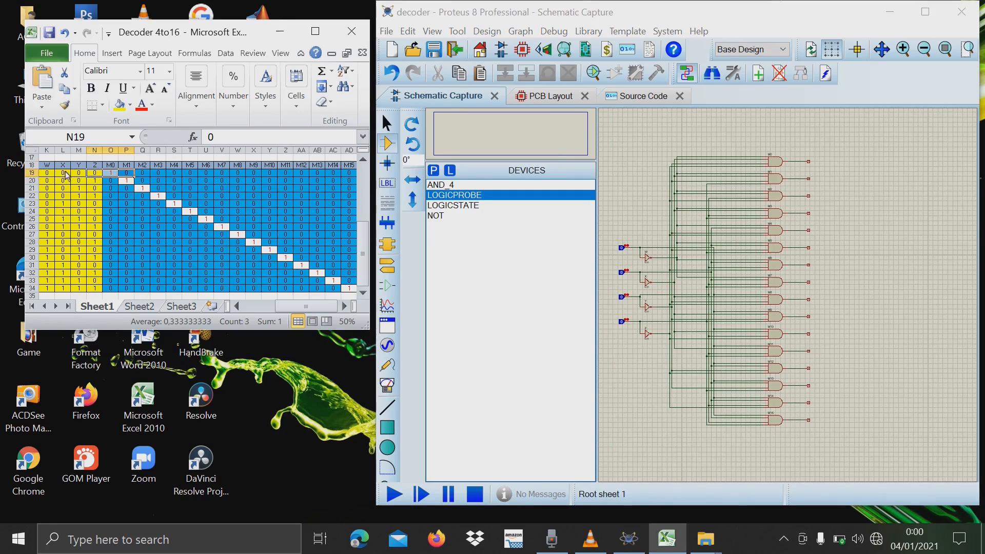
left_click(74, 196)
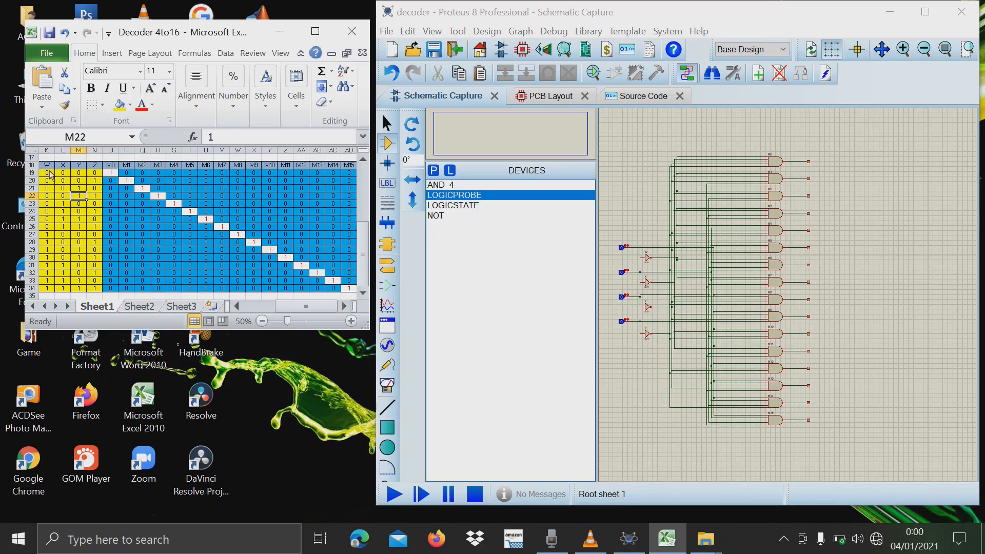
left_click_drag(46, 173, 95, 173)
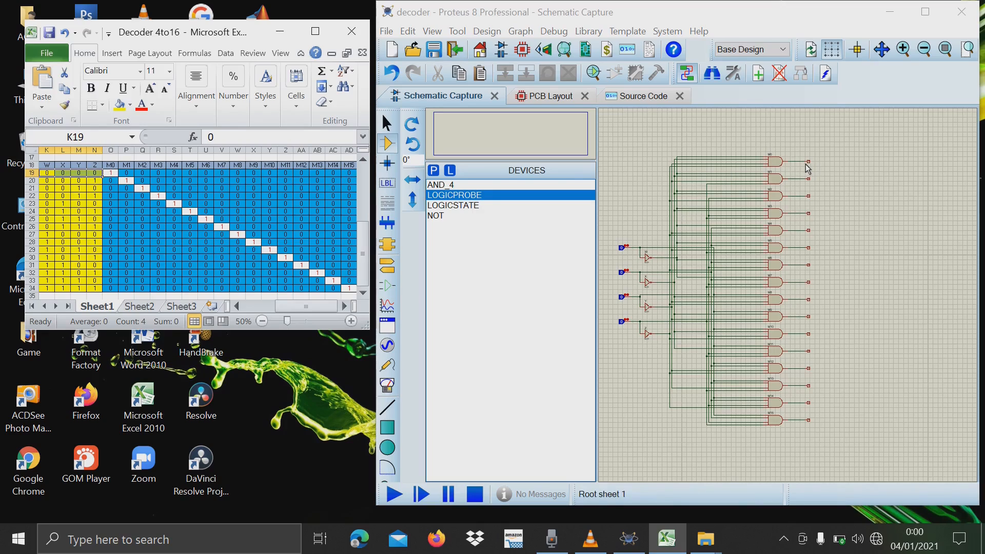
left_click(392, 490)
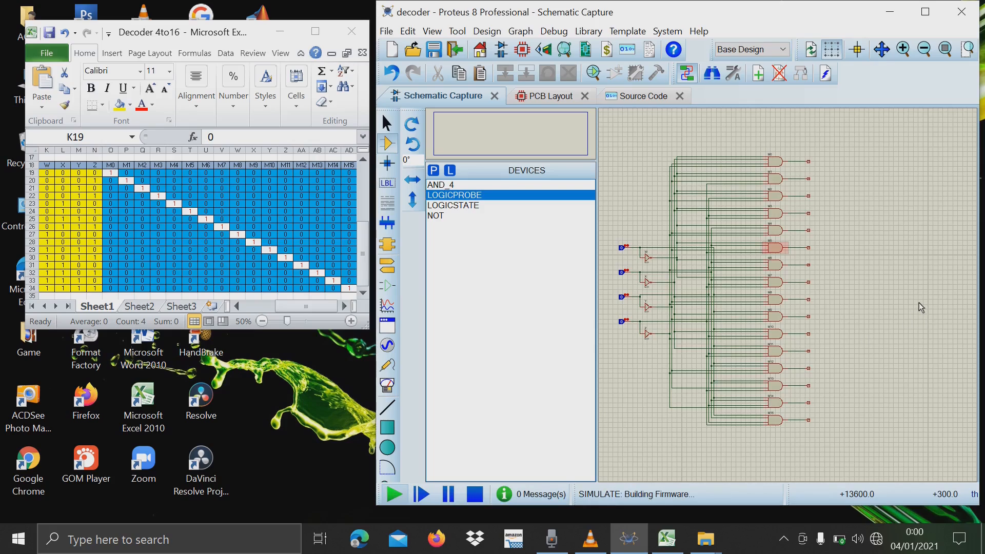
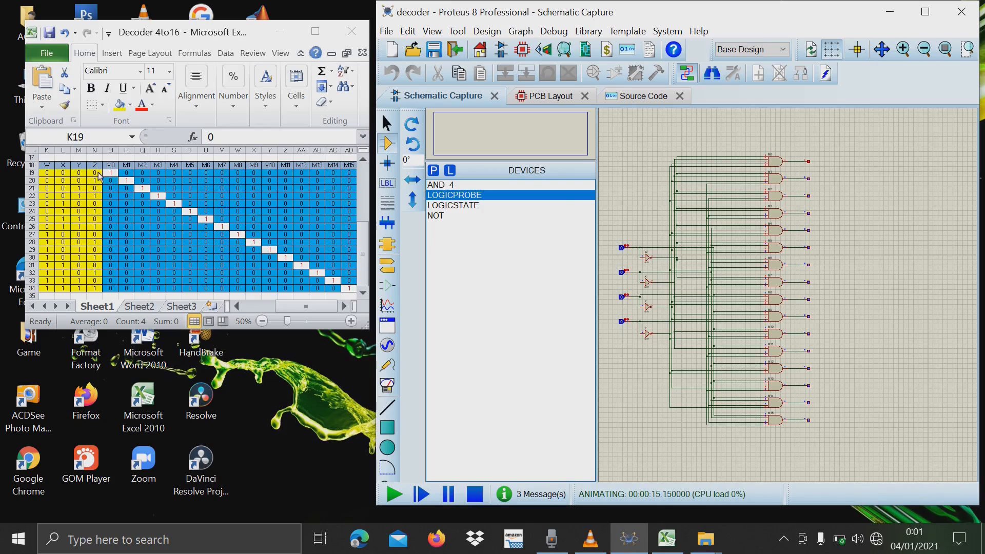
Select the first input combination and its M0 output cell, O19, in the Excel truth table.
left_click(46, 176)
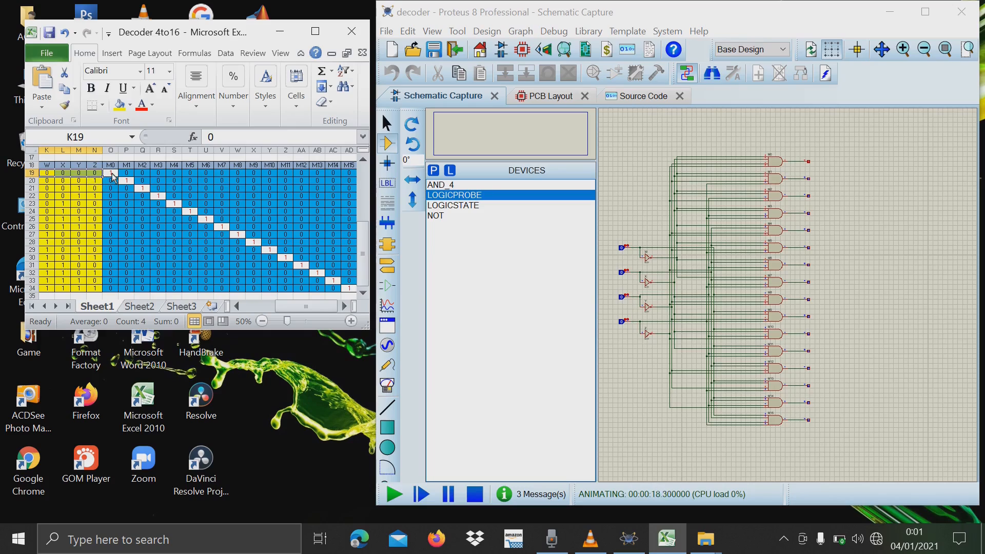
left_click(112, 174)
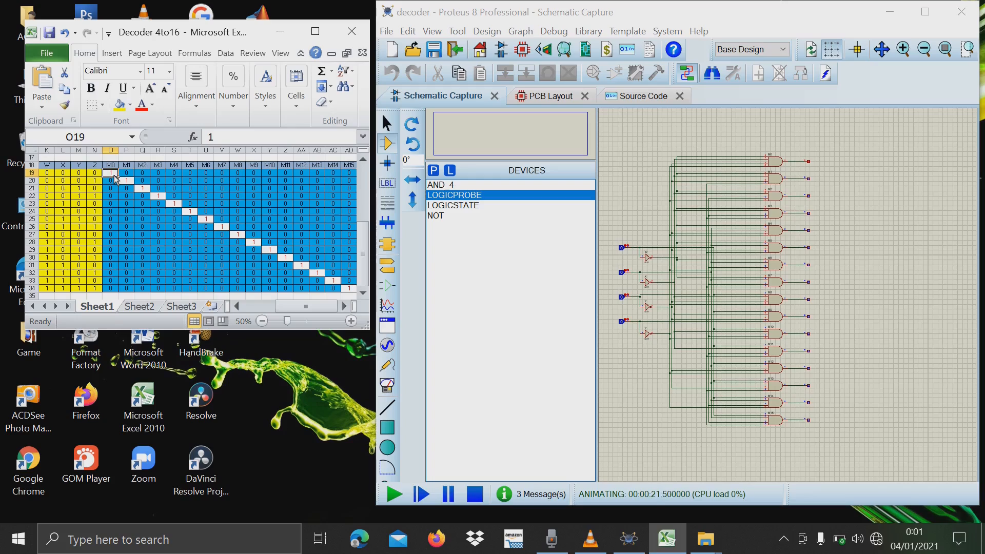
Highlight K20:P20 in the truth table and set input Z to 1 in the running Proteus simulation.
left_click_drag(49, 183, 129, 183)
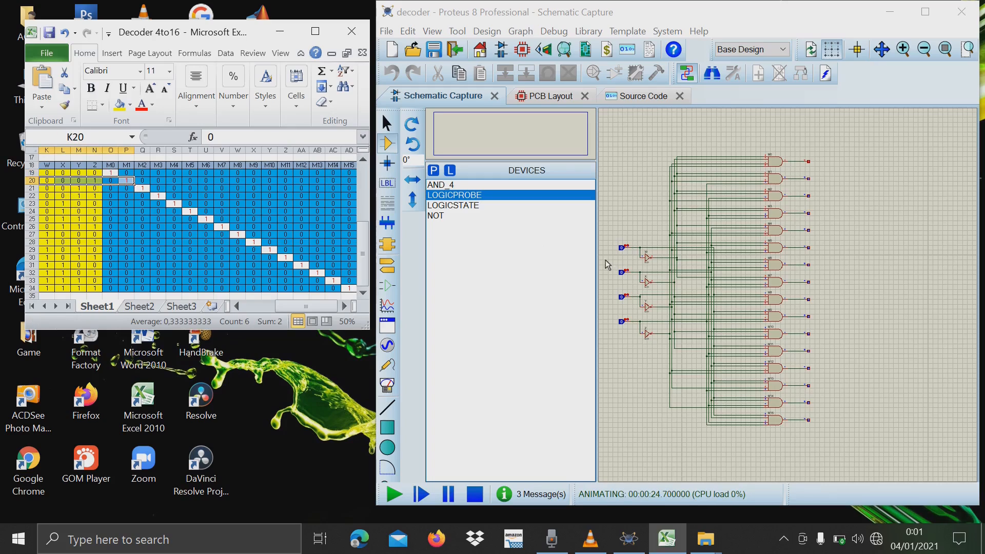
left_click(624, 324)
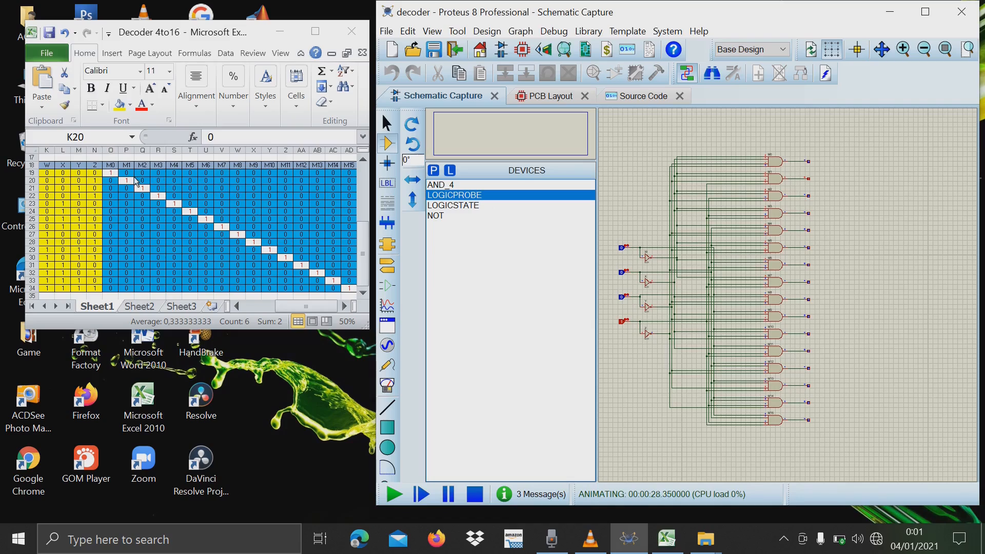
left_click(132, 181)
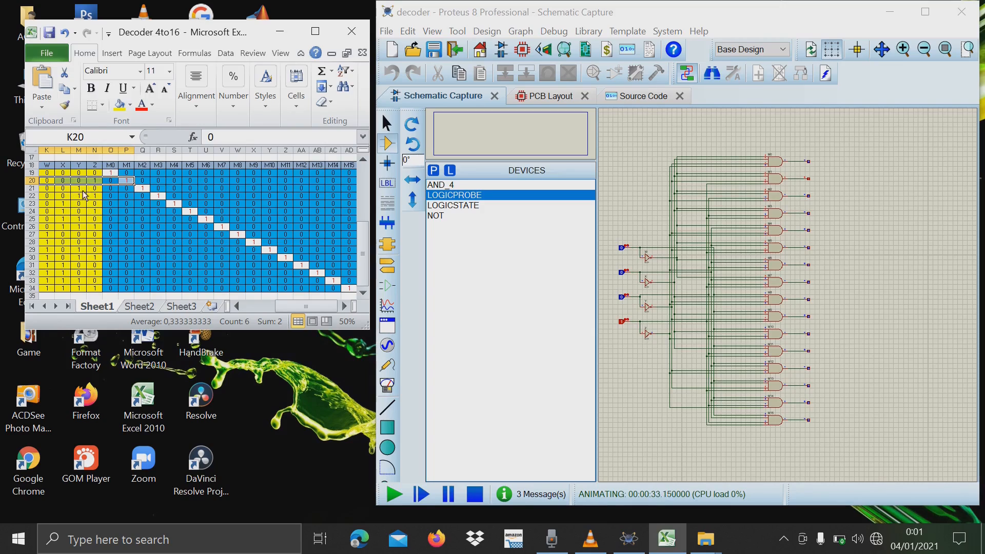
Highlight K21:Q21 in the truth table, set Y to 1 and Z to 0 in the simulation, and check output M2.
left_click_drag(50, 190, 144, 191)
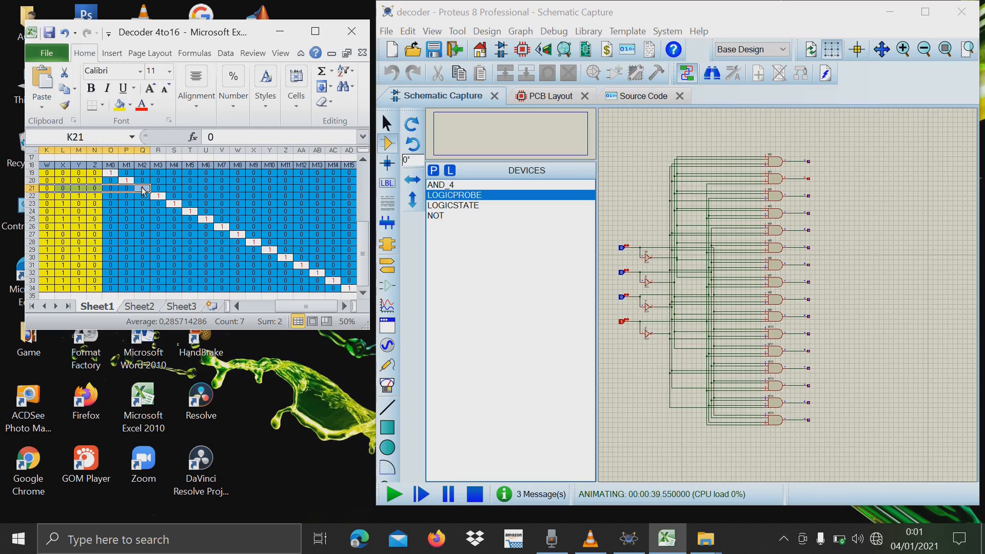
left_click(623, 323)
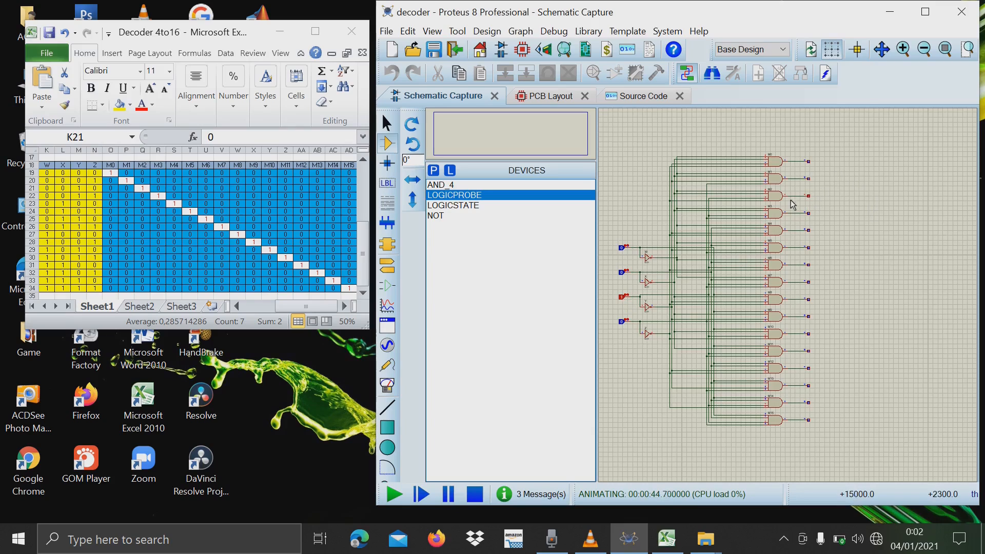
scroll(793, 205, "up", 3)
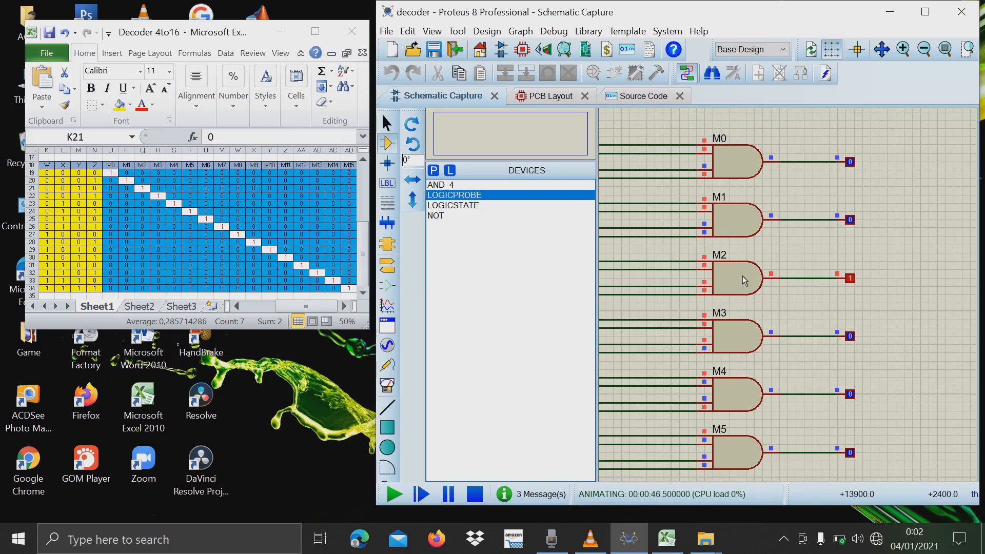
scroll(749, 308, "up", 1)
scroll(749, 308, "down", 4)
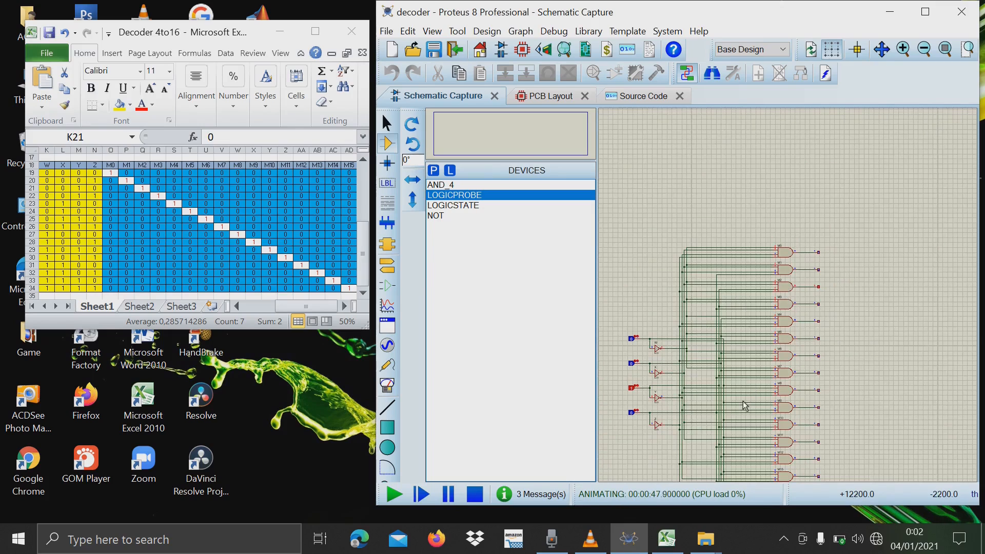
scroll(745, 407, "up", 1)
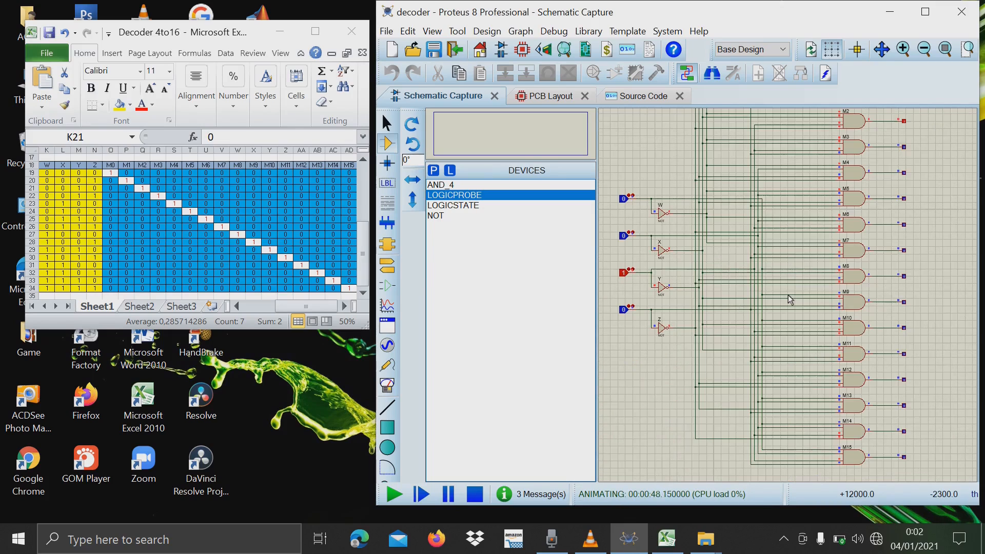
Highlight the last truth table row, K34:AD34, and set inputs W, X and Z to 1 in the simulation.
left_click(52, 286)
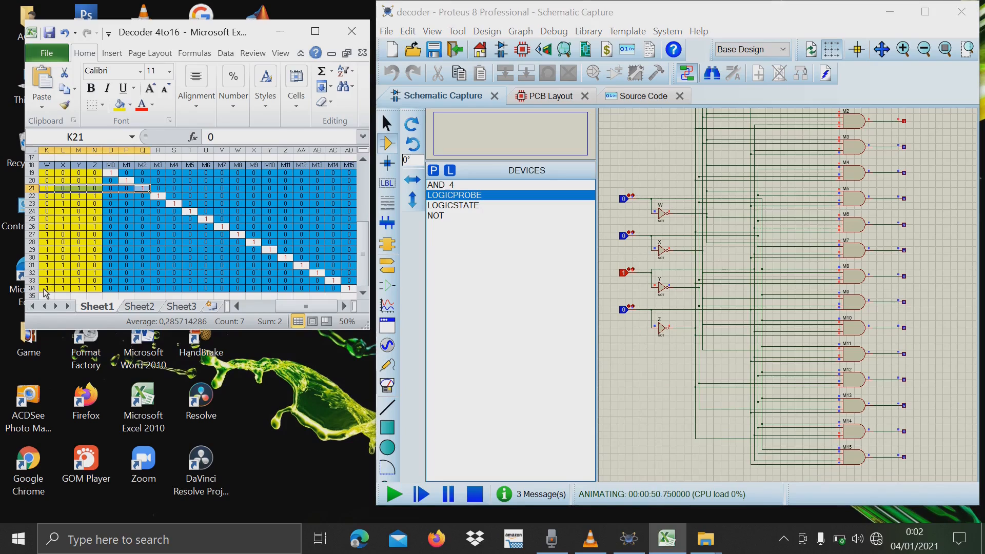
left_click_drag(45, 289, 354, 296)
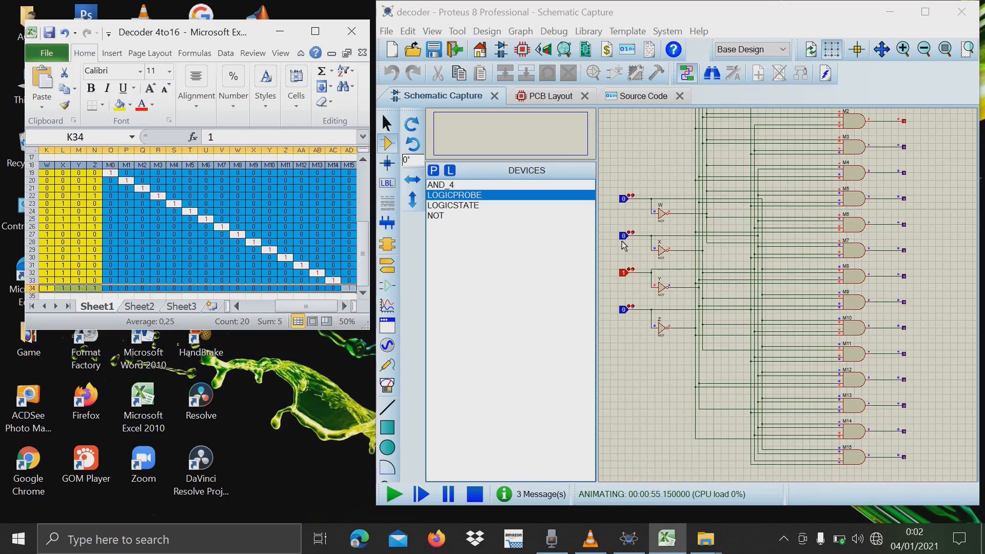
left_click(625, 201)
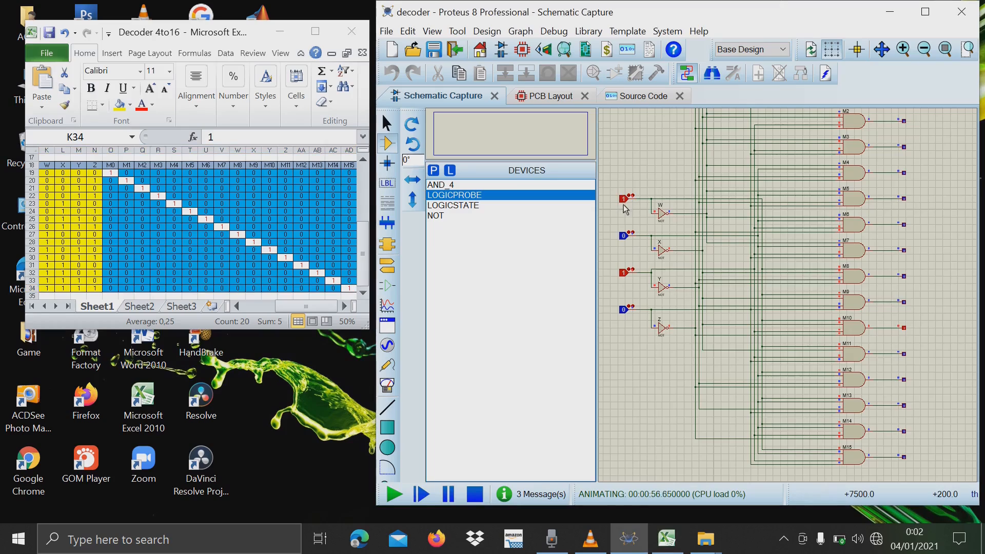
left_click(624, 237)
left_click(625, 310)
Examine the logic probes on outputs M0 to M15, especially M15, with all four inputs at 1.
scroll(905, 459, "up", 3)
scroll(788, 295, "down", 1)
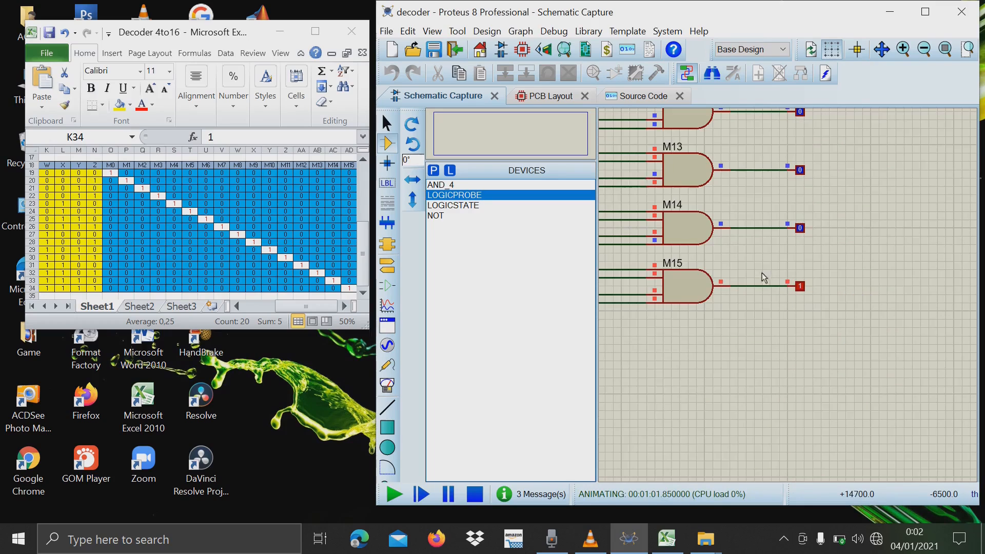
scroll(805, 295, "up", 4)
scroll(788, 294, "down", 8)
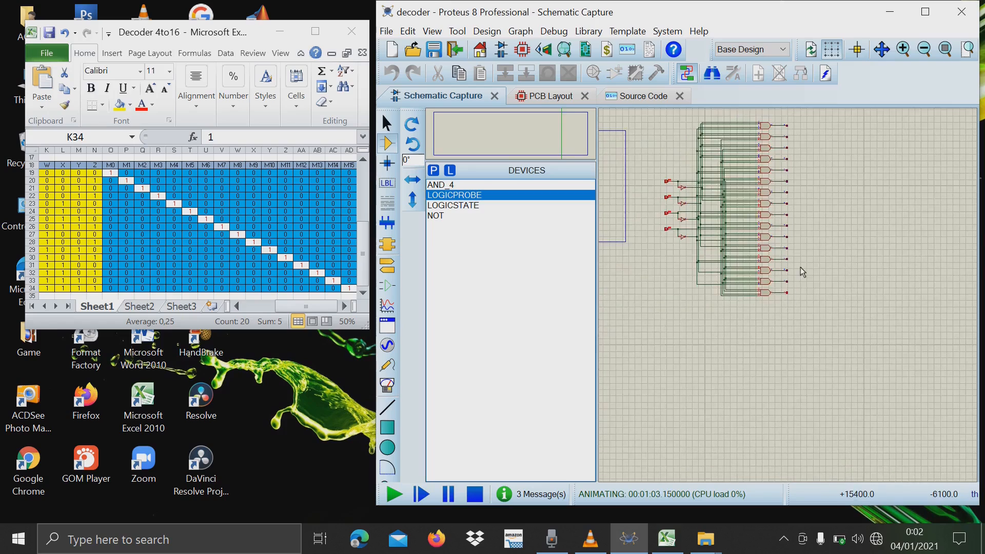
scroll(801, 267, "up", 3)
scroll(788, 295, "down", 1)
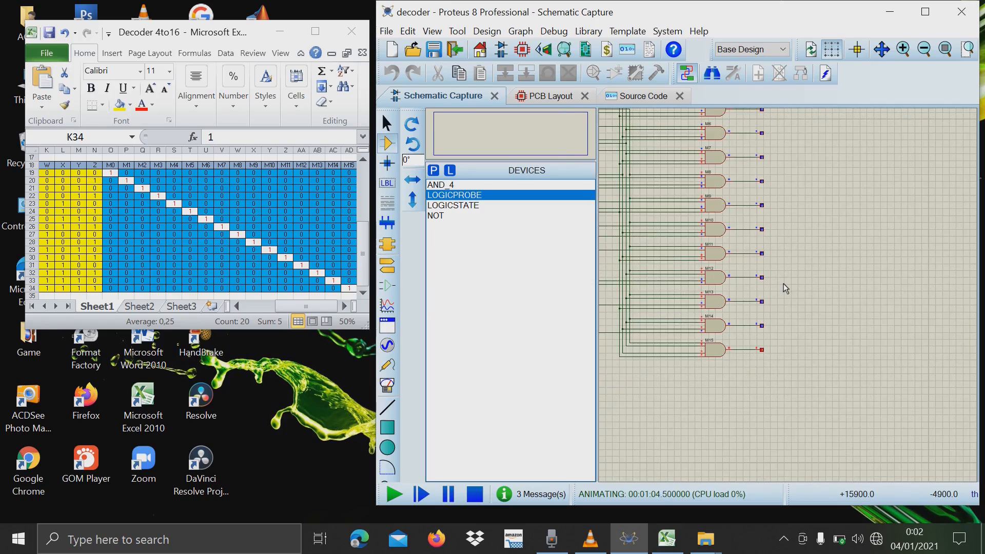
scroll(786, 286, "down", 1)
scroll(786, 233, "up", 2)
scroll(788, 294, "down", 2)
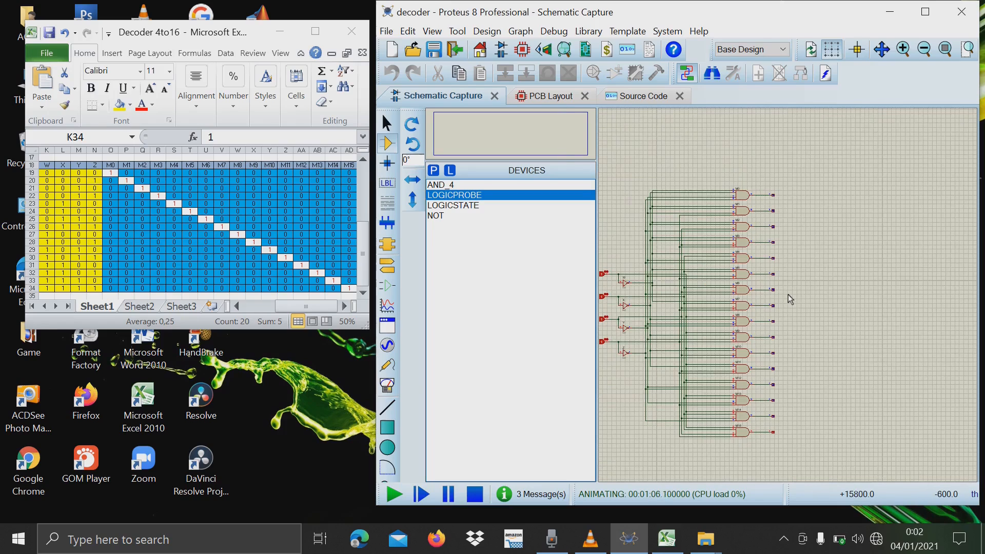
scroll(789, 295, "up", 1)
scroll(788, 297, "down", 2)
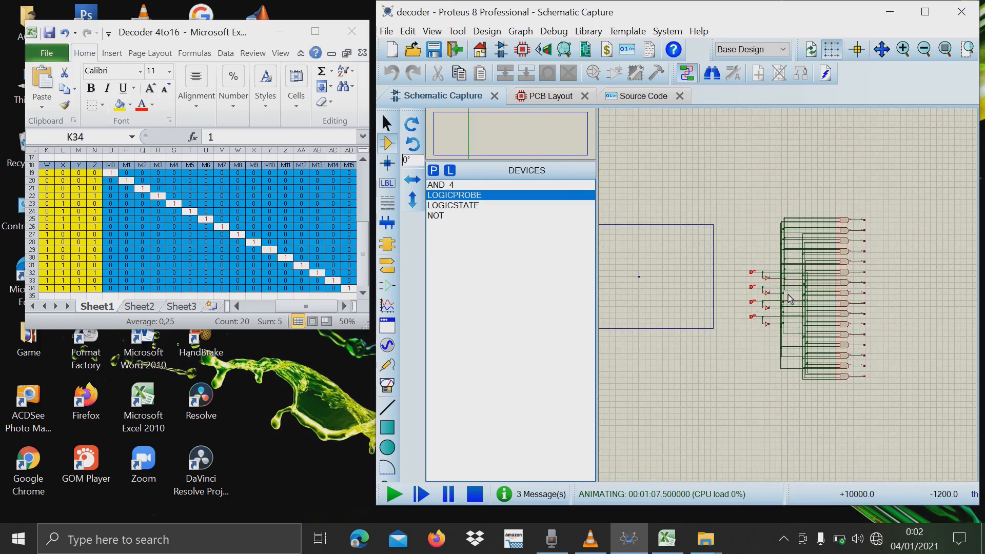
scroll(790, 299, "up", 2)
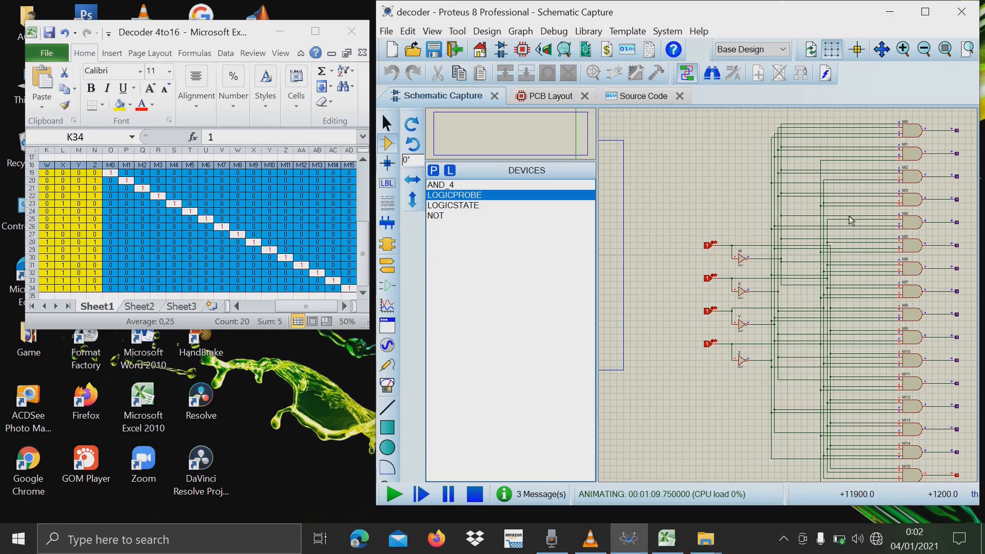
scroll(960, 201, "down", 1)
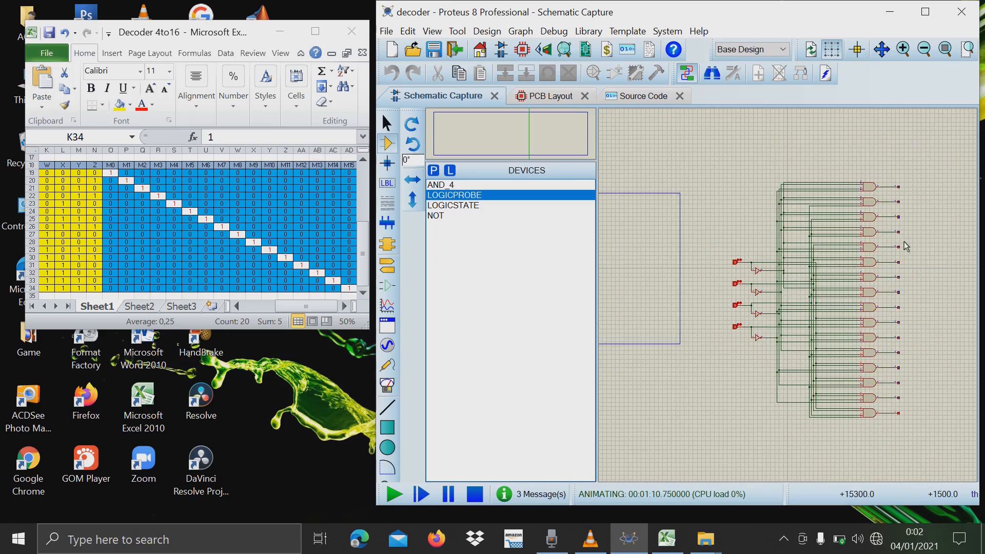
scroll(905, 242, "up", 1)
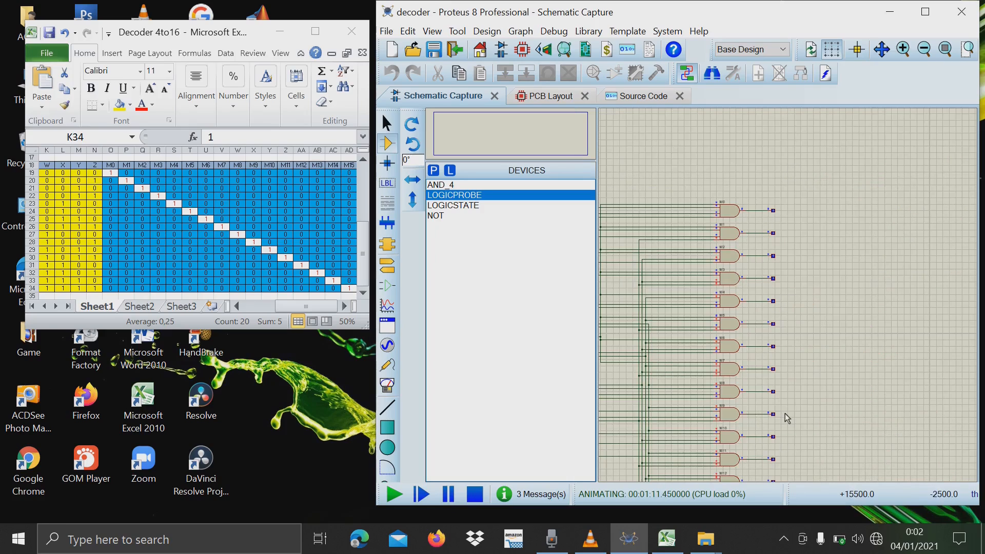
scroll(786, 303, "down", 1)
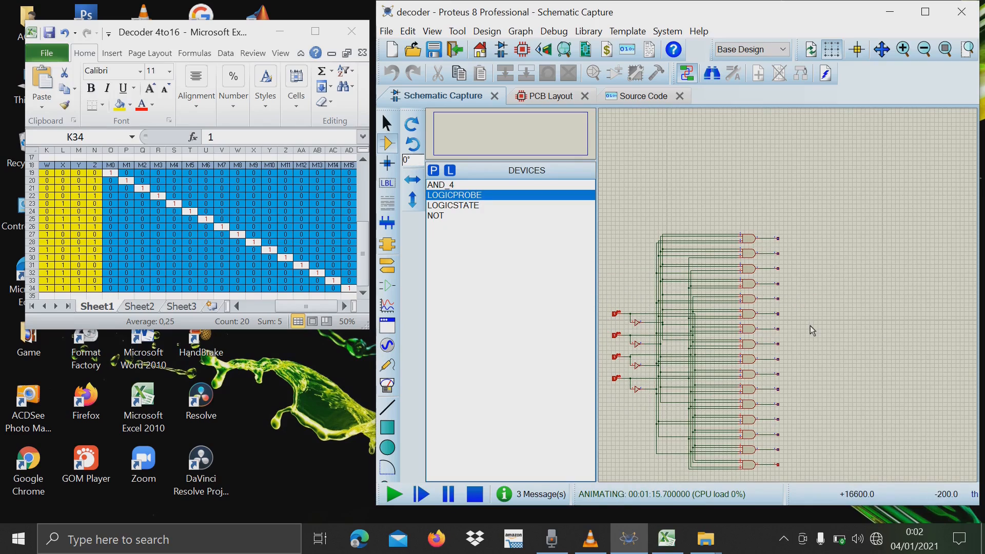
Stop the simulation and maximize the Proteus window with the whole decoder circuit in view.
left_click(475, 494)
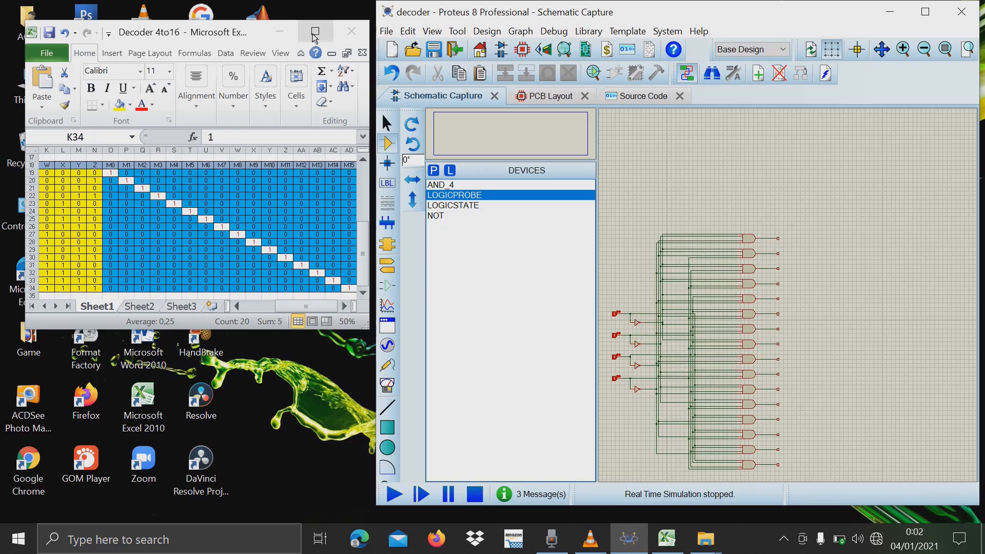
left_click(444, 174)
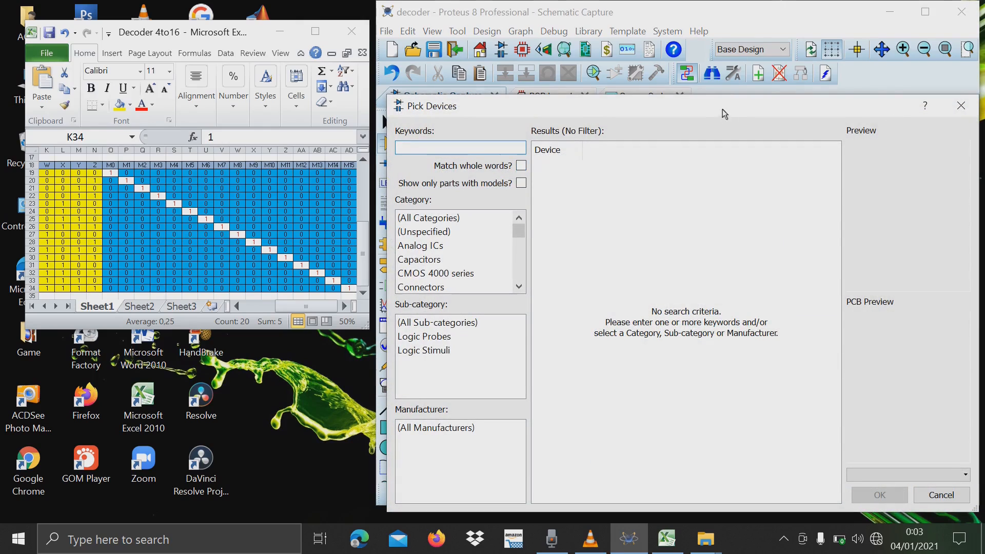
left_click(962, 105)
left_click(936, 8)
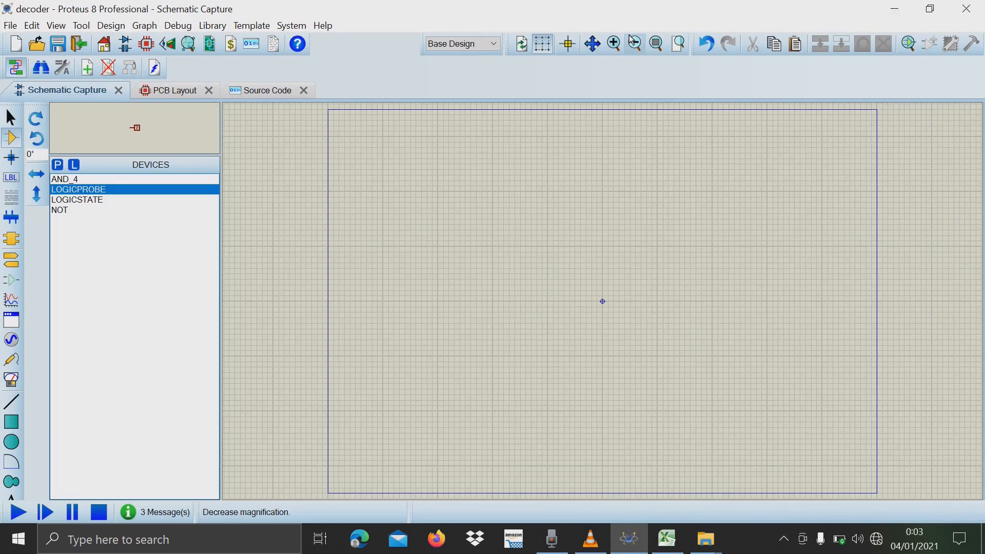
left_click(634, 43)
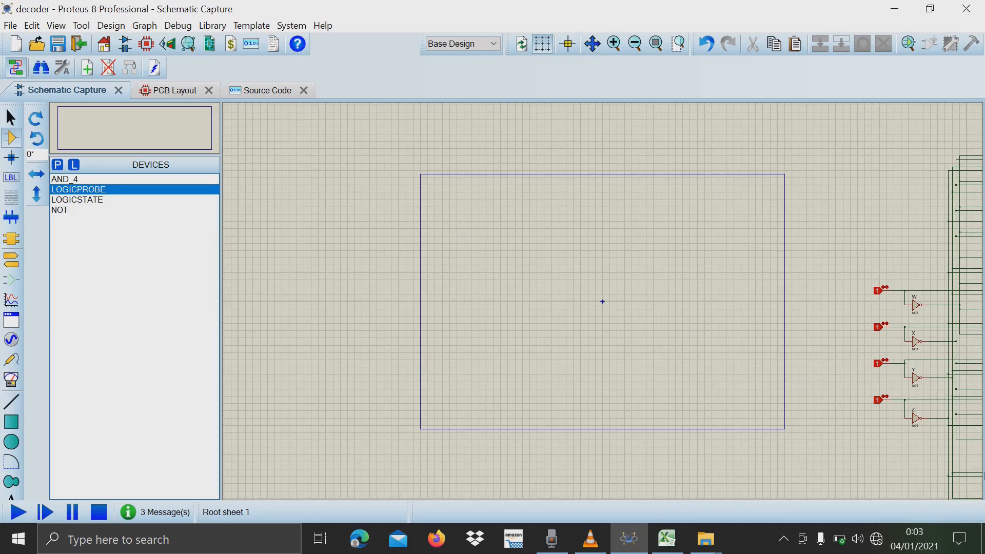
scroll(605, 303, "up", 2)
scroll(605, 303, "down", 3)
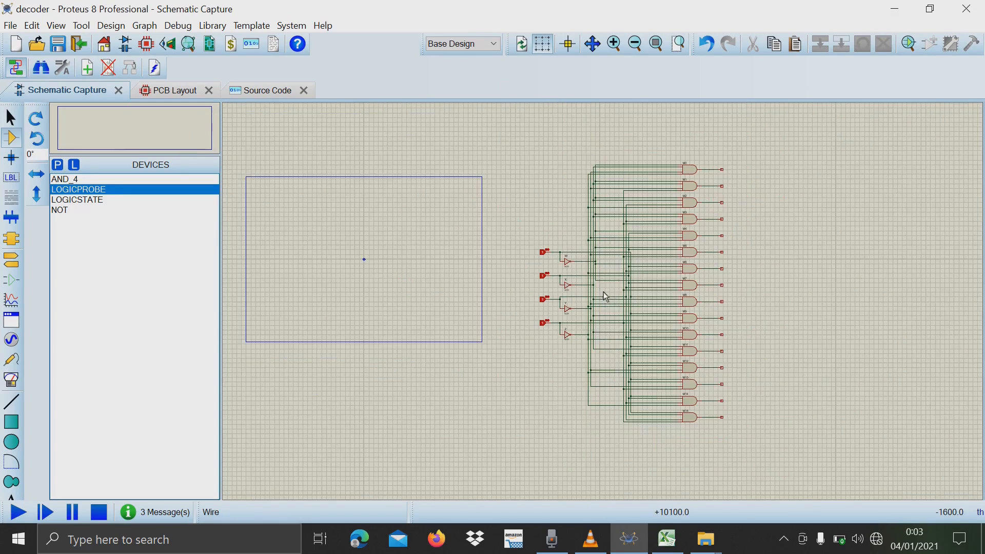
scroll(605, 296, "up", 1)
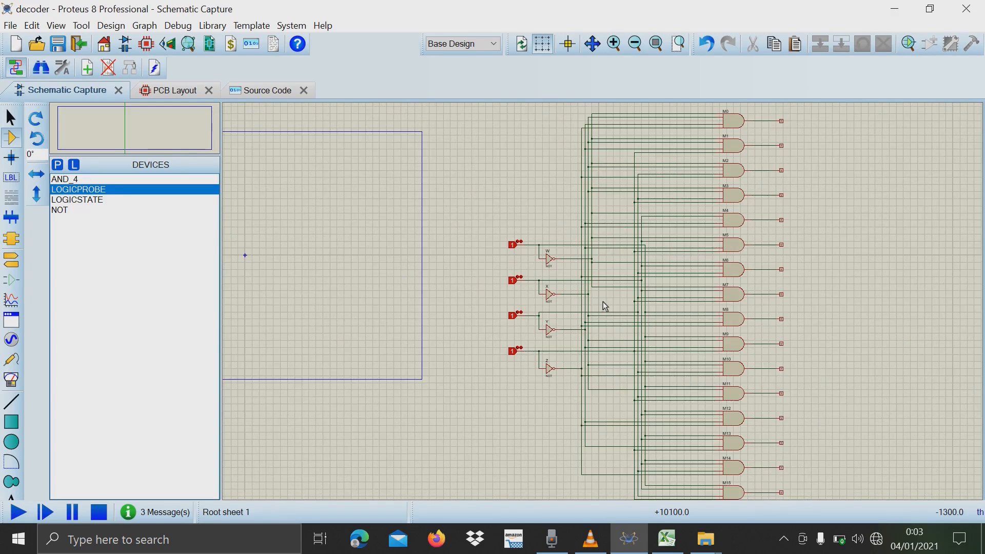
Add the simple 2-input OR gate from the ACTIVE library and the OR_8 gate to the device list.
left_click(57, 164)
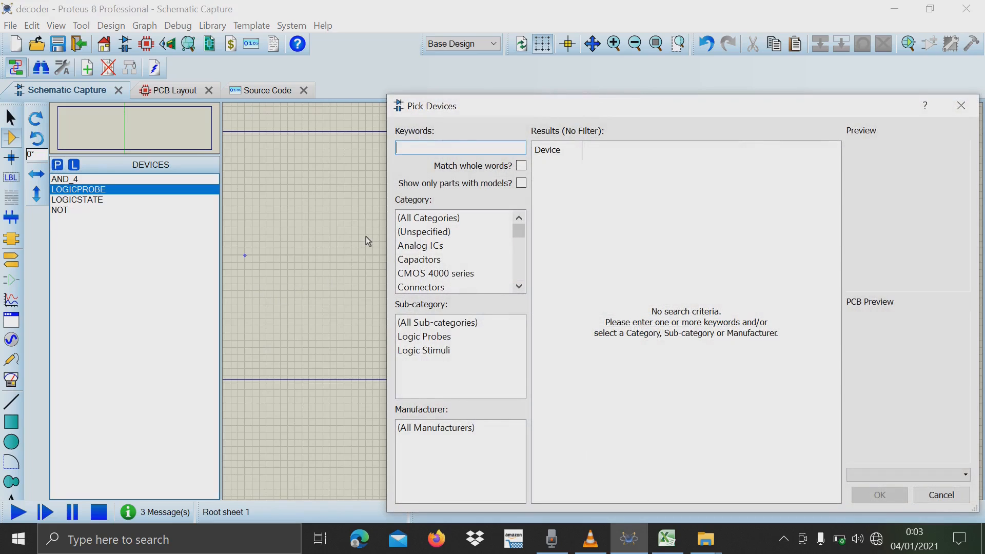
type("or")
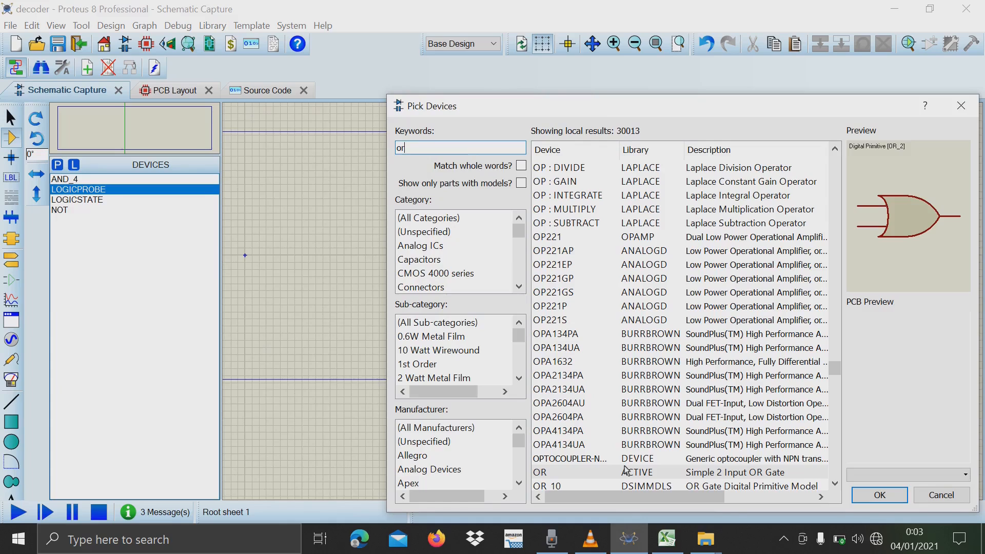
double_click(627, 472)
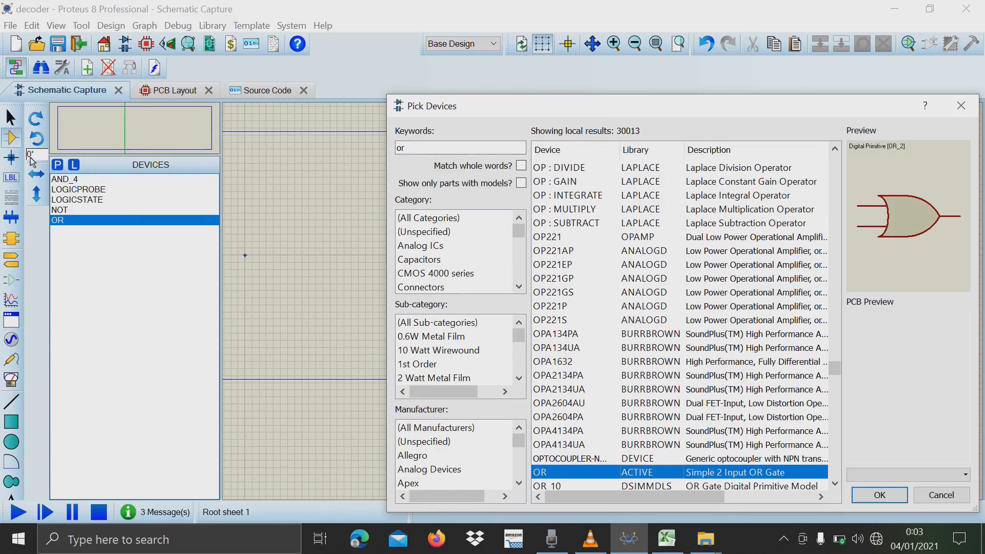
scroll(760, 424, "down", 5)
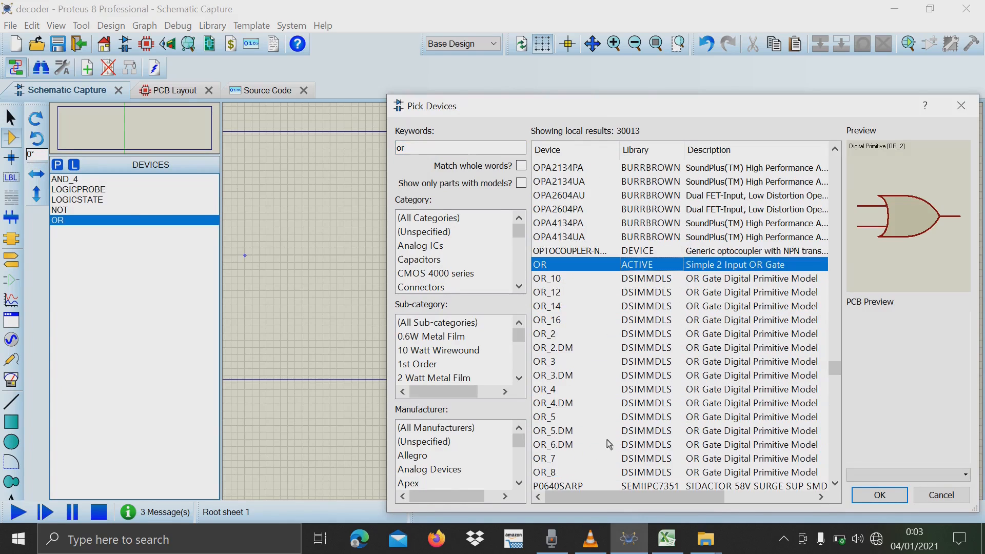
double_click(540, 473)
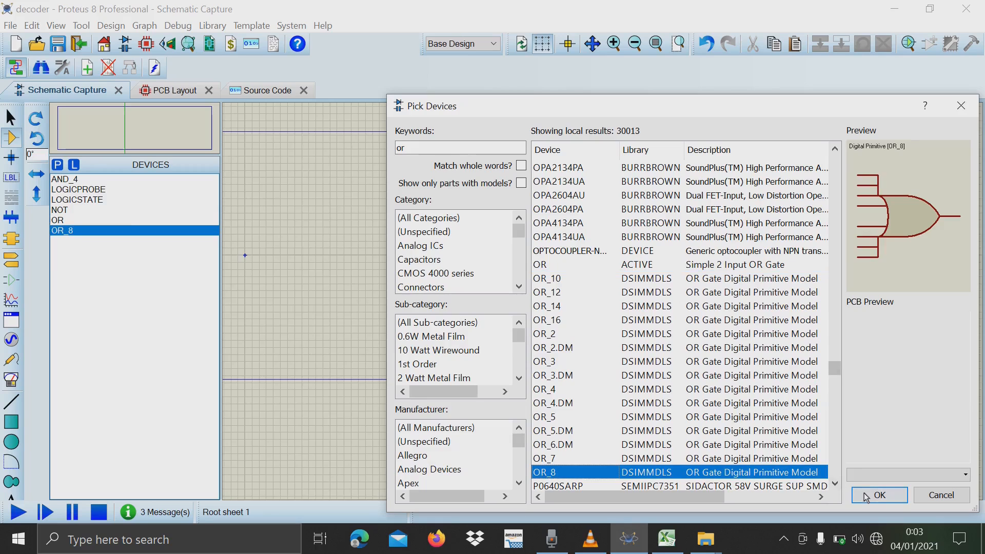
left_click(879, 496)
Delete the simple 2-input OR gate from the device list.
left_click(67, 221)
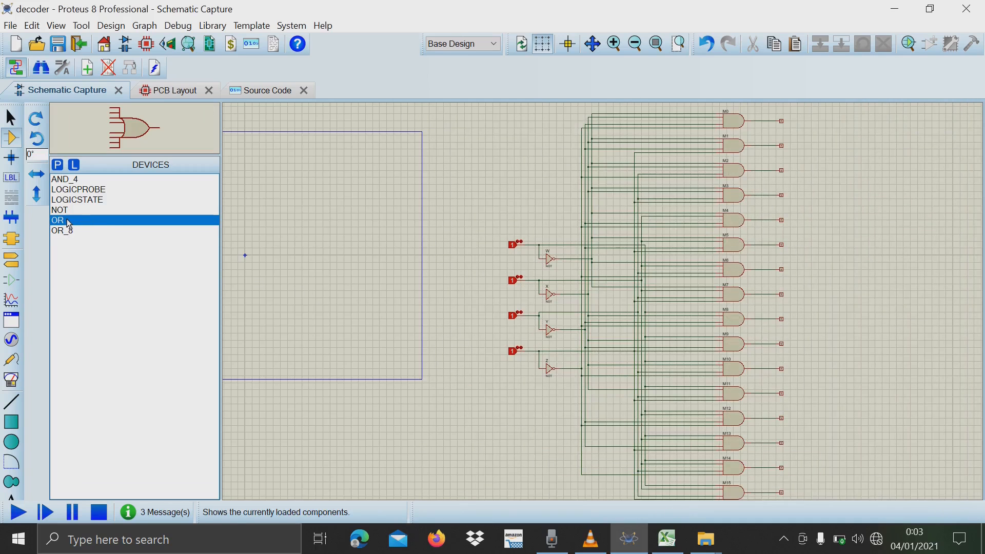
right_click(67, 221)
left_click(102, 331)
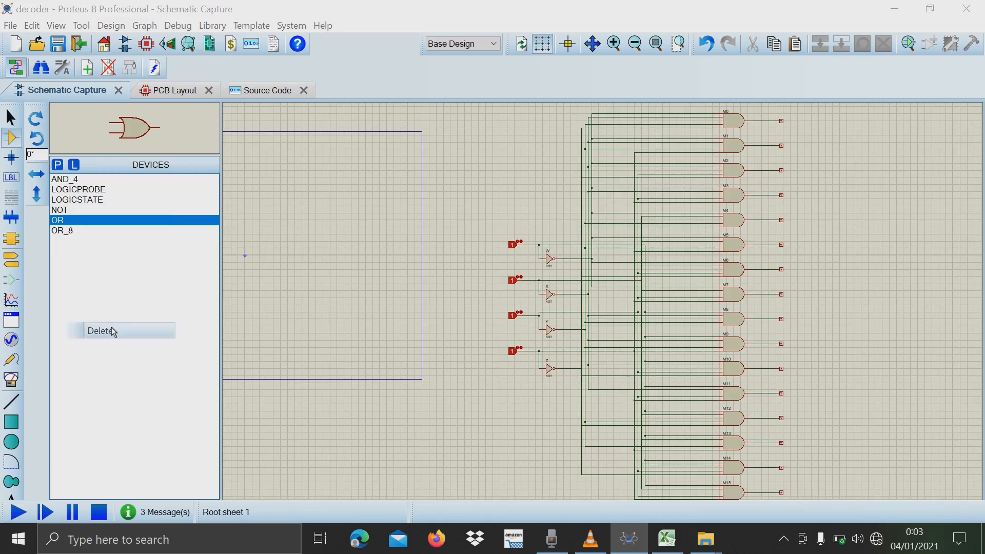
left_click(457, 282)
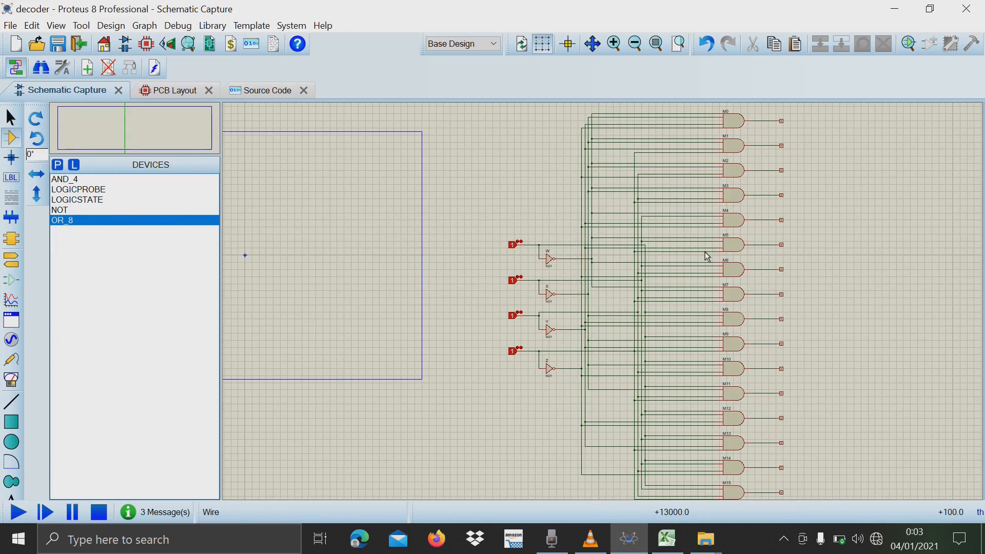
Place an OR_8 gate in the empty area beyond the logic probes of the AND gate outputs.
scroll(835, 347, "up", 1)
scroll(602, 302, "down", 1)
scroll(603, 301, "up", 1)
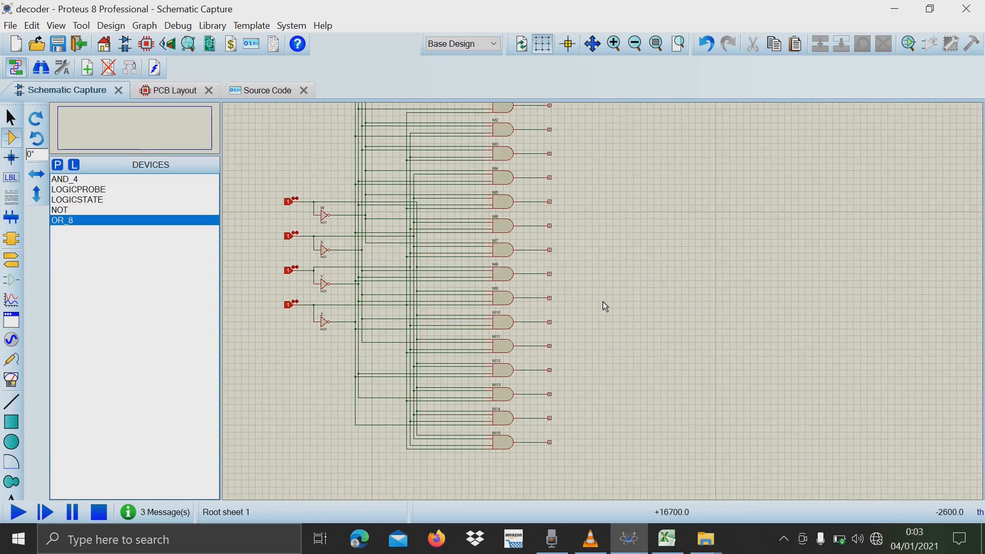
scroll(602, 286, "down", 1)
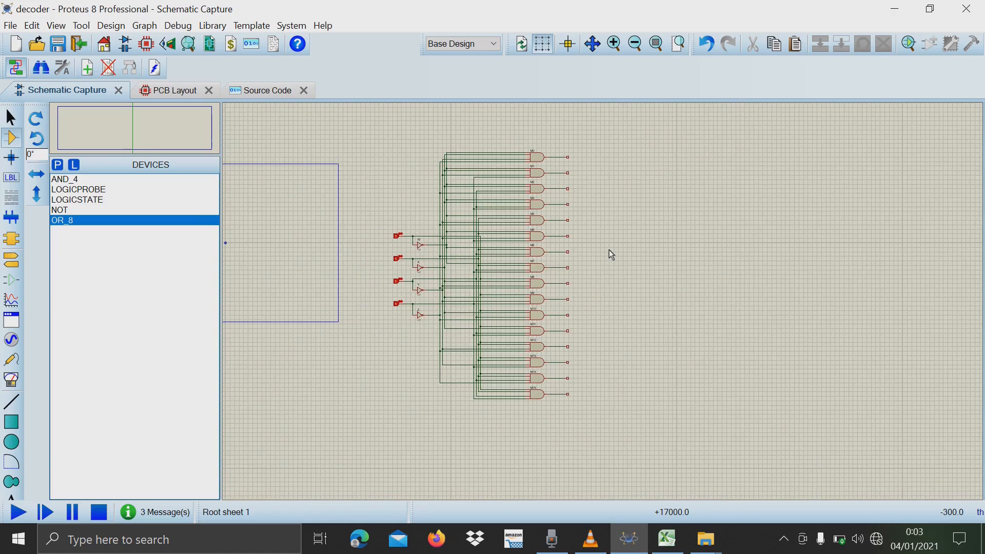
scroll(604, 307, "up", 1)
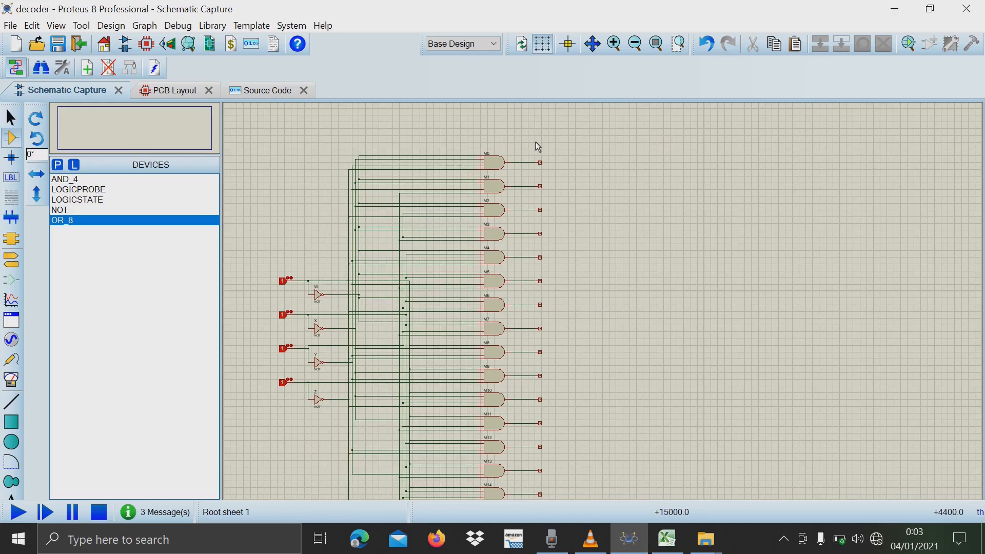
left_click_drag(535, 142, 569, 298)
left_click(624, 238)
scroll(611, 302, "down", 1)
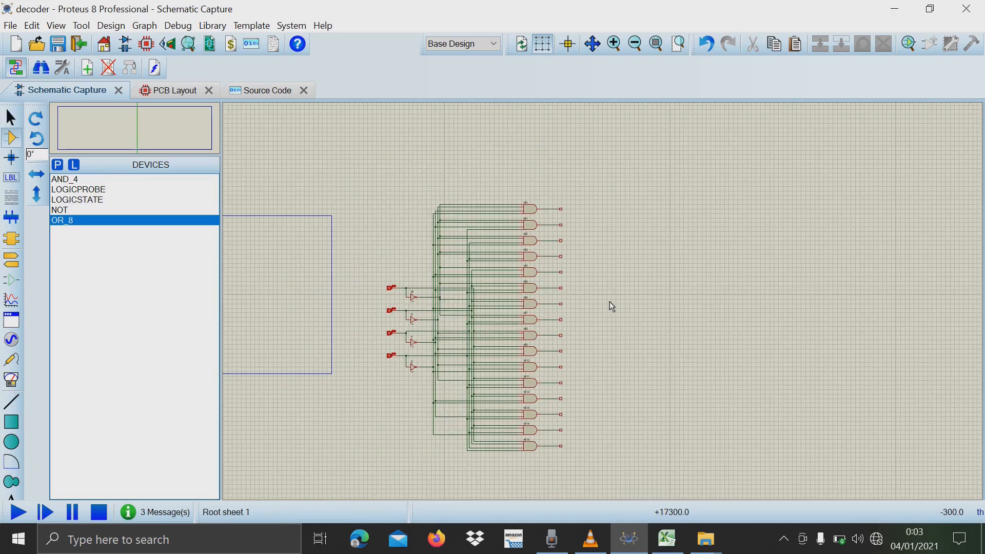
scroll(606, 303, "up", 1)
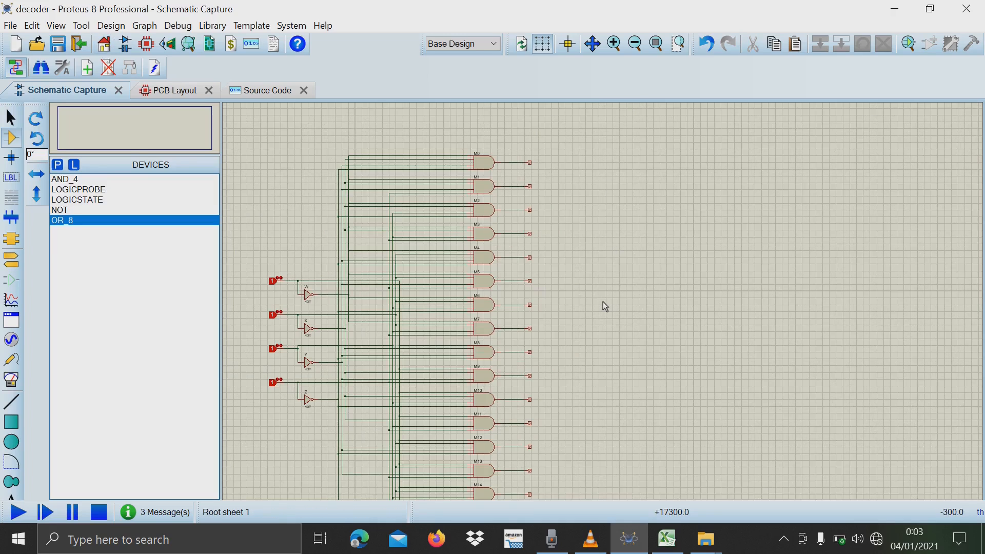
left_click(66, 224)
left_click(671, 262)
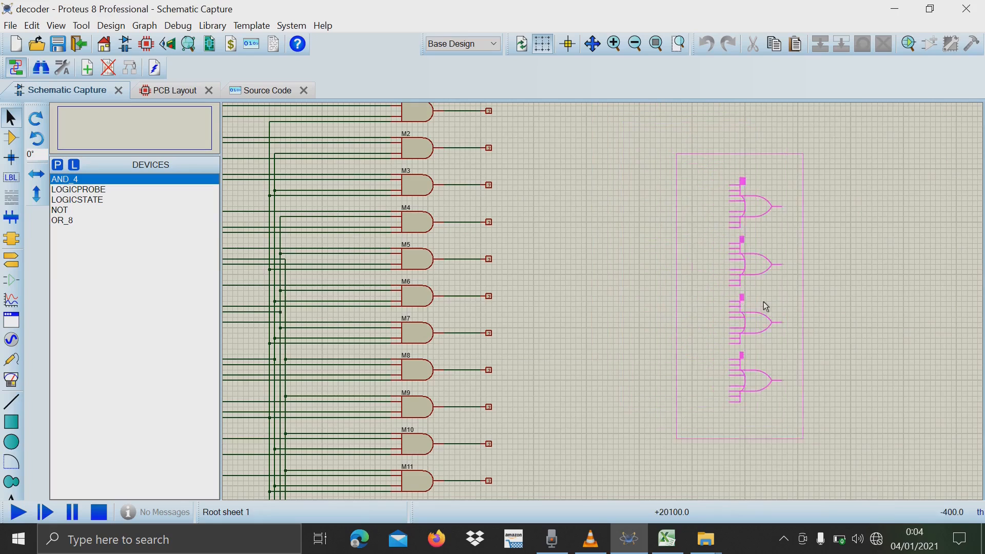
left_click(843, 300)
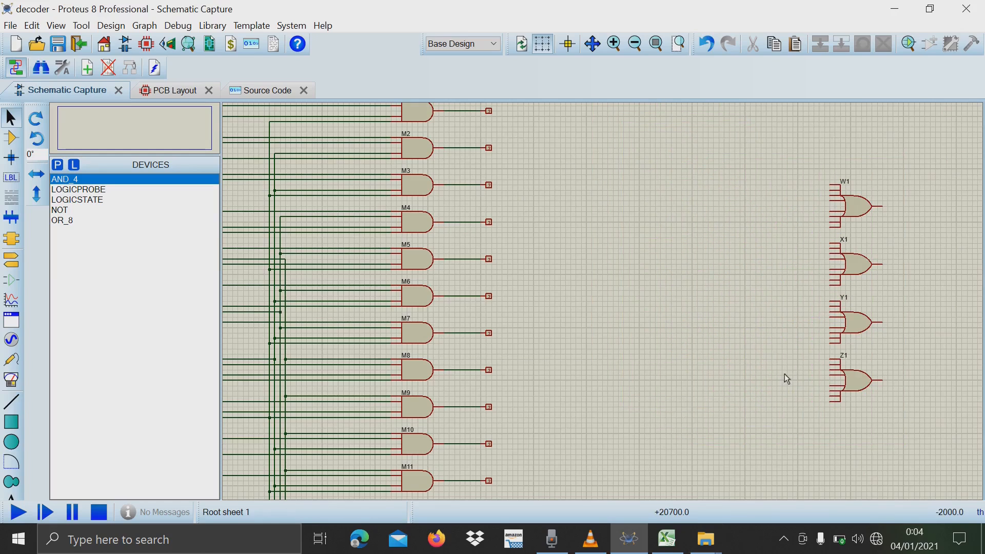
Select the four OR gates W1, X1, Y1 and Z1 and move them slightly down to centre them against the AND gate column.
scroll(721, 225, "up", 1)
scroll(605, 307, "down", 3)
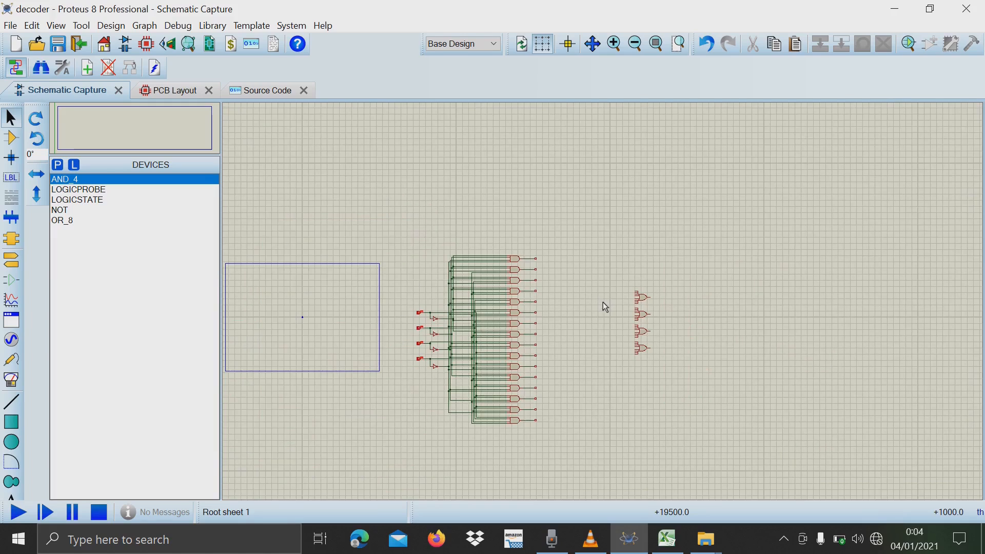
left_click_drag(640, 251, 685, 415)
left_click(745, 401)
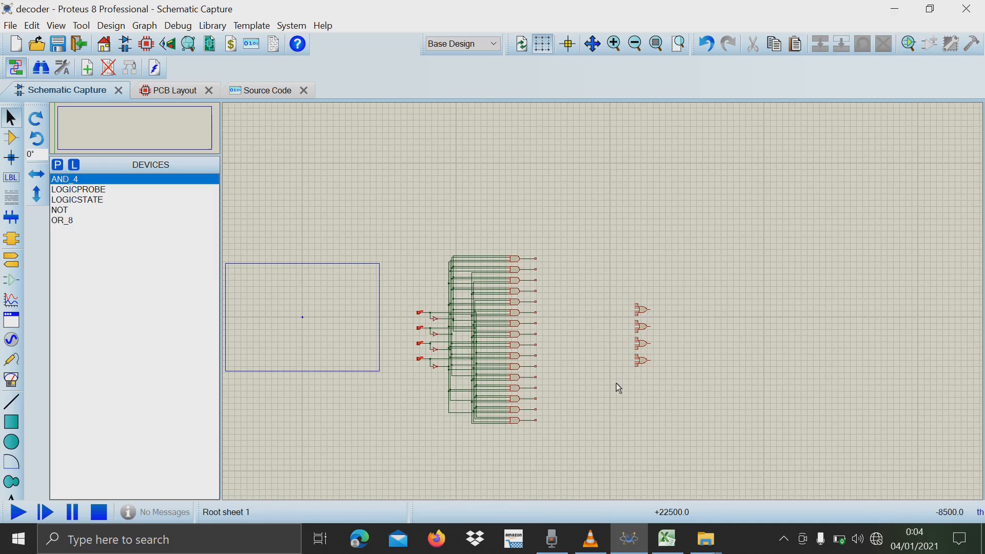
Highlight the decoder's input section with the four logic states and the NOT gates W, X, Y and Z.
scroll(603, 302, "up", 2)
scroll(604, 307, "down", 1)
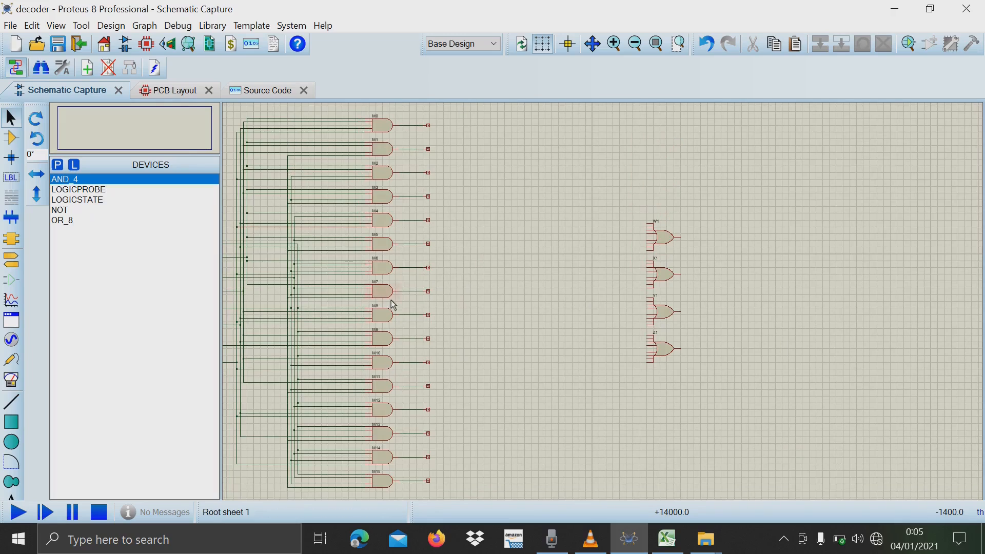
scroll(463, 306, "down", 1)
scroll(463, 306, "up", 1)
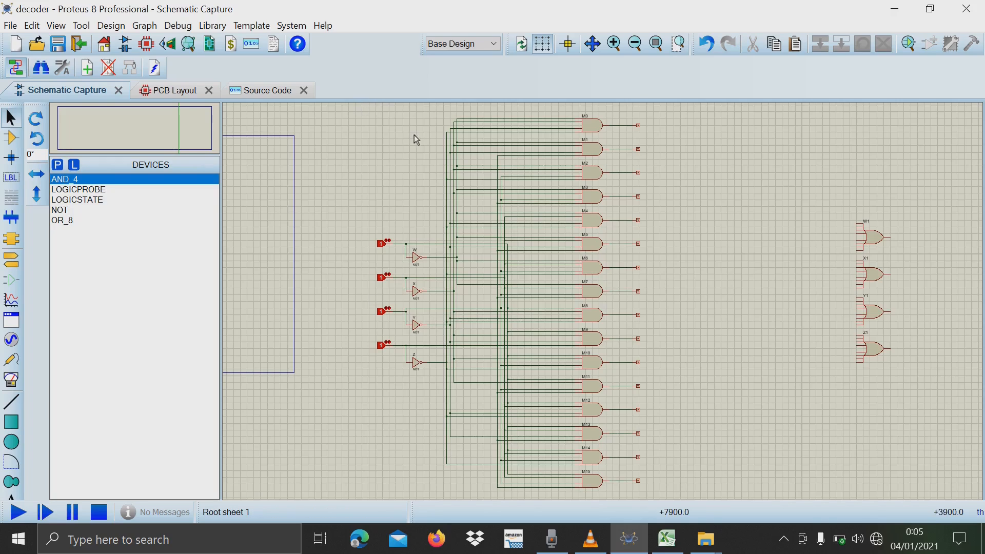
left_click_drag(352, 159, 424, 437)
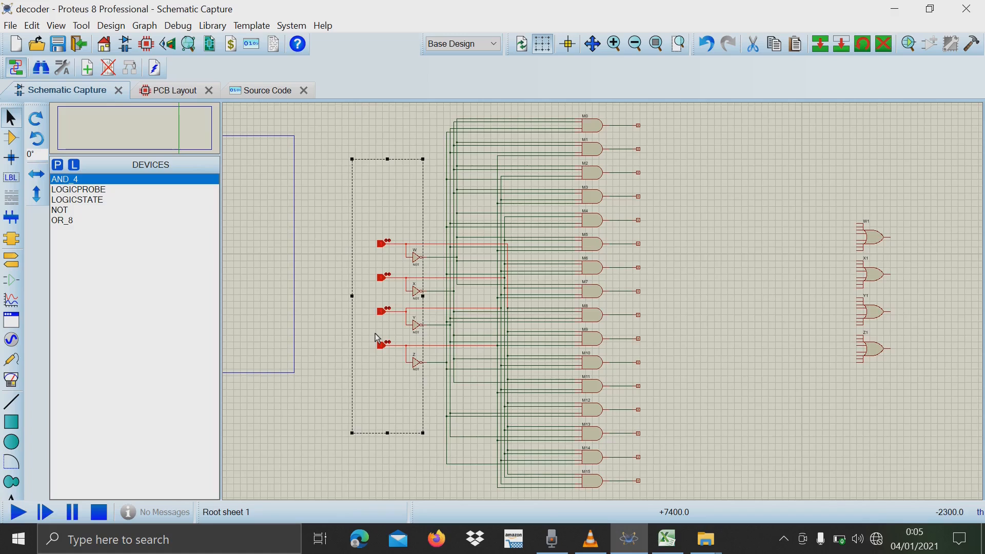
left_click(736, 238)
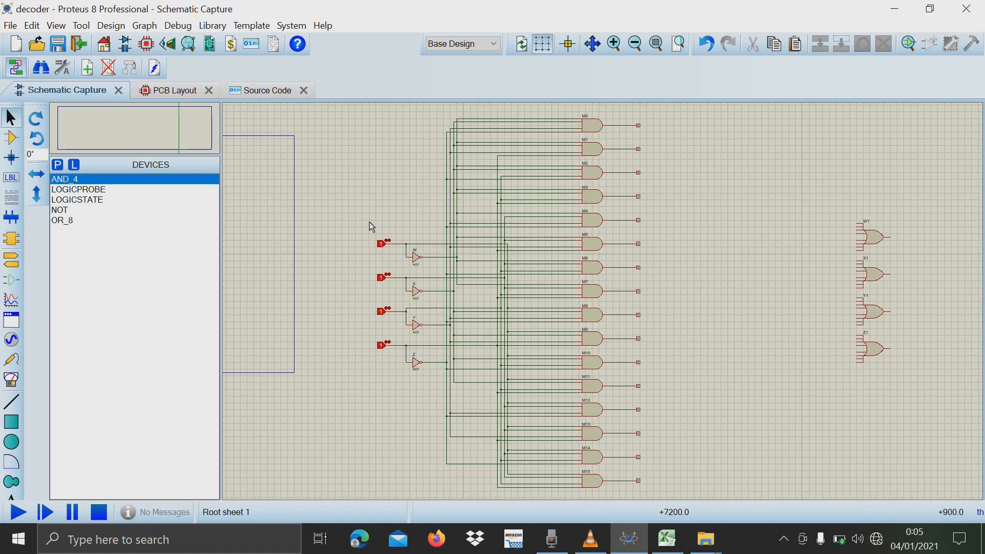
left_click_drag(369, 224, 434, 399)
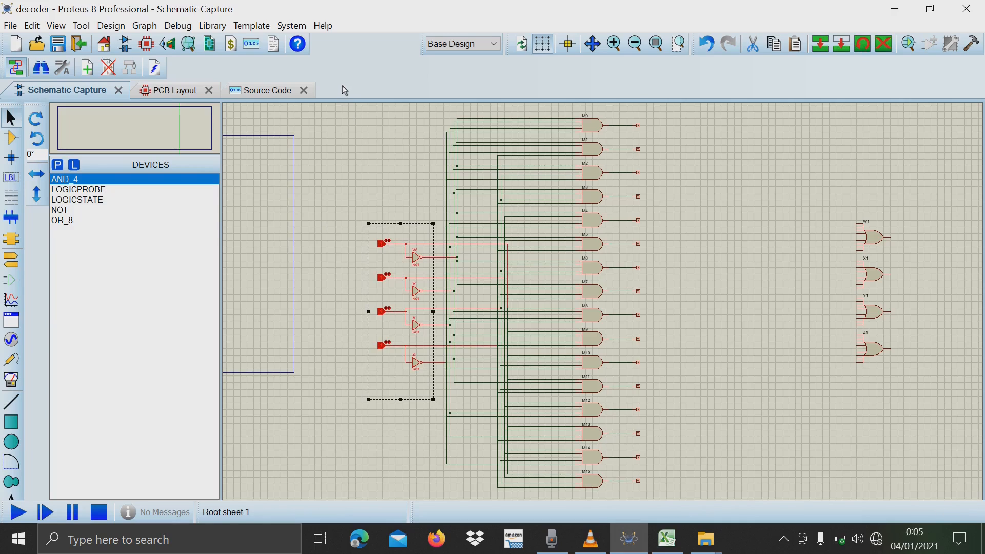
left_click(341, 214)
left_click_drag(358, 209, 427, 397)
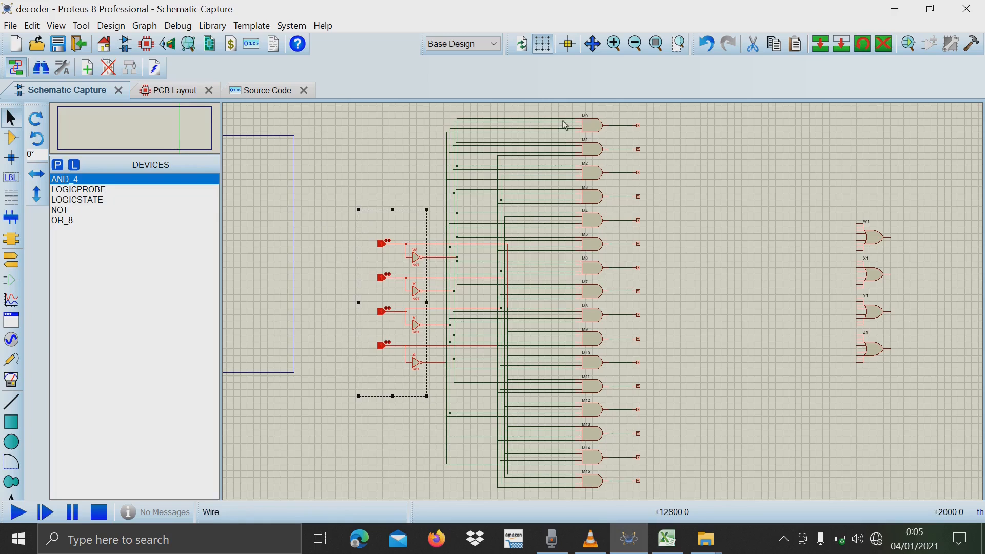
Highlight the column of AND gates M0 to M15 together with their logic probes, then clear the selection.
left_click_drag(573, 108, 673, 493)
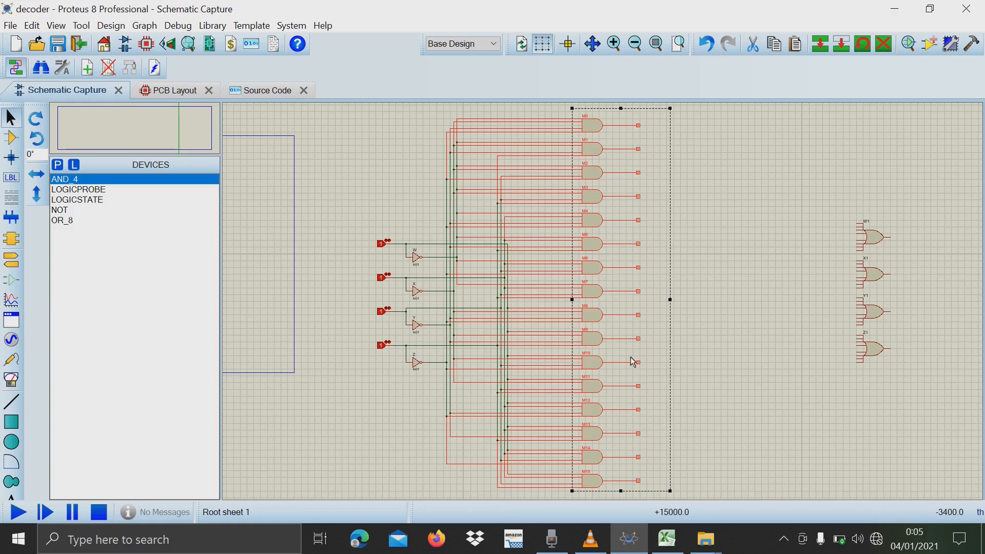
left_click(802, 282)
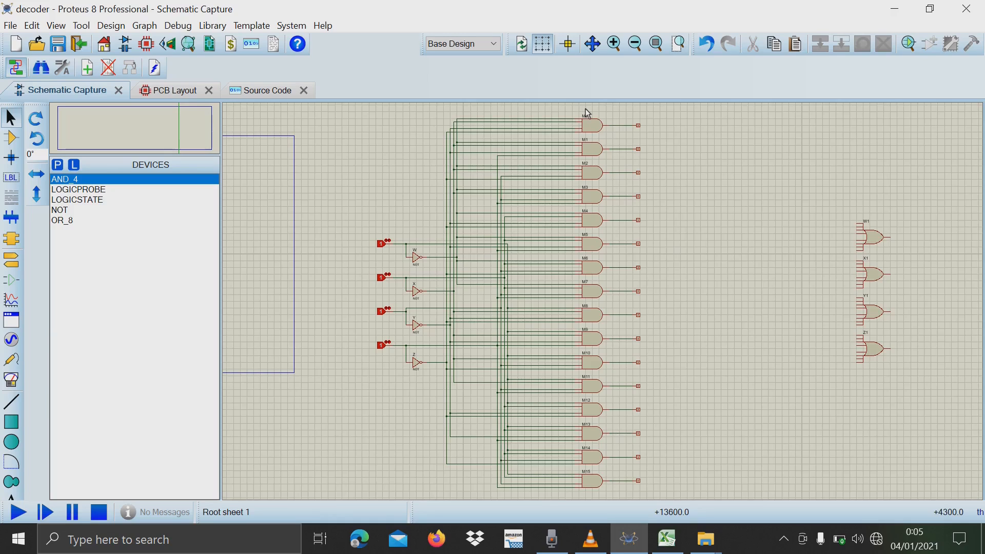
left_click_drag(585, 108, 694, 484)
left_click(736, 462)
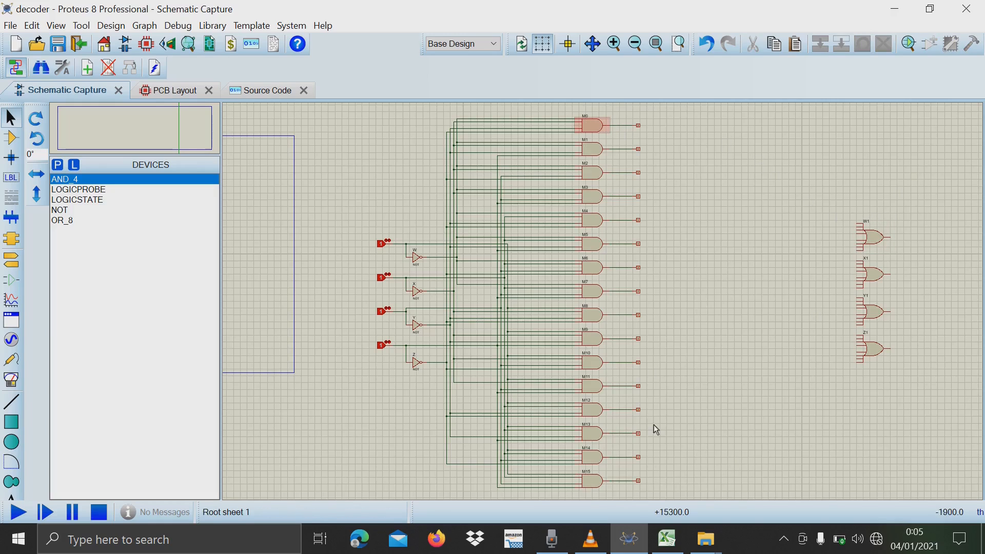
Switch to the Excel truth table, highlight outputs O18:AD31 and inputs K18:N24, and return to the Proteus schematic.
left_click(657, 550)
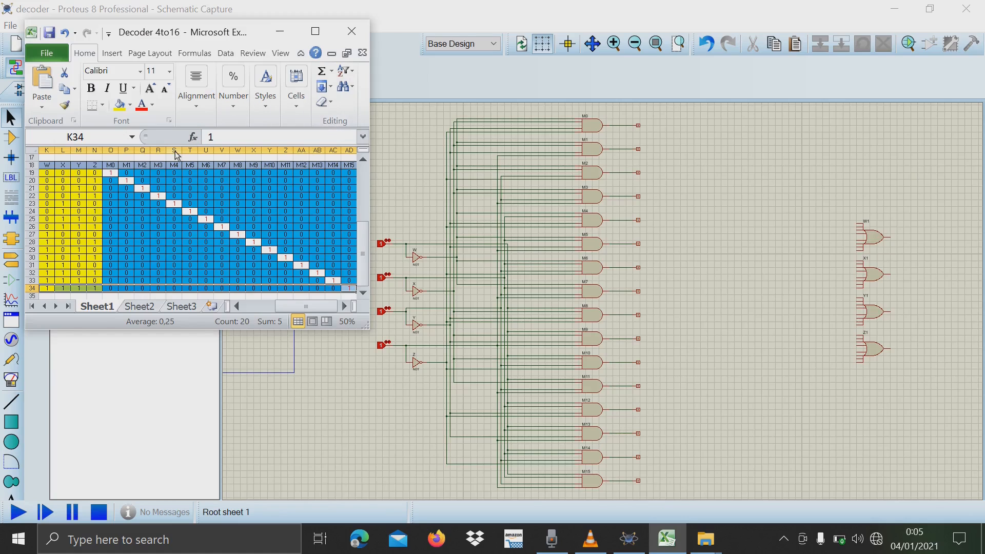
left_click_drag(113, 167, 287, 267)
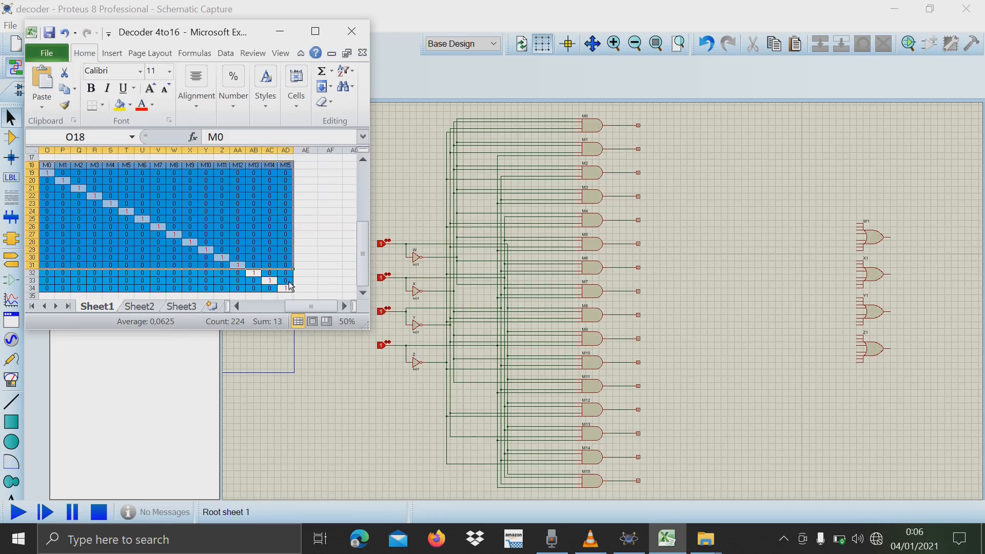
left_click_drag(308, 307, 301, 312)
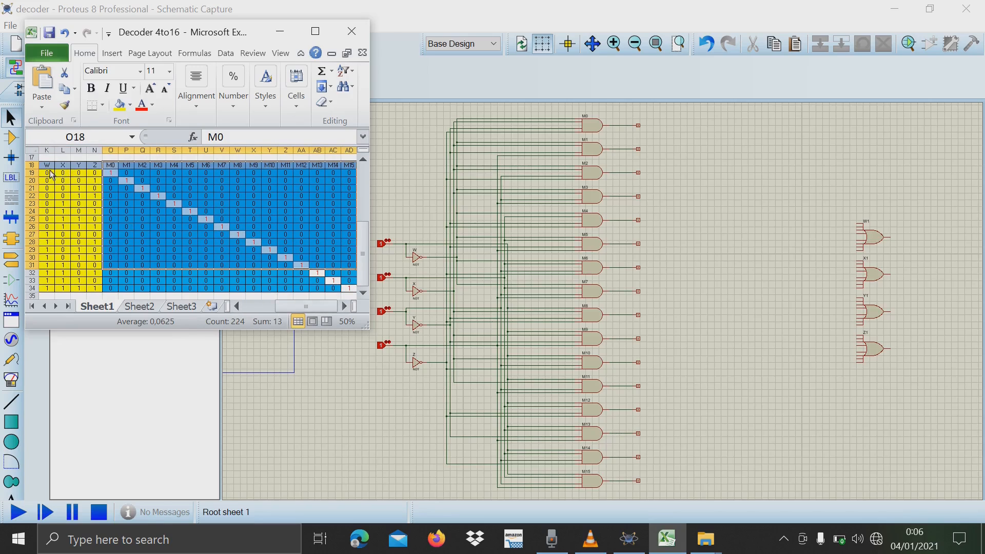
left_click_drag(49, 166, 93, 212)
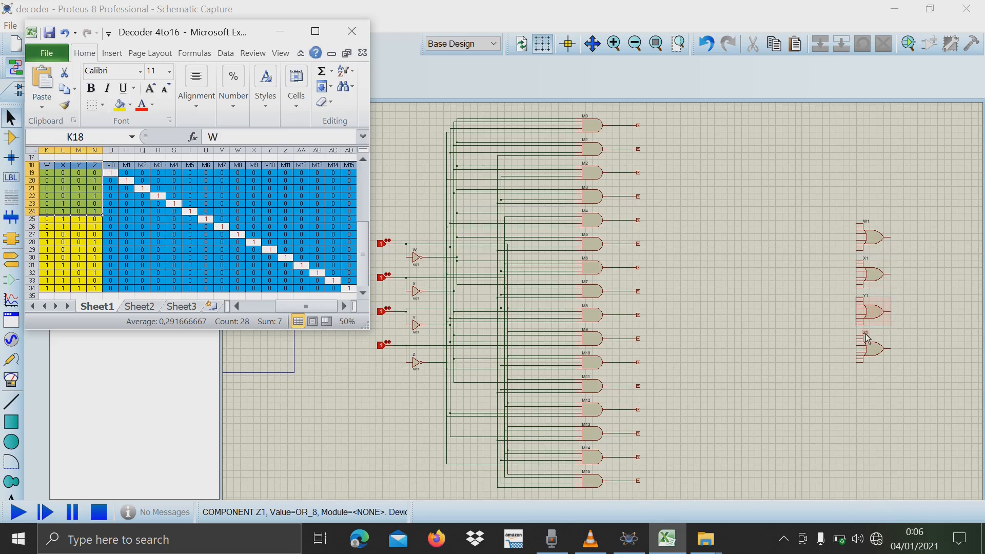
left_click(688, 304)
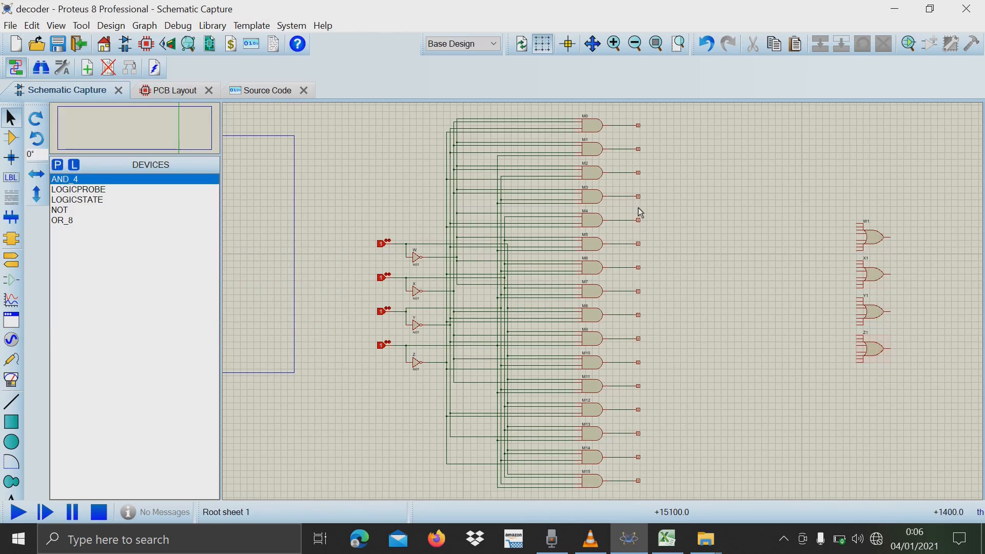
Highlight the truth table rows where W is 1, K27:AD34, in Excel and return to the Proteus schematic.
left_click(667, 539)
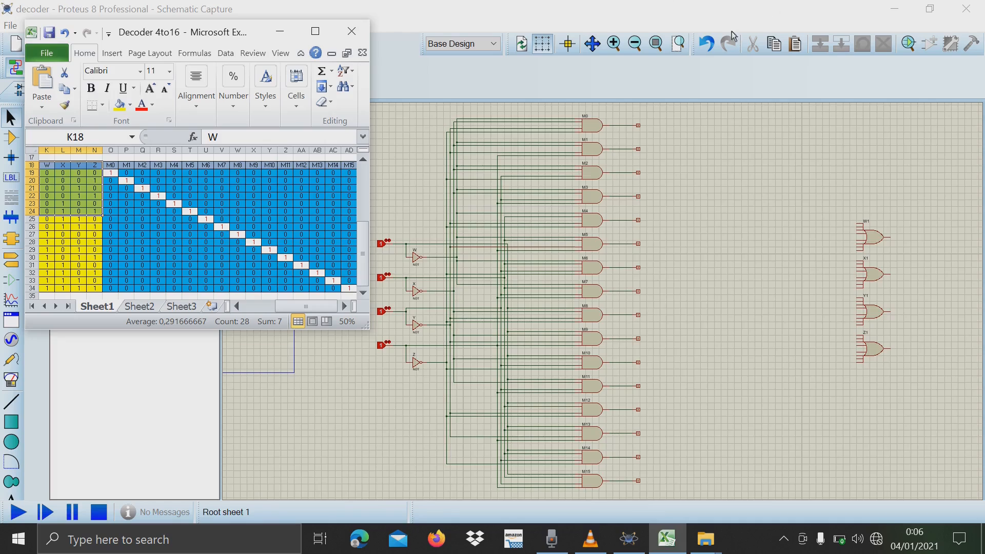
left_click(150, 243)
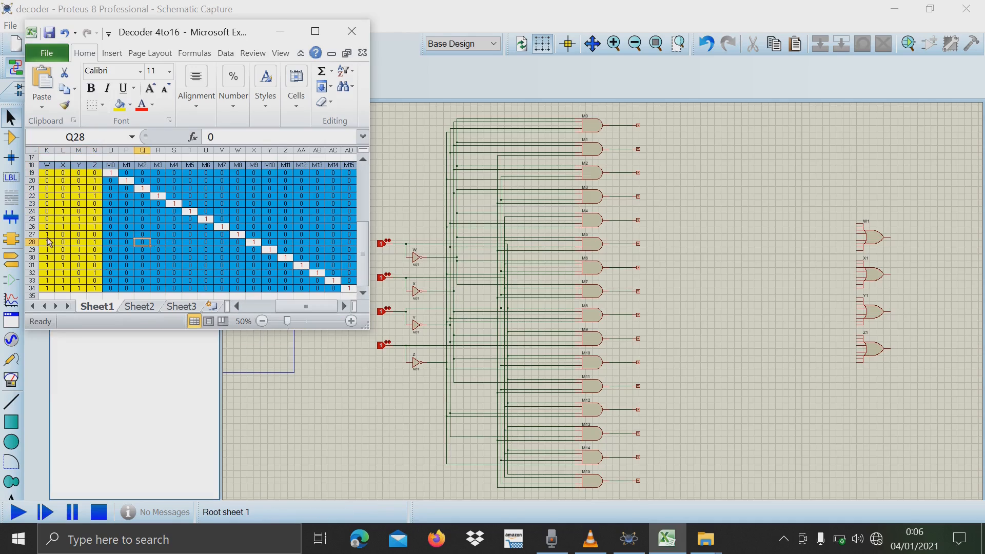
left_click_drag(48, 235, 352, 293)
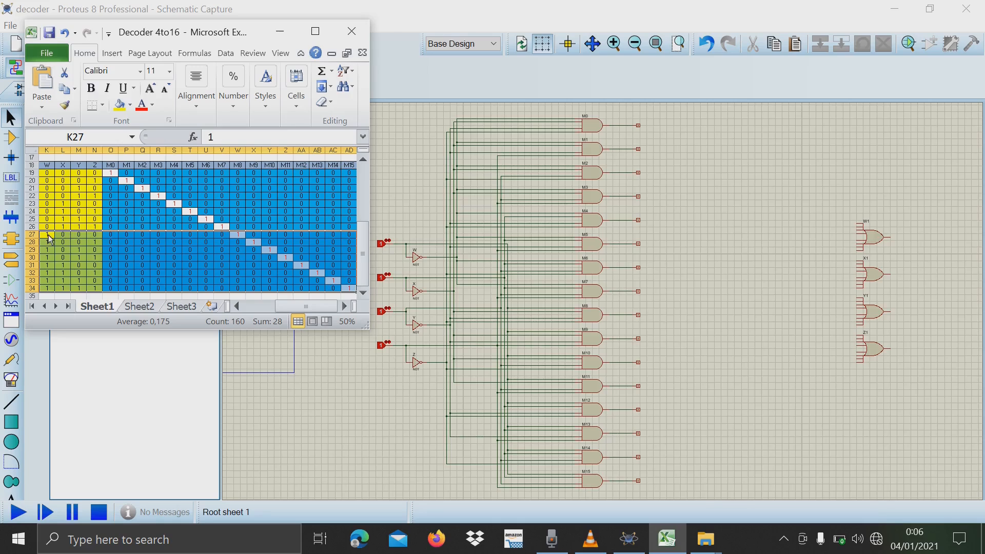
left_click_drag(46, 237, 353, 288)
left_click(624, 314)
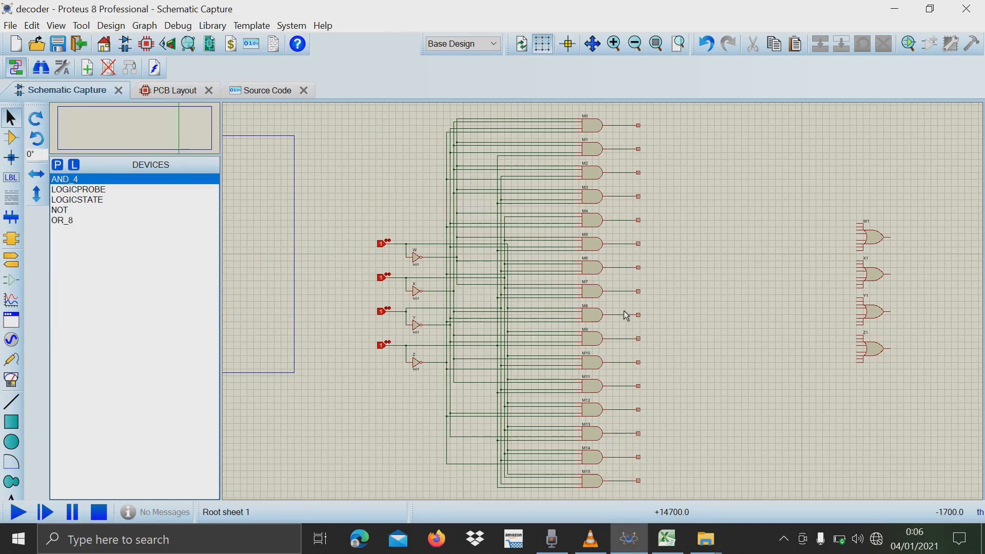
Wire the output of AND gate M8 to the first input of OR gate W1.
scroll(623, 315, "up", 1)
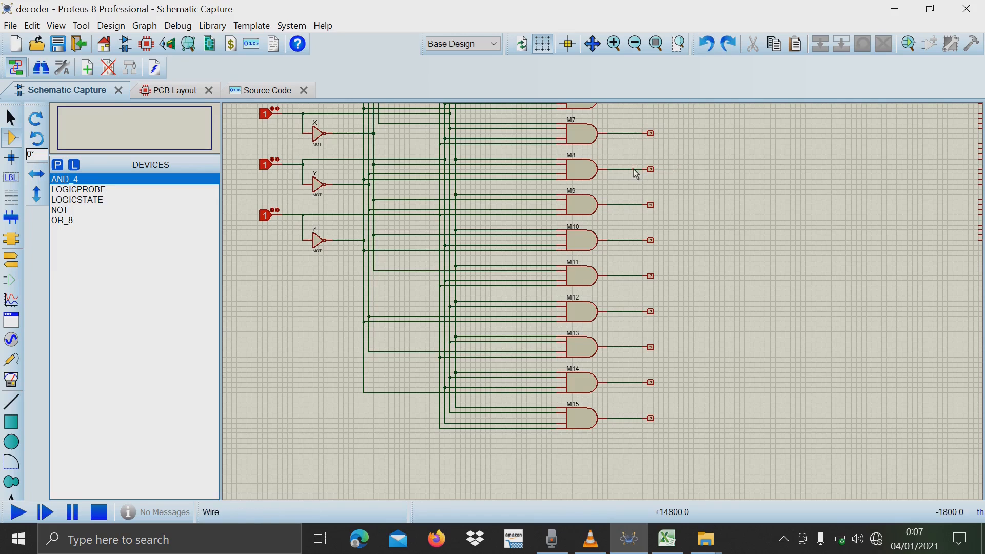
left_click(632, 170)
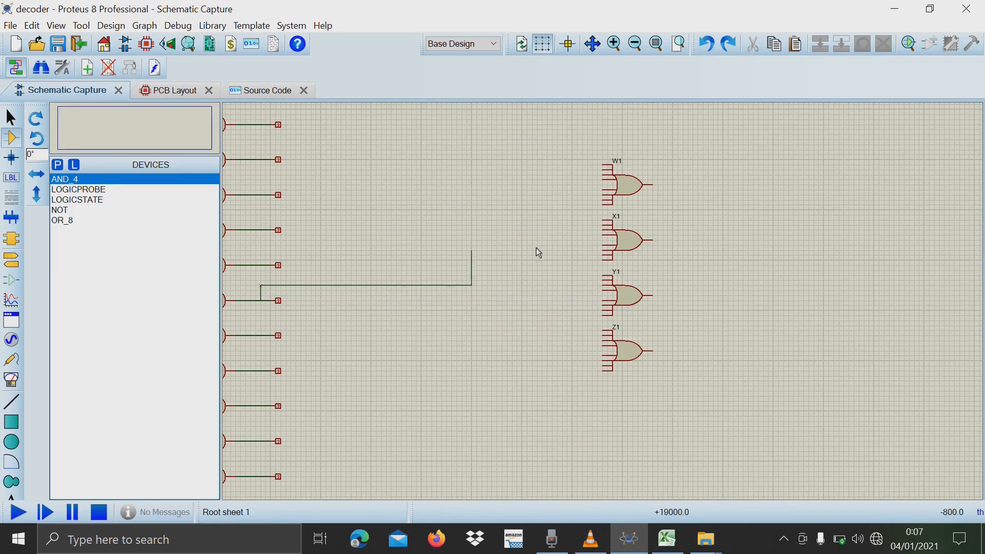
left_click(602, 165)
key("F5")
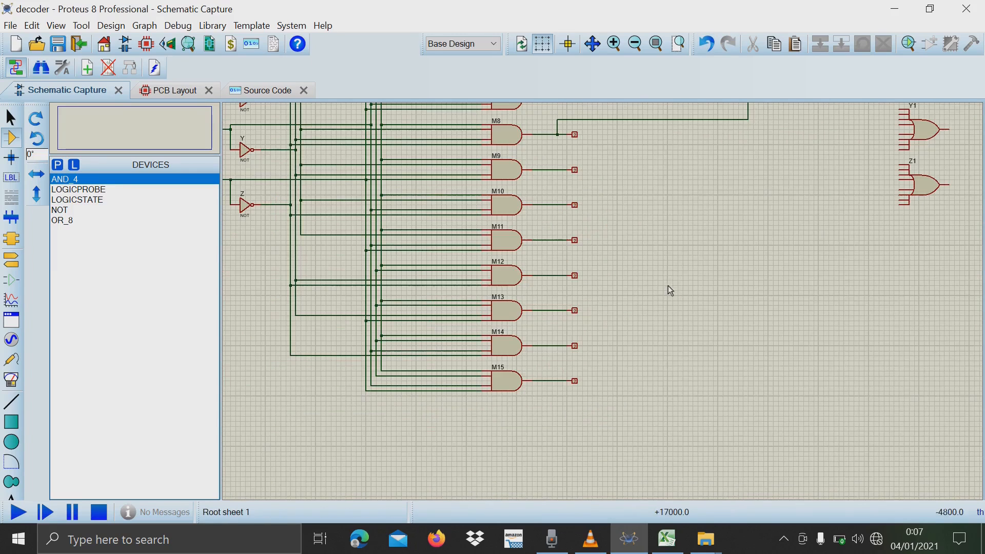
scroll(560, 381, "down", 3)
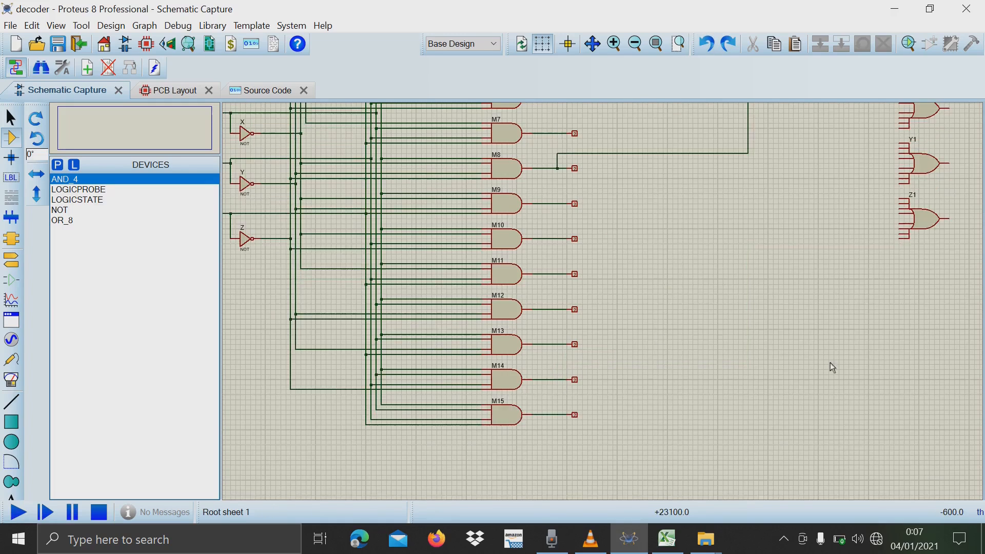
Wire the outputs of AND gates M15, M9 and M10 to the second, third and fourth inputs of OR gate W1.
left_click(555, 255)
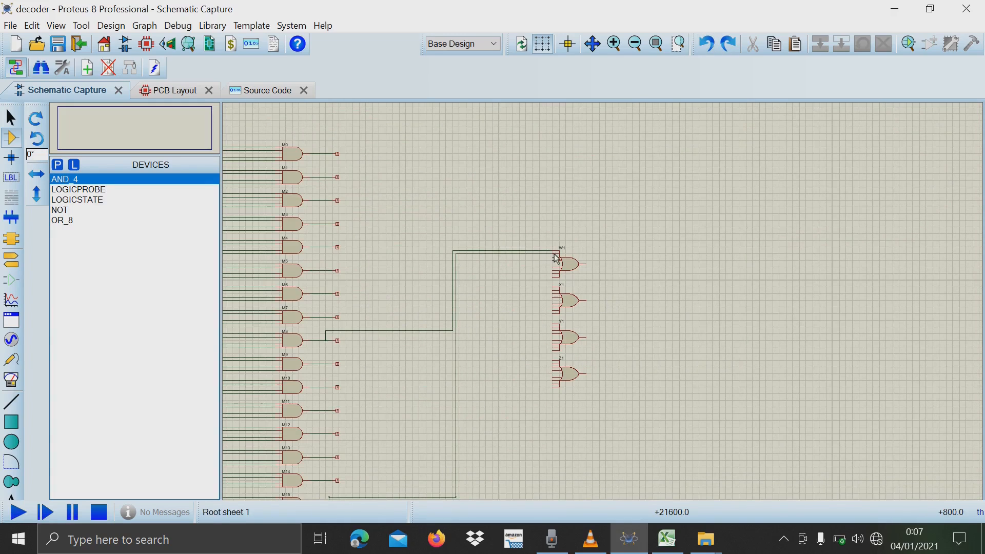
left_click(325, 364)
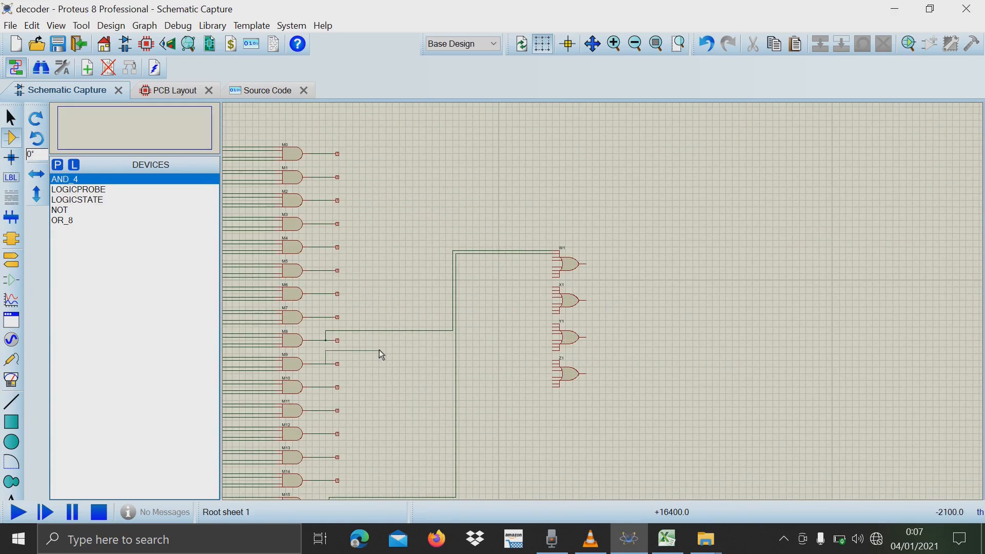
left_click(555, 258)
right_click(353, 377)
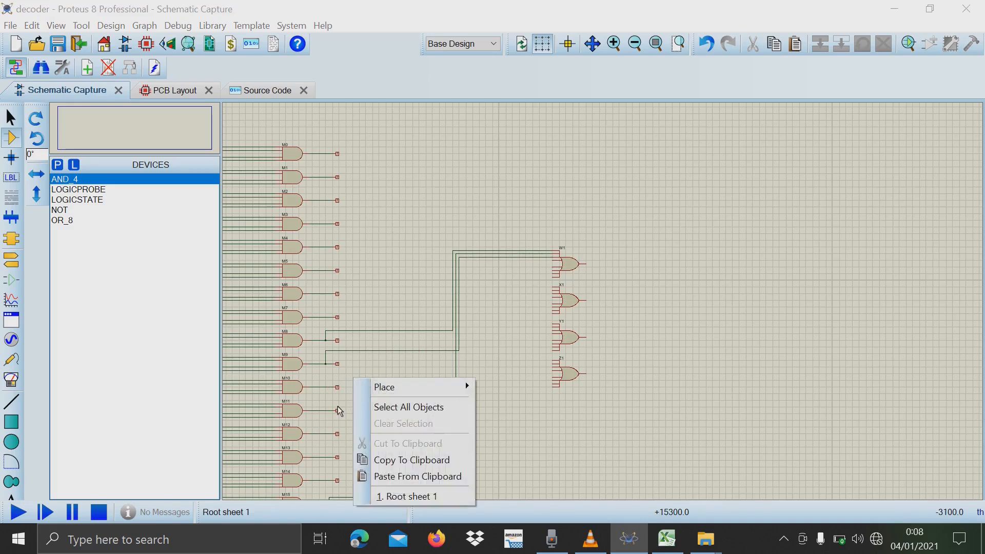
left_click(337, 406)
left_click(326, 388)
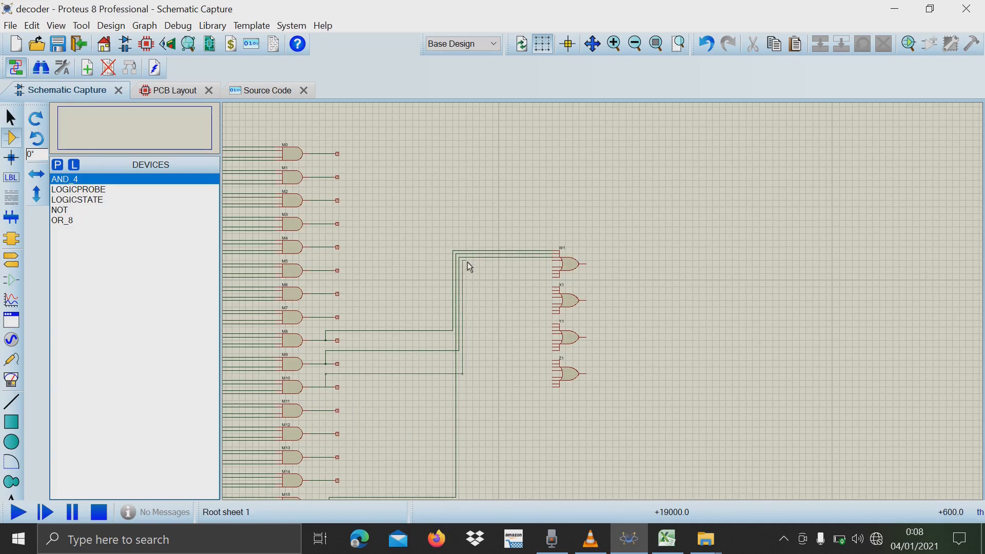
left_click(556, 262)
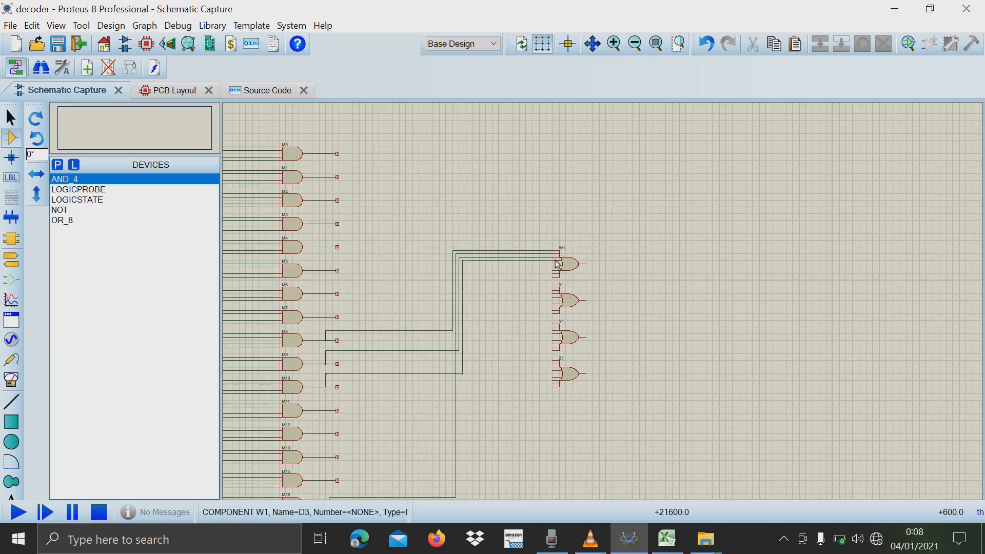
Wire the outputs of AND gates M11 and M12 to the fifth and sixth inputs of OR gate W1.
double_click(326, 410)
left_click(707, 44)
left_click(326, 411)
left_click(326, 397)
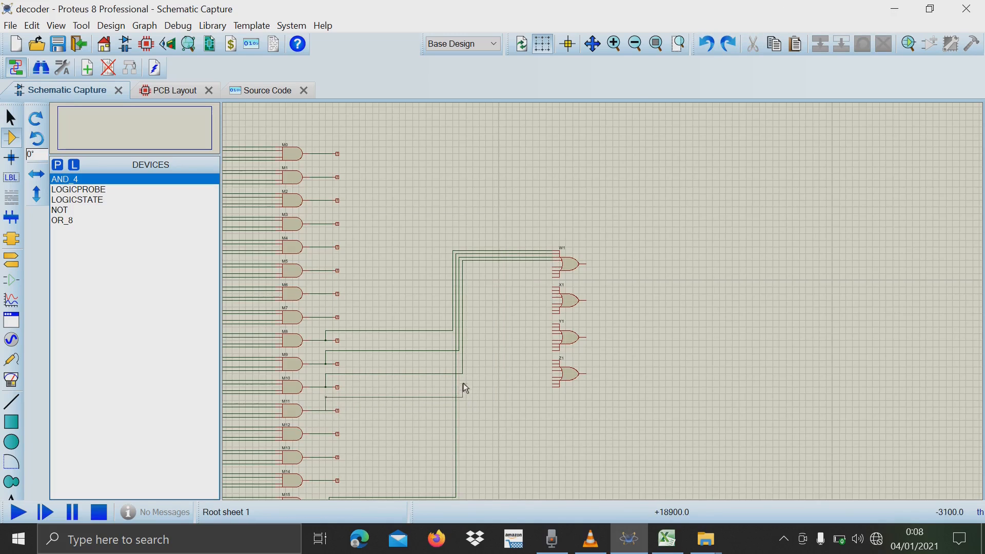
left_click(556, 266)
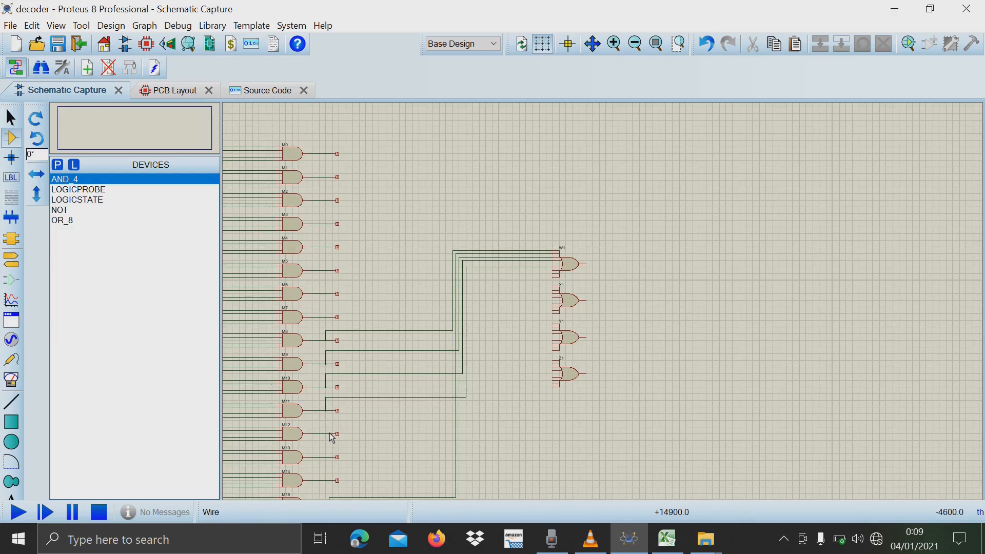
left_click(336, 434)
left_click(326, 425)
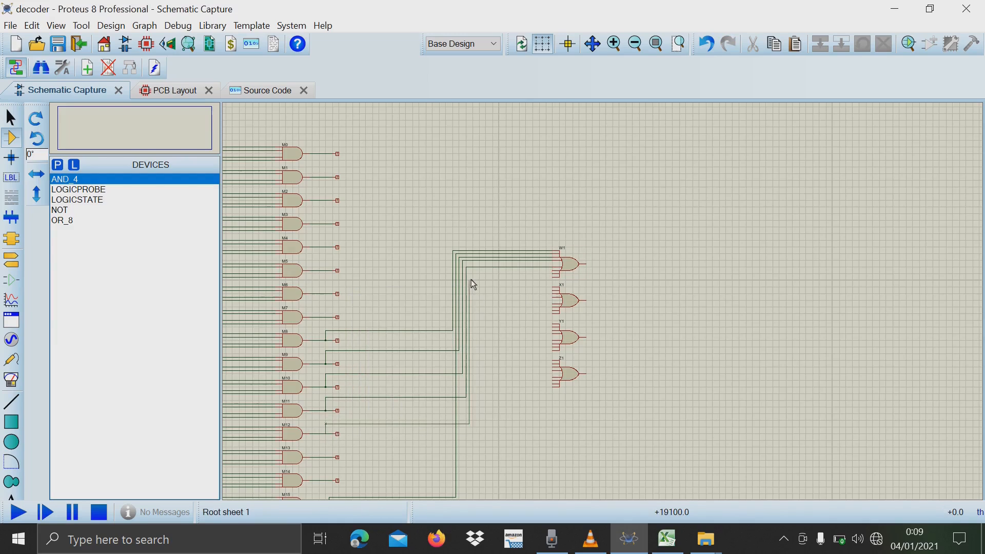
left_click(469, 271)
left_click(553, 271)
Wire the outputs of AND gates M13 and M14 to the last two inputs of OR gate W1.
left_click(553, 274)
left_click(472, 274)
left_click(472, 447)
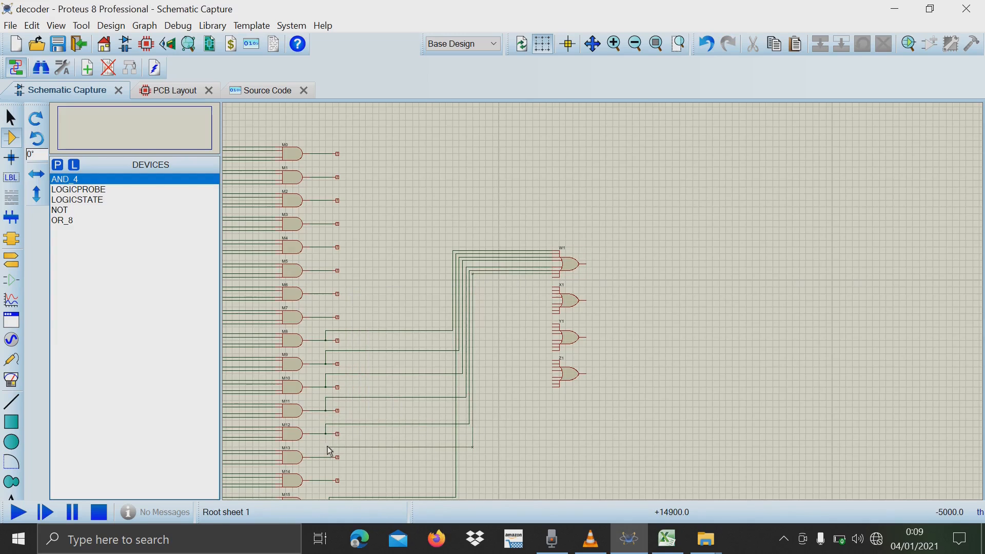
left_click(337, 457)
left_click(338, 481)
left_click(326, 468)
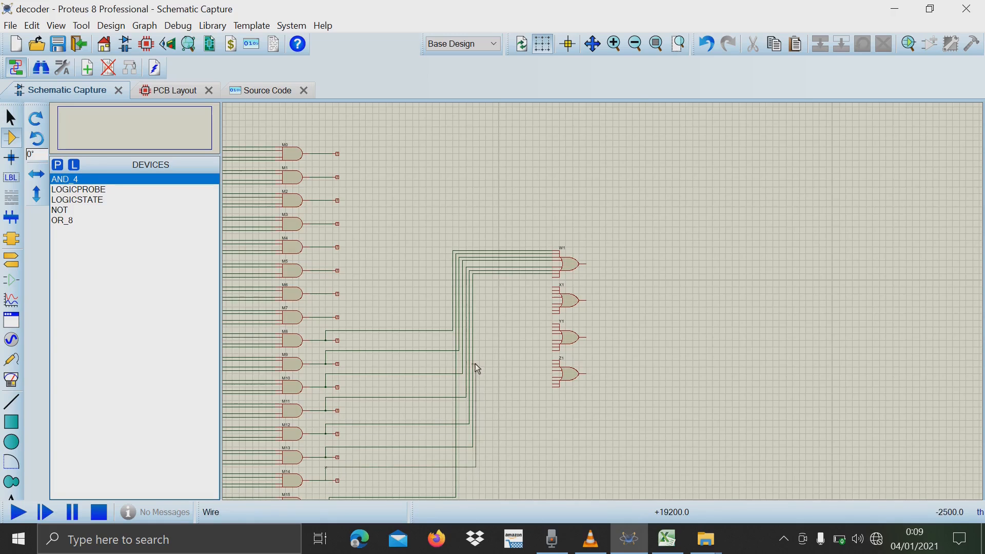
left_click(476, 277)
left_click(553, 277)
Highlight the upper truth table rows where X is 1, L23:V26, in Excel and return to the Proteus schematic.
scroll(402, 452, "down", 1)
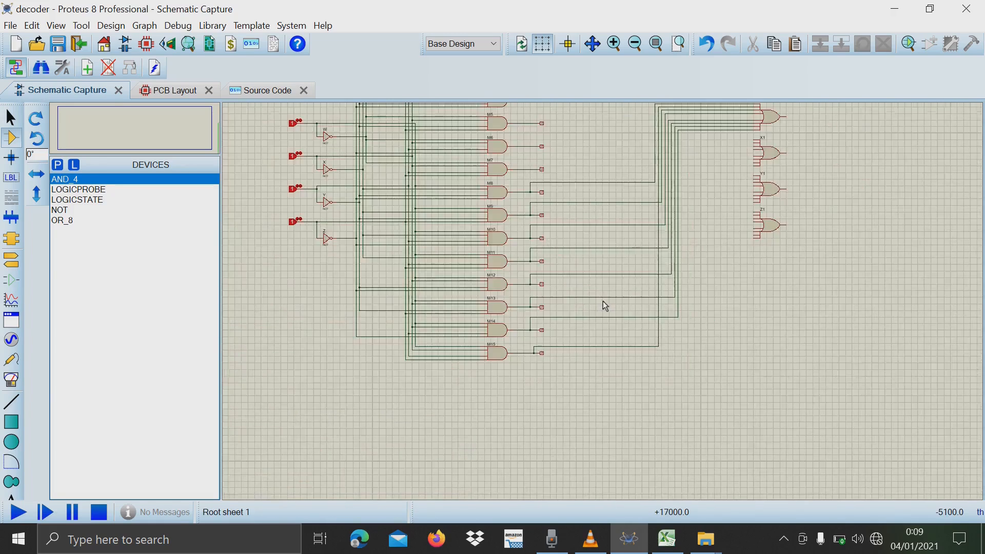
mouse_move(63, 204)
left_mouse_down()
mouse_move(66, 234)
mouse_move(67, 219)
left_mouse_up()
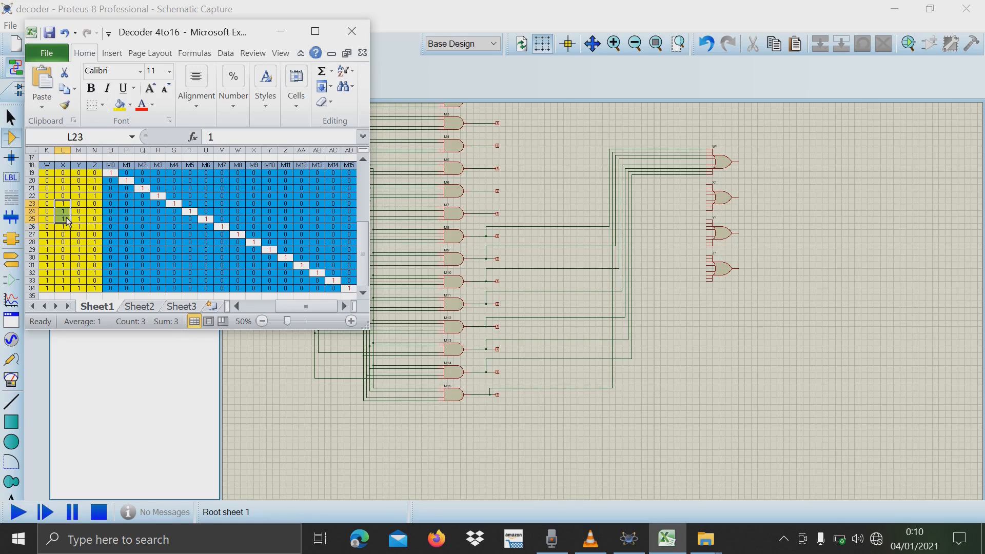
left_click(67, 219)
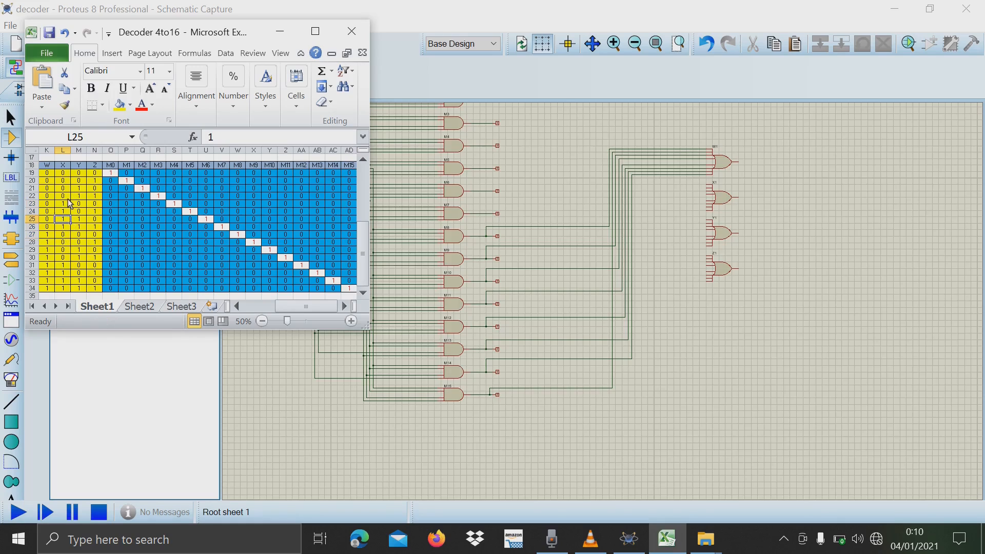
left_click(63, 204)
left_click_drag(66, 222, 226, 229)
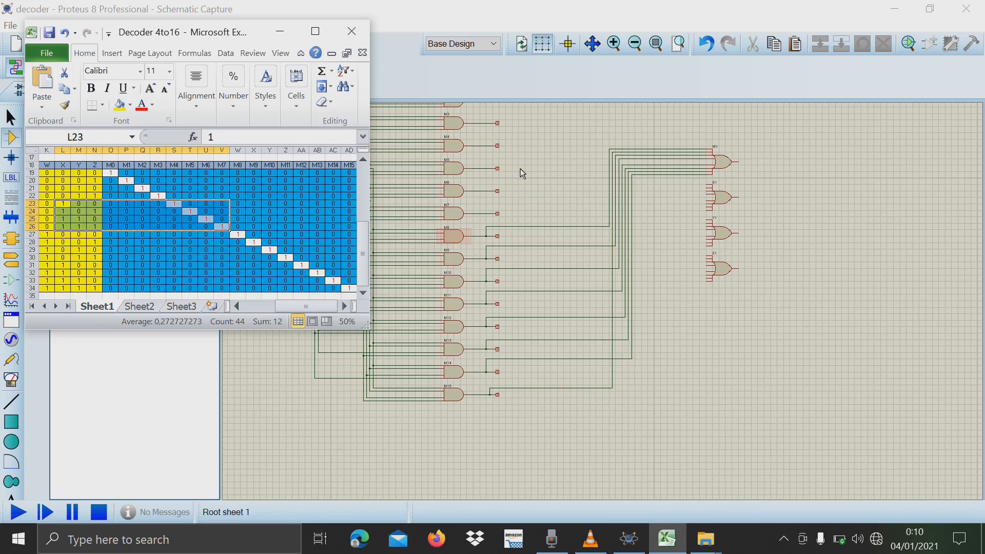
left_click(486, 151)
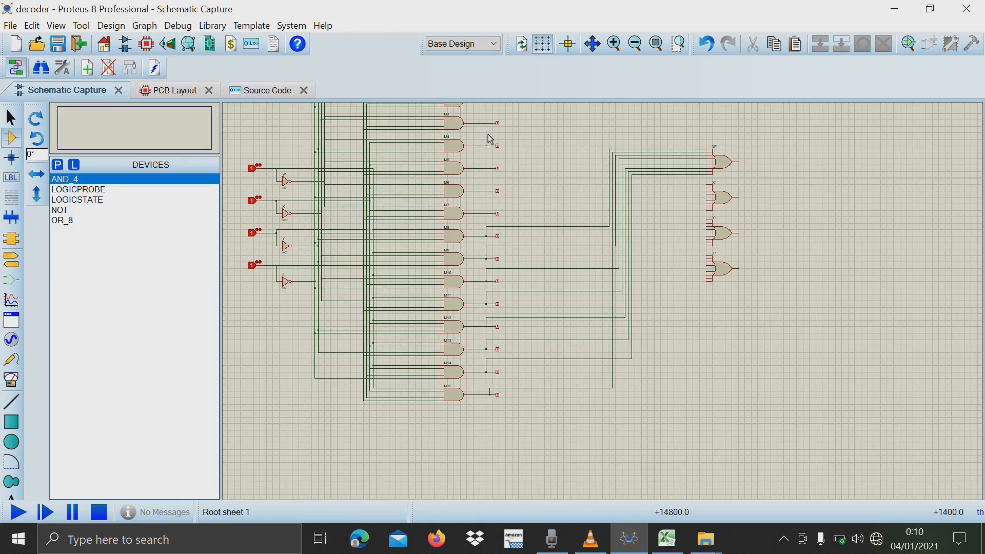
Wire the outputs of AND gates M4, M5, M6 and M7 to the first four inputs of OR gate X1.
left_click(487, 142)
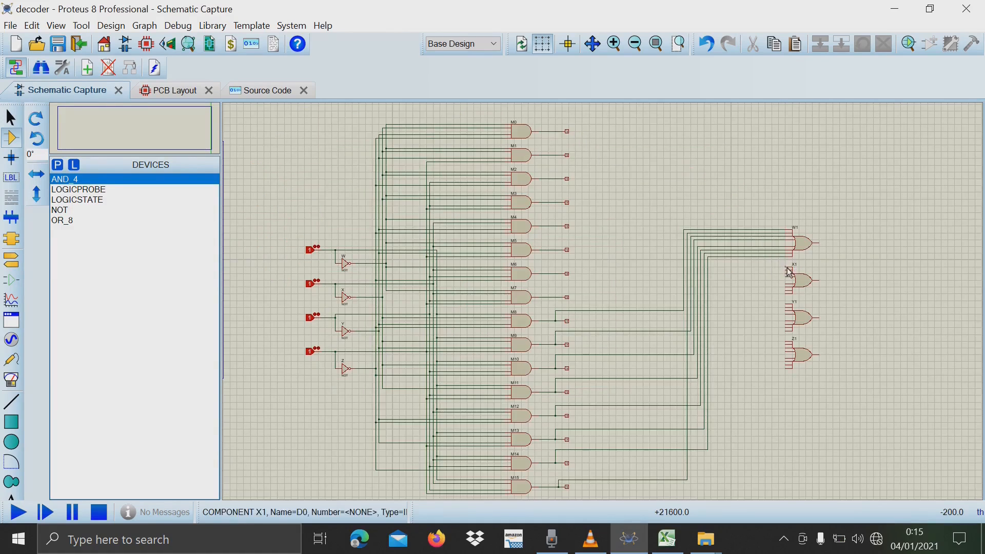
left_click(786, 268)
left_click(712, 216)
left_click(556, 227)
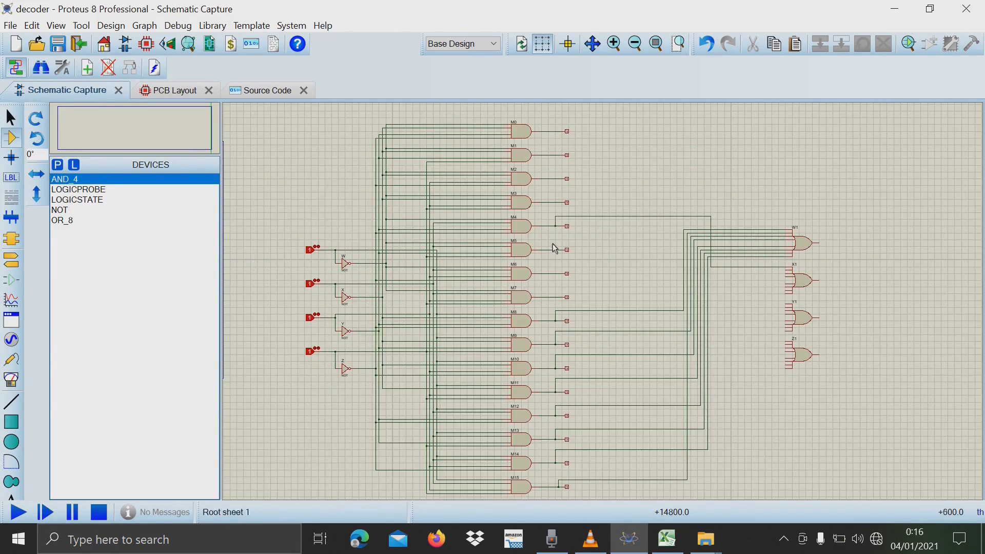
left_click(788, 271)
left_click(680, 271)
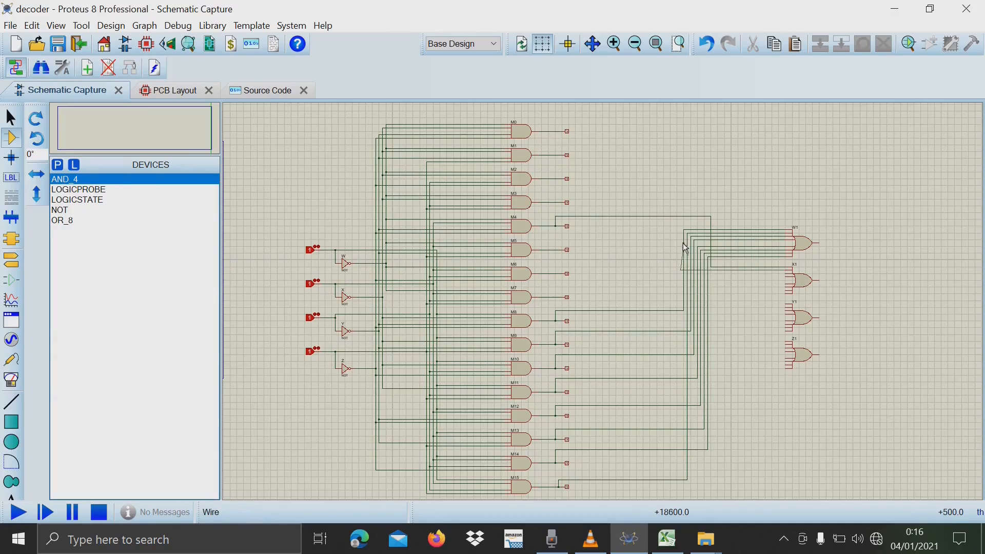
left_click(556, 250)
left_click(785, 276)
left_click(678, 272)
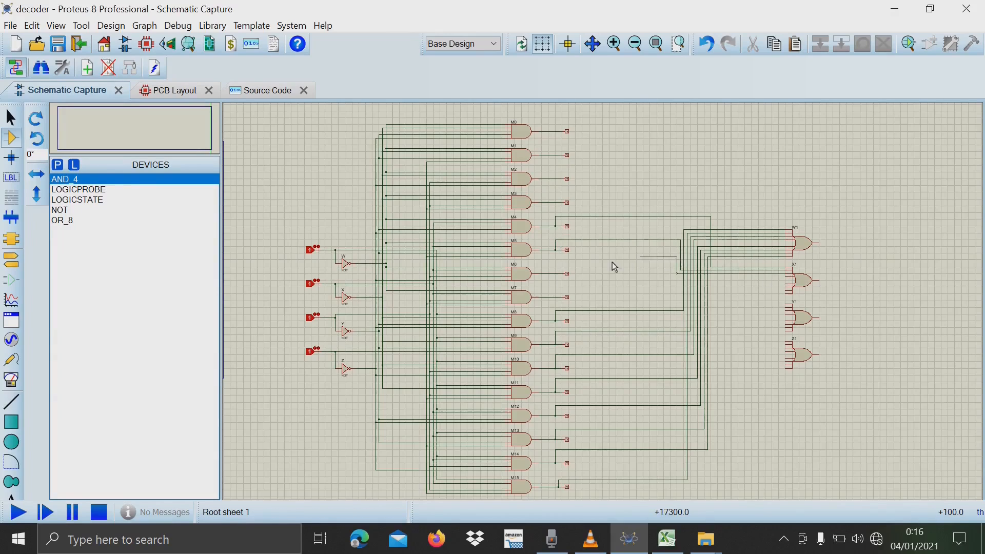
left_click(556, 274)
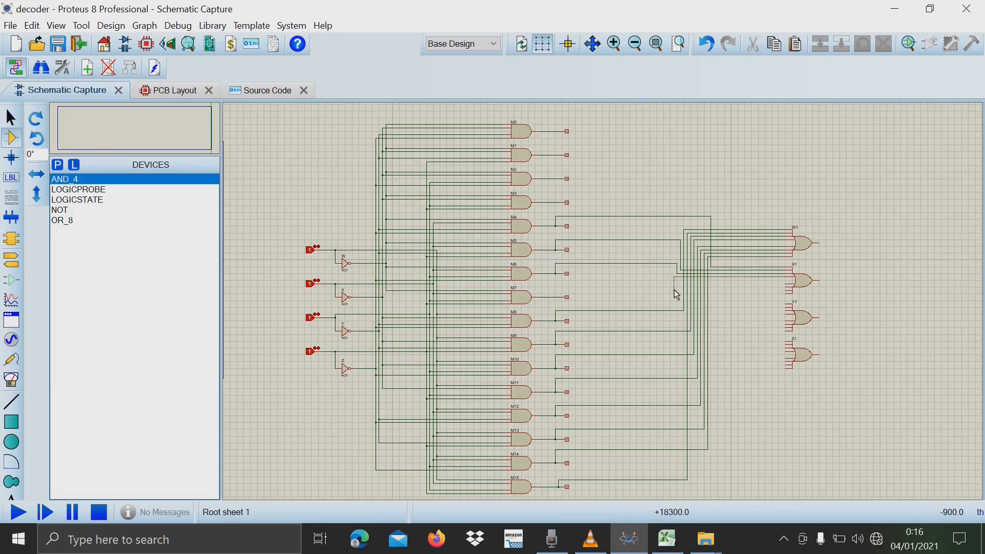
Switch to Excel and highlight the lower truth table rows where X is 1, L31:AD34.
left_click(667, 539)
scroll(208, 262, "down", 1)
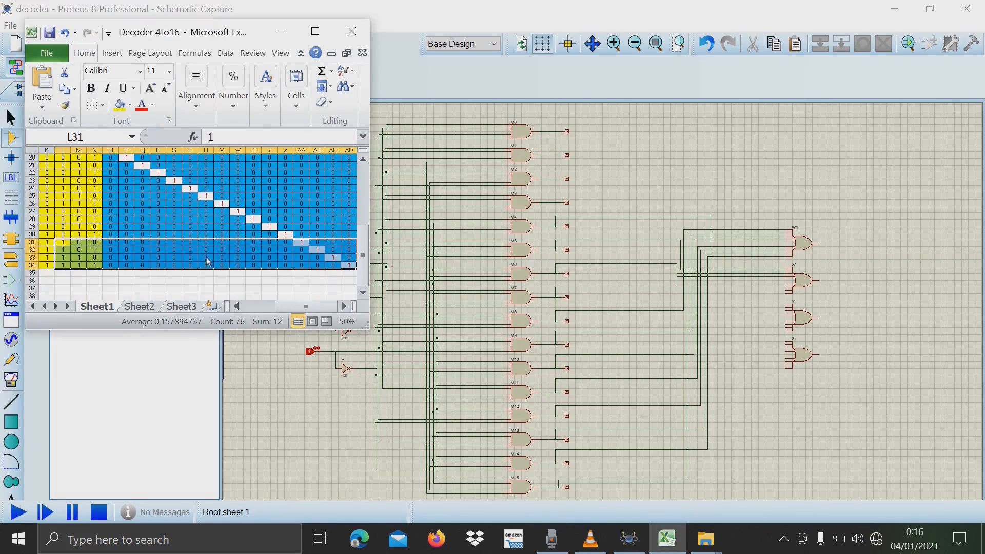
scroll(296, 262, "up", 1)
In the Proteus schematic, connect the last four inputs of OR gate X1 to the existing M12, M13, M14 and M15 output wires.
left_click(787, 290)
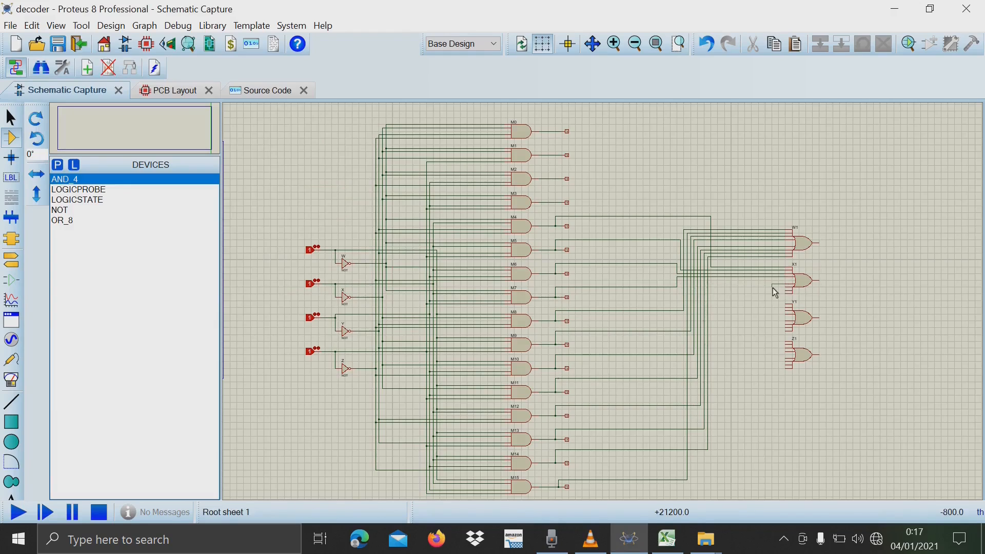
left_click(700, 285)
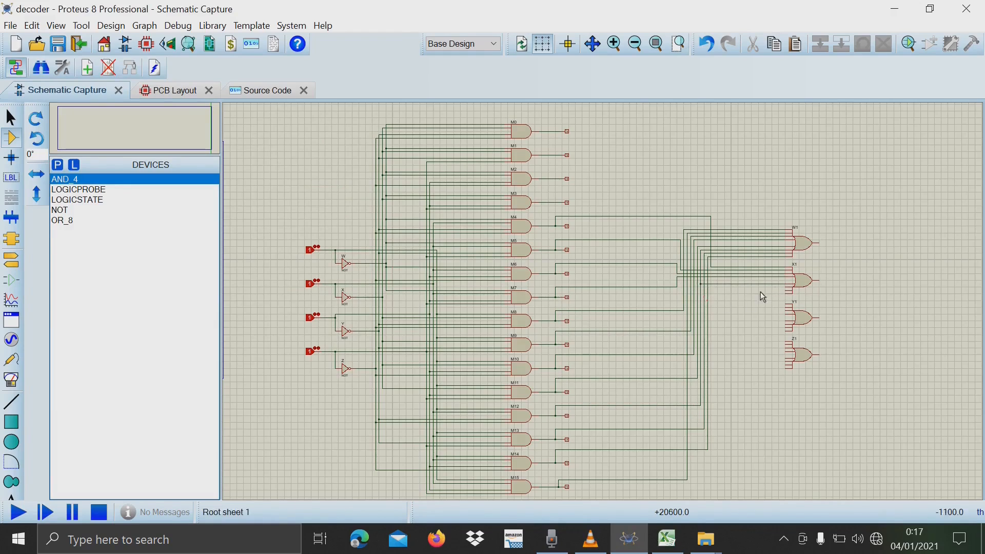
left_click(785, 287)
left_click(704, 287)
left_click(785, 291)
left_click(708, 291)
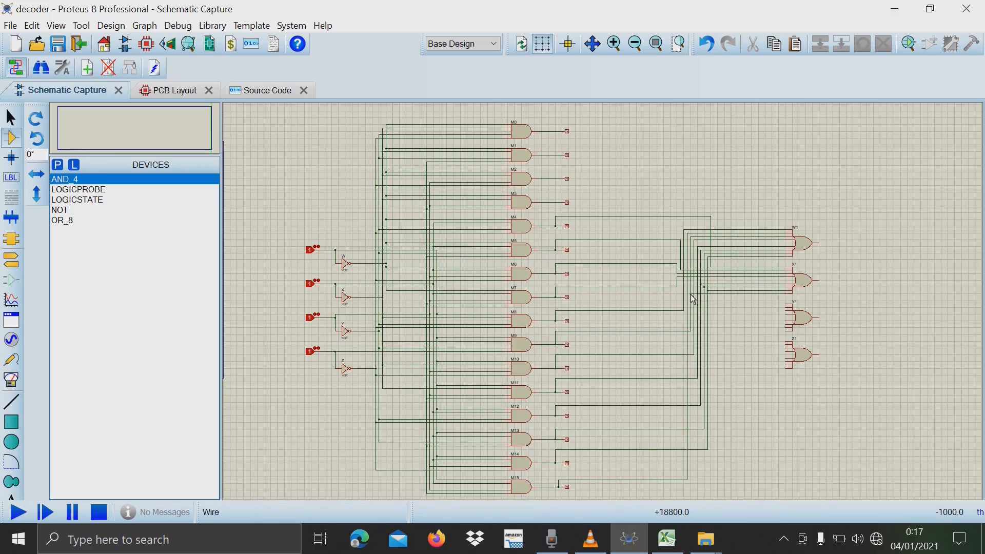
Highlight M21:T22 in the Excel truth table and wire AND gates M2 and M3 to the first two inputs of OR gate Y1 in Proteus.
left_click(668, 538)
left_click_drag(79, 189, 178, 201)
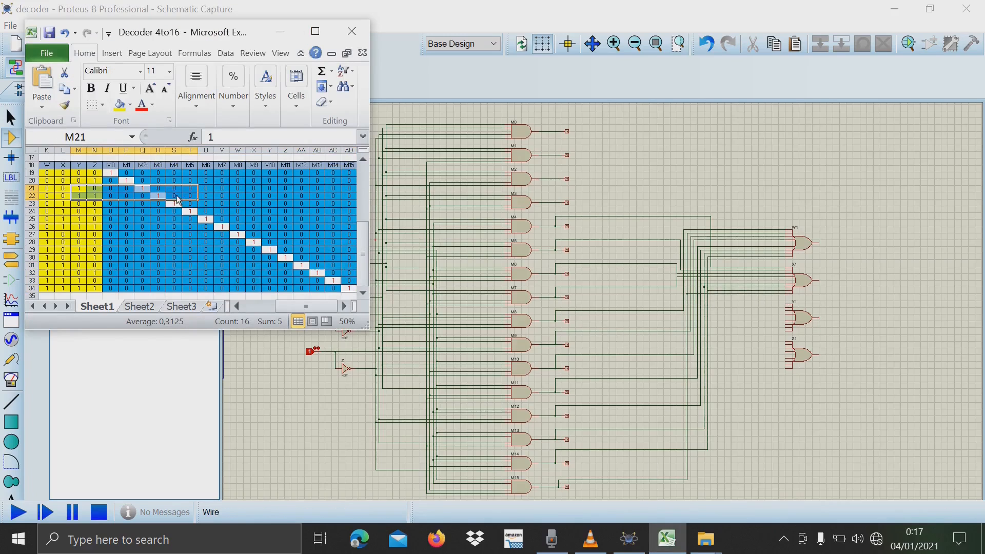
left_click(786, 304)
left_click(670, 305)
left_click(671, 168)
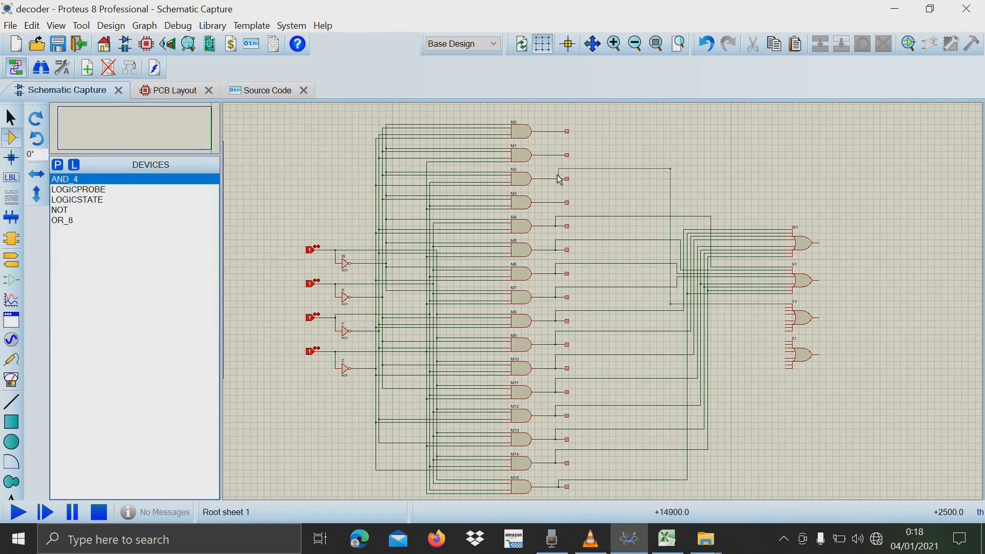
left_click(556, 178)
left_click(667, 308)
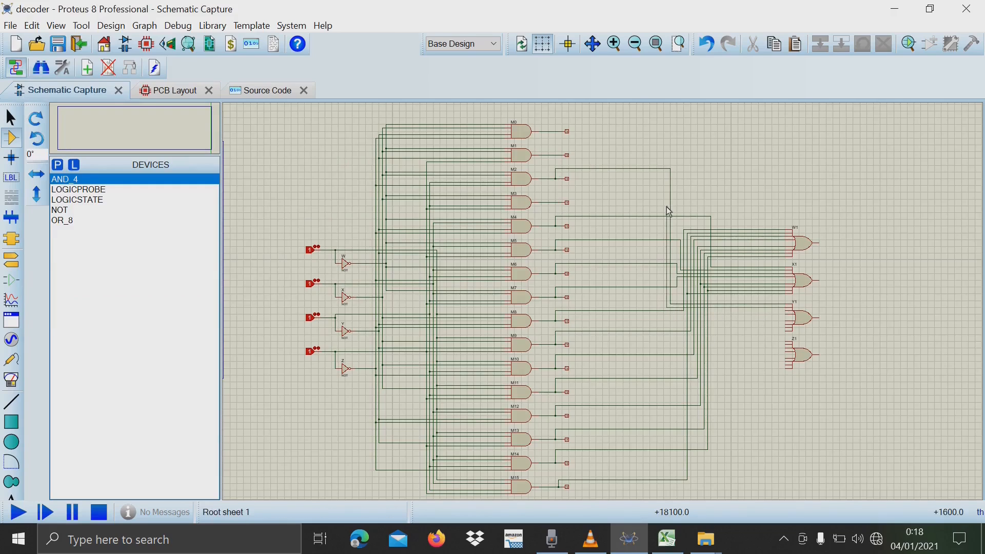
left_click(667, 192)
left_click(556, 203)
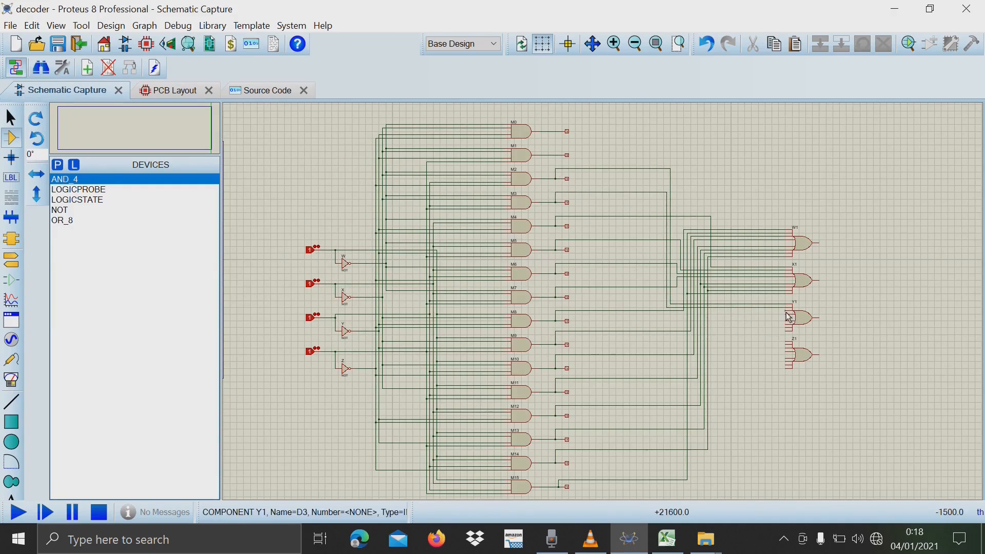
Branch two of OR gate X1's input wires to Y1's third and fourth inputs, and the M10 and M11 wires to its next two.
left_click(742, 271)
left_click(786, 315)
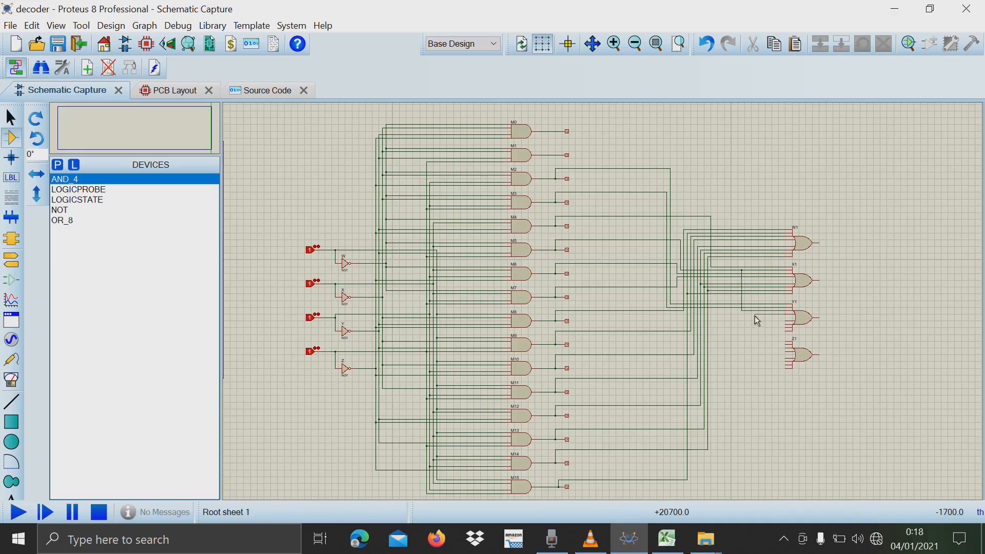
left_click(738, 314)
left_click(738, 273)
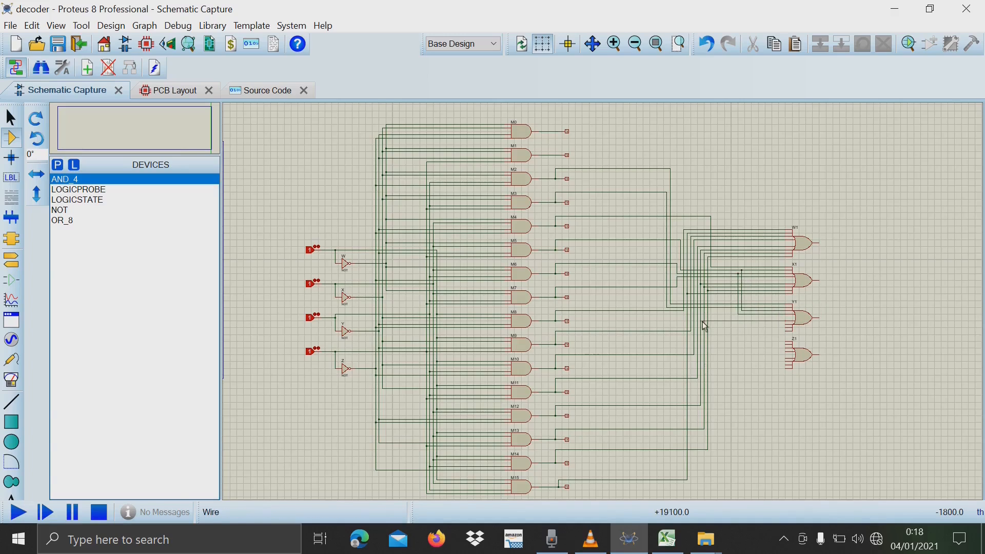
left_click(786, 322)
left_click(696, 322)
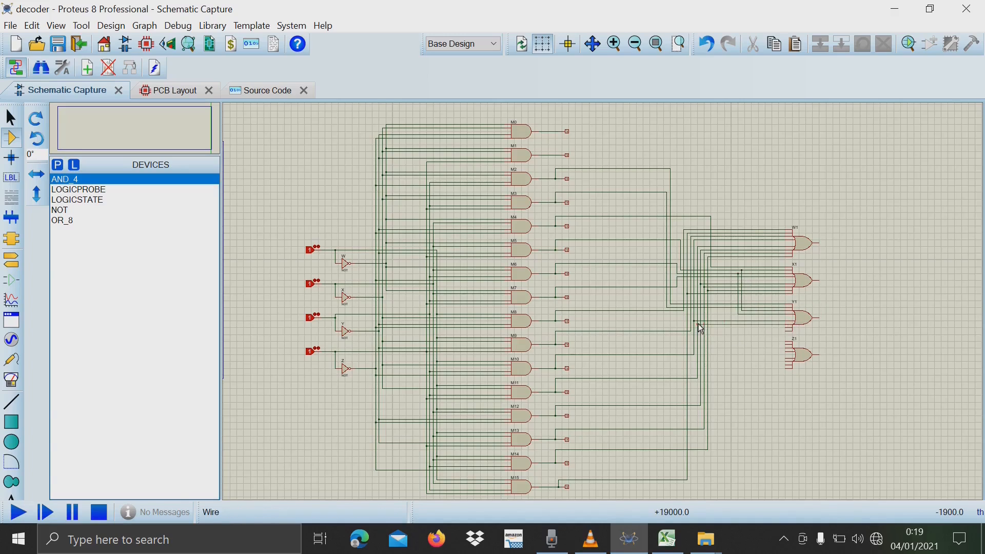
Highlight M33:AD34 in the Excel truth table and connect the last two inputs of OR gate Y1 to the M14 and M15 wires in Proteus.
left_click(667, 539)
left_click_drag(78, 280, 306, 284)
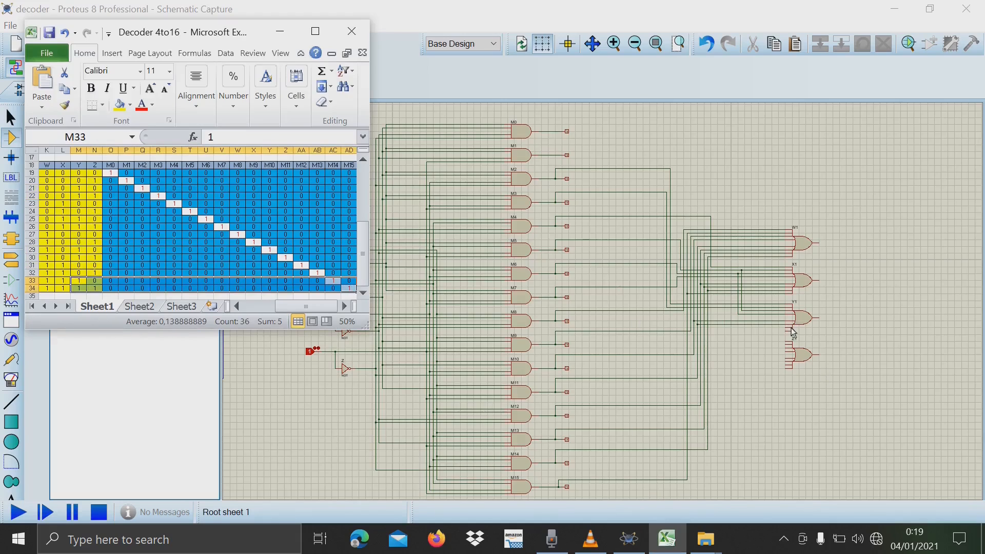
left_click(790, 332)
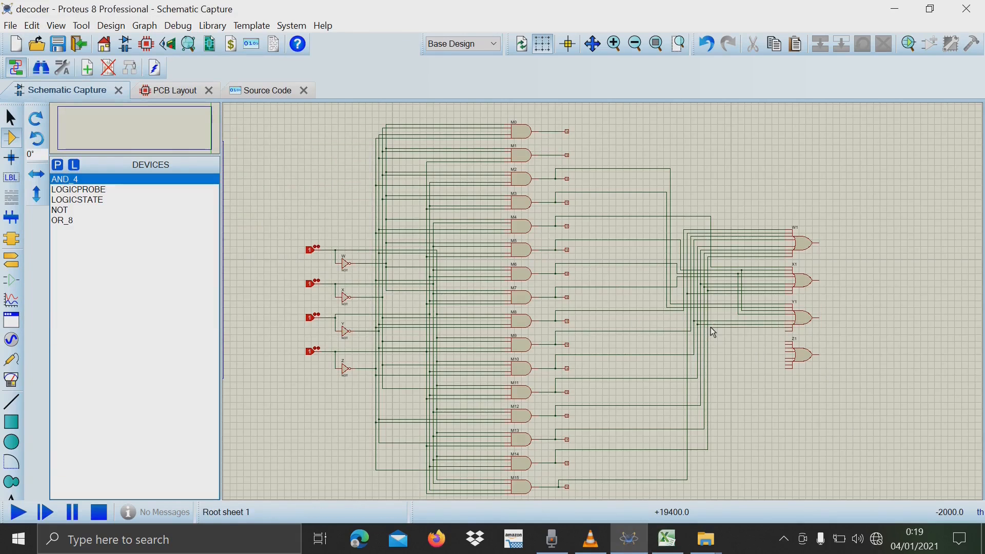
Highlight the first truth table row where Z is 1, row 20, in Excel and return to OR gate Z1 in Proteus.
left_click(667, 539)
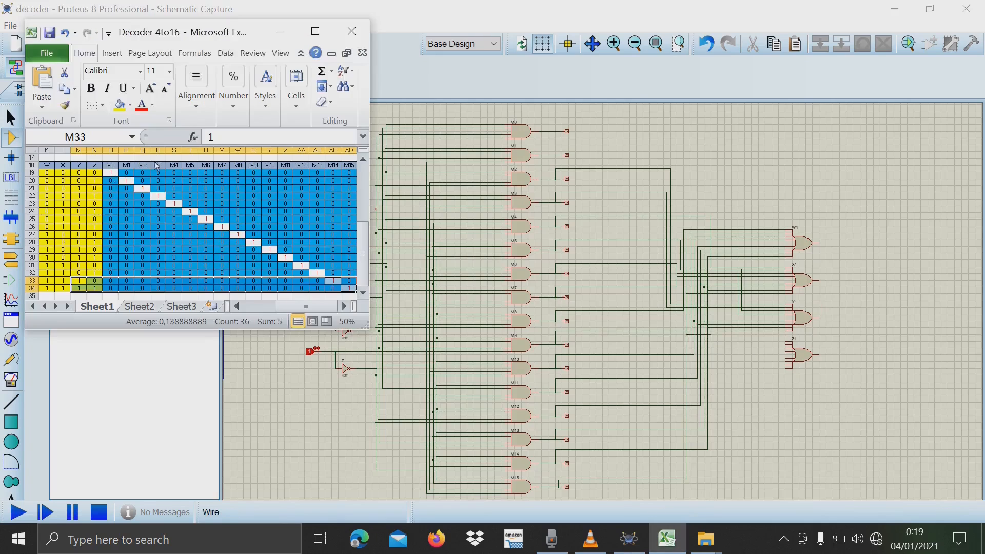
left_click_drag(95, 181, 137, 181)
left_click(781, 339)
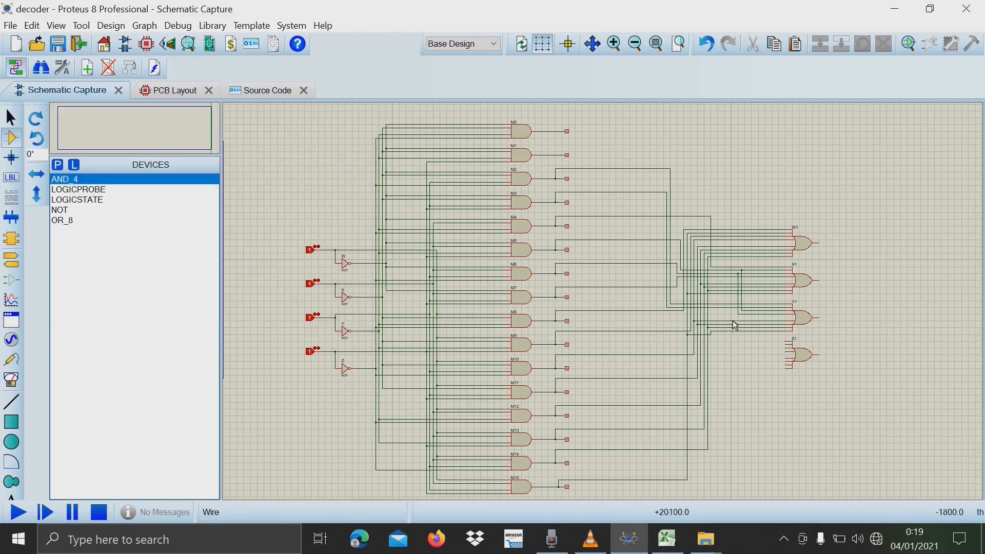
Wire AND gate M1 to OR gate Z1's first input and connect Z1's remaining inputs to the existing odd-numbered minterm wires.
left_click(663, 338)
left_click(564, 155)
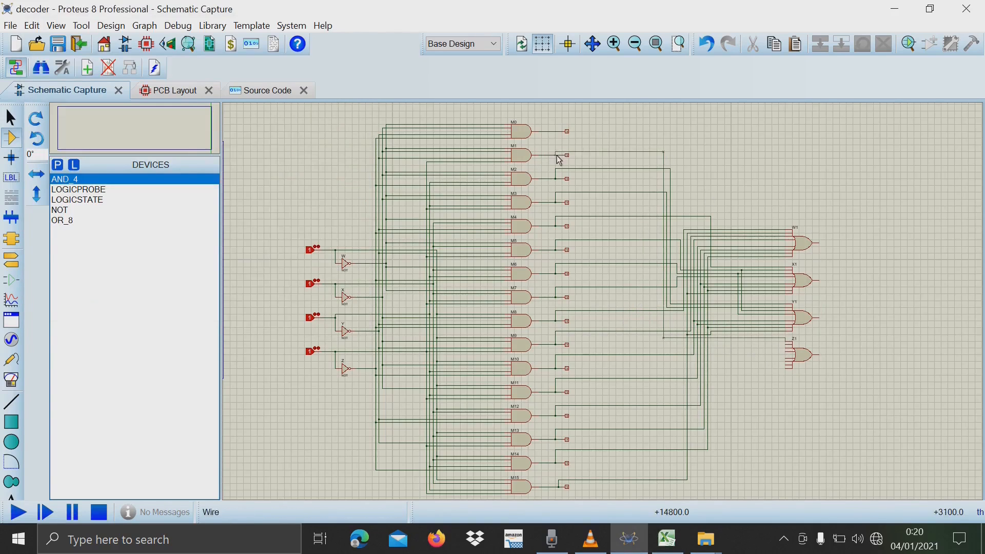
left_click(557, 156)
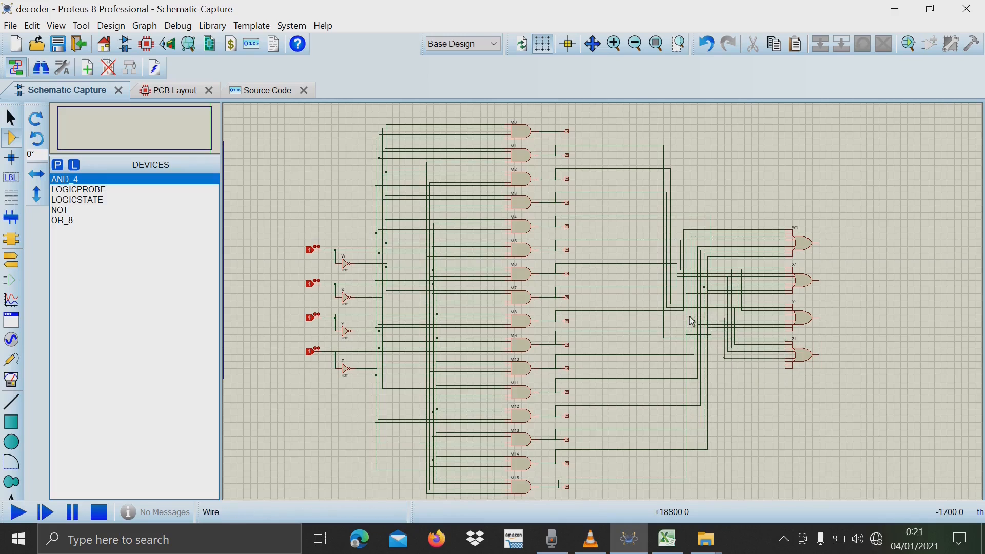
left_click(704, 366)
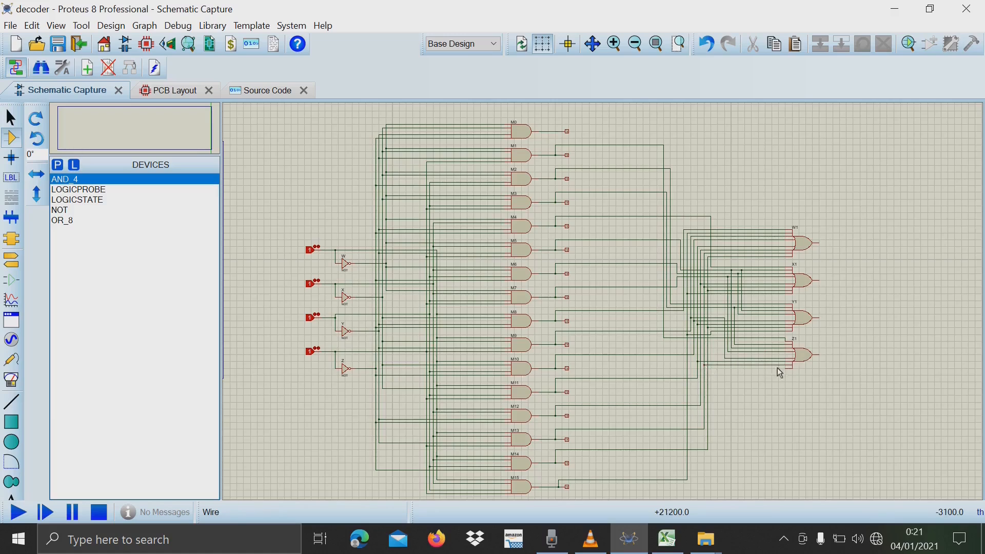
left_click_drag(616, 124, 758, 487)
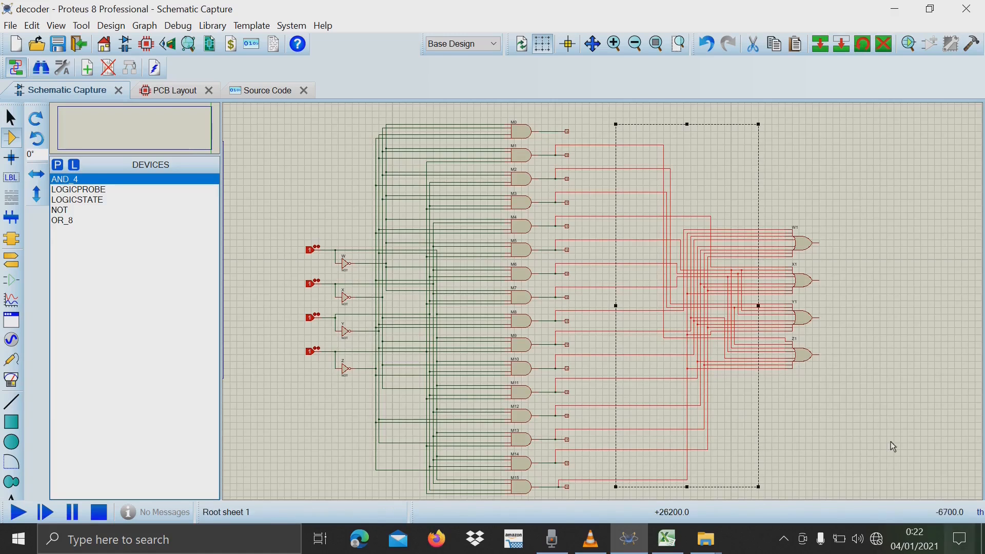
left_click(898, 415)
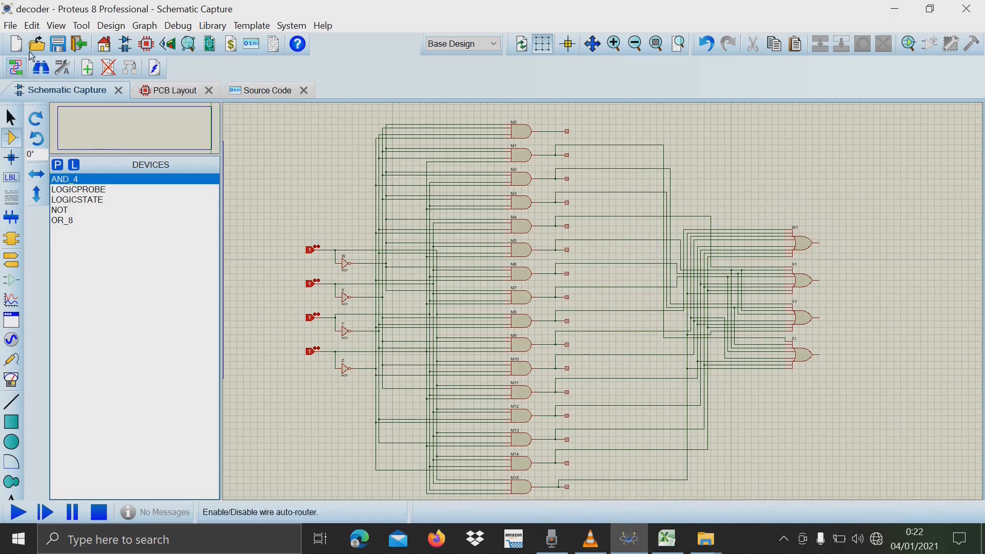
Place a LOGICPROBE in line with the output of each of the OR gates W1, X1, Y1 and Z1.
left_click(73, 190)
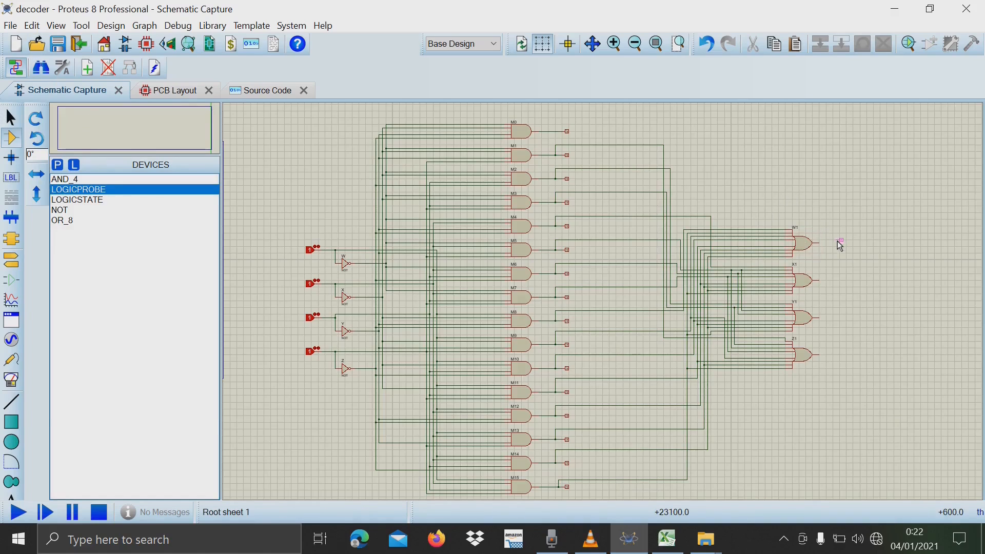
scroll(834, 303, "up", 2)
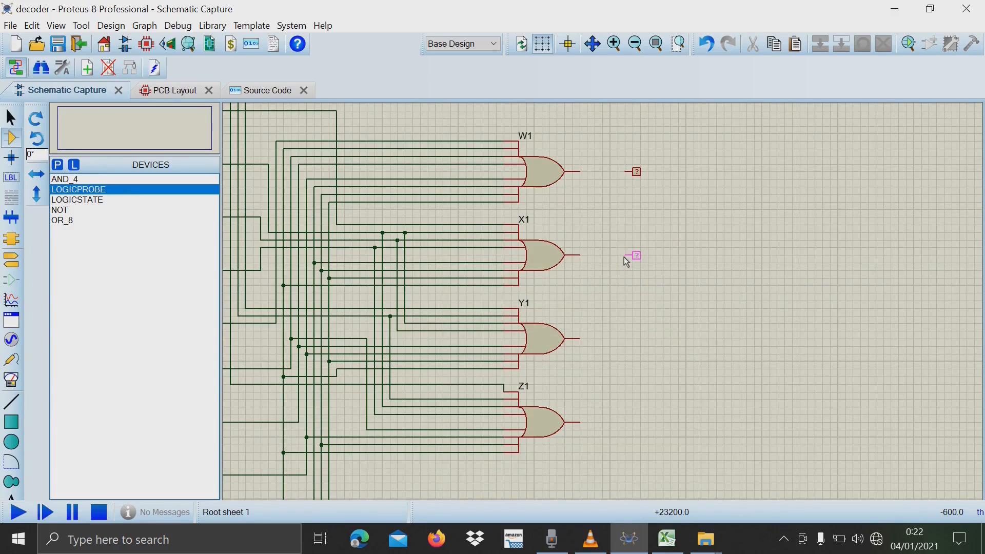
left_click(625, 258)
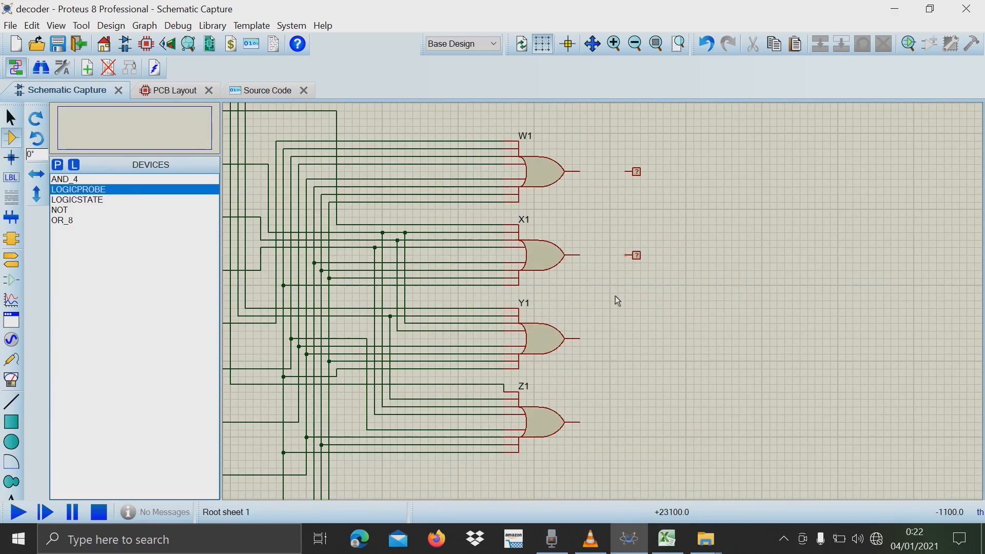
left_click(623, 338)
Wire the outputs of OR gates W1, X1, Y1 and Z1 to their logic probes.
left_click(583, 171)
left_click(626, 172)
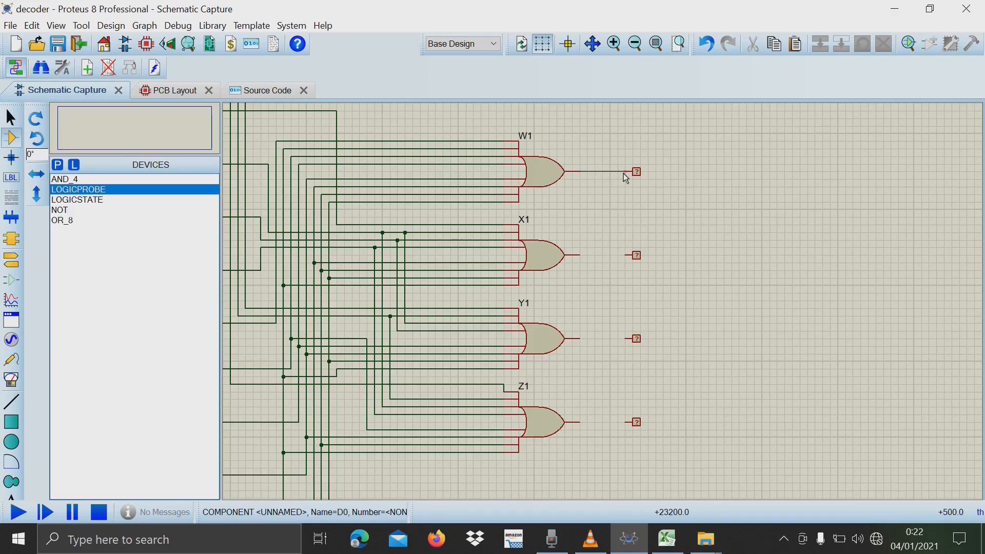
left_click(583, 256)
left_click(625, 256)
left_click(583, 339)
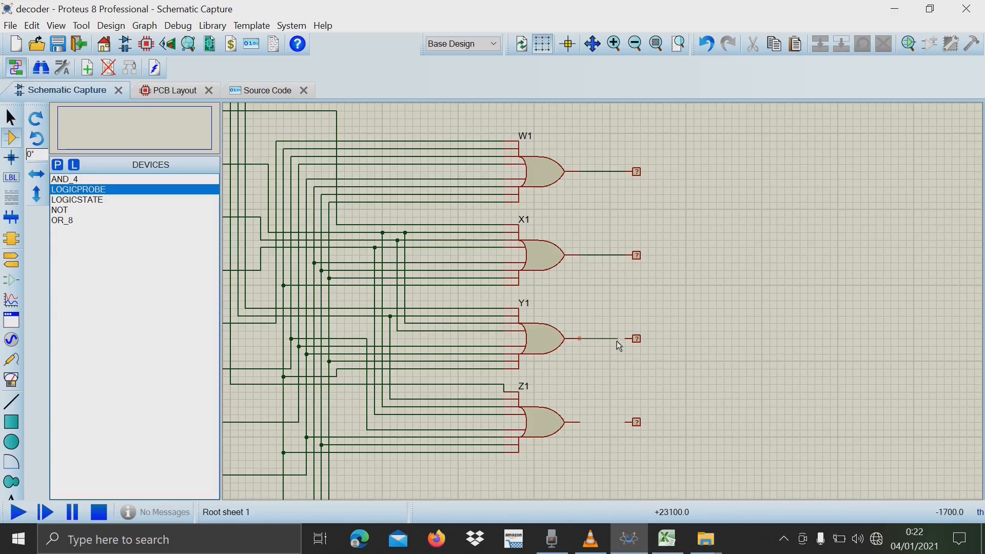
left_click(625, 339)
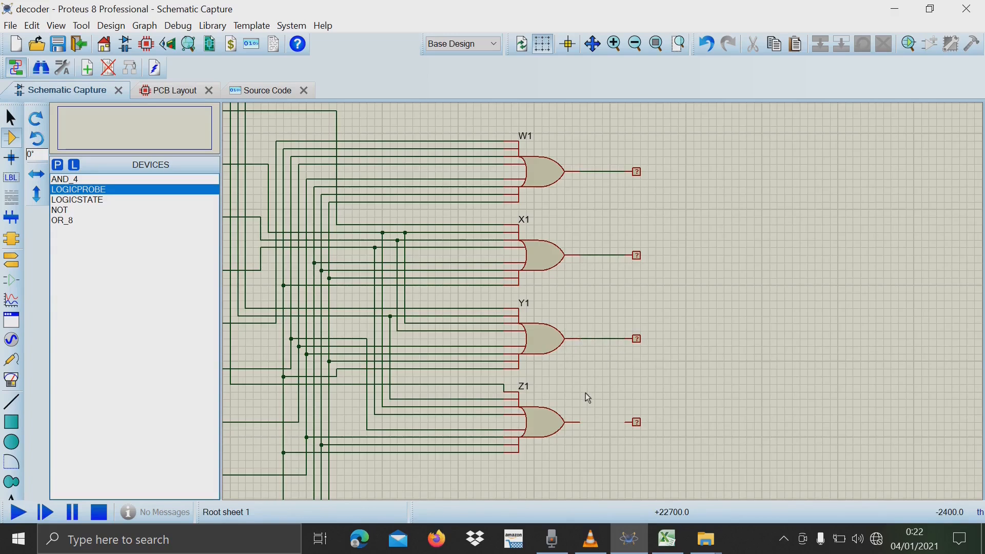
left_click(583, 422)
left_click(625, 422)
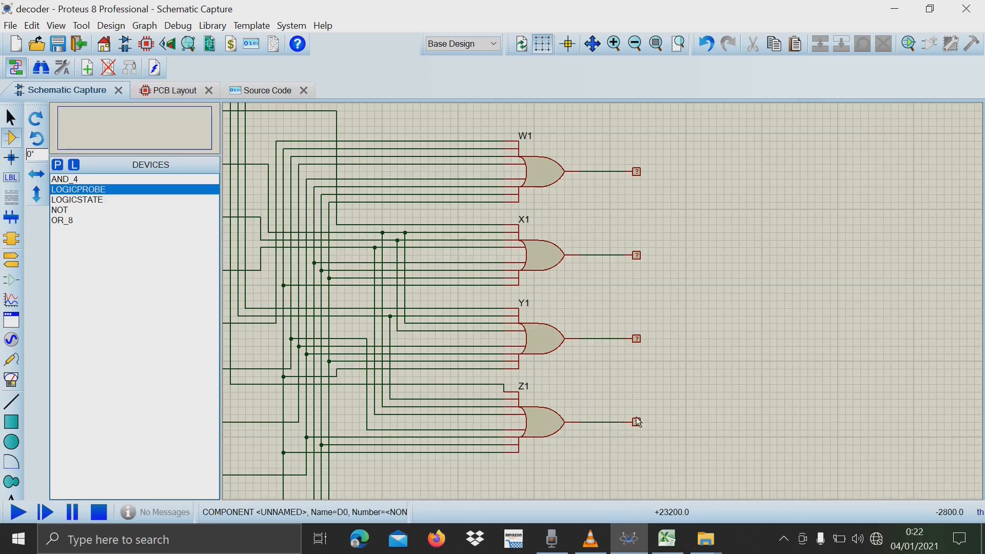
Set all four input logic states, W, X, Y and Z, to 0.
scroll(693, 400, "up", 2)
scroll(603, 300, "down", 4)
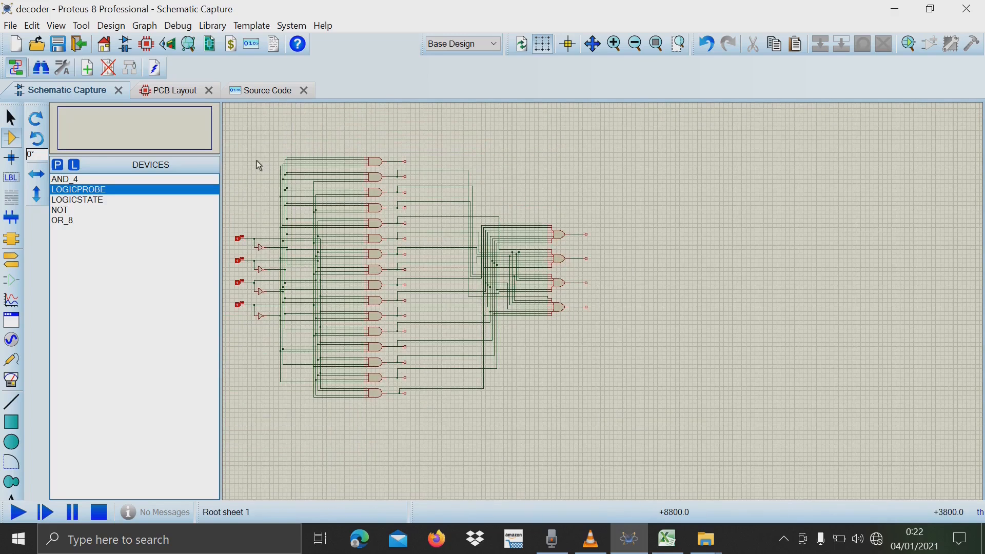
scroll(236, 192, "up", 1)
scroll(603, 301, "down", 2)
scroll(981, 427, "up", 1)
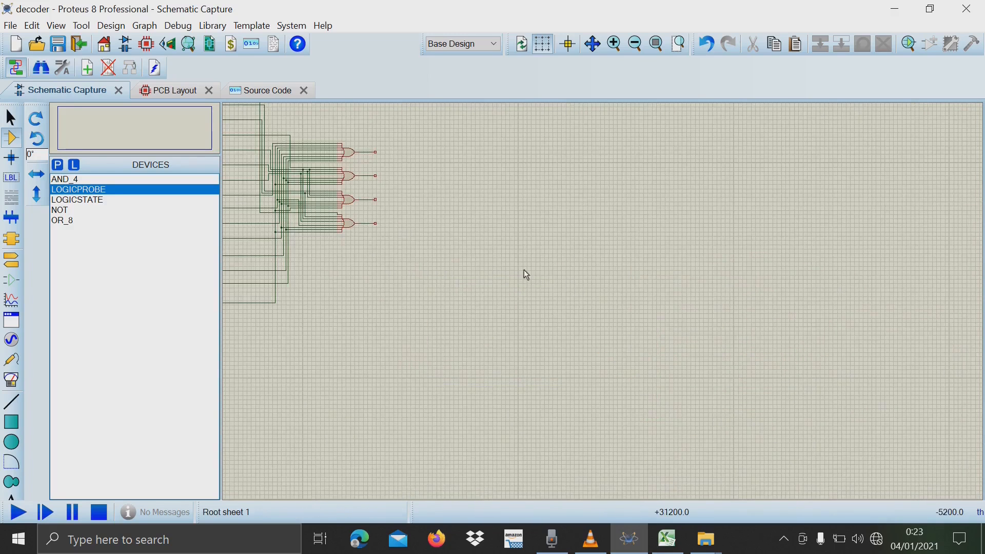
scroll(523, 272, "down", 1)
scroll(390, 229, "up", 1)
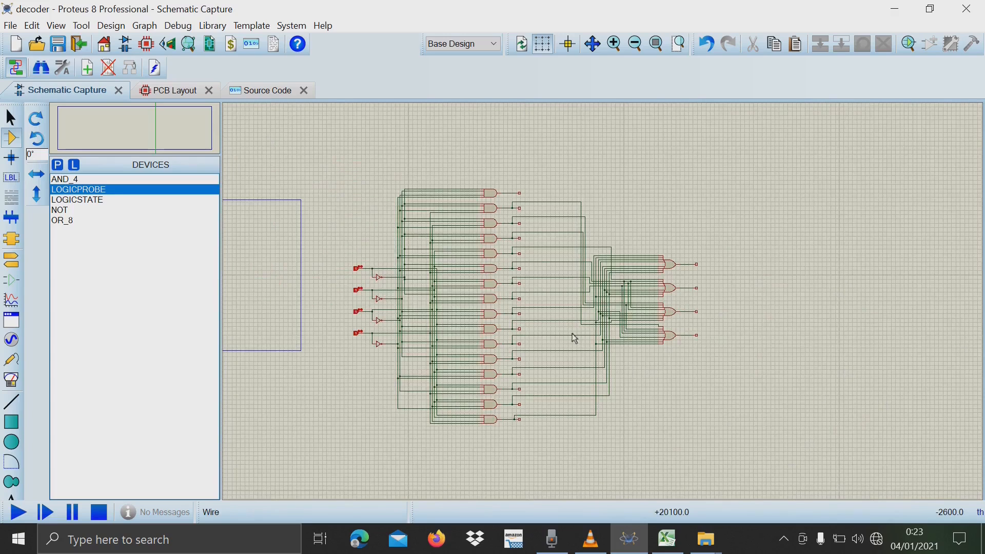
left_click(356, 269)
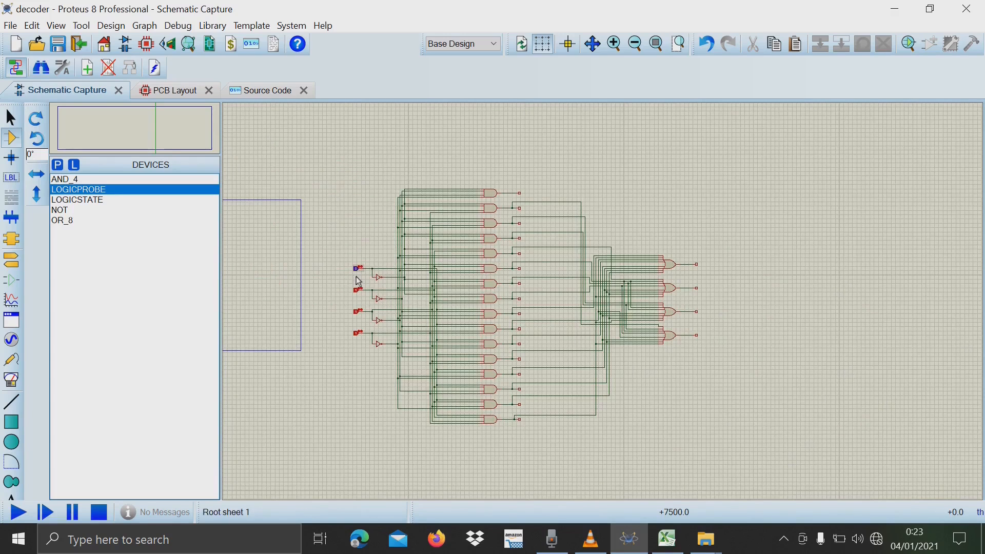
left_click(357, 290)
left_click(356, 311)
left_click(357, 333)
Consult the Excel truth table and start the simulation of the complete decoder circuit in Proteus.
left_click(667, 539)
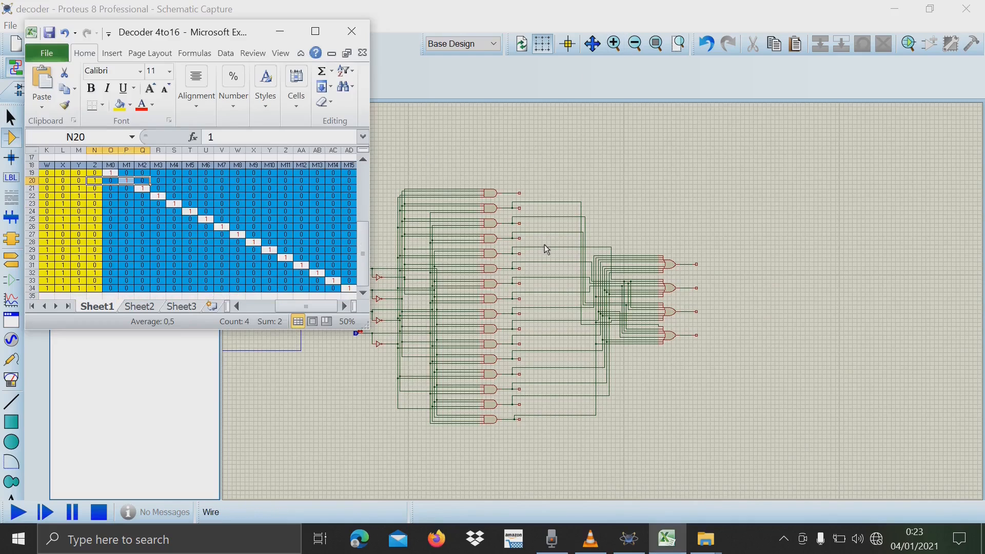
left_click(491, 248)
scroll(491, 249, "up", 2)
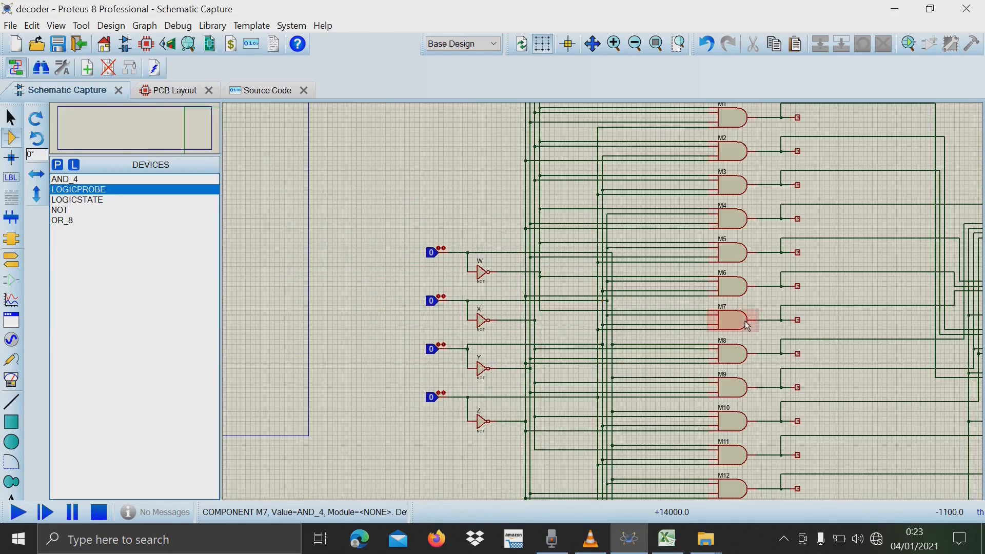
scroll(718, 314, "down", 1)
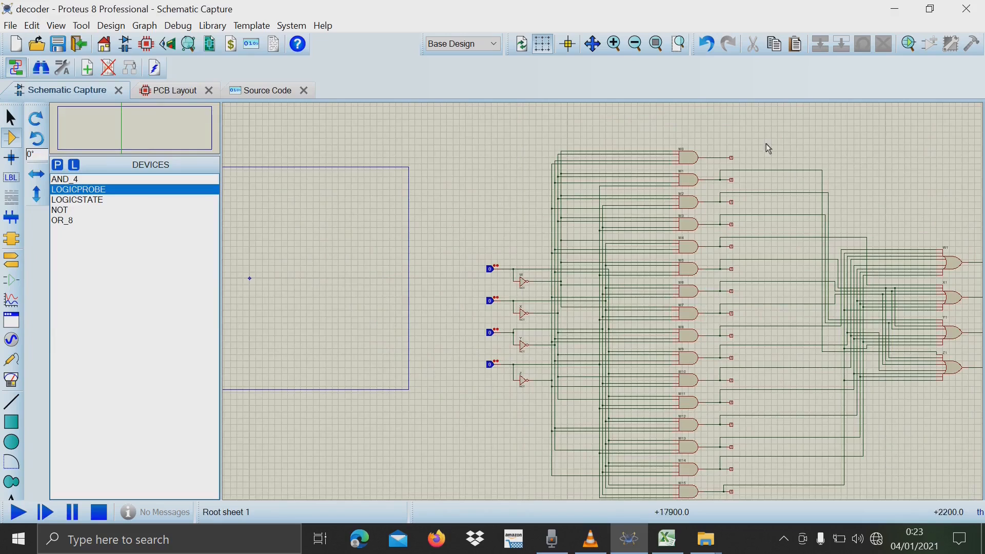
left_click(593, 44)
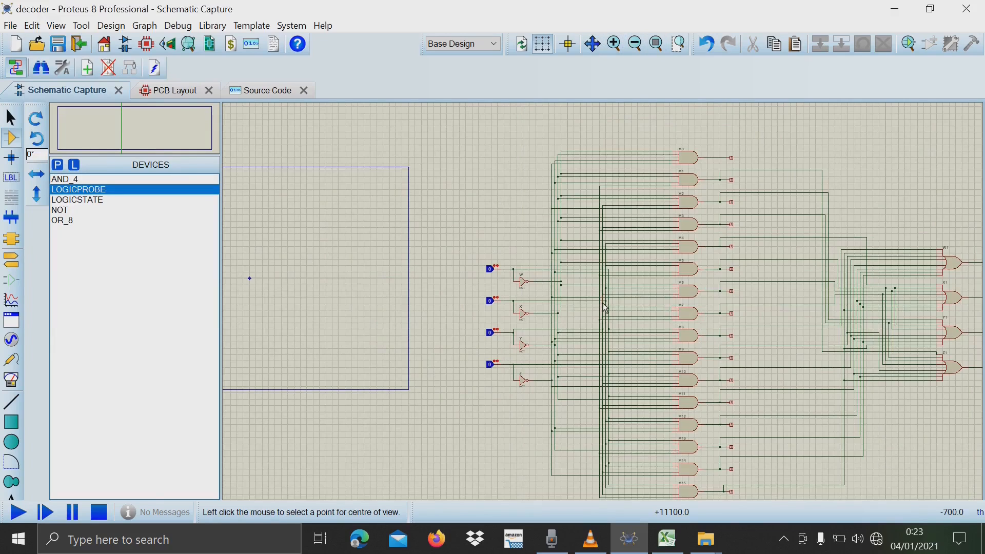
left_click(605, 306)
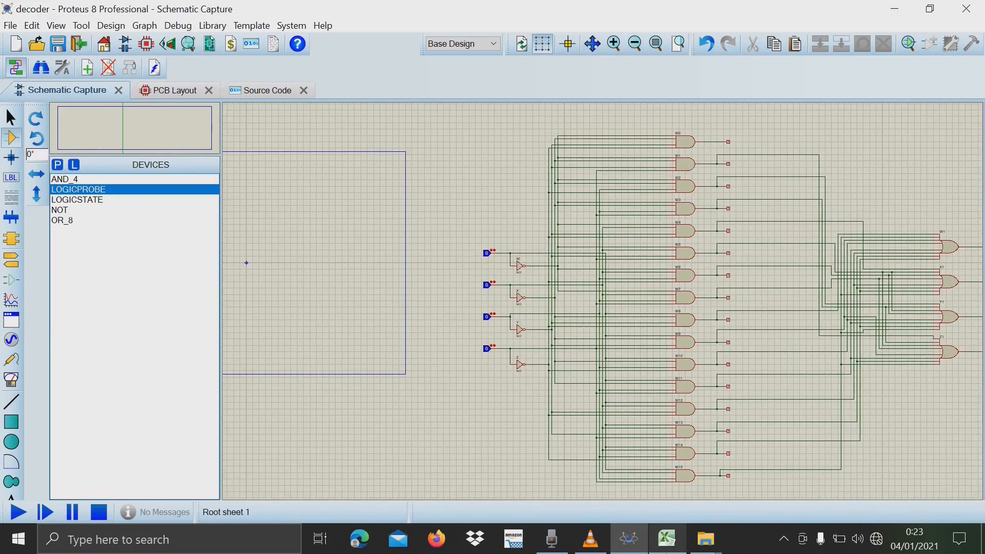
left_click(667, 539)
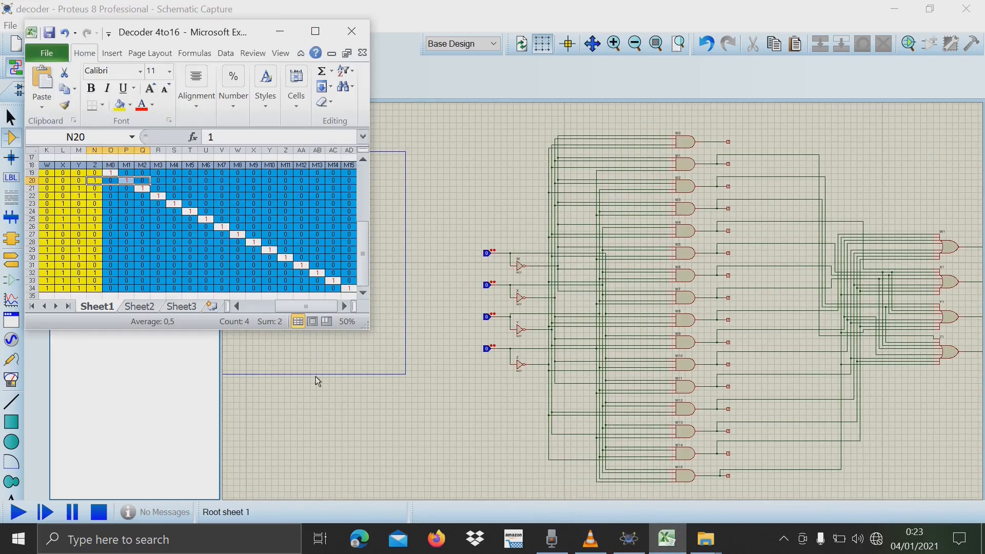
left_click(18, 513)
left_click(667, 538)
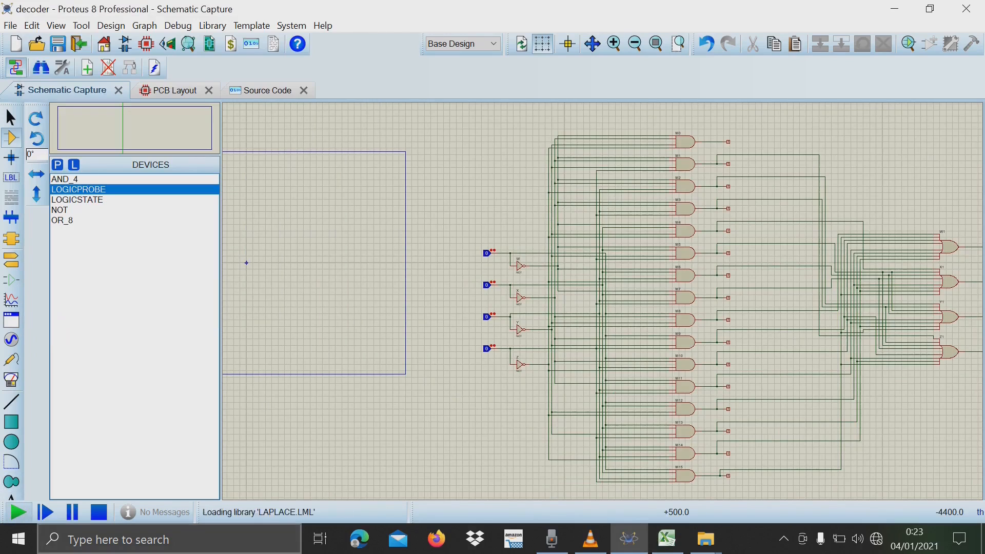
left_click(668, 548)
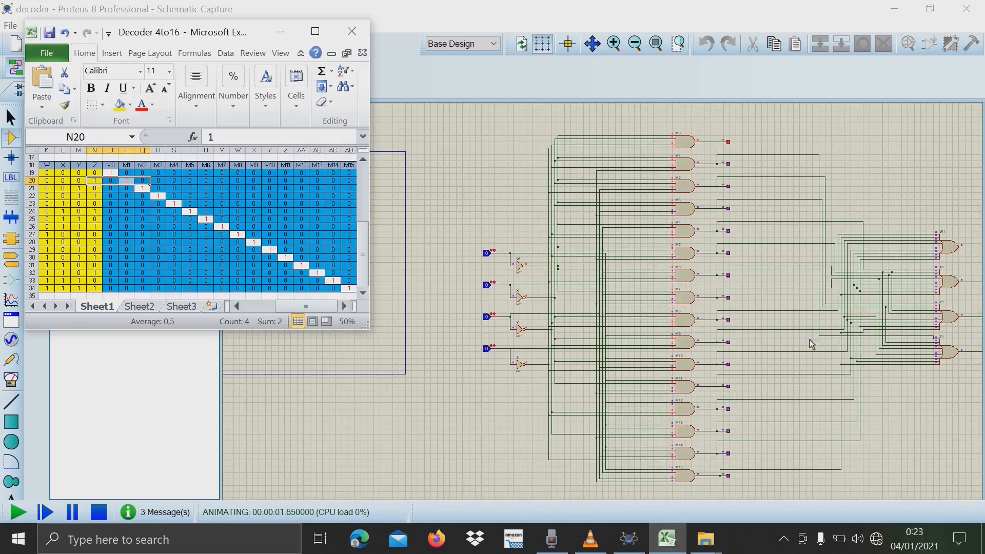
left_click(593, 44)
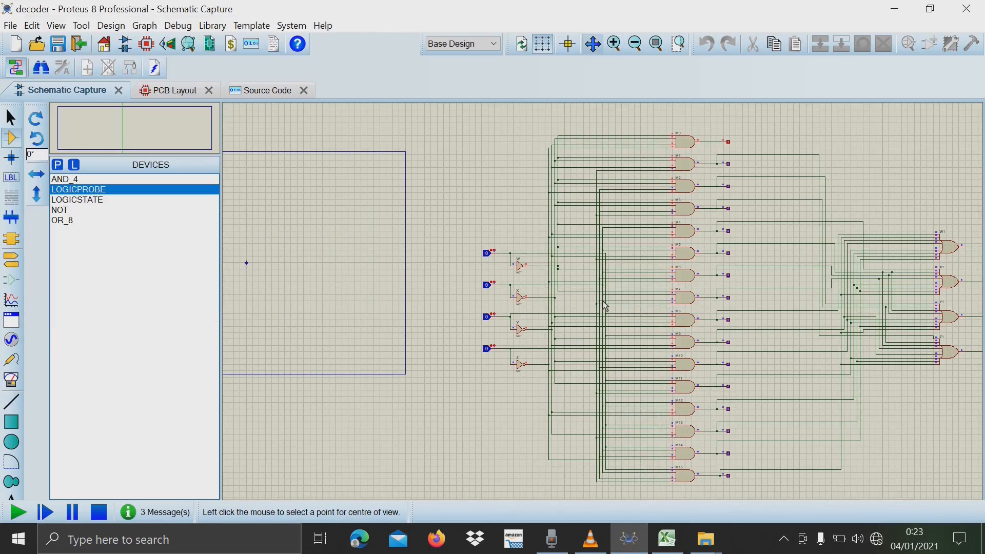
left_click(636, 311)
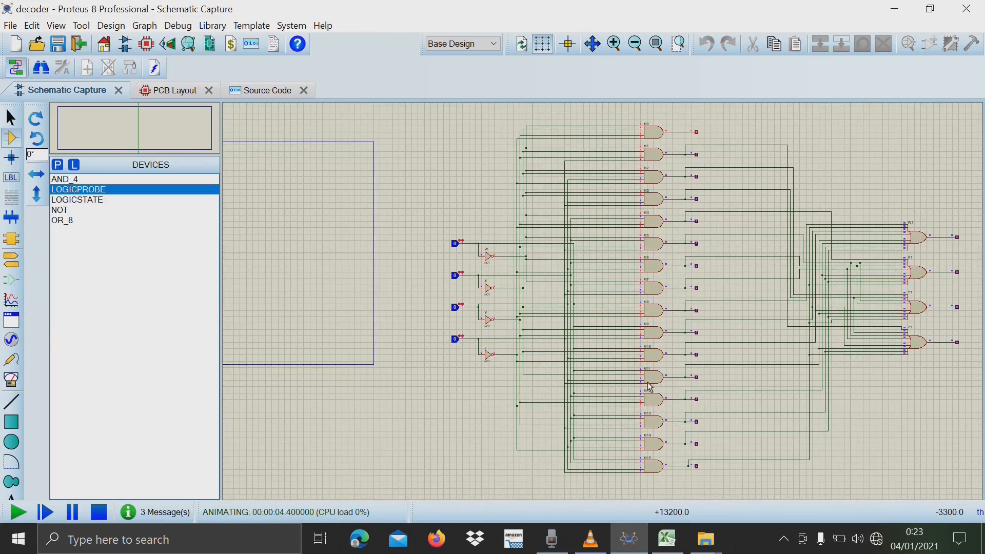
Compare the four input logic states with the four OR gate output probes in the running Proteus simulation.
left_click(667, 539)
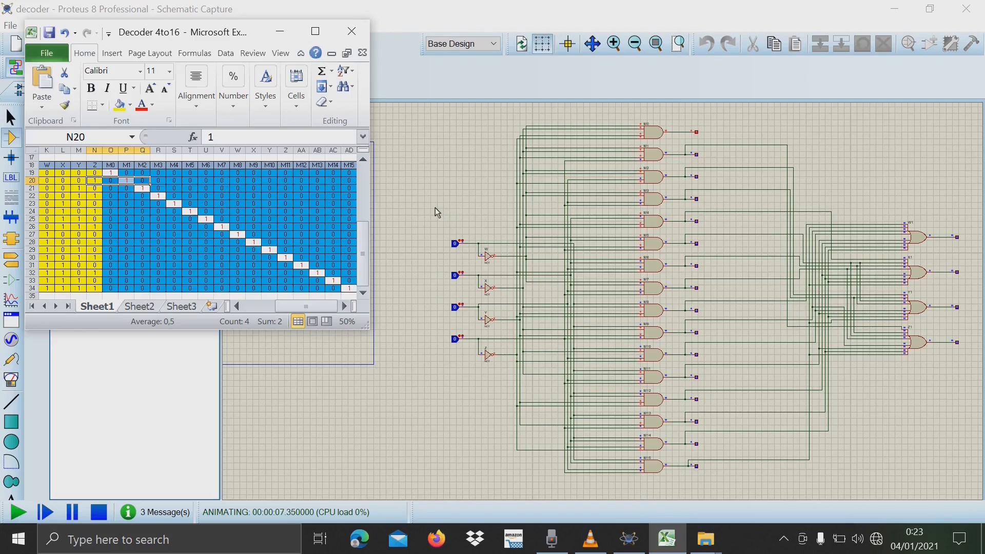
left_click_drag(435, 208, 506, 387)
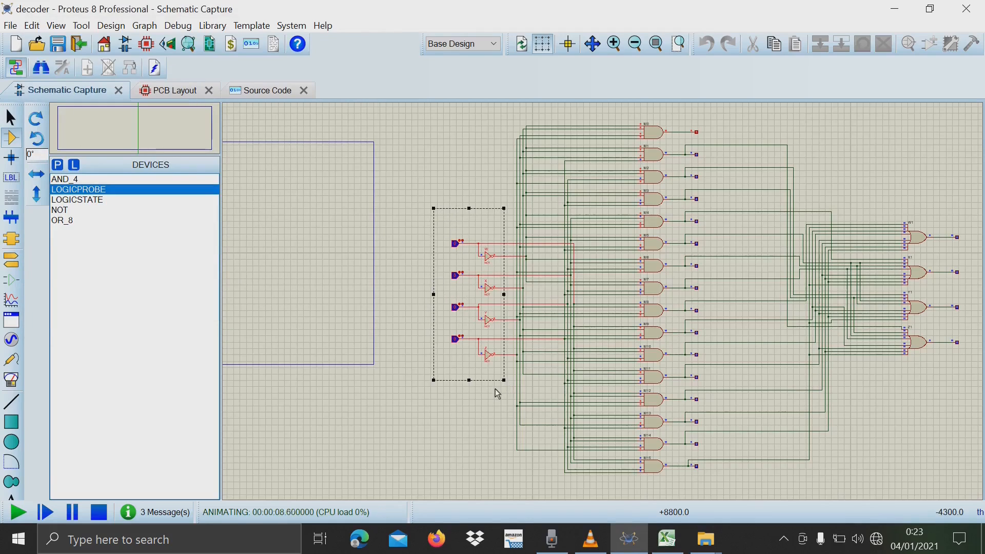
left_click(422, 227)
left_click_drag(431, 224, 476, 349)
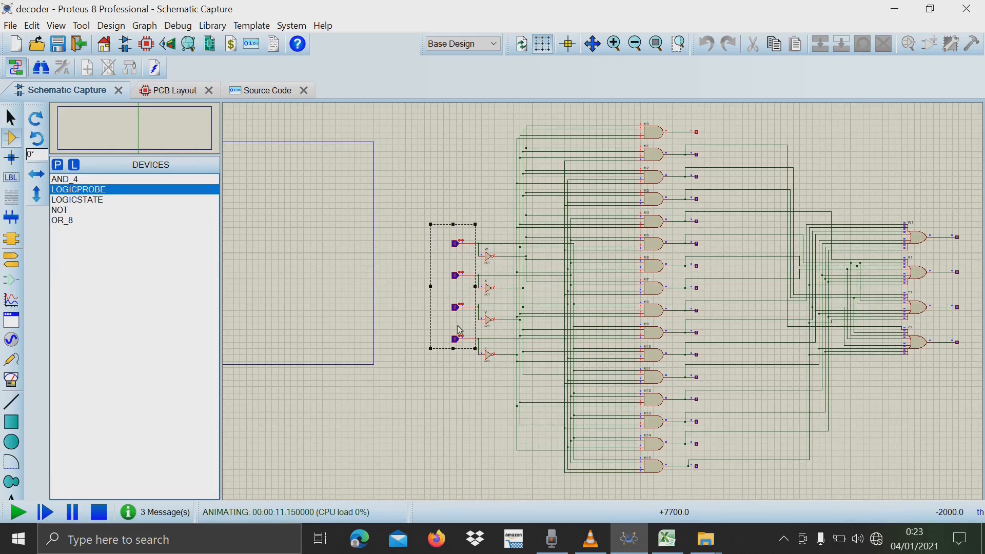
left_click_drag(949, 211, 975, 378)
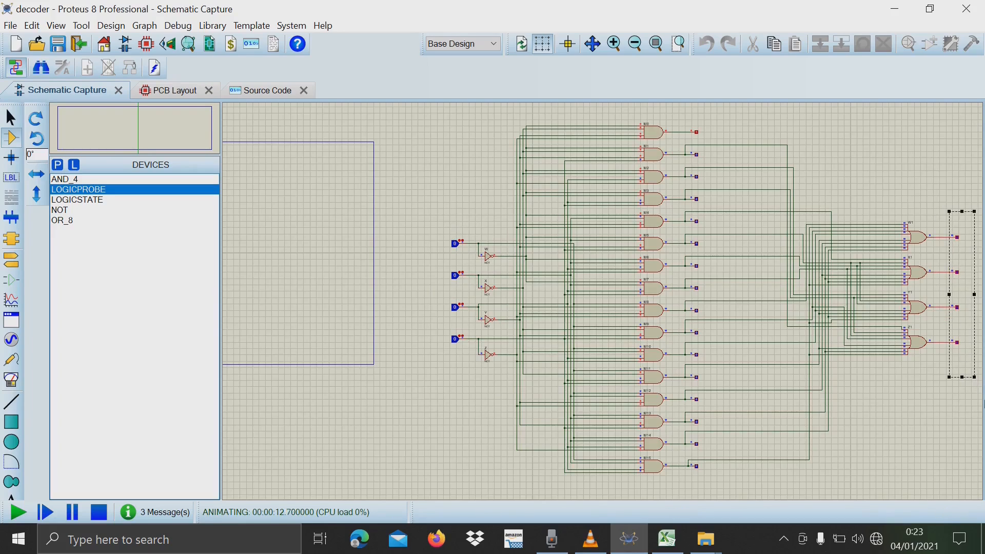
left_click(938, 386)
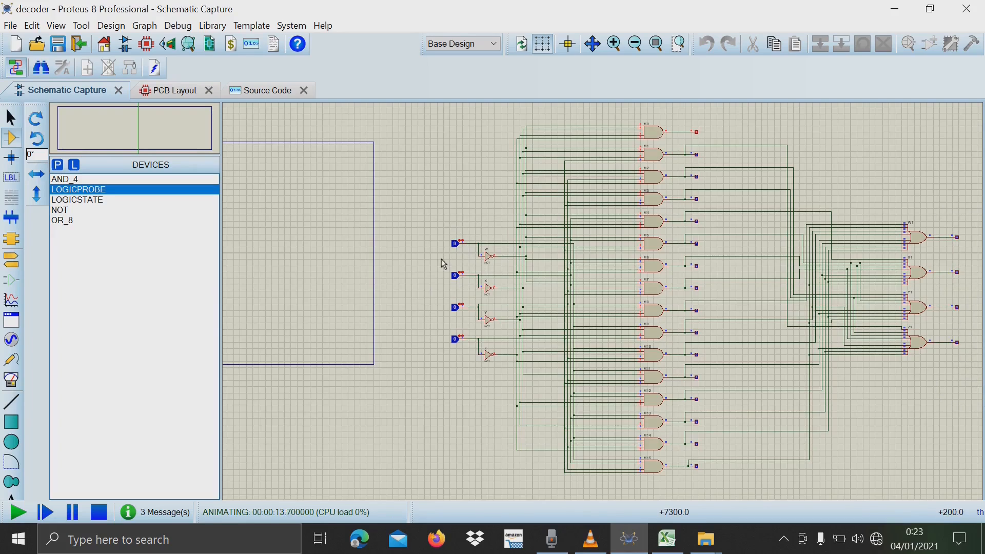
left_click_drag(950, 215, 973, 379)
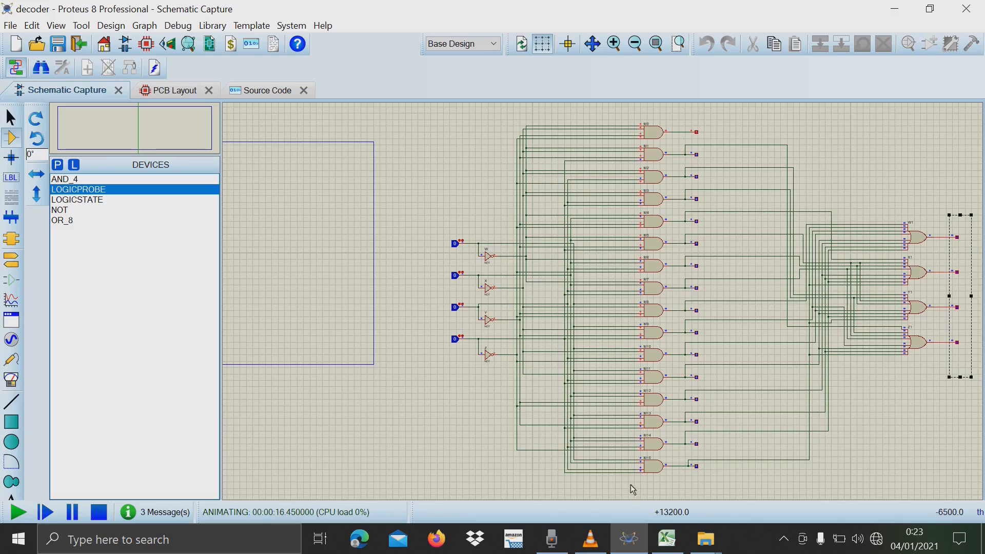
Highlight the all-zero inputs K19:N19 and M0 cell O19 in the Excel truth table, and check the OR gate output probes in Proteus.
left_click(668, 539)
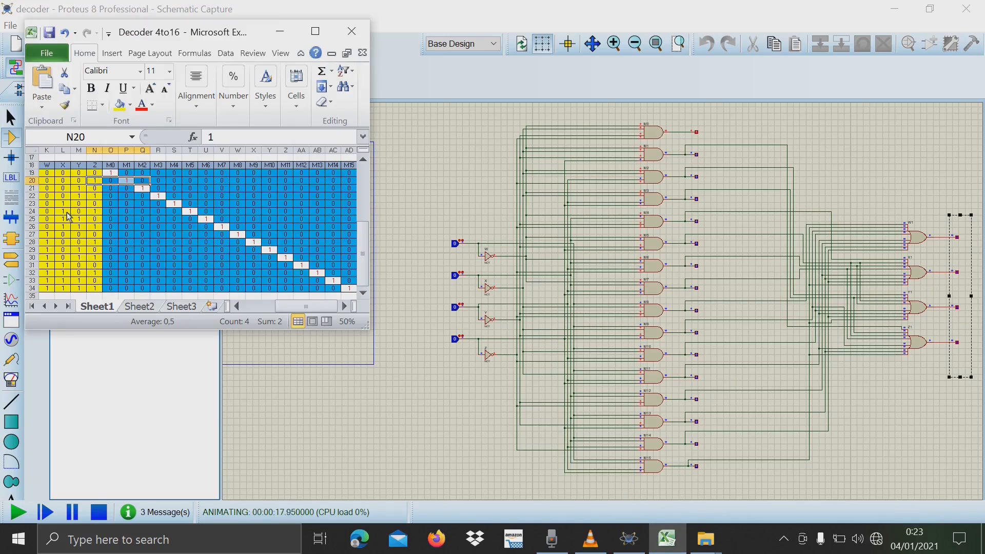
left_click(75, 175)
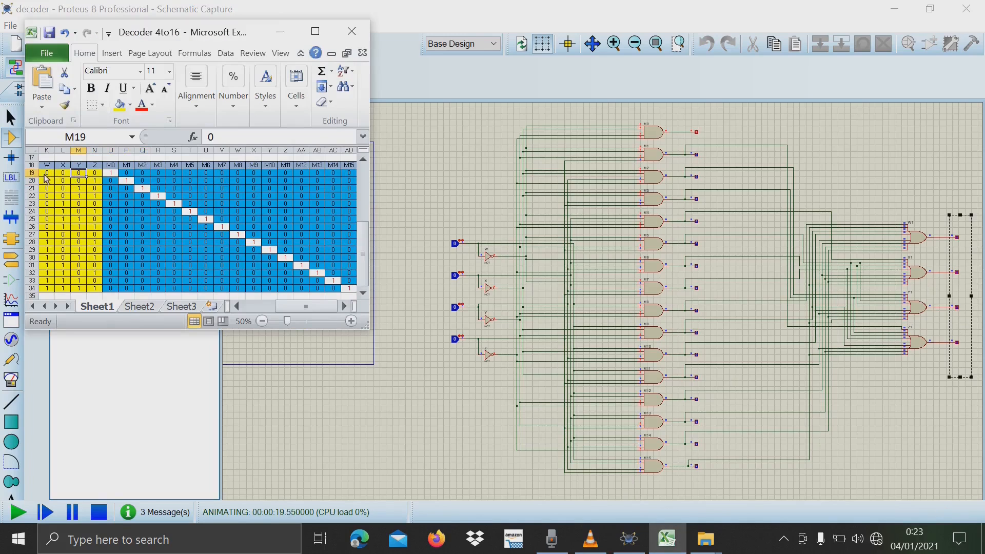
left_click_drag(45, 175, 93, 175)
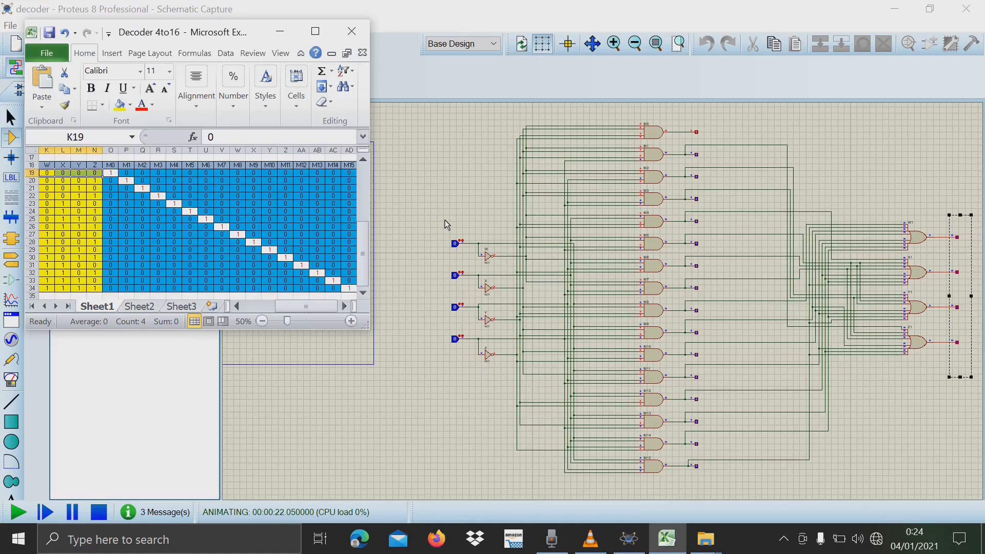
left_click(115, 174)
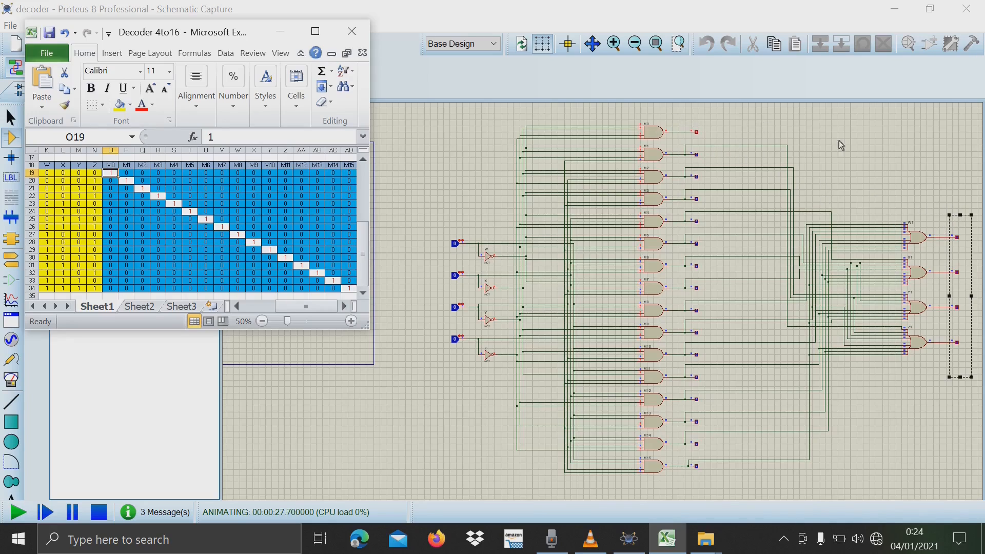
left_click(958, 271)
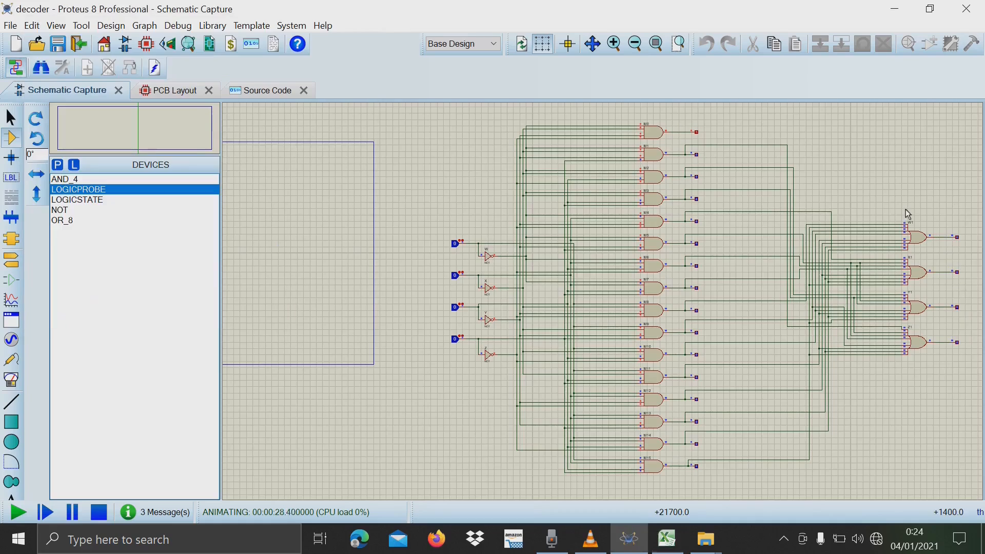
left_click_drag(930, 218, 982, 354)
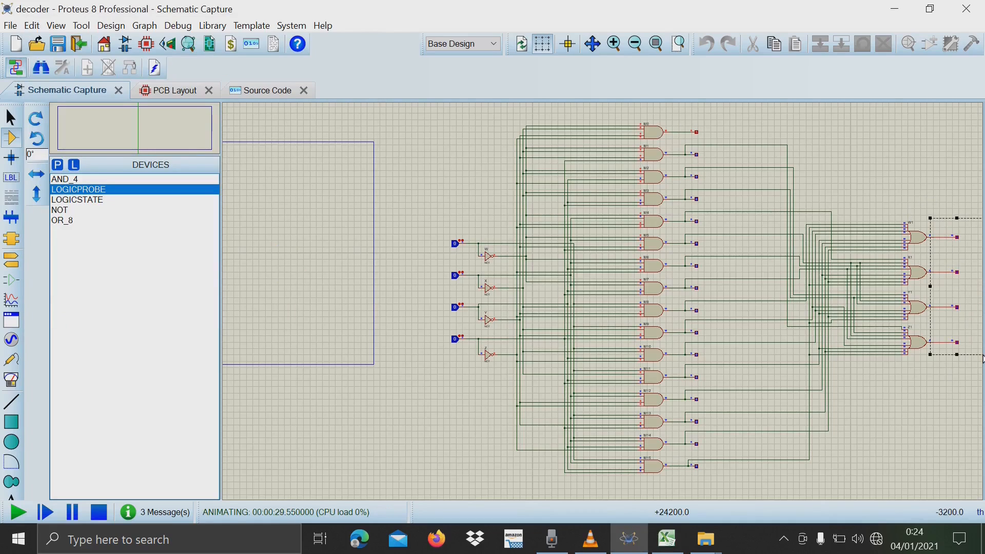
Highlight inputs 0001 and the M1 output, K20:P20, in the Excel truth table, and set logic state Z to 1 in Proteus.
left_click(667, 538)
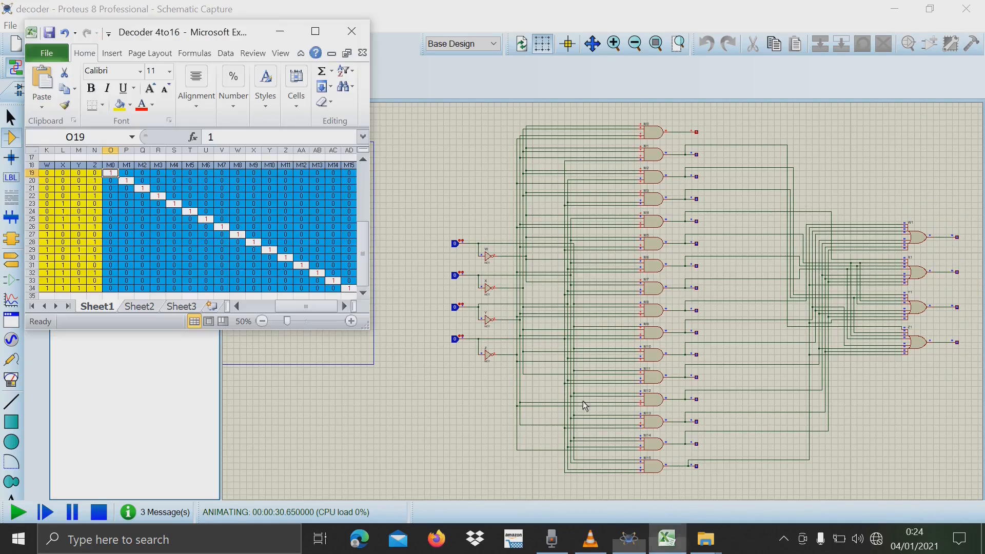
left_click_drag(46, 181, 123, 186)
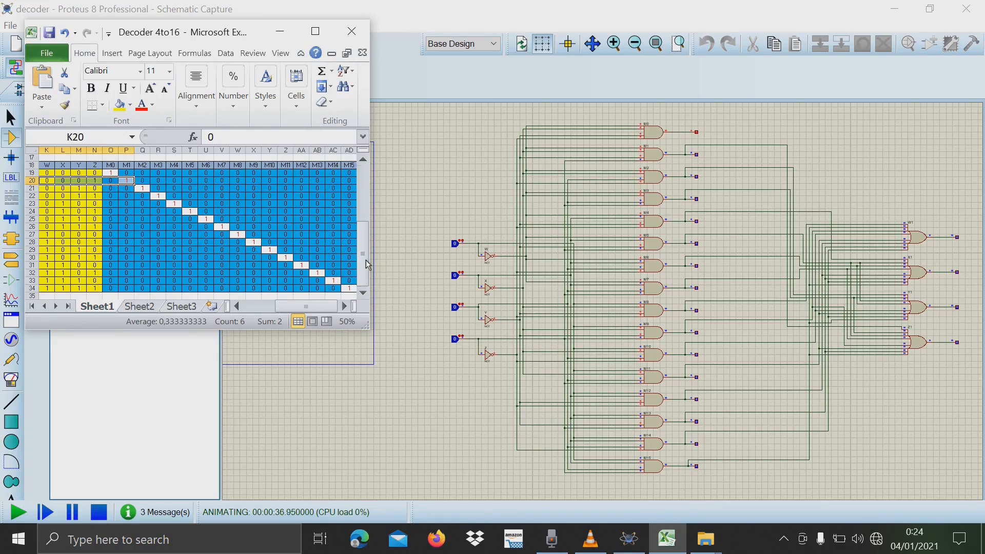
left_click(439, 394)
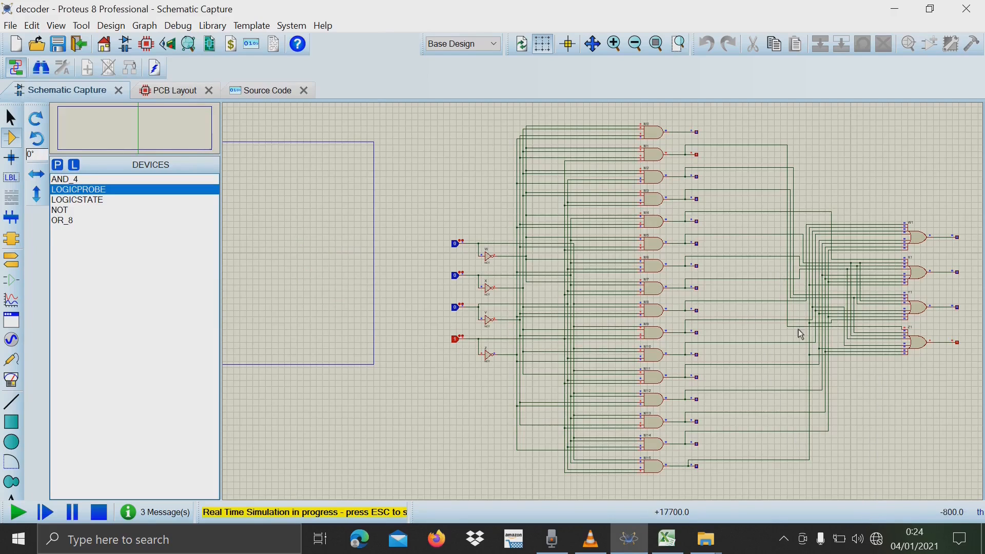
left_click(866, 542)
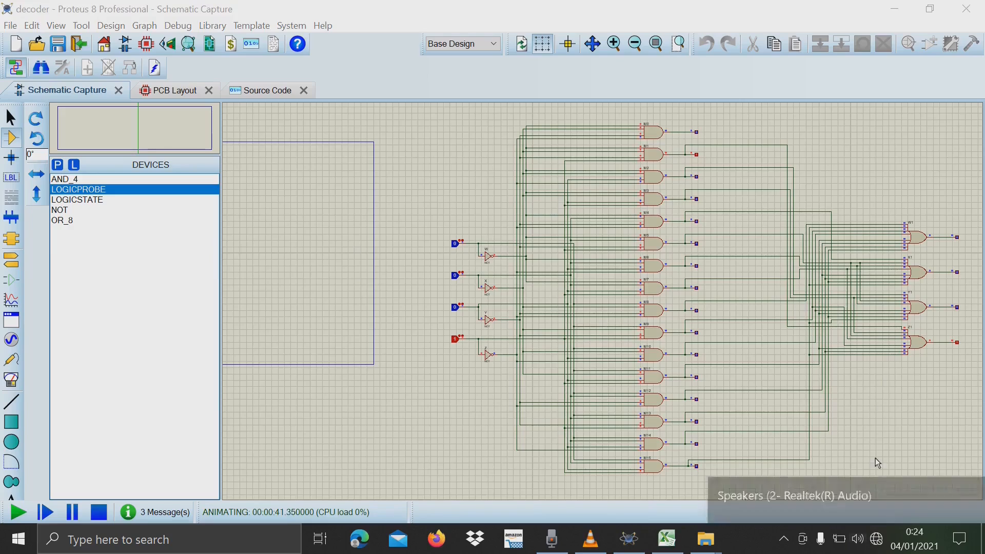
scroll(822, 460, "down", 16)
scroll(822, 456, "down", 20)
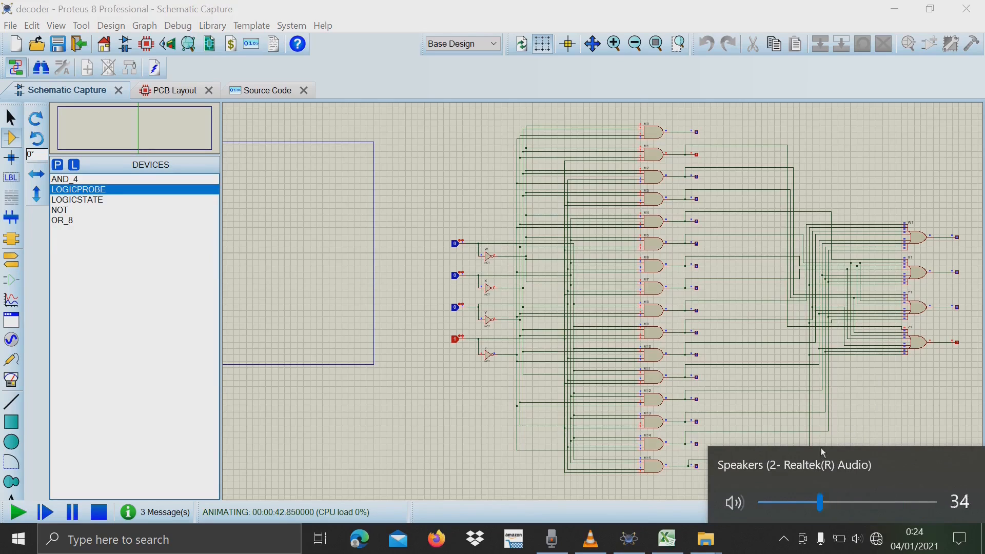
left_click(947, 412)
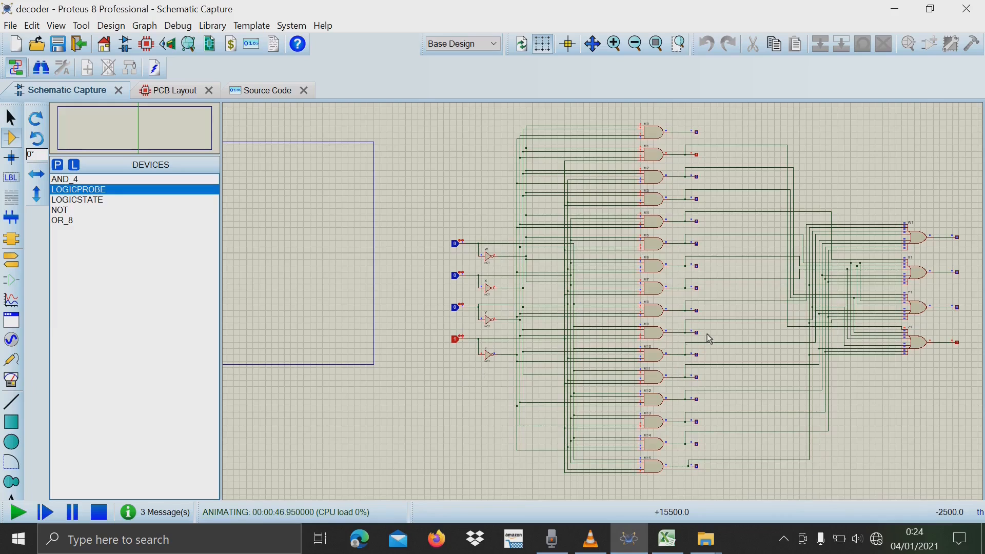
Highlight the all-ones input row through its M15 output, K34:AD34, in the Excel truth table.
left_click(667, 539)
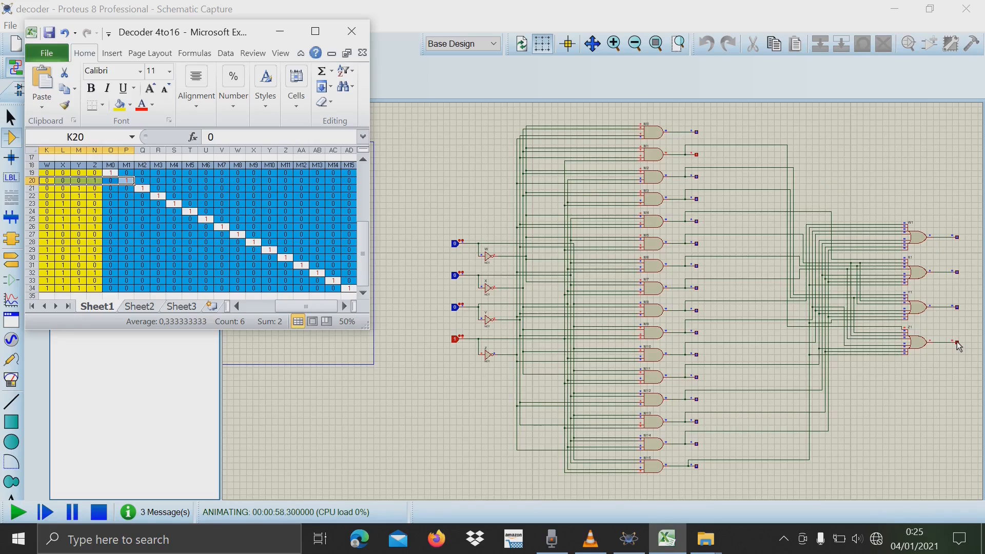
left_click(95, 211)
left_click_drag(47, 289, 349, 257)
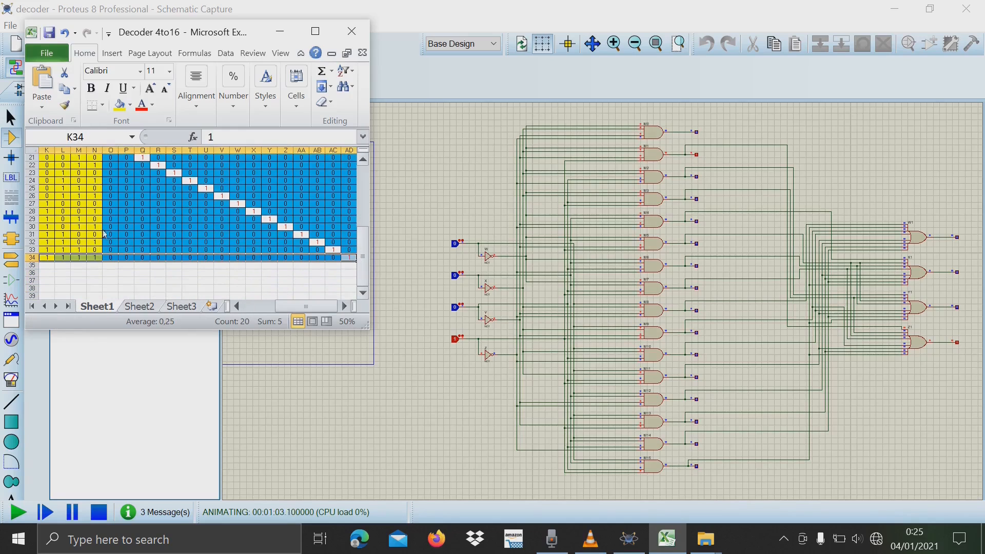
scroll(74, 257, "up", 1)
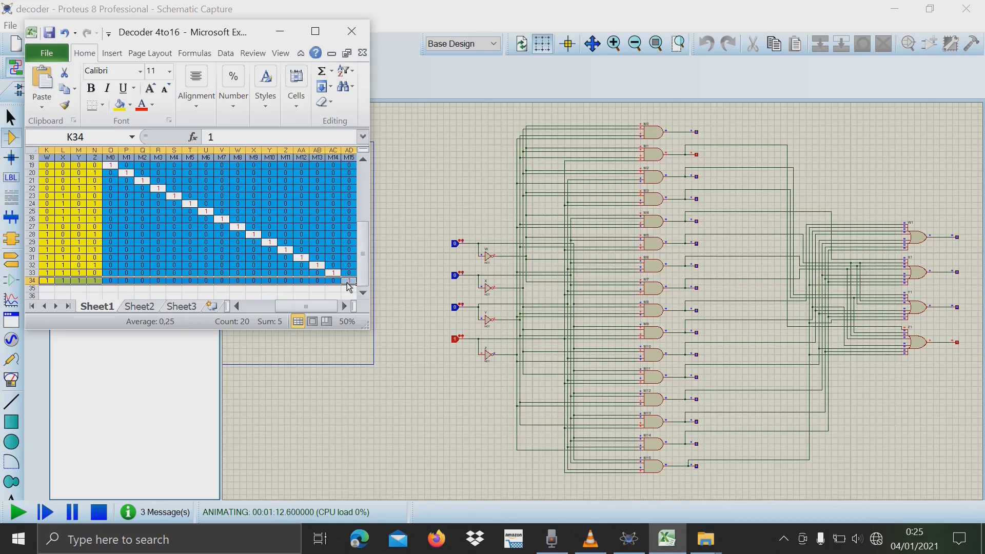
Set the W, X and Y input logic states to 1 in the running Proteus simulation.
left_click(454, 252)
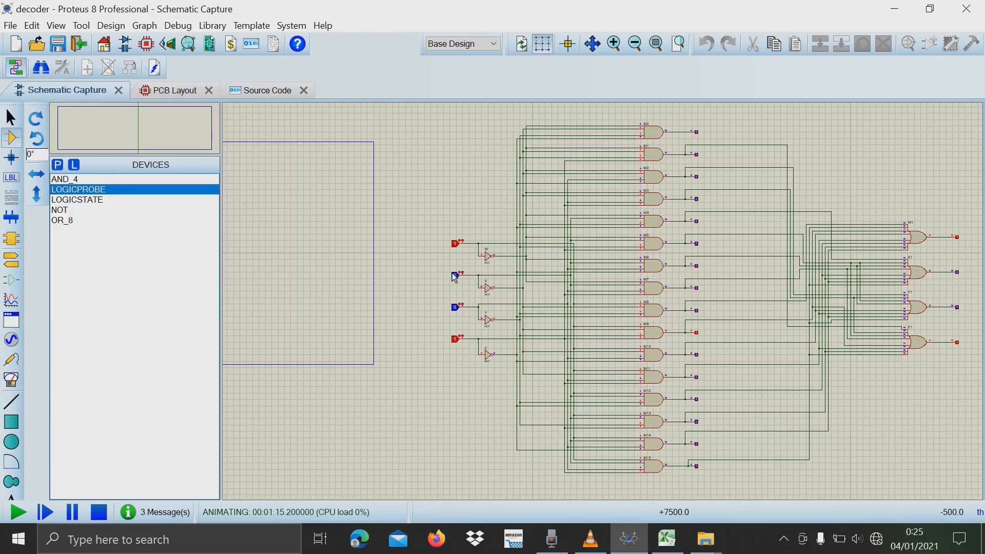
left_click(455, 275)
left_click(457, 309)
Examine the M15 AND gate probe and the output probes of OR gates W1, X1, Y1 and Z1.
scroll(708, 471, "up", 3)
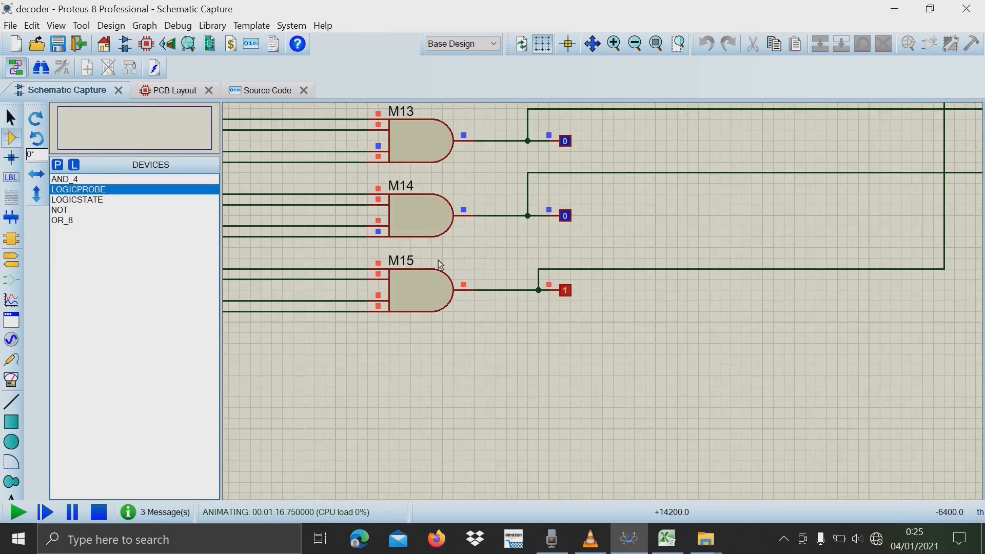
scroll(605, 298, "down", 4)
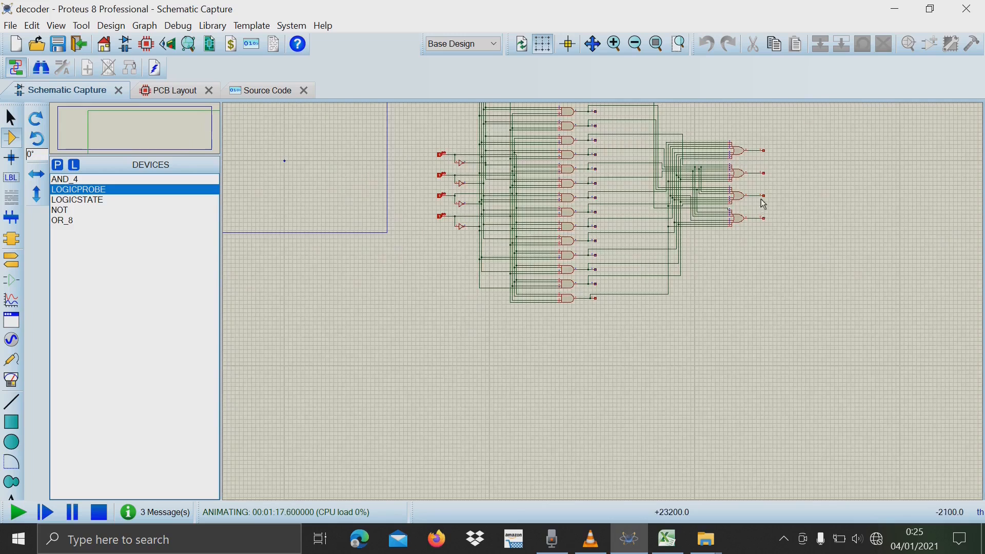
scroll(764, 206, "up", 3)
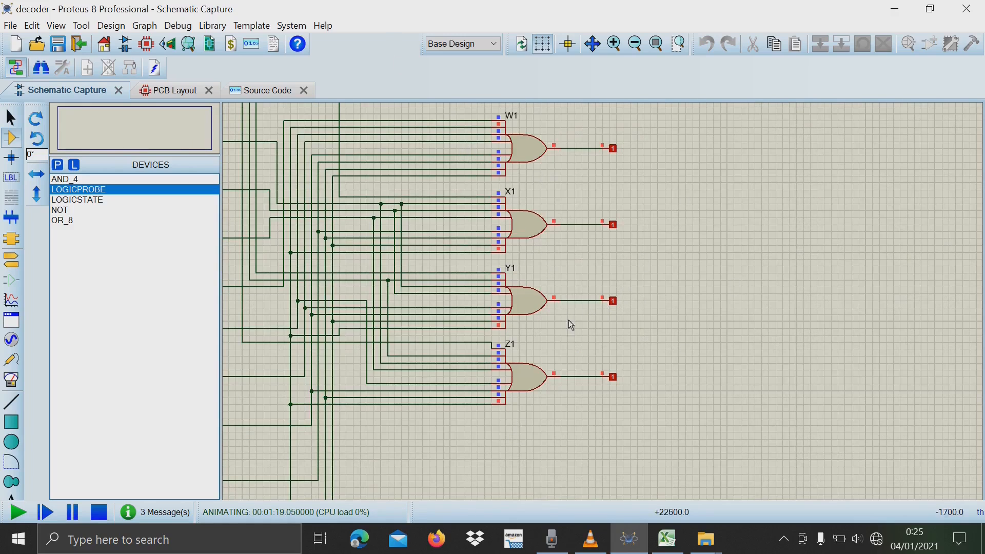
scroll(581, 272, "down", 3)
scroll(605, 316, "up", 2)
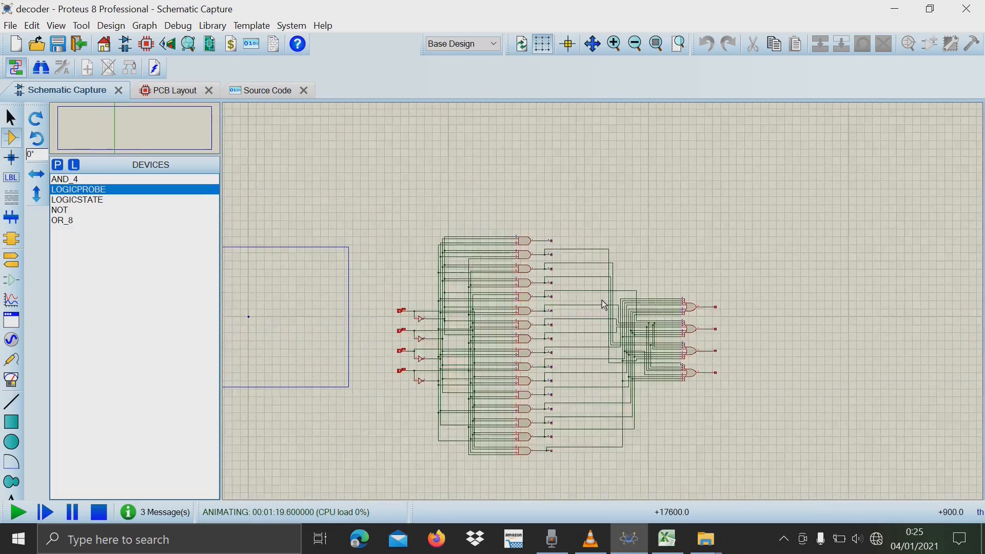
scroll(606, 318, "down", 1)
scroll(606, 308, "up", 1)
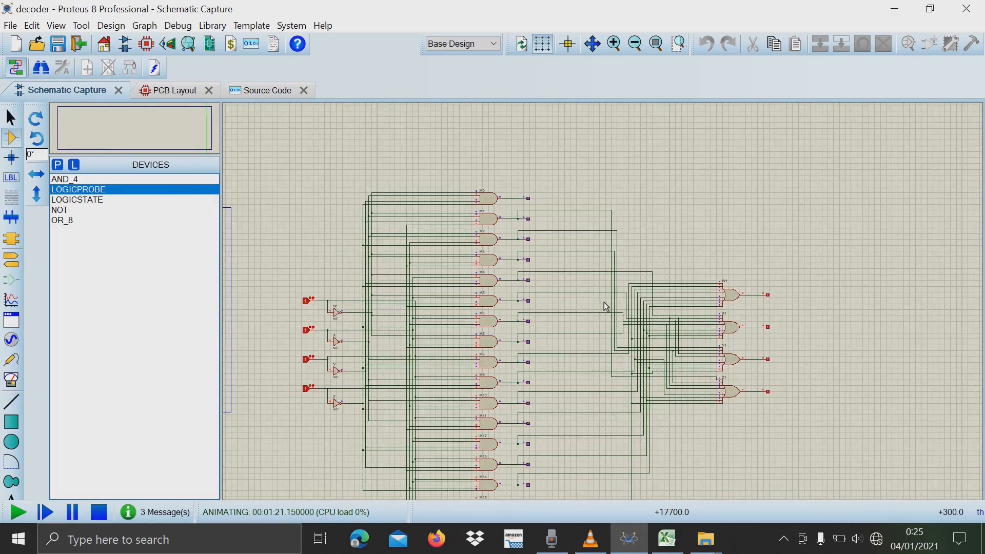